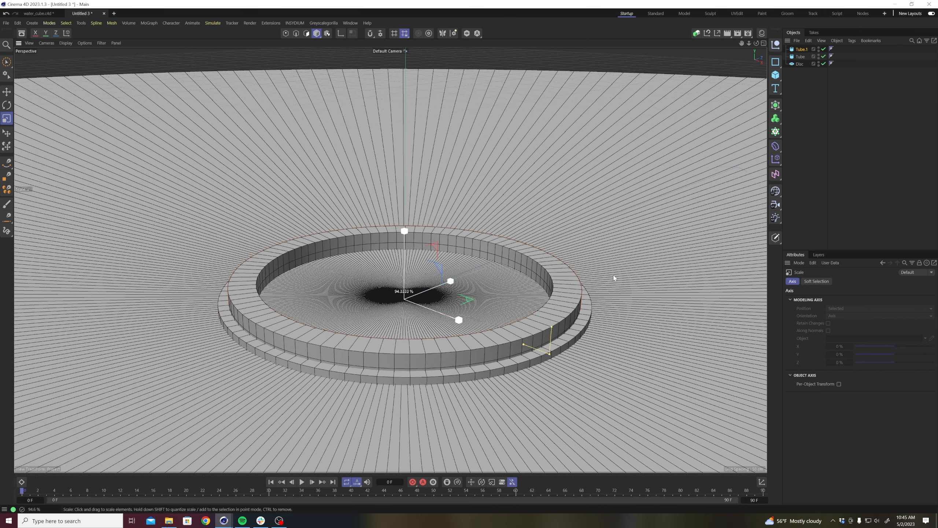
Adjust the scale and height of the upper ring so it forms a step on the base ring.
{"action": "scroll", "coordinate": [463, 335], "scroll_direction": "up", "scroll_amount": 3}
{"action": "left_click_drag", "start_coordinate": [463, 333], "coordinate": [440, 321], "text": "alt"}
{"action": "key", "text": "e"}
{"action": "mouse_move", "coordinate": [429, 238]}
{"action": "left_mouse_down"}
{"action": "mouse_move", "coordinate": [428, 204]}
{"action": "mouse_move", "coordinate": [426, 238]}
{"action": "left_mouse_up"}
Duplicate the upper ring and scale it into a wall around the ground disc, about 1140 cm outer radius and 2166 cm high.
{"action": "key", "text": "t"}
{"action": "mouse_move", "coordinate": [621, 276]}
{"action": "left_mouse_down"}
{"action": "mouse_move", "coordinate": [605, 279]}
{"action": "mouse_move", "coordinate": [615, 282]}
{"action": "left_mouse_up"}
{"action": "right_click_drag", "start_coordinate": [610, 293], "coordinate": [581, 303], "text": "alt"}
{"action": "left_click_drag", "start_coordinate": [581, 303], "coordinate": [593, 316], "text": "alt"}
{"action": "middle_click_drag", "start_coordinate": [593, 316], "coordinate": [574, 341], "text": "alt"}
{"action": "right_click_drag", "start_coordinate": [574, 341], "coordinate": [471, 373], "text": "alt"}
{"action": "left_click_drag", "start_coordinate": [471, 373], "coordinate": [466, 335], "text": "alt"}
{"action": "middle_click_drag", "start_coordinate": [466, 336], "coordinate": [427, 317], "text": "alt"}
{"action": "left_click_drag", "start_coordinate": [801, 50], "coordinate": [802, 46], "text": "ctrl"}
{"action": "key", "text": "t"}
{"action": "left_click_drag", "start_coordinate": [602, 280], "coordinate": [827, 369]}
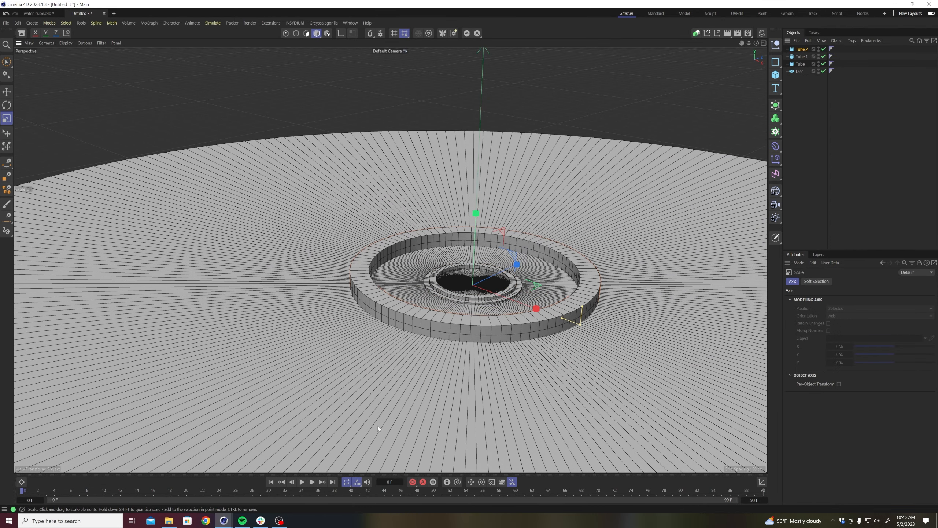
{"action": "left_click_drag", "start_coordinate": [345, 416], "coordinate": [728, 260]}
{"action": "right_click_drag", "start_coordinate": [729, 259], "coordinate": [568, 320], "text": "alt"}
{"action": "middle_click_drag", "start_coordinate": [568, 320], "coordinate": [462, 342], "text": "alt"}
{"action": "left_click_drag", "start_coordinate": [425, 419], "coordinate": [559, 416]}
{"action": "right_click_drag", "start_coordinate": [327, 368], "coordinate": [387, 331], "text": "alt"}
{"action": "middle_click_drag", "start_coordinate": [387, 331], "coordinate": [263, 378], "text": "alt"}
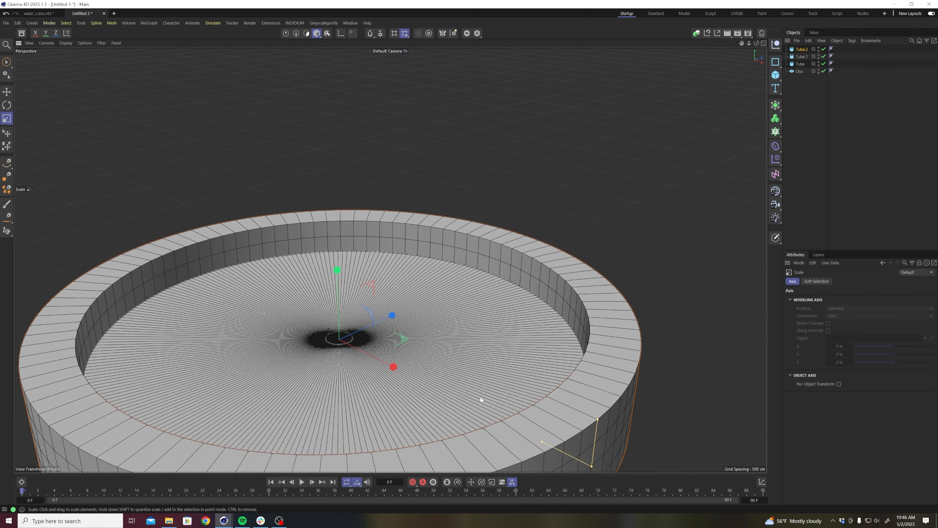
{"action": "left_click_drag", "start_coordinate": [447, 397], "coordinate": [474, 387], "text": "alt"}
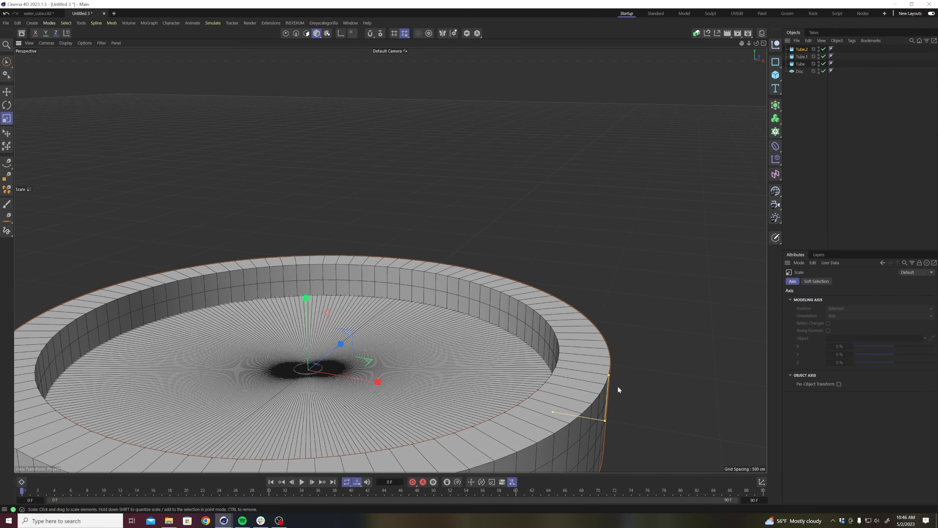
{"action": "left_click_drag", "start_coordinate": [617, 385], "coordinate": [531, 111]}
{"action": "left_click_drag", "start_coordinate": [447, 204], "coordinate": [383, 332], "text": "alt"}
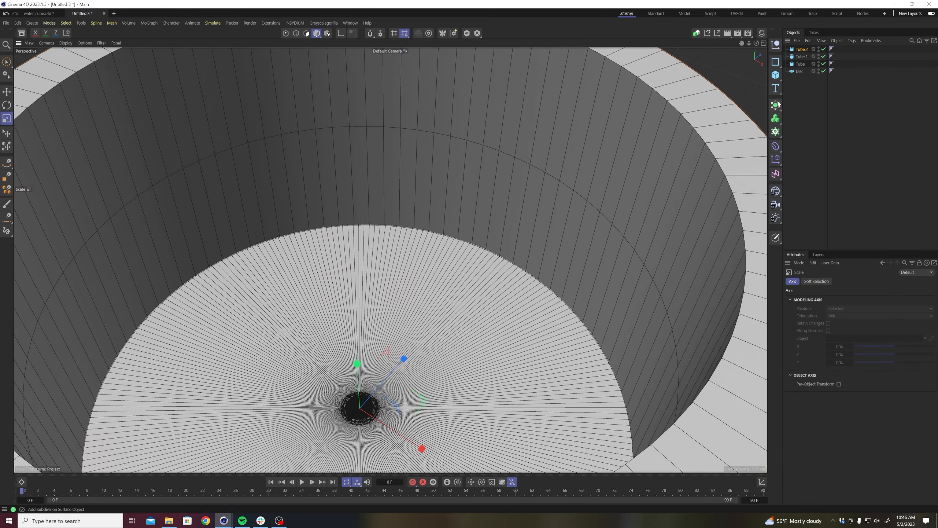
Disable the large surrounding tube and rename it outer wall, and rename the disc as ground.
{"action": "left_click", "coordinate": [823, 49]}
{"action": "double_click", "coordinate": [802, 49]}
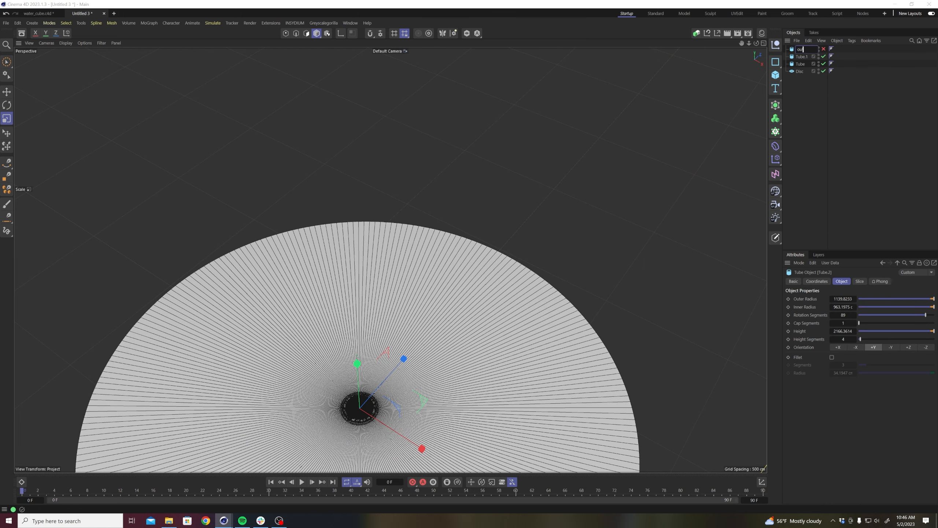
{"action": "type", "text": "outer wall"}
{"action": "left_click", "coordinate": [847, 107]}
{"action": "double_click", "coordinate": [803, 73]}
{"action": "type", "text": "ground"}
{"action": "left_click", "coordinate": [812, 76]}
Group the two small tubes under a null named stand.
{"action": "left_click", "coordinate": [800, 65]}
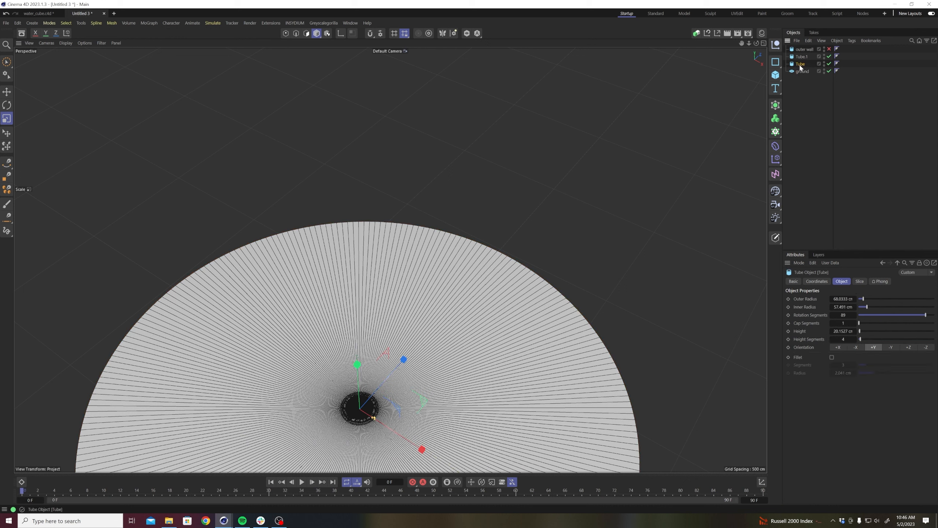
{"action": "left_click", "coordinate": [801, 57], "text": "ctrl"}
{"action": "key", "text": "alt+g"}
{"action": "double_click", "coordinate": [801, 56]}
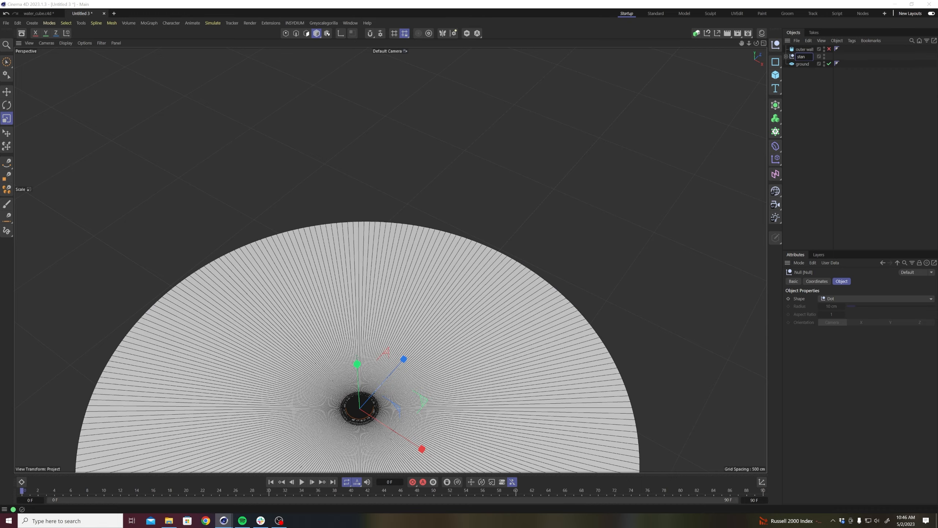
{"action": "left_click", "coordinate": [822, 125]}
{"action": "middle_click_drag", "start_coordinate": [381, 401], "coordinate": [434, 372], "text": "alt"}
{"action": "right_click_drag", "start_coordinate": [381, 402], "coordinate": [473, 276], "text": "alt"}
{"action": "left_click_drag", "start_coordinate": [473, 277], "coordinate": [495, 334], "text": "alt"}
{"action": "left_click", "coordinate": [802, 64]}
{"action": "left_click_drag", "start_coordinate": [802, 65], "coordinate": [800, 72], "text": "ctrl"}
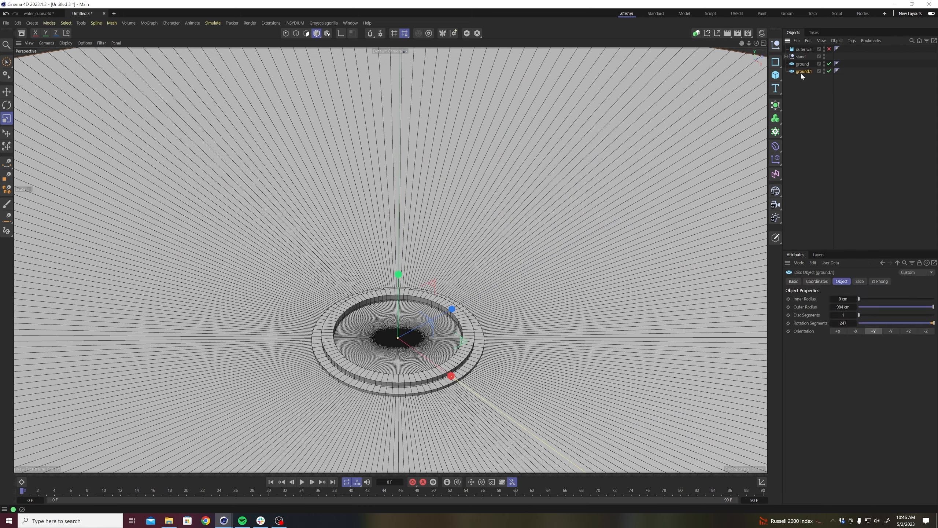
{"action": "key", "text": "t"}
{"action": "left_click_drag", "start_coordinate": [588, 187], "coordinate": [402, 302]}
{"action": "key", "text": "e"}
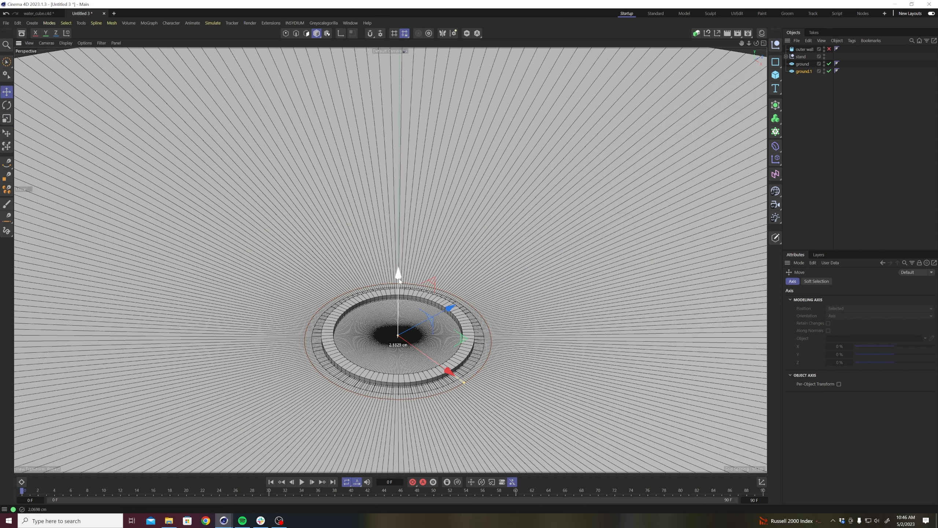
{"action": "scroll", "coordinate": [384, 325], "scroll_direction": "up", "scroll_amount": 5}
{"action": "key", "text": "t"}
{"action": "left_click_drag", "start_coordinate": [604, 241], "coordinate": [551, 274]}
{"action": "key", "text": "e"}
{"action": "left_click_drag", "start_coordinate": [421, 307], "coordinate": [445, 304]}
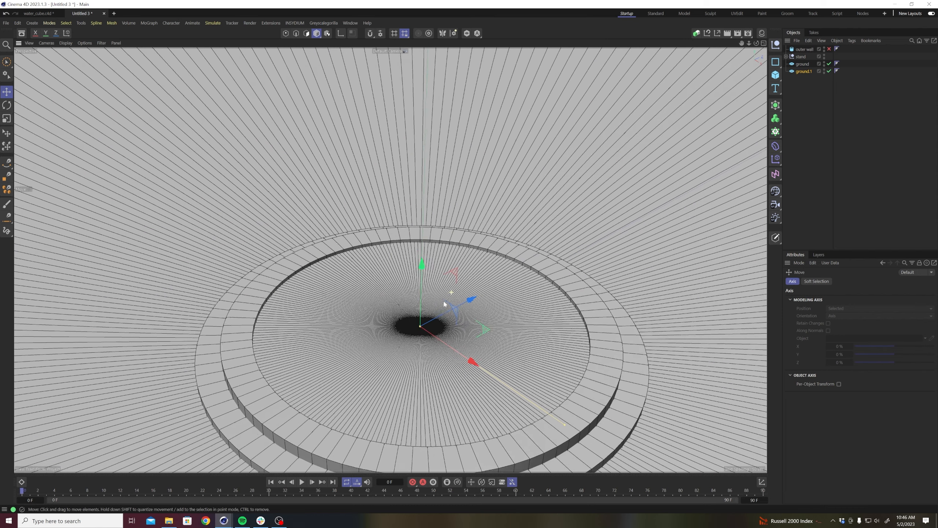
{"action": "scroll", "coordinate": [444, 298], "scroll_direction": "down", "scroll_amount": 2}
{"action": "left_click_drag", "start_coordinate": [427, 257], "coordinate": [428, 261]}
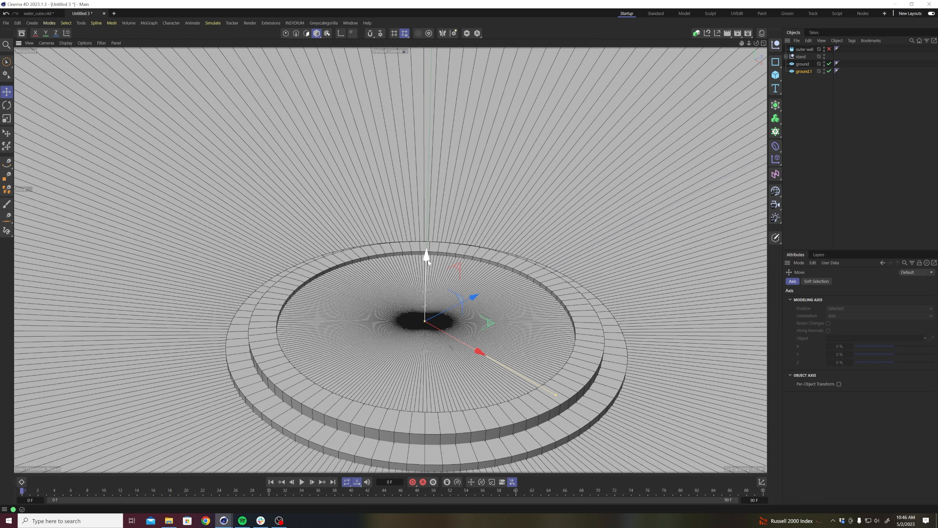
{"action": "key", "text": "Delete"}
Add a circle spline at the centre of the scene and raise it above the stand.
{"action": "left_click", "coordinate": [775, 61]}
{"action": "left_click", "coordinate": [841, 77]}
{"action": "left_click_drag", "start_coordinate": [426, 266], "coordinate": [430, 166]}
{"action": "right_click_drag", "start_coordinate": [526, 177], "coordinate": [438, 271], "text": "alt"}
{"action": "middle_click_drag", "start_coordinate": [478, 260], "coordinate": [415, 363], "text": "alt"}
Rotate the circle spline to lie flat and scale it down to a radius of about 87 cm.
{"action": "key", "text": "r"}
{"action": "left_click_drag", "start_coordinate": [428, 272], "coordinate": [477, 253]}
{"action": "key", "text": "t"}
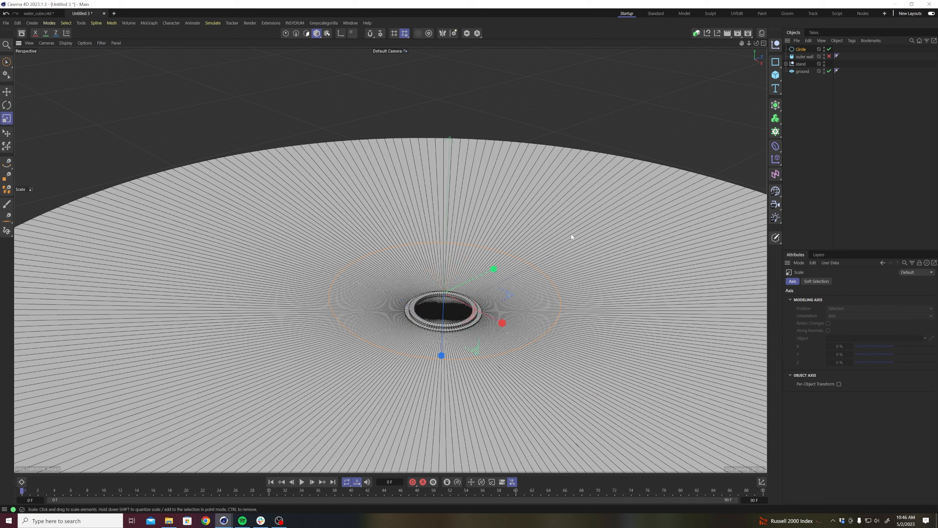
{"action": "left_click", "coordinate": [794, 176]}
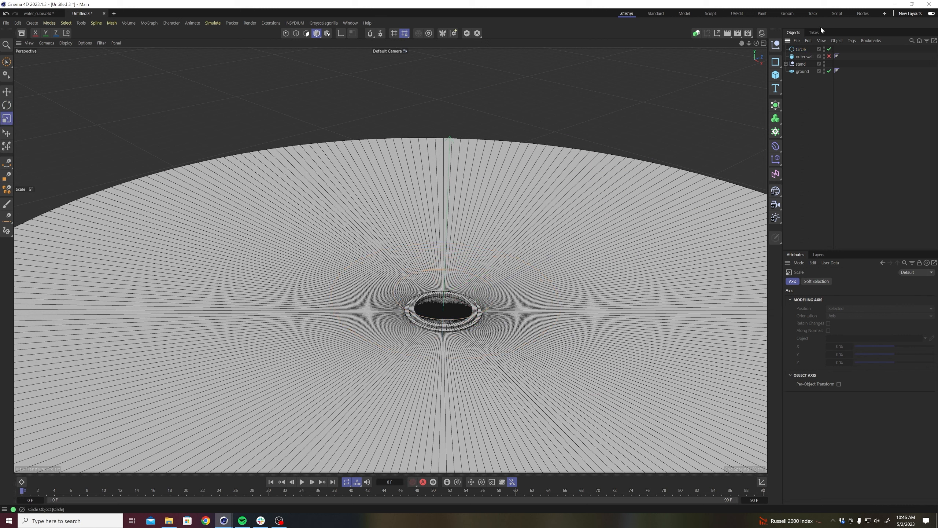
Put the circle under an Extrude generator, set its offset to 0 cm and raise its subdivision.
{"action": "left_click", "coordinate": [801, 49]}
{"action": "left_click", "coordinate": [776, 106]}
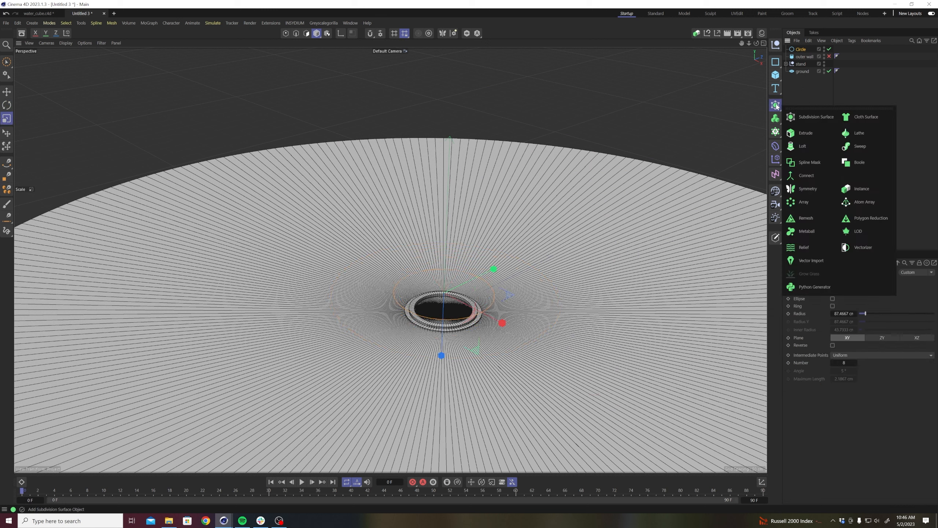
{"action": "left_click", "coordinate": [803, 133]}
{"action": "scroll", "coordinate": [527, 270], "scroll_direction": "up", "scroll_amount": 4}
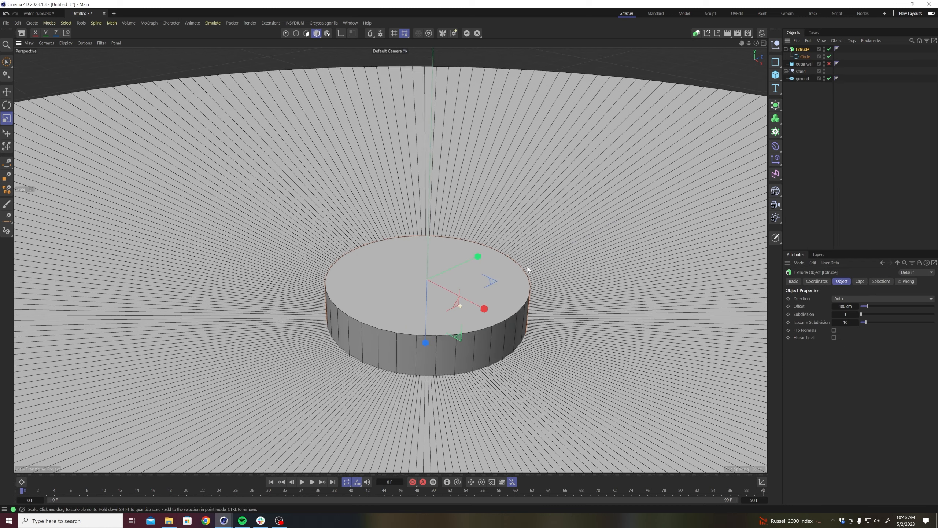
{"action": "left_click", "coordinate": [847, 306]}
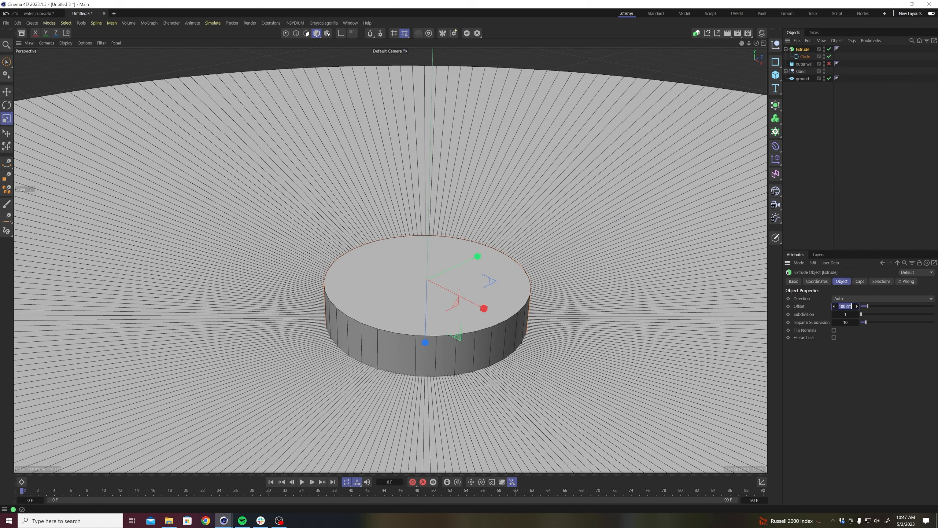
{"action": "key", "text": "Return"}
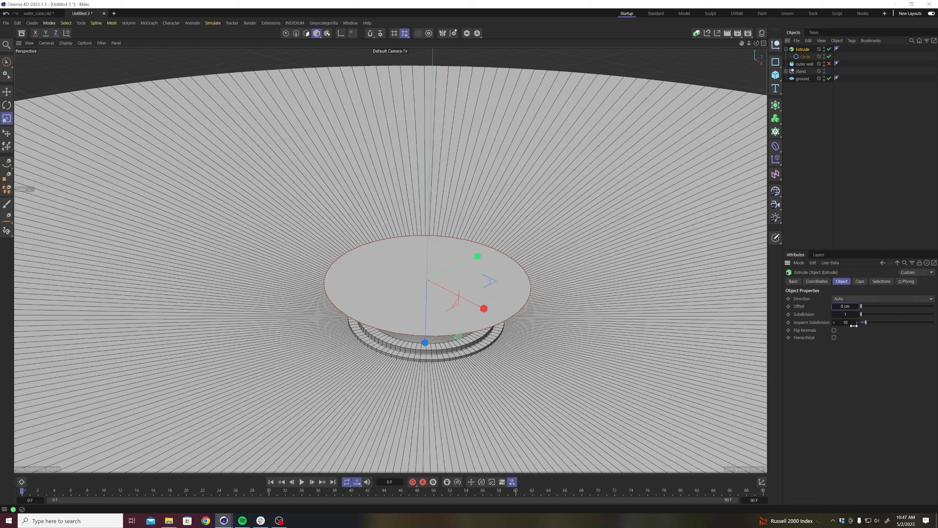
{"action": "left_click_drag", "start_coordinate": [860, 314], "coordinate": [881, 315]}
Turn off the extrusion's end cap and set its caps type to Regular Grid.
{"action": "left_click", "coordinate": [860, 281]}
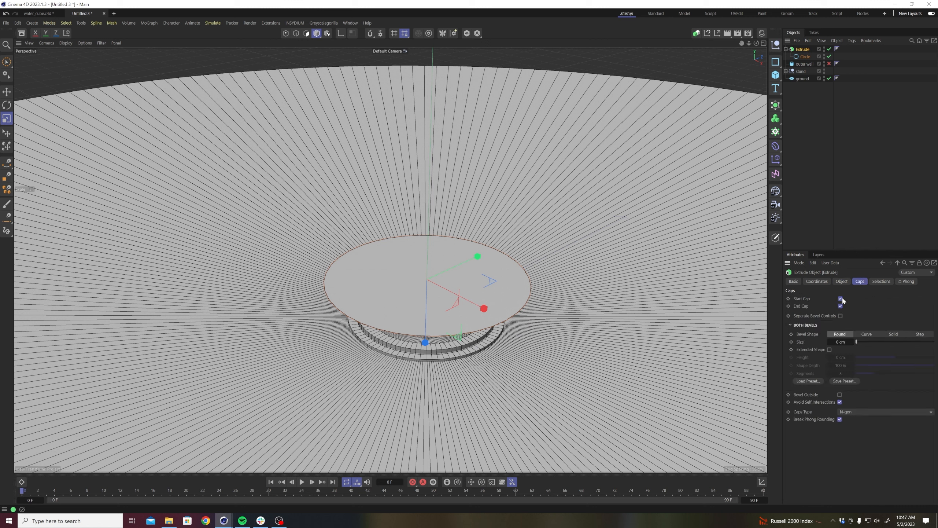
{"action": "left_click", "coordinate": [840, 305]}
{"action": "left_click", "coordinate": [849, 411]}
{"action": "left_click", "coordinate": [848, 428]}
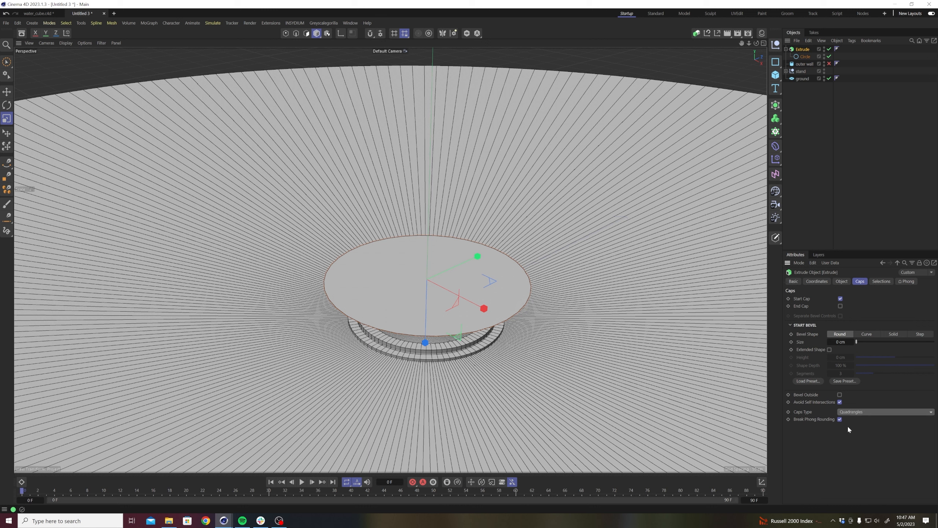
{"action": "left_click", "coordinate": [848, 413]}
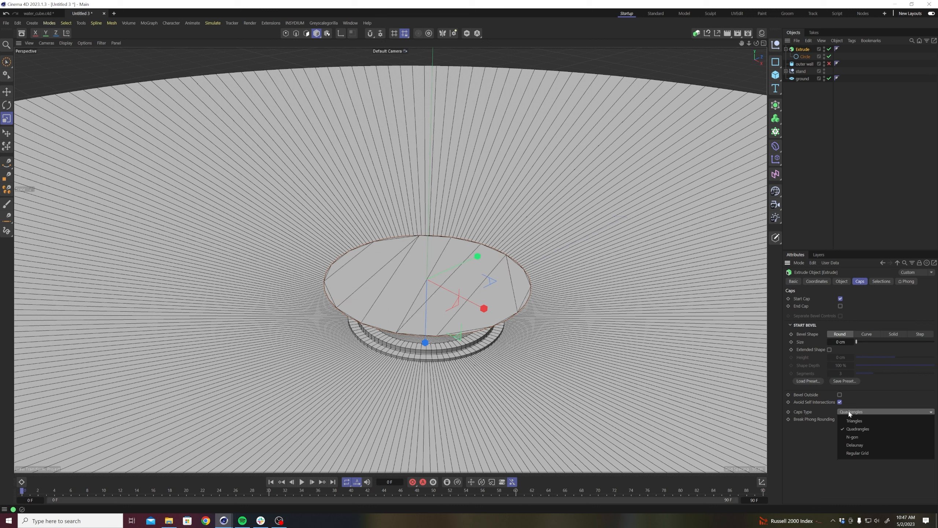
{"action": "left_click", "coordinate": [849, 451]}
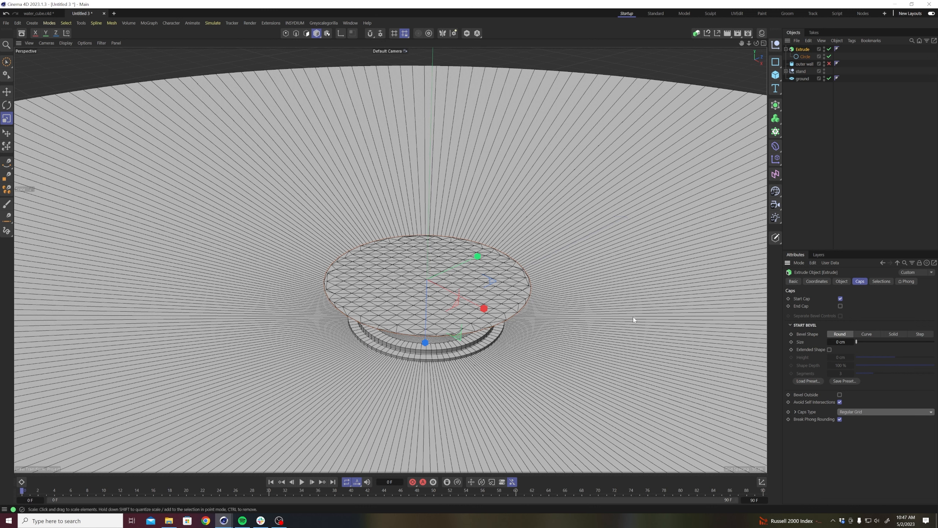
Scale the extruded grid disc down to fit the stand's opening and lower it into the ring.
{"action": "left_click", "coordinate": [817, 106]}
{"action": "left_click", "coordinate": [785, 50]}
{"action": "left_click", "coordinate": [798, 49]}
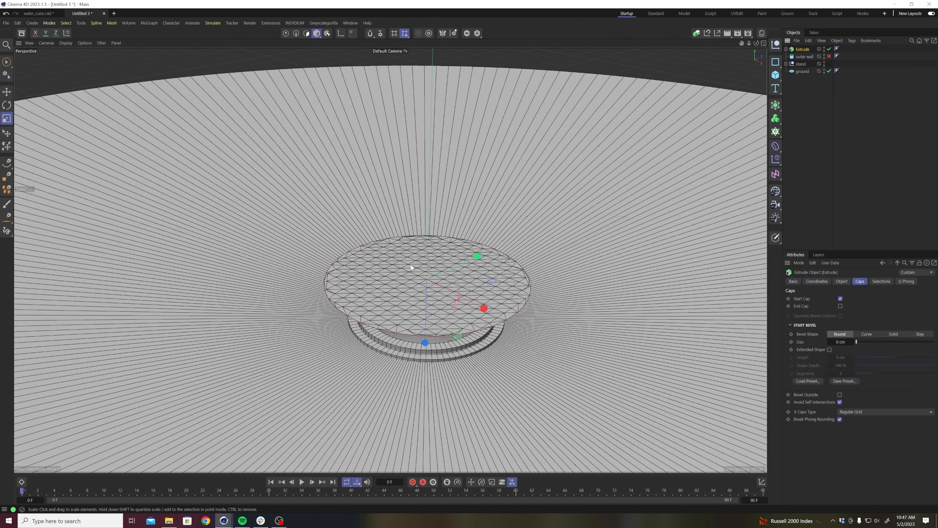
{"action": "left_click_drag", "start_coordinate": [552, 240], "coordinate": [485, 271]}
{"action": "key", "text": "e"}
{"action": "left_click_drag", "start_coordinate": [425, 345], "coordinate": [423, 373]}
{"action": "scroll", "coordinate": [425, 367], "scroll_direction": "up", "scroll_amount": 5}
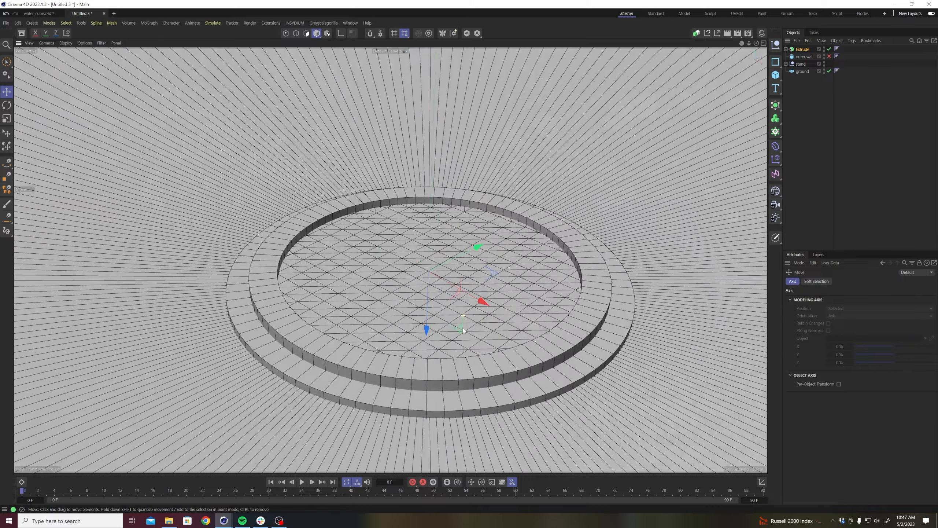
{"action": "scroll", "coordinate": [463, 330], "scroll_direction": "down", "scroll_amount": 10}
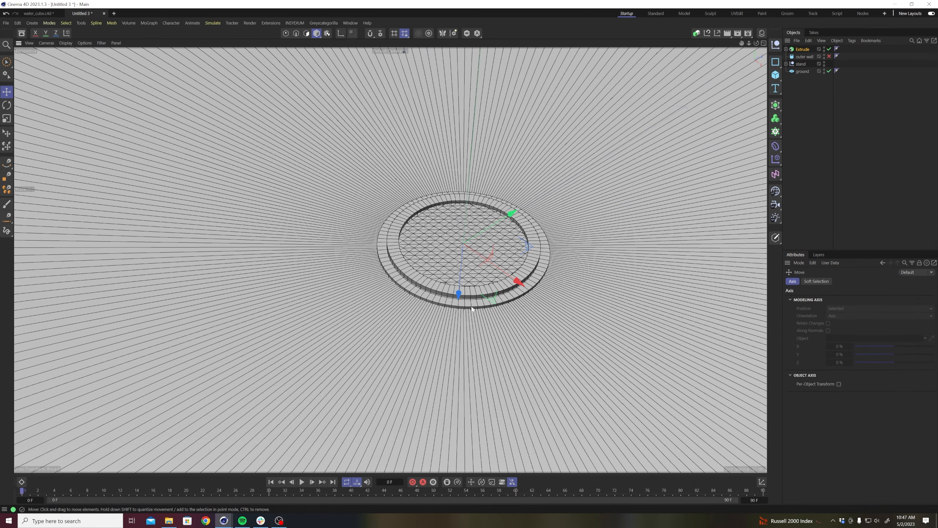
{"action": "scroll", "coordinate": [609, 162], "scroll_direction": "up", "scroll_amount": 6}
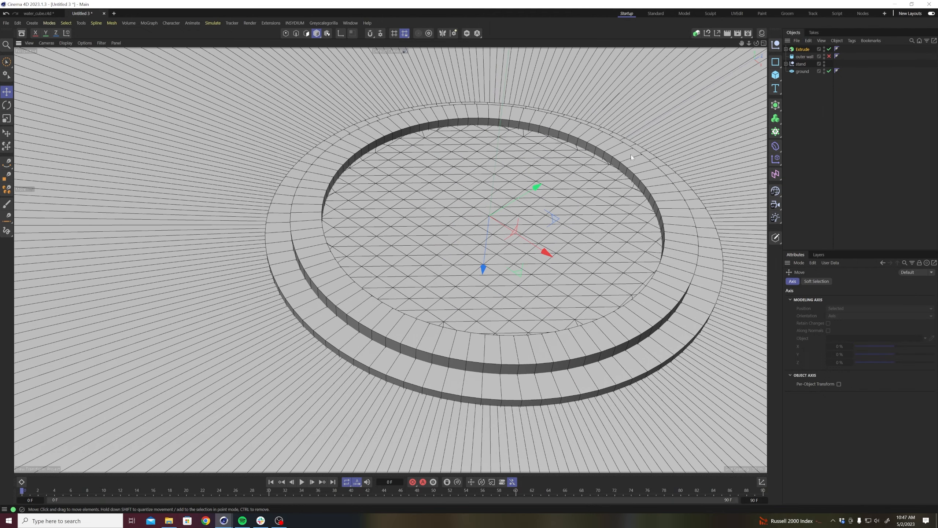
Rename the Extrude object as center.ground.
{"action": "double_click", "coordinate": [803, 49]}
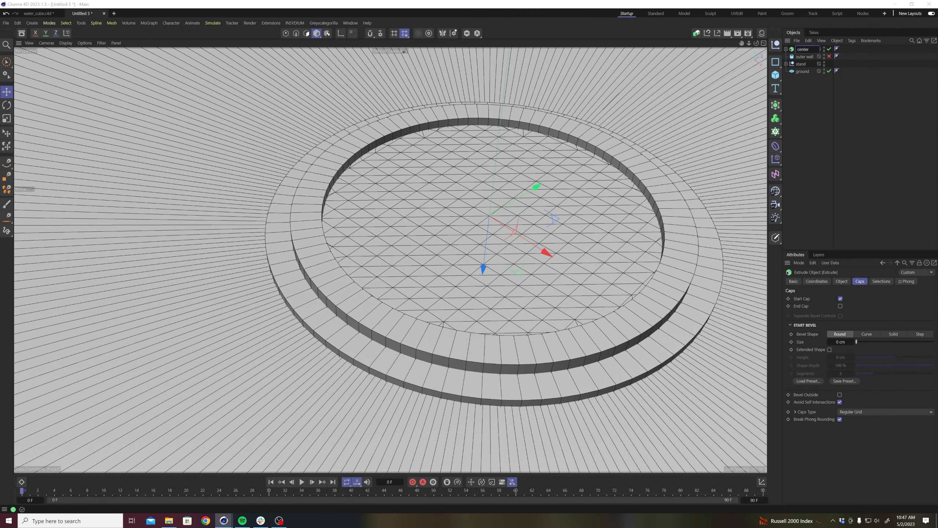
{"action": "key", "text": "Return"}
{"action": "left_click", "coordinate": [830, 87]}
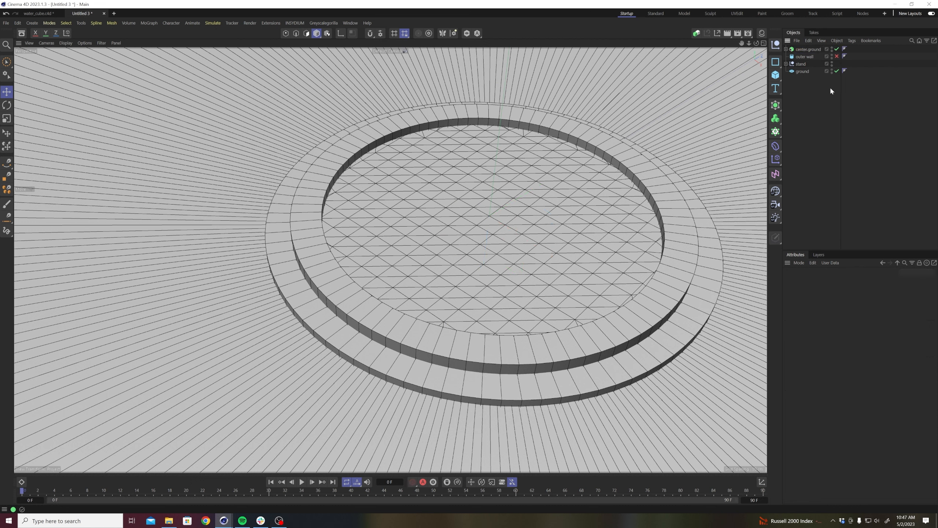
Group all the scene objects under a null named ENV.
{"action": "left_click_drag", "start_coordinate": [806, 89], "coordinate": [795, 35]}
{"action": "key", "text": "alt+g"}
{"action": "double_click", "coordinate": [799, 50]}
{"action": "type", "text": "ENV"}
{"action": "left_click", "coordinate": [801, 63]}
Save the project as tutorial_09 in the tutorial_09 folder under working_files, naturae_pt.02, tutorials.
{"action": "key", "text": "ctrl+s"}
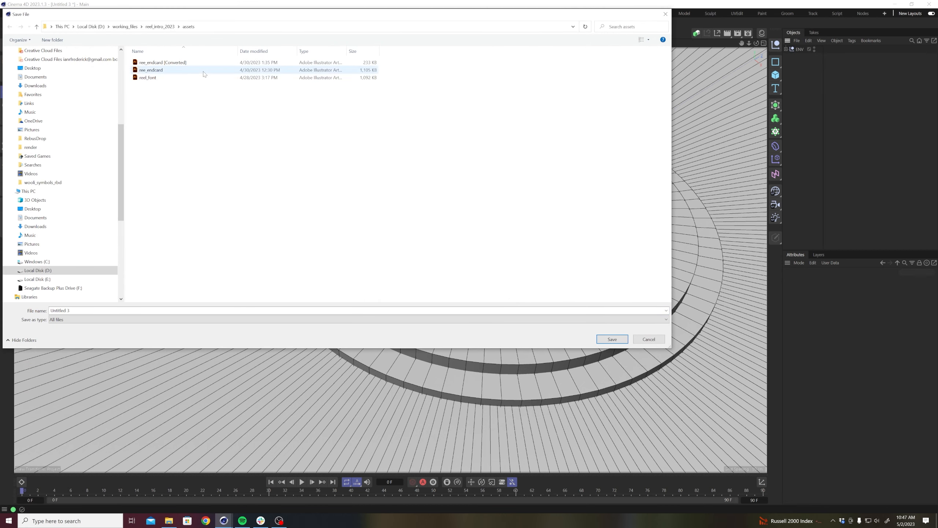
{"action": "left_click", "coordinate": [123, 28]}
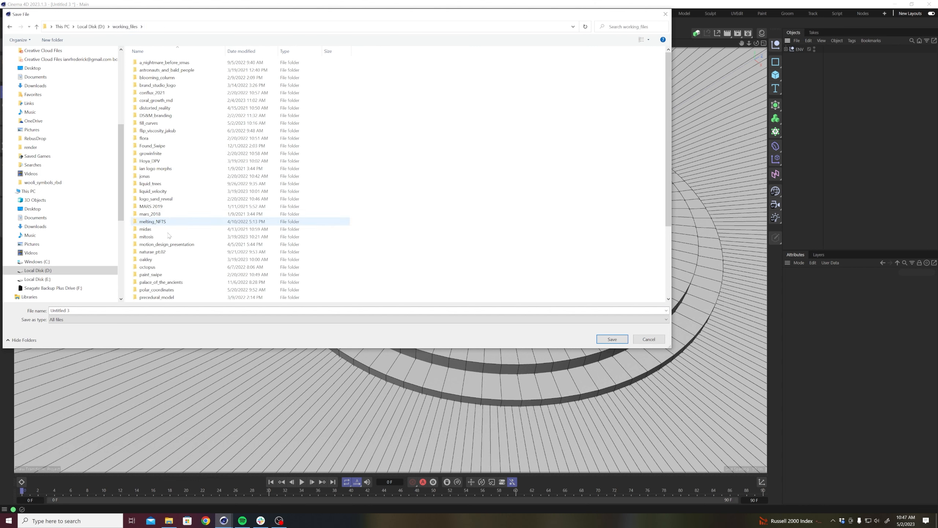
{"action": "double_click", "coordinate": [185, 252]}
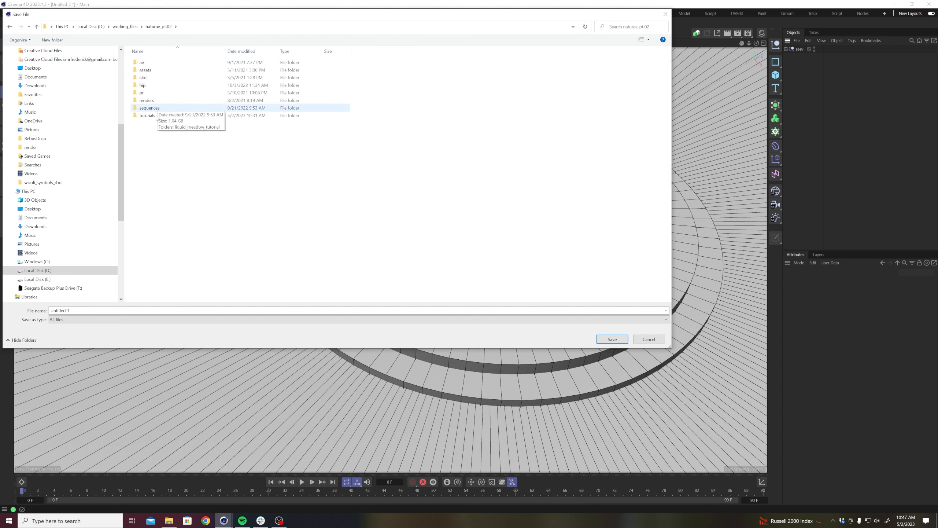
{"action": "double_click", "coordinate": [147, 116]}
{"action": "double_click", "coordinate": [357, 70]}
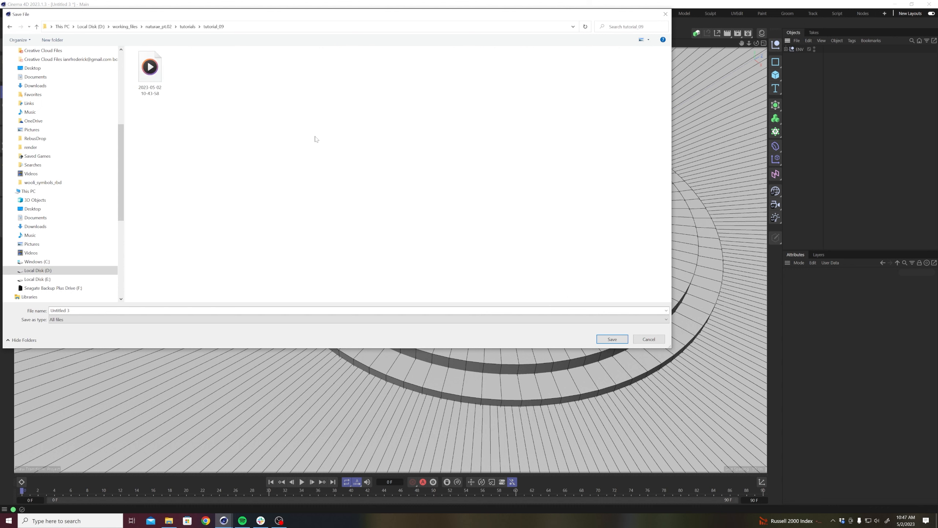
{"action": "left_click", "coordinate": [144, 309]}
{"action": "type", "text": "tutorial_09"}
{"action": "key", "text": "Return"}
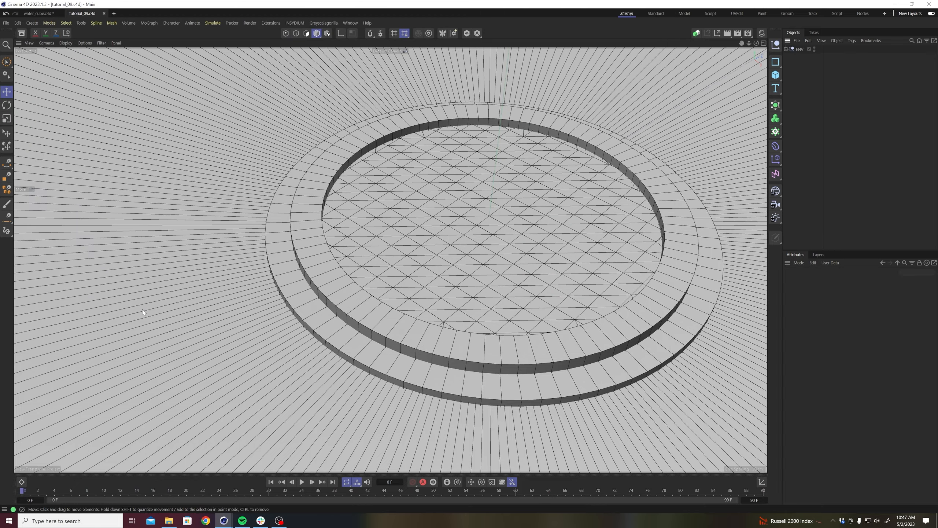
Expand the ENV group and re-enable the outer wall, framing the stand against it.
{"action": "scroll", "coordinate": [526, 262], "scroll_direction": "down", "scroll_amount": 10}
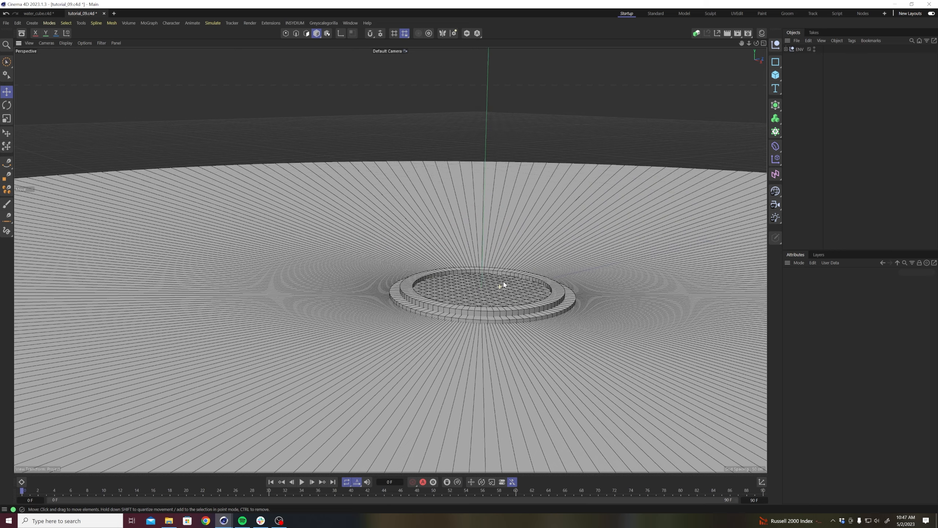
{"action": "scroll", "coordinate": [503, 278], "scroll_direction": "up", "scroll_amount": 3}
{"action": "left_click", "coordinate": [785, 49]}
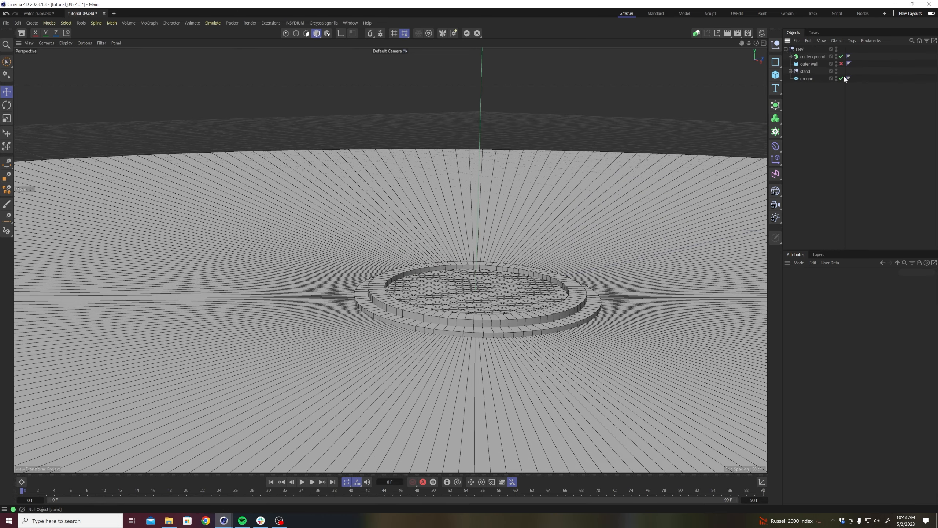
{"action": "left_click", "coordinate": [841, 63]}
{"action": "middle_click_drag", "start_coordinate": [499, 279], "coordinate": [437, 306], "text": "alt"}
{"action": "scroll", "coordinate": [439, 301], "scroll_direction": "up", "scroll_amount": 3}
{"action": "left_click_drag", "start_coordinate": [441, 292], "coordinate": [429, 330], "text": "alt"}
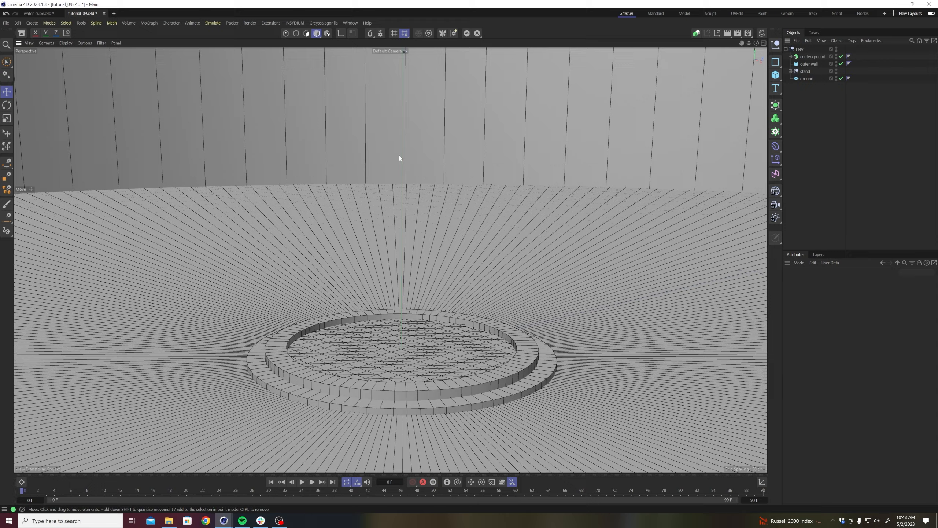
Add a cube above the ring stand and scale it down uniformly to about 23%.
{"action": "middle_click_drag", "start_coordinate": [403, 229], "coordinate": [389, 259], "text": "alt"}
{"action": "scroll", "coordinate": [395, 247], "scroll_direction": "down", "scroll_amount": 4}
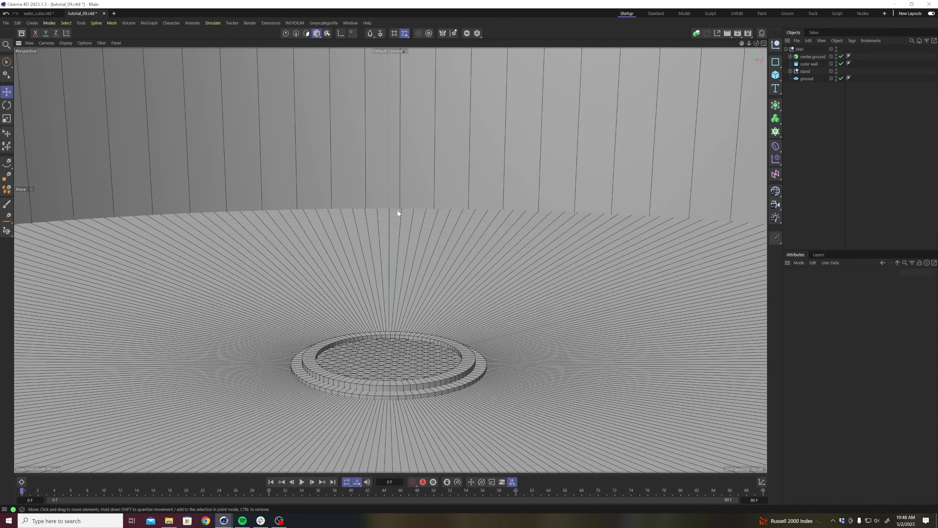
{"action": "left_click", "coordinate": [775, 75]}
{"action": "left_click_drag", "start_coordinate": [388, 222], "coordinate": [390, 168]}
{"action": "key", "text": "t"}
{"action": "left_click_drag", "start_coordinate": [673, 163], "coordinate": [479, 254]}
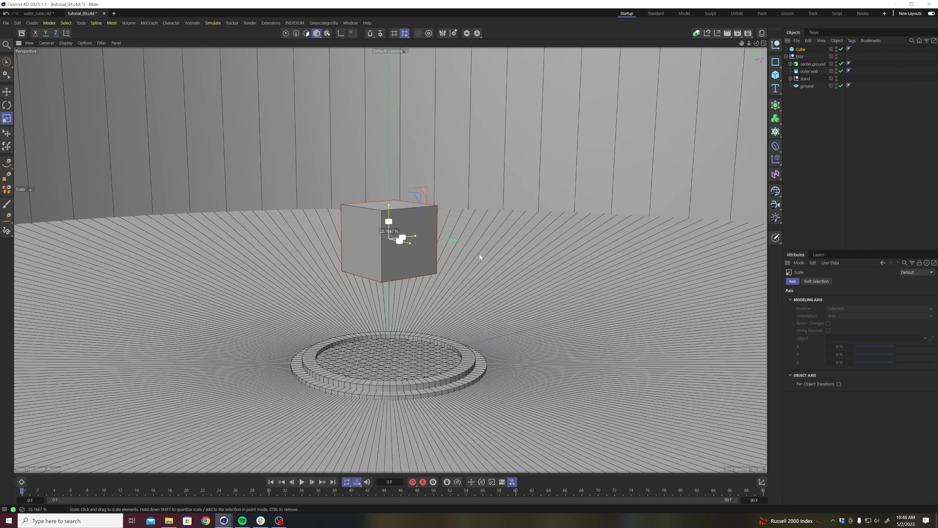
Raise the cube higher above the centre of the ring stand and clear the selection.
{"action": "key", "text": "e"}
{"action": "left_click_drag", "start_coordinate": [388, 166], "coordinate": [387, 88]}
{"action": "scroll", "coordinate": [389, 214], "scroll_direction": "up", "scroll_amount": 3}
{"action": "middle_click_drag", "start_coordinate": [392, 238], "coordinate": [389, 259], "text": "alt"}
{"action": "mouse_move", "coordinate": [381, 185]}
{"action": "left_mouse_down", "text": "alt"}
{"action": "mouse_move", "coordinate": [354, 171]}
{"action": "mouse_move", "coordinate": [388, 201]}
{"action": "left_mouse_up", "text": "alt"}
{"action": "left_click", "coordinate": [843, 143]}
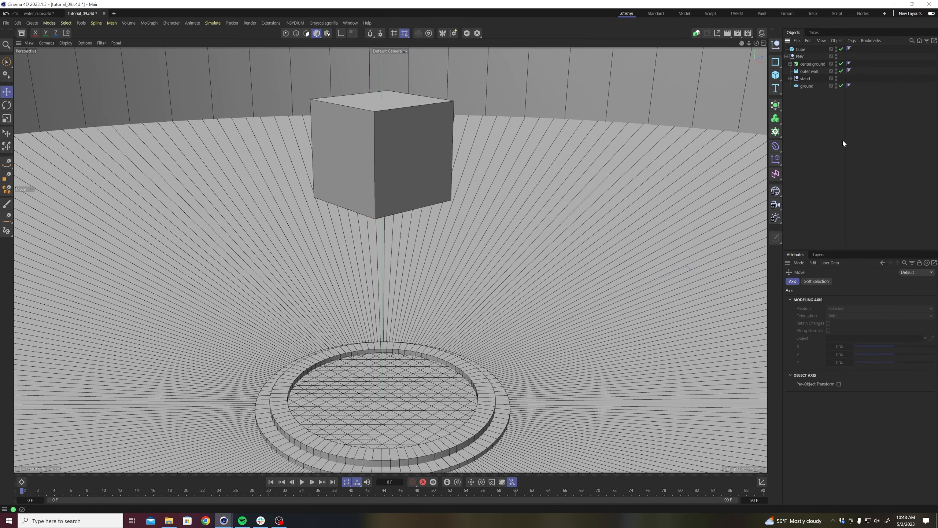
{"action": "scroll", "coordinate": [520, 280], "scroll_direction": "down", "scroll_amount": 3}
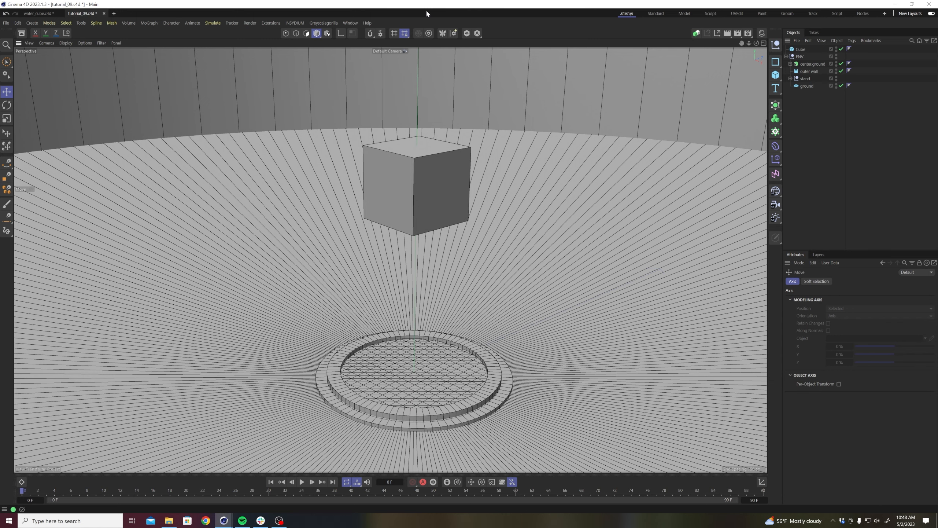
{"action": "left_click_drag", "start_coordinate": [428, 204], "coordinate": [441, 236], "text": "alt"}
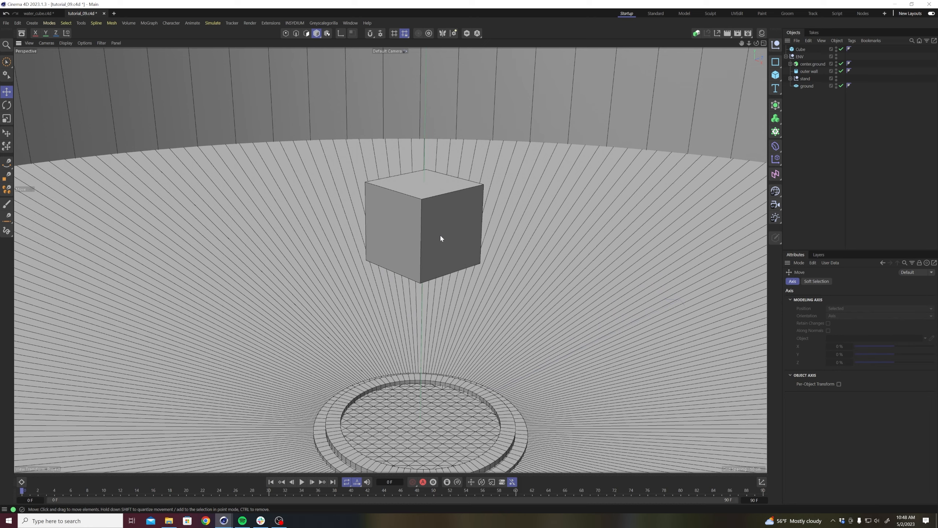
Browse for a file to load in Dropbox, 3D, assets, textures, megascans, assembly_assets, thai_tree_branch on the D drive.
{"action": "key", "text": "ctrl+o"}
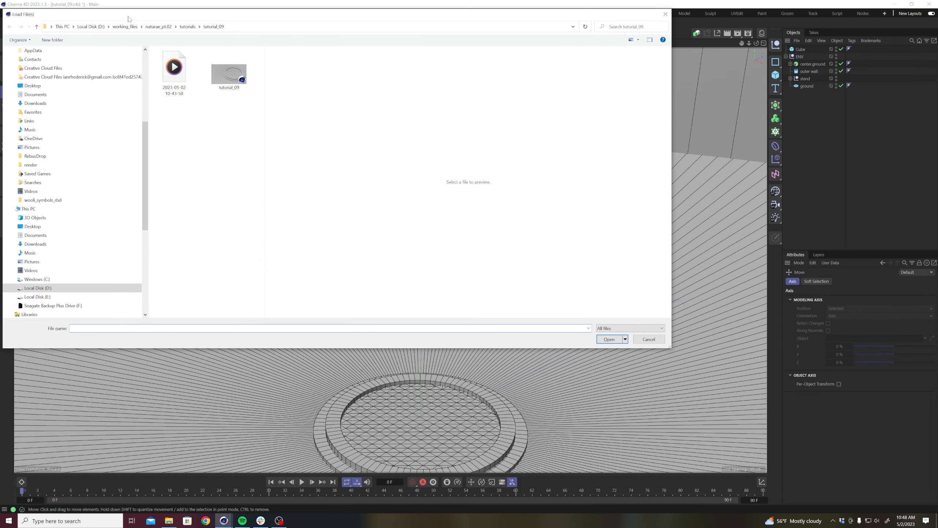
{"action": "left_click", "coordinate": [90, 27]}
{"action": "double_click", "coordinate": [172, 62]}
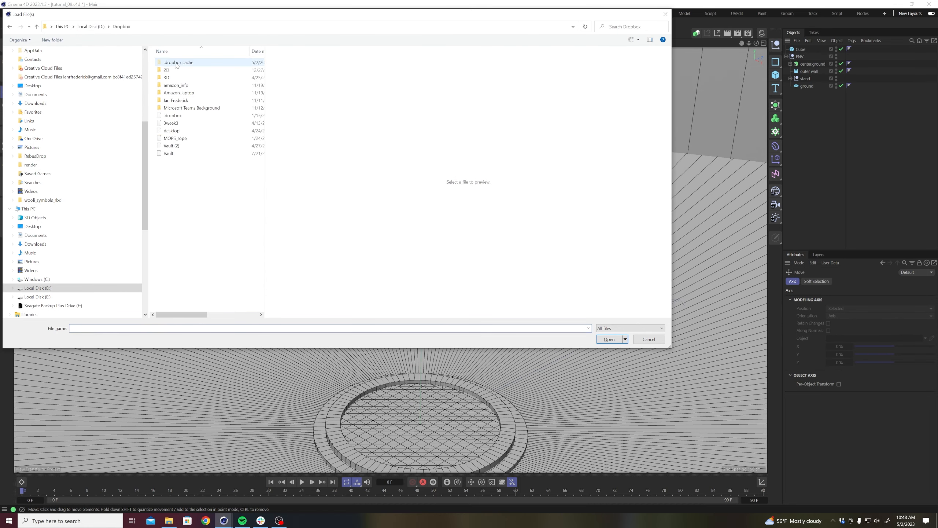
{"action": "double_click", "coordinate": [176, 78]}
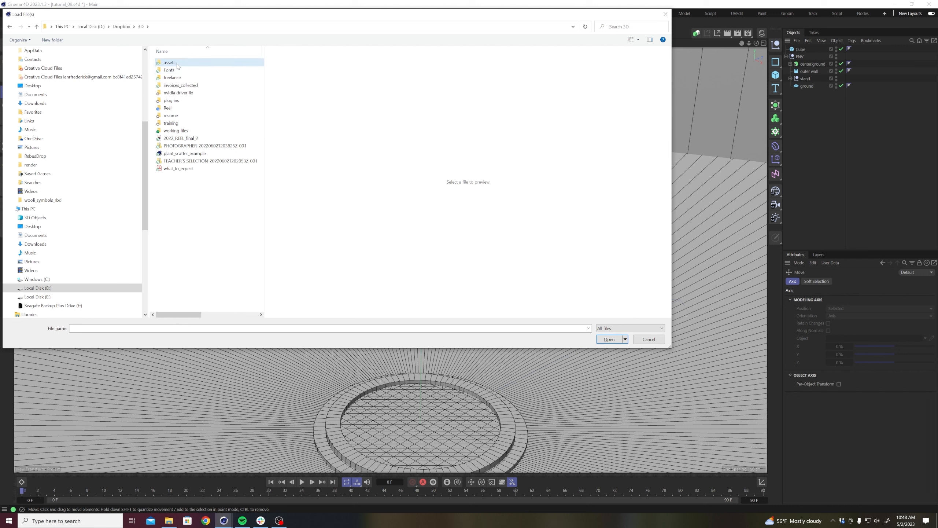
{"action": "double_click", "coordinate": [174, 63]}
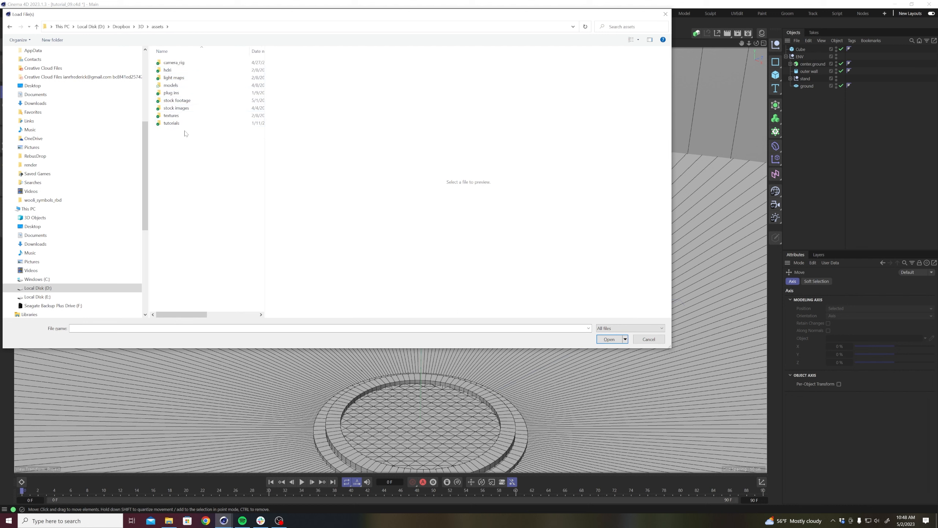
{"action": "double_click", "coordinate": [173, 115]}
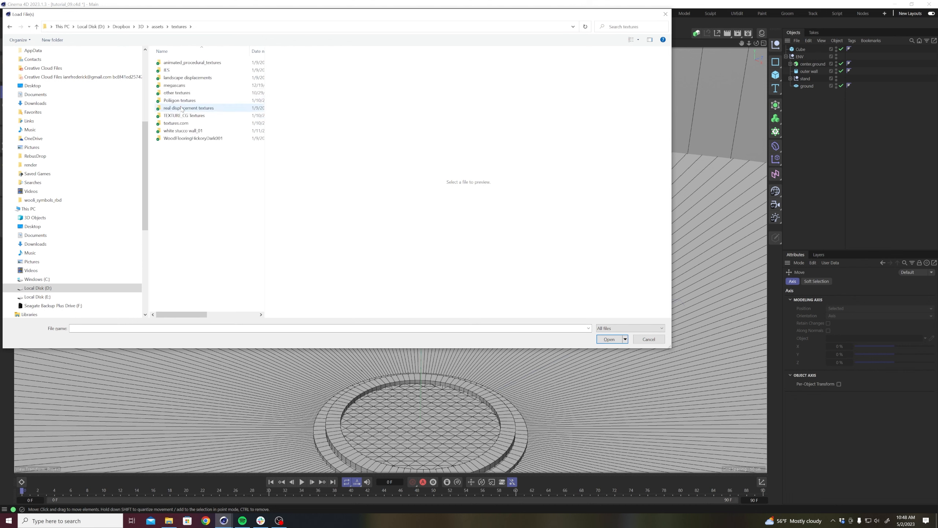
{"action": "double_click", "coordinate": [182, 86]}
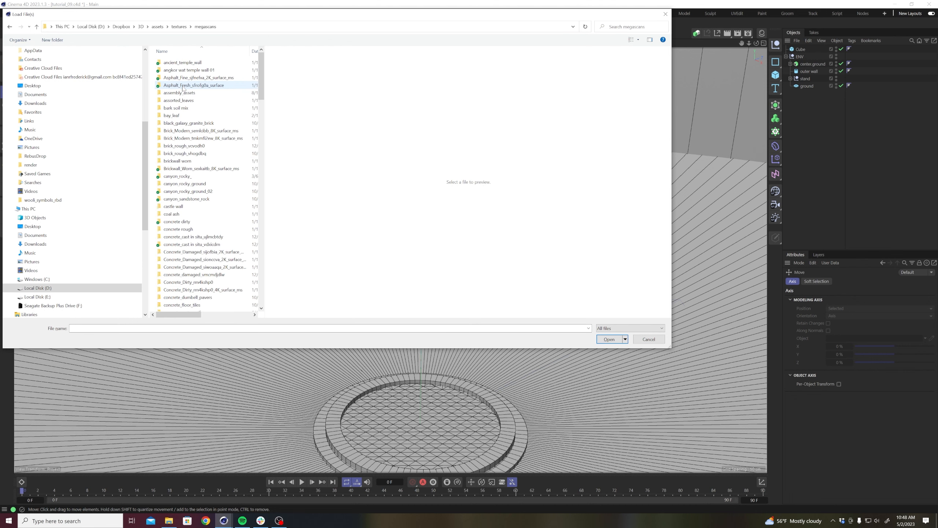
{"action": "double_click", "coordinate": [182, 93]}
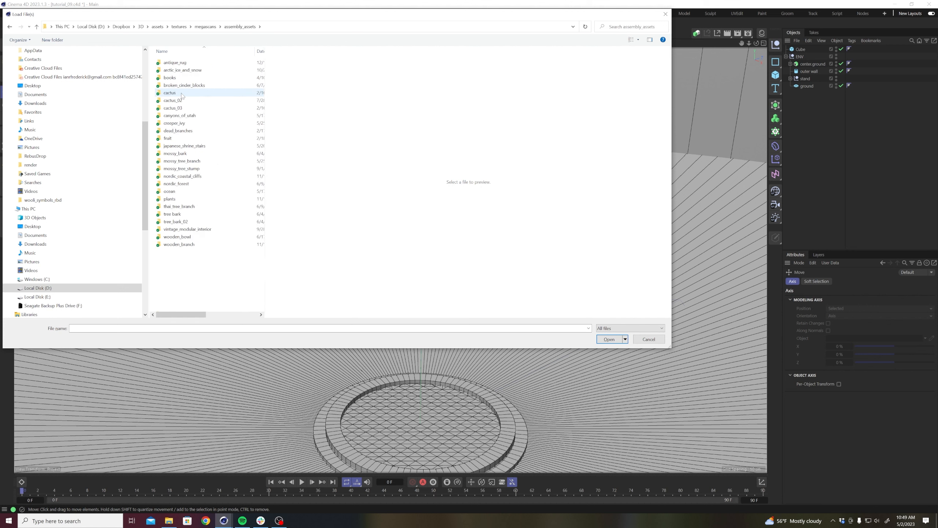
{"action": "double_click", "coordinate": [201, 207]}
Preview the tree branch image and import the branch's LOD0 model into the scene with the default import settings.
{"action": "left_click", "coordinate": [199, 70]}
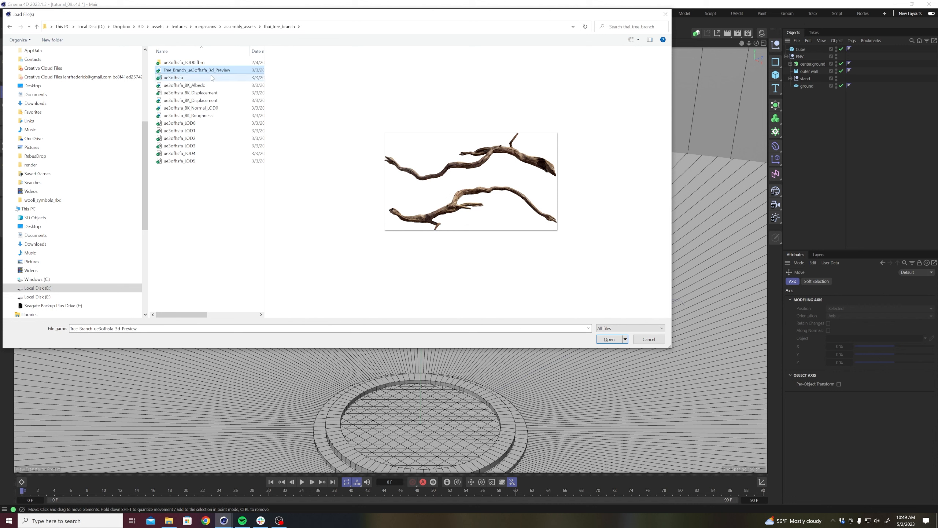
{"action": "left_click", "coordinate": [208, 125]}
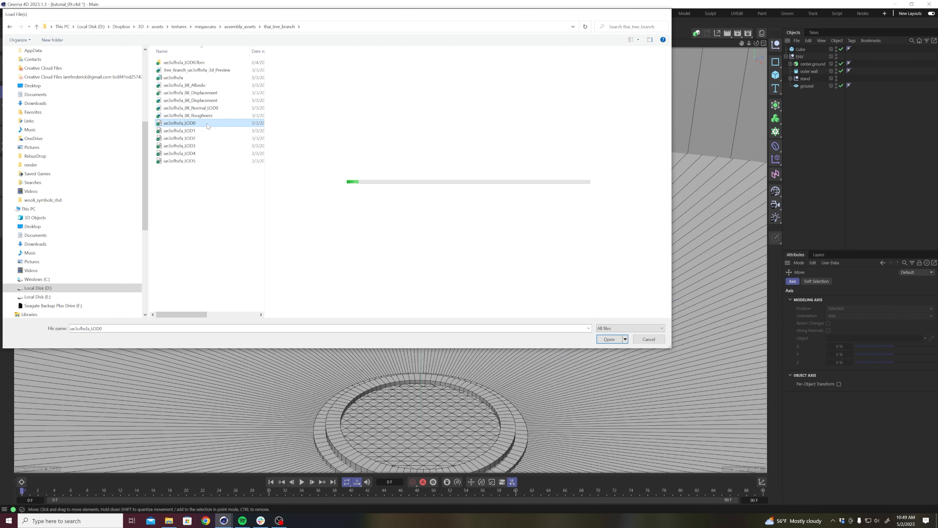
{"action": "double_click", "coordinate": [207, 123]}
{"action": "left_click", "coordinate": [194, 218]}
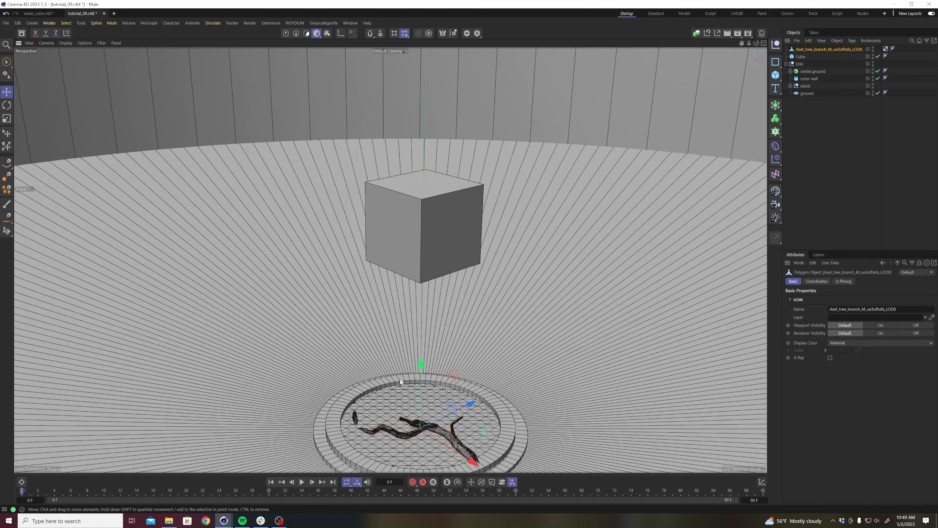
Raise the imported tree branch and rotate it upright so its base stands inside the ring stand.
{"action": "left_click_drag", "start_coordinate": [421, 368], "coordinate": [420, 314]}
{"action": "key", "text": "r"}
{"action": "left_click_drag", "start_coordinate": [438, 345], "coordinate": [534, 291]}
{"action": "key", "text": "e"}
{"action": "key", "text": "t"}
{"action": "key", "text": "e"}
{"action": "left_click_drag", "start_coordinate": [423, 398], "coordinate": [391, 335]}
Fine-tune the branch's rotation and position so it rises from the stand's centre and curves past the cube.
{"action": "key", "text": "r"}
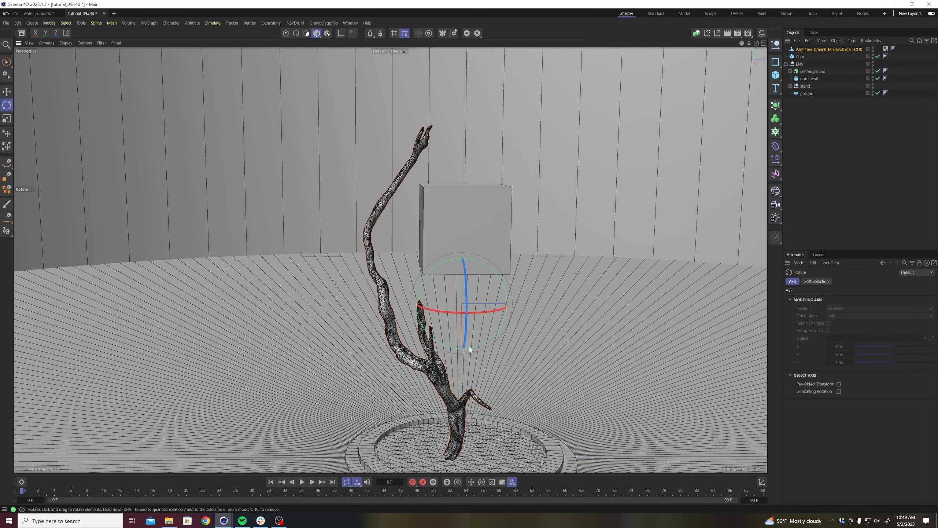
{"action": "left_click_drag", "start_coordinate": [480, 313], "coordinate": [469, 346]}
{"action": "key", "text": "e"}
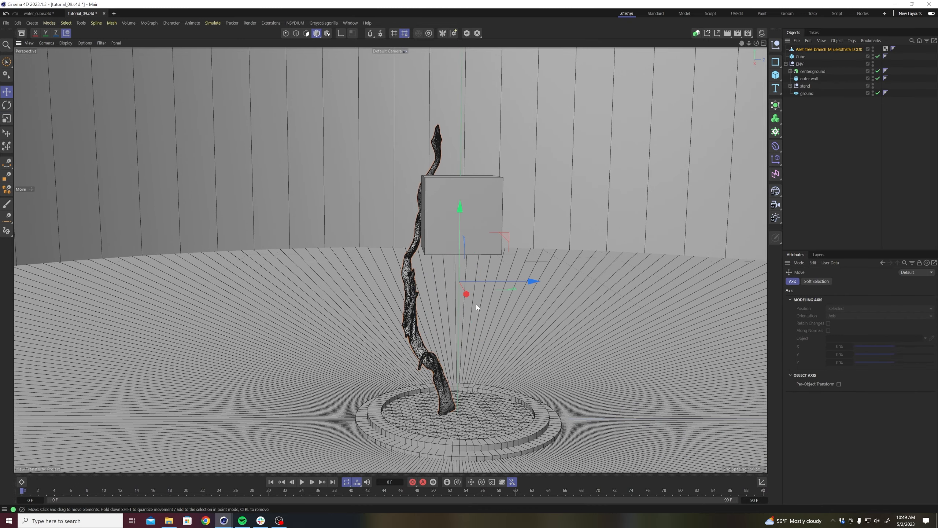
{"action": "left_click_drag", "start_coordinate": [466, 298], "coordinate": [469, 304]}
{"action": "left_click_drag", "start_coordinate": [441, 367], "coordinate": [456, 359], "text": "alt"}
{"action": "left_click_drag", "start_coordinate": [521, 193], "coordinate": [535, 222]}
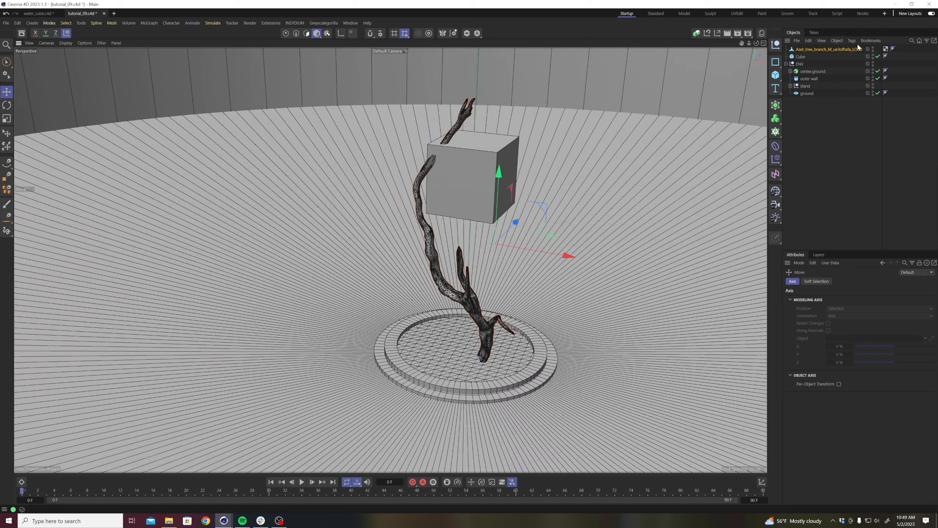
Duplicate the tree branch, hide the copy as a backup and reselect the original.
{"action": "left_click_drag", "start_coordinate": [816, 48], "coordinate": [829, 57], "text": "ctrl"}
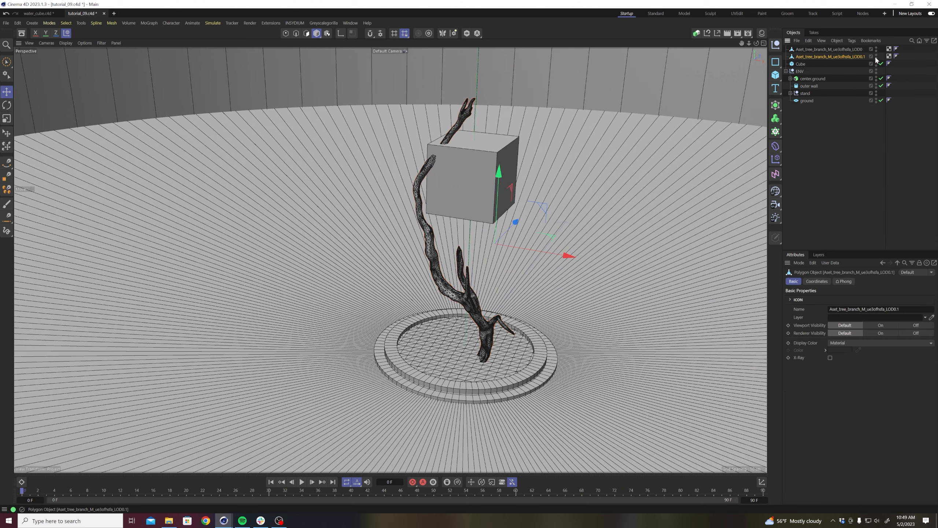
{"action": "left_click", "coordinate": [850, 51]}
Use the Brush in Smear mode to bend the upper part of the original branch around the cube's side.
{"action": "left_click_drag", "start_coordinate": [406, 220], "coordinate": [532, 220], "text": "alt"}
{"action": "scroll", "coordinate": [473, 219], "scroll_direction": "up", "scroll_amount": 3}
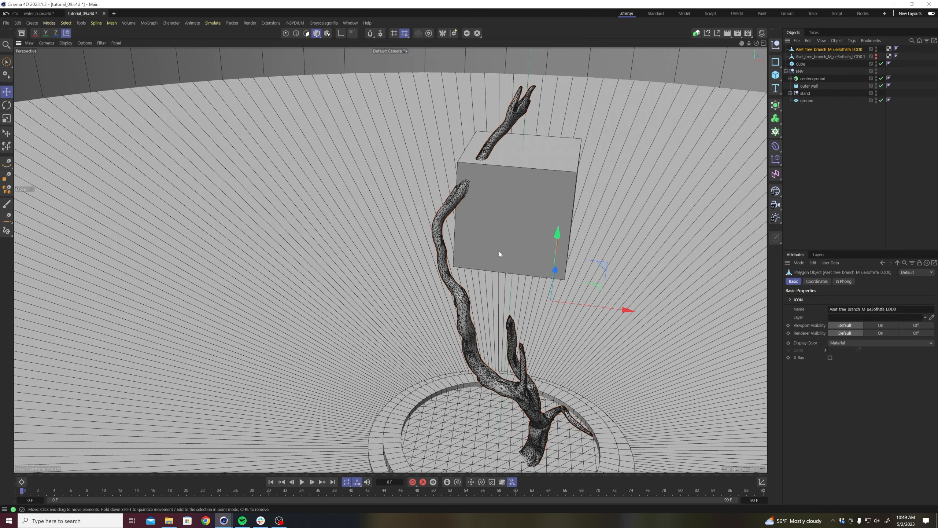
{"action": "left_click_drag", "start_coordinate": [555, 242], "coordinate": [580, 235], "text": "alt"}
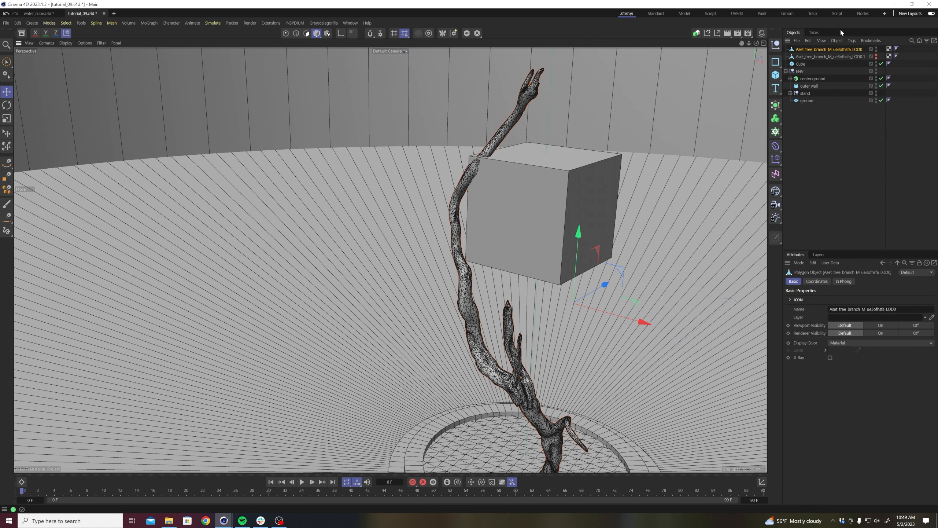
{"action": "key", "text": "m"}
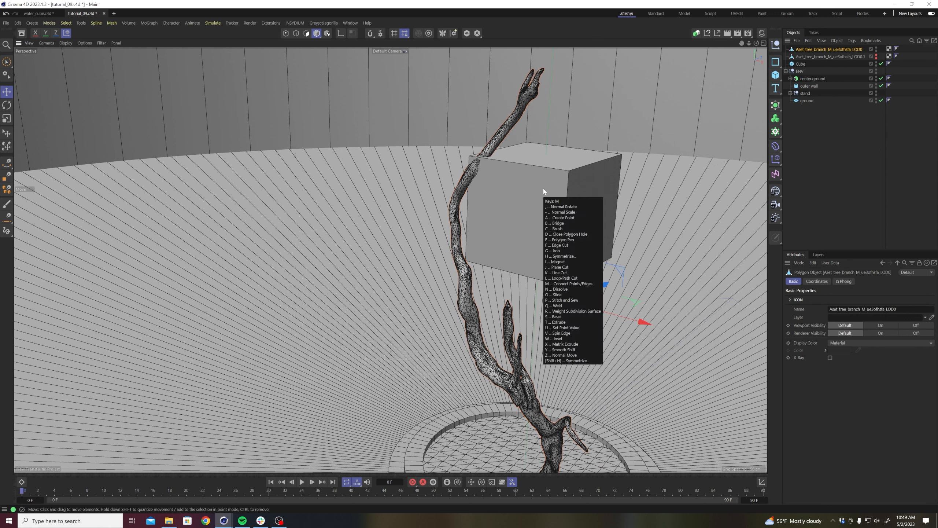
{"action": "key", "text": "c"}
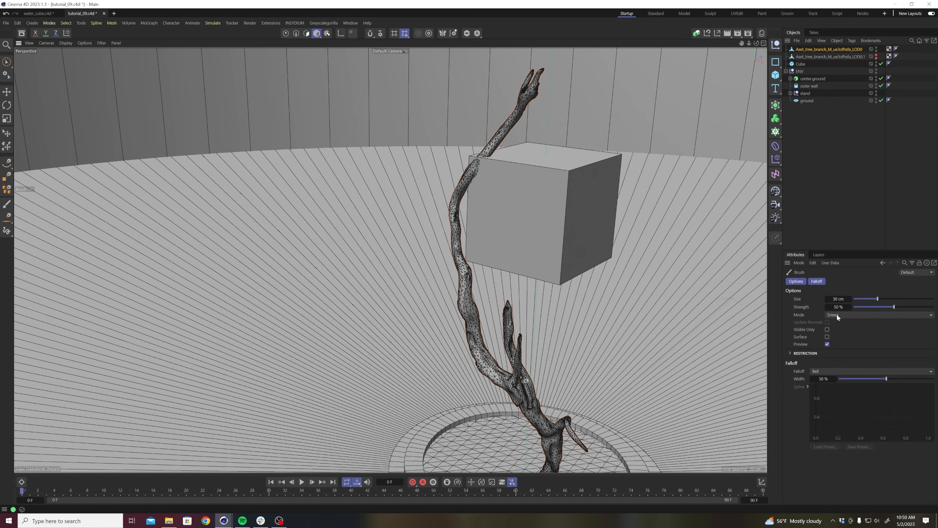
{"action": "mouse_move", "coordinate": [458, 227]}
{"action": "left_mouse_down"}
{"action": "mouse_move", "coordinate": [454, 209]}
{"action": "mouse_move", "coordinate": [567, 230]}
{"action": "mouse_move", "coordinate": [543, 226]}
{"action": "left_mouse_up"}
{"action": "middle_click_drag", "start_coordinate": [390, 257], "coordinate": [414, 299], "text": "alt"}
{"action": "scroll", "coordinate": [347, 228], "scroll_direction": "up", "scroll_amount": 3}
{"action": "left_click_drag", "start_coordinate": [347, 228], "coordinate": [293, 218], "text": "alt"}
{"action": "mouse_move", "coordinate": [322, 162]}
{"action": "left_mouse_down", "text": "alt"}
{"action": "mouse_move", "coordinate": [260, 159]}
{"action": "mouse_move", "coordinate": [296, 153]}
{"action": "mouse_move", "coordinate": [288, 147]}
{"action": "left_mouse_up", "text": "alt"}
{"action": "mouse_move", "coordinate": [340, 178]}
{"action": "left_mouse_down", "text": "alt"}
{"action": "mouse_move", "coordinate": [306, 176]}
{"action": "mouse_move", "coordinate": [318, 154]}
{"action": "mouse_move", "coordinate": [580, 174]}
{"action": "mouse_move", "coordinate": [392, 220]}
{"action": "mouse_move", "coordinate": [388, 184]}
{"action": "mouse_move", "coordinate": [399, 175]}
{"action": "left_mouse_up", "text": "alt"}
Smear the branch's middle and lower sections to follow the cube's side more closely, and deselect the branch.
{"action": "mouse_move", "coordinate": [377, 263]}
{"action": "left_mouse_down", "text": "alt"}
{"action": "mouse_move", "coordinate": [294, 236]}
{"action": "mouse_move", "coordinate": [289, 277]}
{"action": "mouse_move", "coordinate": [364, 299]}
{"action": "left_mouse_up", "text": "alt"}
{"action": "left_click_drag", "start_coordinate": [389, 338], "coordinate": [400, 333]}
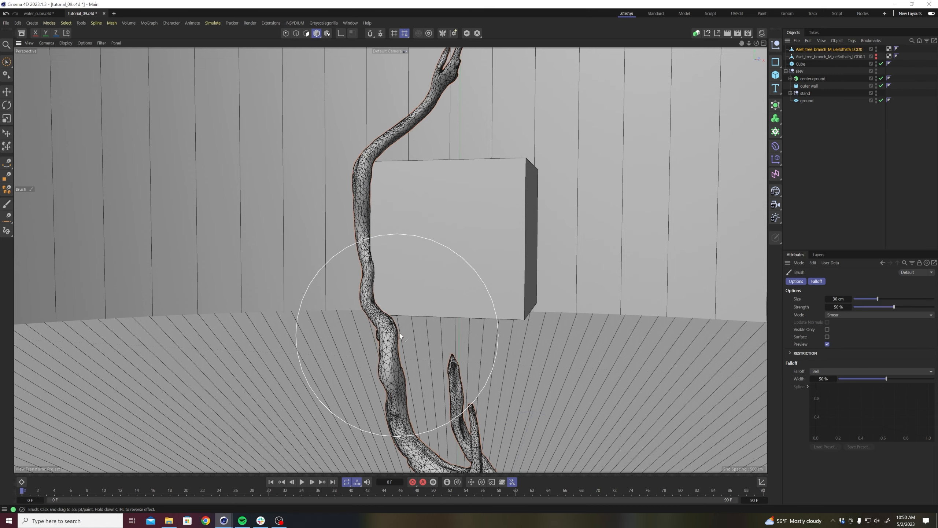
{"action": "left_click_drag", "start_coordinate": [409, 279], "coordinate": [333, 275], "text": "alt"}
{"action": "left_click_drag", "start_coordinate": [377, 348], "coordinate": [402, 347]}
{"action": "left_click_drag", "start_coordinate": [391, 265], "coordinate": [372, 263]}
{"action": "scroll", "coordinate": [428, 243], "scroll_direction": "down", "scroll_amount": 5}
{"action": "left_click_drag", "start_coordinate": [438, 253], "coordinate": [536, 283], "text": "alt"}
{"action": "left_click", "coordinate": [814, 143]}
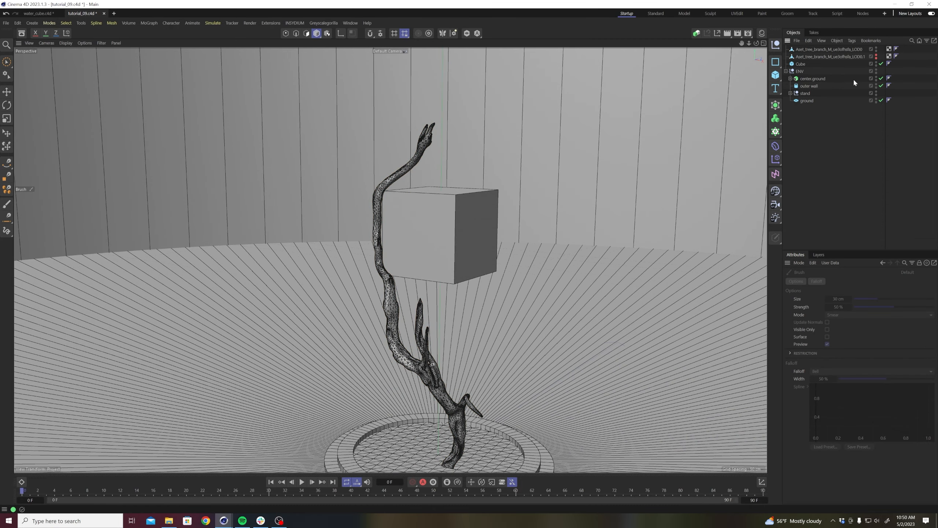
Duplicate the hidden backup branch and make the new copy visible.
{"action": "left_click", "coordinate": [844, 56]}
{"action": "left_click_drag", "start_coordinate": [844, 62], "coordinate": [844, 62], "text": "ctrl"}
{"action": "left_click", "coordinate": [876, 57], "text": "alt"}
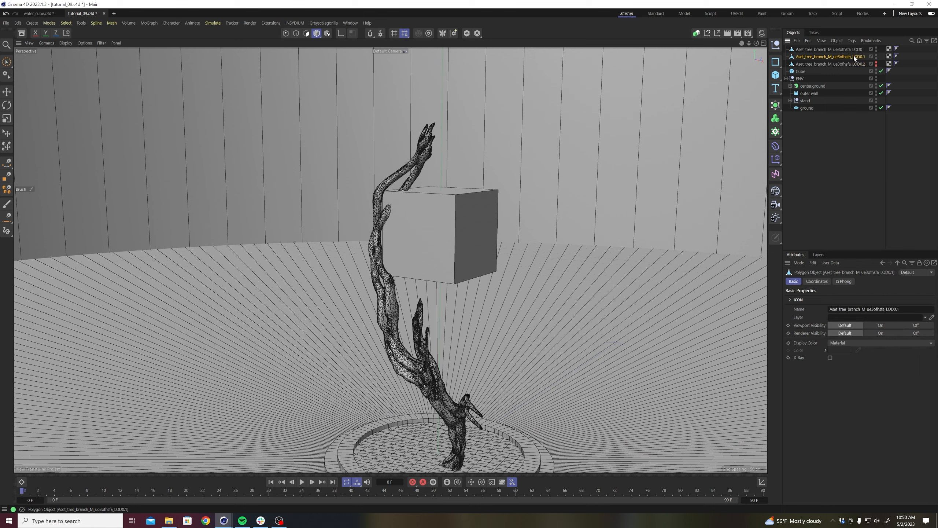
Try to rotate the second branch to a different angle around the cube, undoing each attempt.
{"action": "key", "text": "r"}
{"action": "left_click_drag", "start_coordinate": [481, 332], "coordinate": [430, 270]}
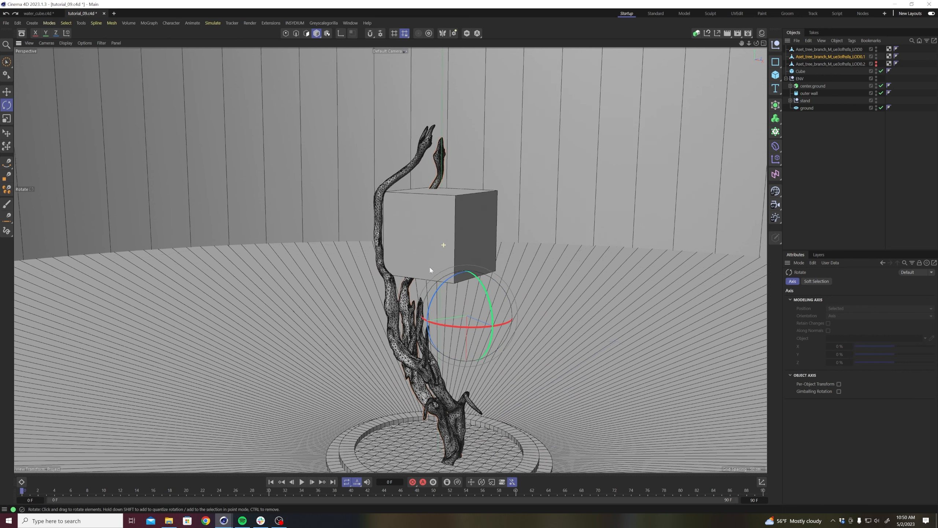
{"action": "scroll", "coordinate": [496, 282], "scroll_direction": "down", "scroll_amount": 3}
{"action": "left_click_drag", "start_coordinate": [484, 285], "coordinate": [416, 324], "text": "ctrl"}
{"action": "key", "text": "ctrl+z"}
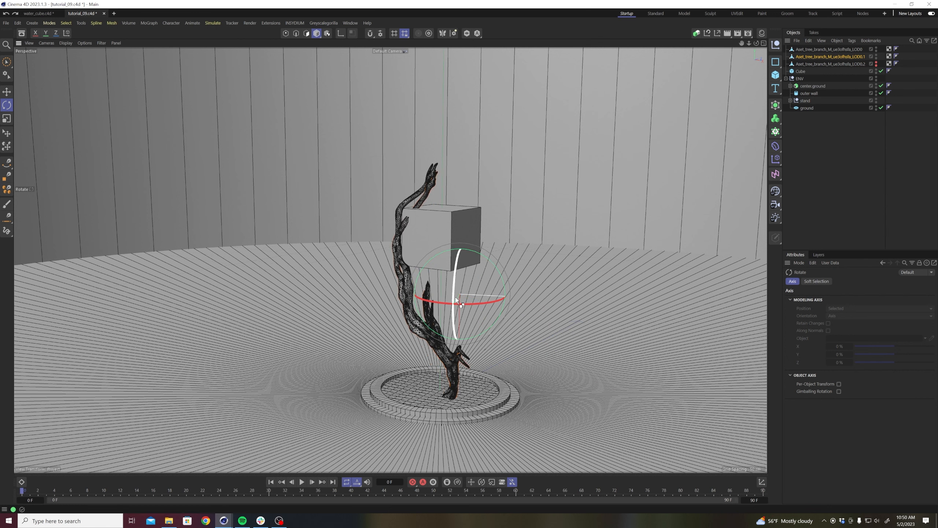
{"action": "left_click", "coordinate": [829, 55]}
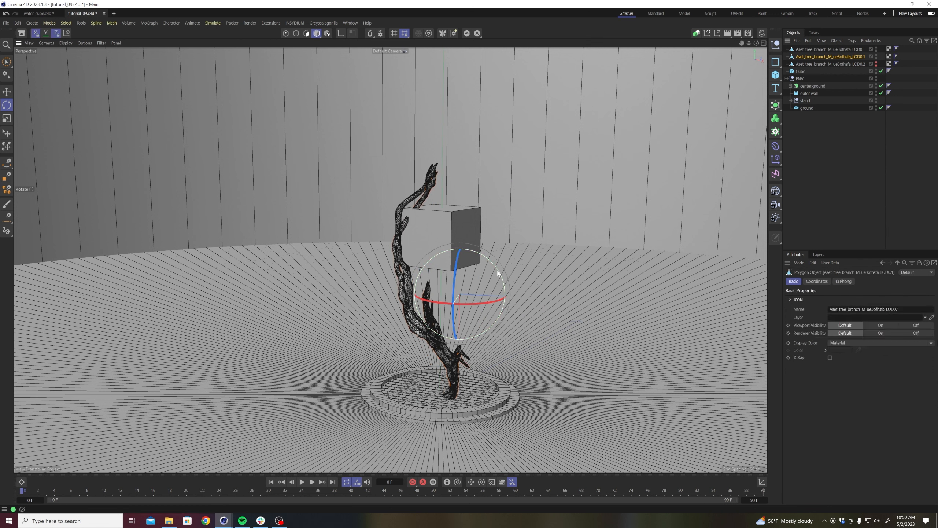
{"action": "left_click_drag", "start_coordinate": [498, 273], "coordinate": [431, 346], "text": "ctrl"}
{"action": "key", "text": "ctrl+z"}
Flip the second branch upside down and move it up so it hangs down over the cube from above.
{"action": "left_click_drag", "start_coordinate": [499, 276], "coordinate": [407, 310], "text": "ctrl"}
{"action": "key", "text": "e"}
{"action": "left_click_drag", "start_coordinate": [524, 299], "coordinate": [495, 292]}
{"action": "left_click_drag", "start_coordinate": [430, 214], "coordinate": [426, 148]}
{"action": "left_click_drag", "start_coordinate": [507, 223], "coordinate": [400, 224]}
{"action": "left_click_drag", "start_coordinate": [440, 222], "coordinate": [497, 214], "text": "alt"}
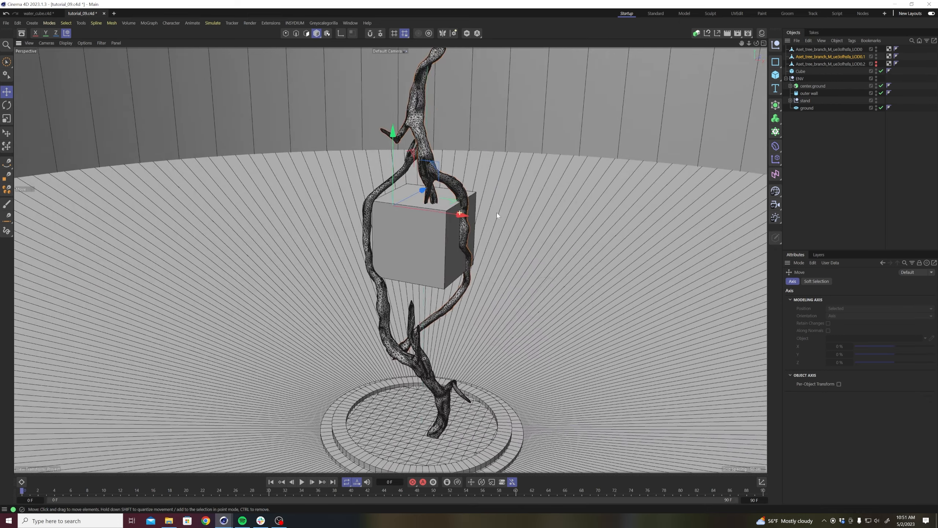
Rotate the hanging branch about its vertical axis so its curve passes the cube opposite the first branch.
{"action": "key", "text": "r"}
{"action": "key", "text": "w"}
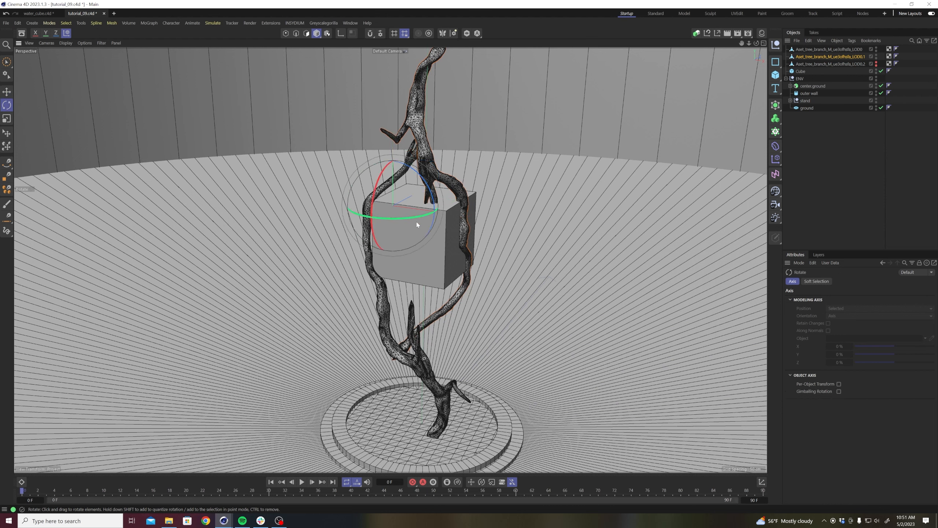
{"action": "left_click_drag", "start_coordinate": [412, 216], "coordinate": [382, 217]}
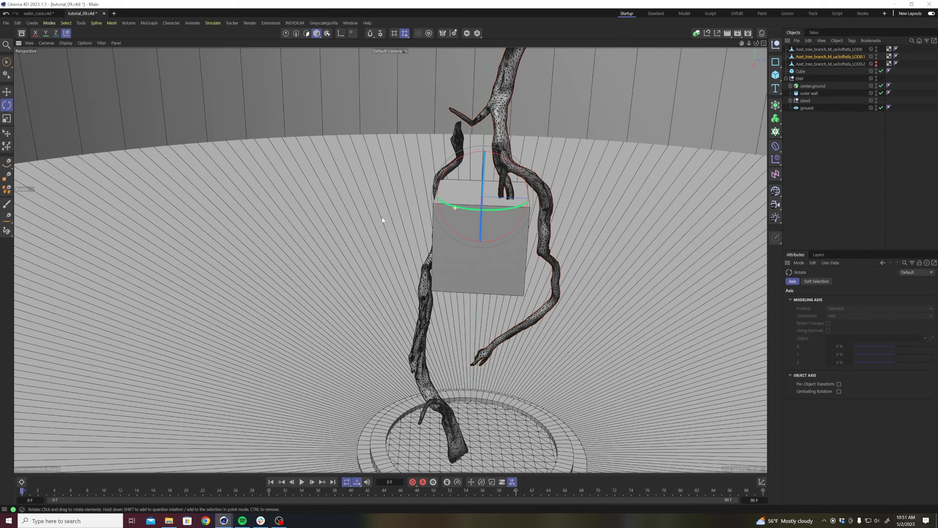
Use the Brush in Smear mode to push the hanging branch's lower curve closer to the cube's side.
{"action": "key", "text": "m"}
{"action": "key", "text": "c"}
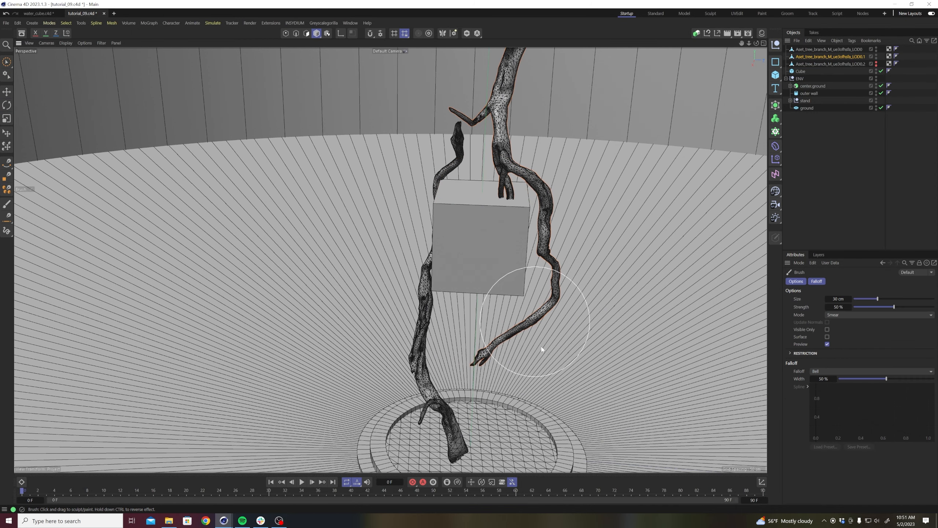
{"action": "mouse_move", "coordinate": [552, 299]}
{"action": "left_mouse_down"}
{"action": "mouse_move", "coordinate": [551, 271]}
{"action": "mouse_move", "coordinate": [539, 280]}
{"action": "mouse_move", "coordinate": [543, 302]}
{"action": "mouse_move", "coordinate": [539, 290]}
{"action": "left_mouse_up"}
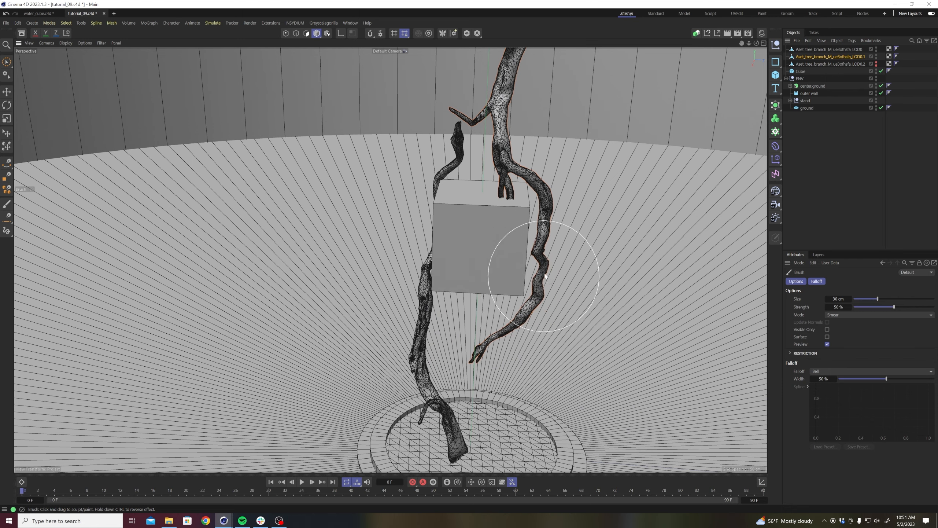
{"action": "left_click_drag", "start_coordinate": [537, 248], "coordinate": [543, 254]}
{"action": "mouse_move", "coordinate": [535, 256]}
{"action": "left_mouse_down", "text": "alt"}
{"action": "mouse_move", "coordinate": [504, 259]}
{"action": "mouse_move", "coordinate": [465, 242]}
{"action": "left_mouse_up", "text": "alt"}
{"action": "mouse_move", "coordinate": [557, 272]}
{"action": "left_mouse_down", "text": "alt"}
{"action": "mouse_move", "coordinate": [443, 274]}
{"action": "mouse_move", "coordinate": [554, 188]}
{"action": "mouse_move", "coordinate": [541, 208]}
{"action": "mouse_move", "coordinate": [556, 227]}
{"action": "mouse_move", "coordinate": [539, 218]}
{"action": "mouse_move", "coordinate": [556, 205]}
{"action": "mouse_move", "coordinate": [513, 188]}
{"action": "left_mouse_up", "text": "alt"}
{"action": "left_click_drag", "start_coordinate": [552, 213], "coordinate": [561, 182]}
{"action": "left_click_drag", "start_coordinate": [537, 219], "coordinate": [546, 221]}
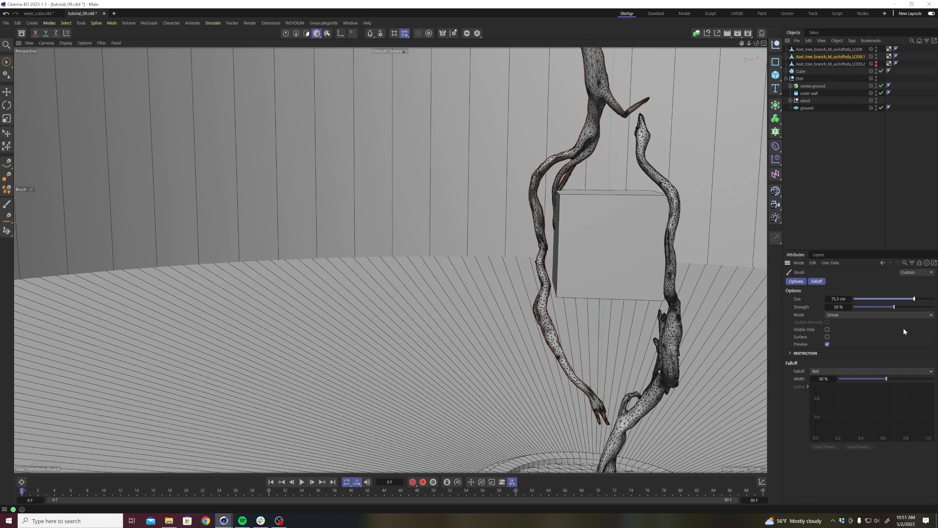
Set the Brush size to 31 cm and smear the hanging branch's upper bend beside the cube.
{"action": "left_click_drag", "start_coordinate": [547, 223], "coordinate": [539, 222]}
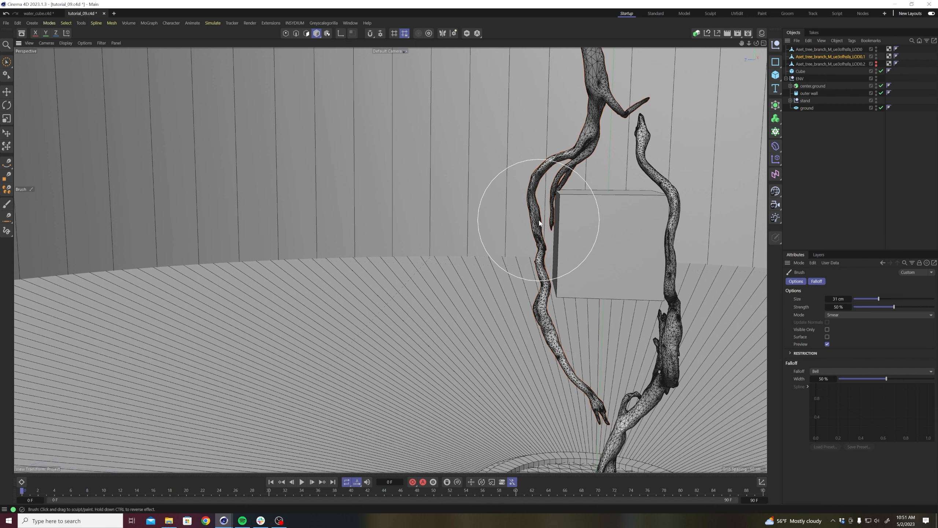
{"action": "mouse_move", "coordinate": [590, 160]}
{"action": "left_mouse_down"}
{"action": "mouse_move", "coordinate": [589, 174]}
{"action": "mouse_move", "coordinate": [588, 155]}
{"action": "mouse_move", "coordinate": [578, 157]}
{"action": "mouse_move", "coordinate": [592, 145]}
{"action": "mouse_move", "coordinate": [584, 169]}
{"action": "mouse_move", "coordinate": [611, 176]}
{"action": "mouse_move", "coordinate": [587, 199]}
{"action": "left_mouse_up"}
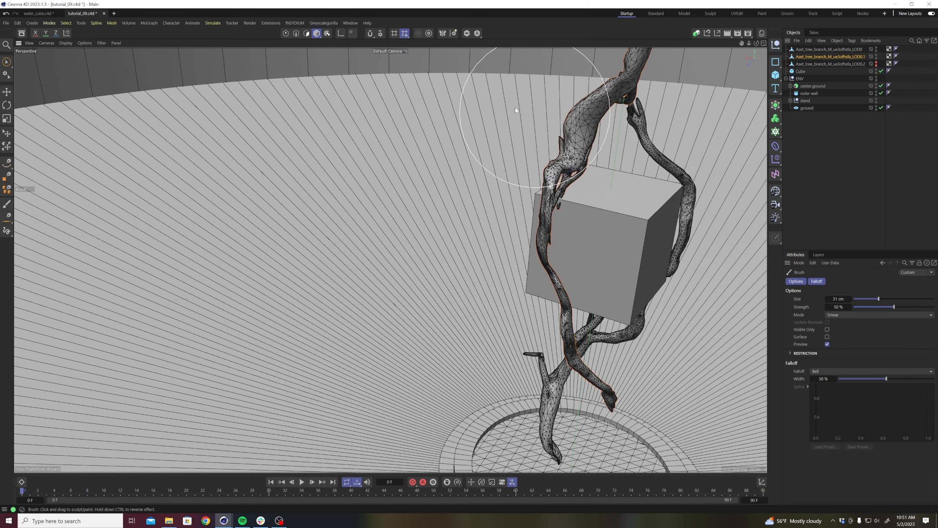
{"action": "mouse_move", "coordinate": [622, 152]}
{"action": "left_mouse_down", "text": "alt"}
{"action": "mouse_move", "coordinate": [557, 136]}
{"action": "mouse_move", "coordinate": [606, 138]}
{"action": "mouse_move", "coordinate": [580, 164]}
{"action": "mouse_move", "coordinate": [540, 161]}
{"action": "left_mouse_up", "text": "alt"}
{"action": "left_click_drag", "start_coordinate": [373, 158], "coordinate": [490, 260], "text": "alt"}
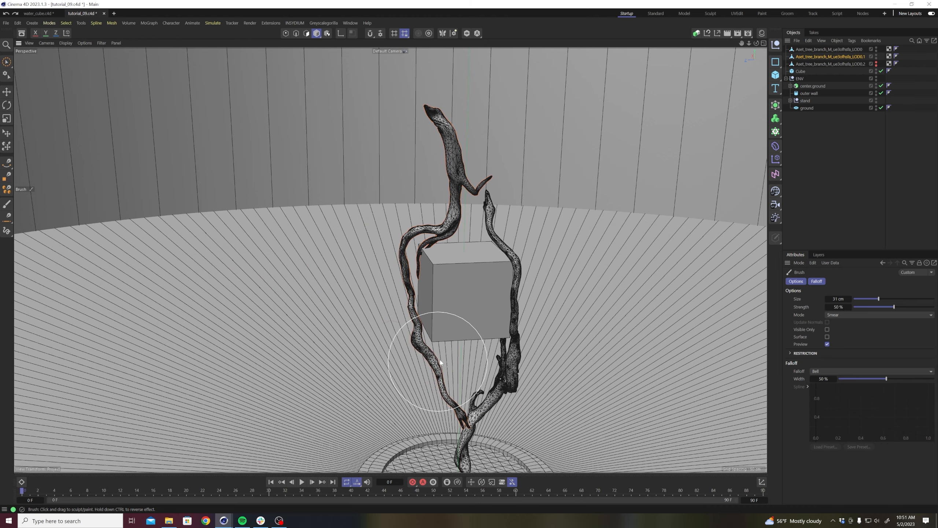
Smear the hanging branch's lower end inward beneath the cube towards the first branch, and its side bend closer to the cube.
{"action": "mouse_move", "coordinate": [453, 325]}
{"action": "left_mouse_down", "text": "alt"}
{"action": "mouse_move", "coordinate": [444, 300]}
{"action": "mouse_move", "coordinate": [423, 359]}
{"action": "mouse_move", "coordinate": [438, 352]}
{"action": "mouse_move", "coordinate": [424, 353]}
{"action": "left_mouse_up", "text": "alt"}
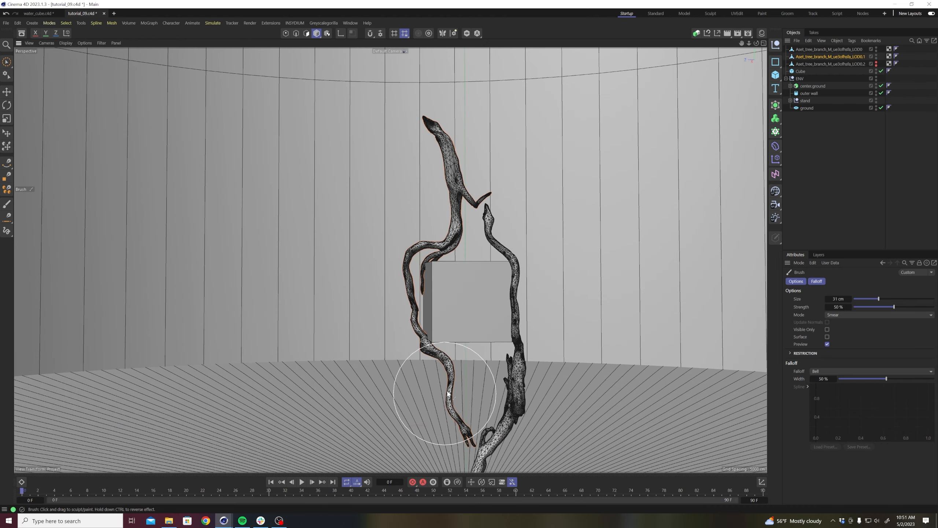
{"action": "left_click_drag", "start_coordinate": [458, 439], "coordinate": [464, 444]}
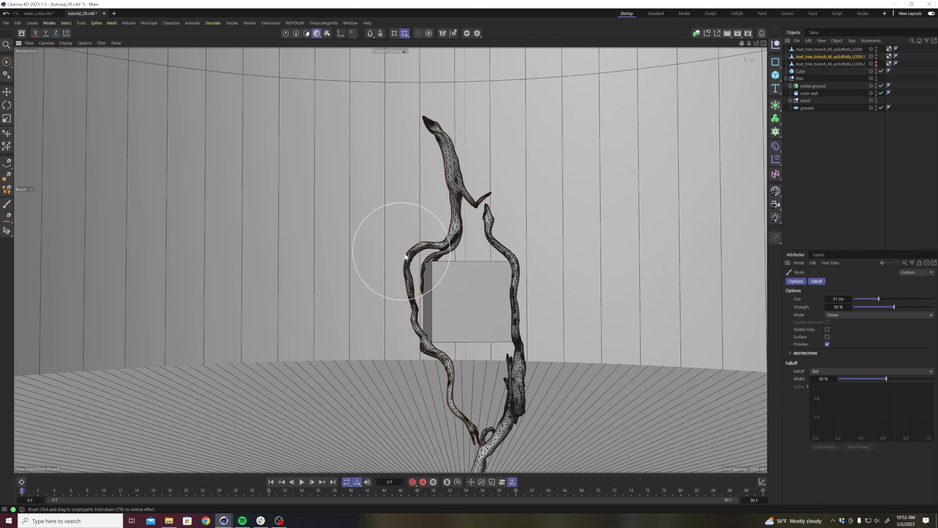
{"action": "left_click_drag", "start_coordinate": [407, 284], "coordinate": [412, 285]}
{"action": "scroll", "coordinate": [453, 288], "scroll_direction": "down", "scroll_amount": 2}
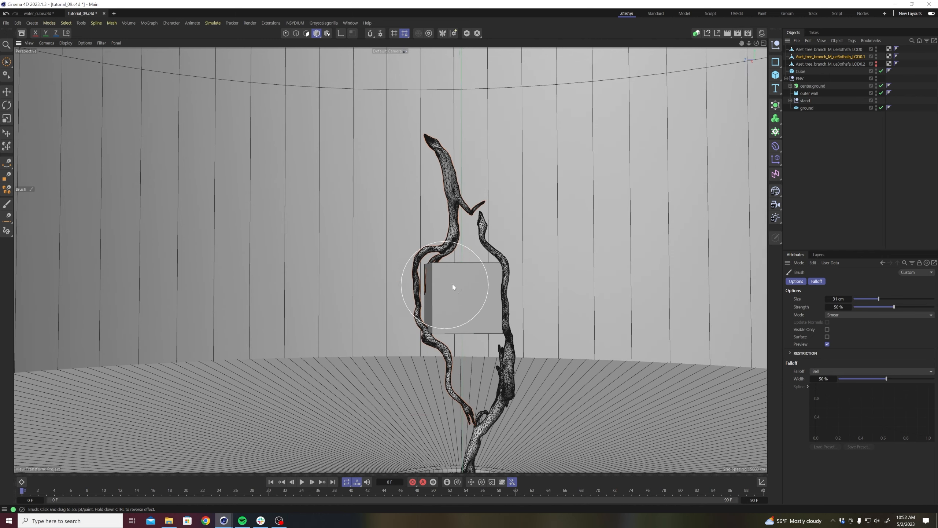
Examine from several angles how the hanging branch wraps around the cube and meets the first branch.
{"action": "left_click_drag", "start_coordinate": [465, 260], "coordinate": [390, 260], "text": "alt"}
{"action": "middle_click_drag", "start_coordinate": [458, 294], "coordinate": [461, 264], "text": "alt"}
{"action": "scroll", "coordinate": [461, 264], "scroll_direction": "down", "scroll_amount": 1}
{"action": "left_click_drag", "start_coordinate": [483, 365], "coordinate": [364, 343], "text": "alt"}
{"action": "scroll", "coordinate": [279, 328], "scroll_direction": "up", "scroll_amount": 4}
{"action": "left_click_drag", "start_coordinate": [382, 294], "coordinate": [372, 311], "text": "alt"}
{"action": "left_click_drag", "start_coordinate": [319, 322], "coordinate": [370, 320]}
{"action": "mouse_move", "coordinate": [309, 303]}
{"action": "left_mouse_down"}
{"action": "mouse_move", "coordinate": [321, 300]}
{"action": "mouse_move", "coordinate": [315, 245]}
{"action": "left_mouse_up"}
{"action": "mouse_move", "coordinate": [379, 295]}
{"action": "left_mouse_down", "text": "alt"}
{"action": "mouse_move", "coordinate": [402, 311]}
{"action": "mouse_move", "coordinate": [373, 285]}
{"action": "left_mouse_up", "text": "alt"}
{"action": "mouse_move", "coordinate": [342, 316]}
{"action": "left_mouse_down"}
{"action": "mouse_move", "coordinate": [361, 307]}
{"action": "mouse_move", "coordinate": [344, 273]}
{"action": "mouse_move", "coordinate": [368, 287]}
{"action": "mouse_move", "coordinate": [446, 275]}
{"action": "mouse_move", "coordinate": [402, 282]}
{"action": "left_mouse_up"}
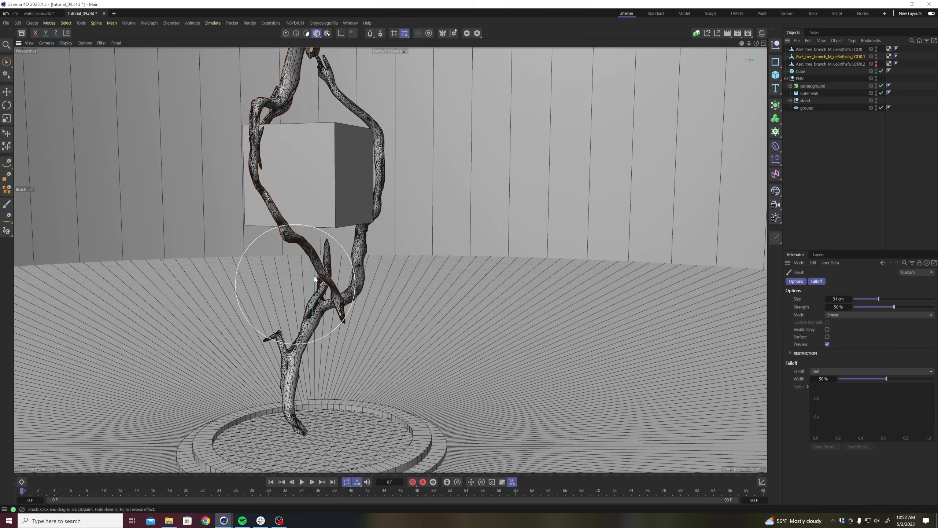
{"action": "mouse_move", "coordinate": [326, 298]}
{"action": "left_mouse_down", "text": "alt"}
{"action": "mouse_move", "coordinate": [645, 314]}
{"action": "mouse_move", "coordinate": [583, 330]}
{"action": "mouse_move", "coordinate": [578, 316]}
{"action": "left_mouse_up", "text": "alt"}
{"action": "left_click_drag", "start_coordinate": [644, 259], "coordinate": [627, 252]}
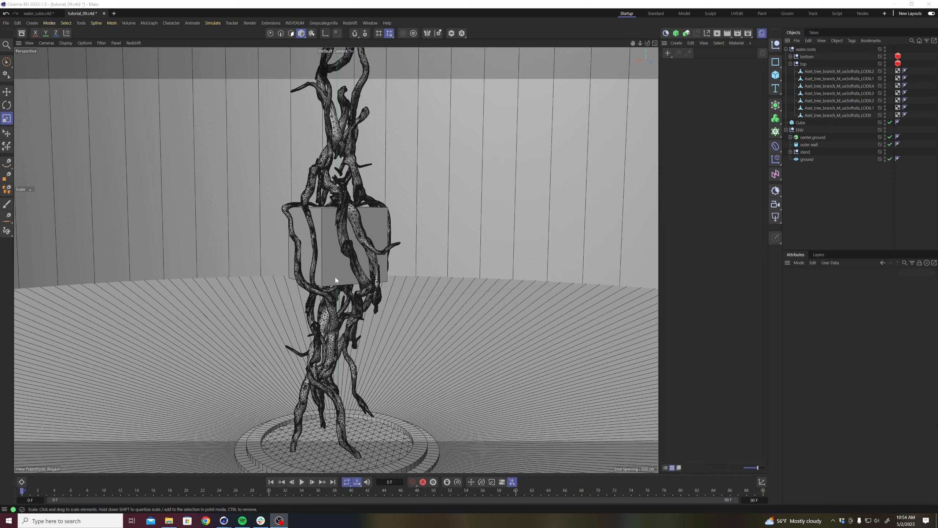
Examine the full arrangement of branches around the cube from all sides, checking individual branches in the top group.
{"action": "scroll", "coordinate": [335, 275], "scroll_direction": "up", "scroll_amount": 4}
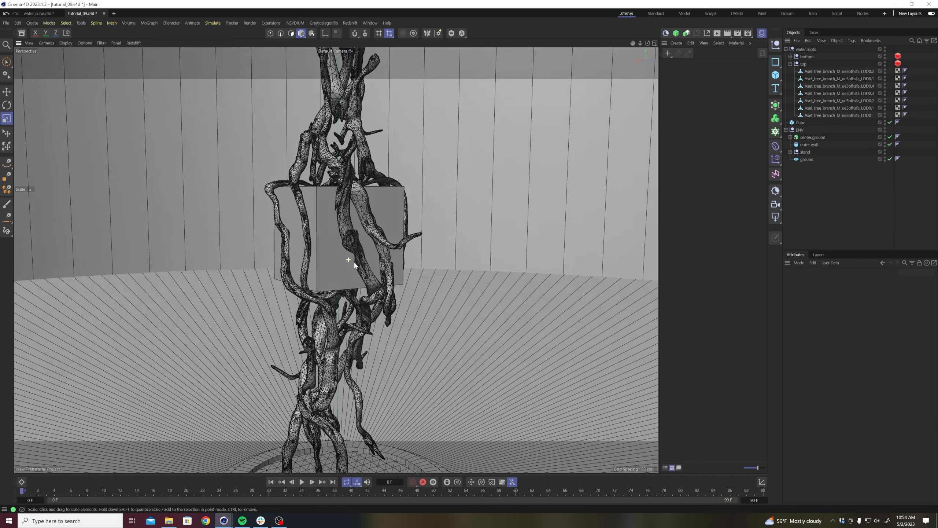
{"action": "left_click_drag", "start_coordinate": [335, 269], "coordinate": [348, 275], "text": "alt"}
{"action": "middle_click_drag", "start_coordinate": [349, 274], "coordinate": [371, 270], "text": "alt"}
{"action": "scroll", "coordinate": [372, 272], "scroll_direction": "down", "scroll_amount": 3}
{"action": "left_click_drag", "start_coordinate": [364, 274], "coordinate": [377, 270], "text": "alt"}
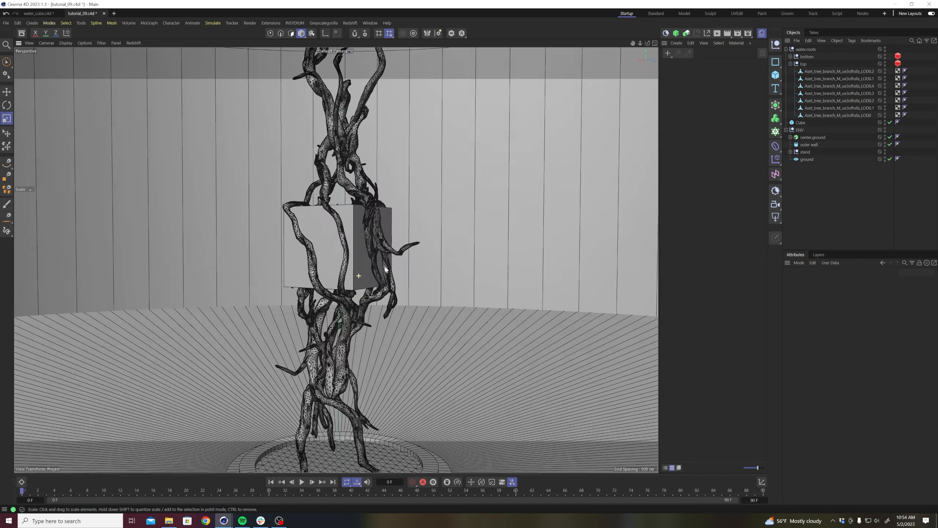
{"action": "middle_click_drag", "start_coordinate": [358, 269], "coordinate": [384, 272], "text": "alt"}
{"action": "left_click_drag", "start_coordinate": [384, 273], "coordinate": [537, 292], "text": "alt"}
{"action": "left_click", "coordinate": [838, 79]}
{"action": "left_click", "coordinate": [841, 86]}
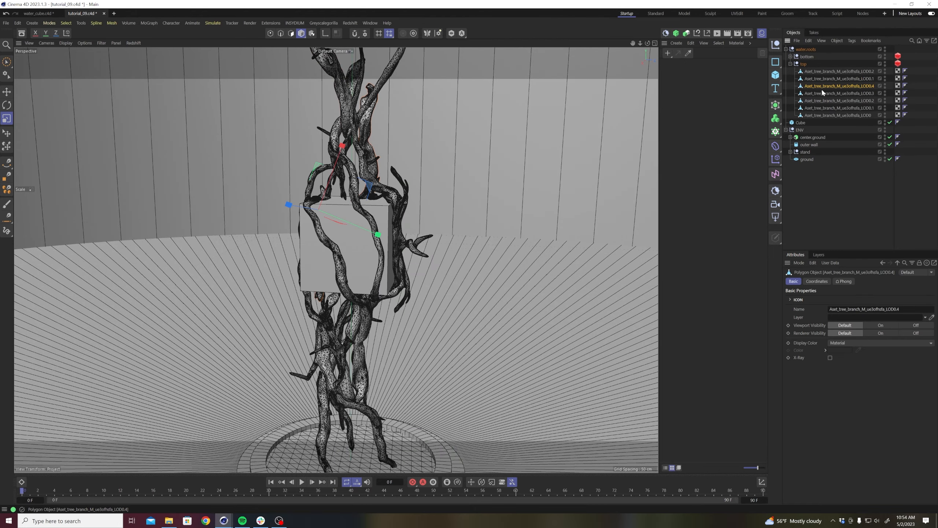
{"action": "left_click", "coordinate": [828, 196]}
{"action": "left_click_drag", "start_coordinate": [373, 264], "coordinate": [355, 239], "text": "alt"}
{"action": "left_click_drag", "start_coordinate": [447, 234], "coordinate": [416, 245], "text": "alt"}
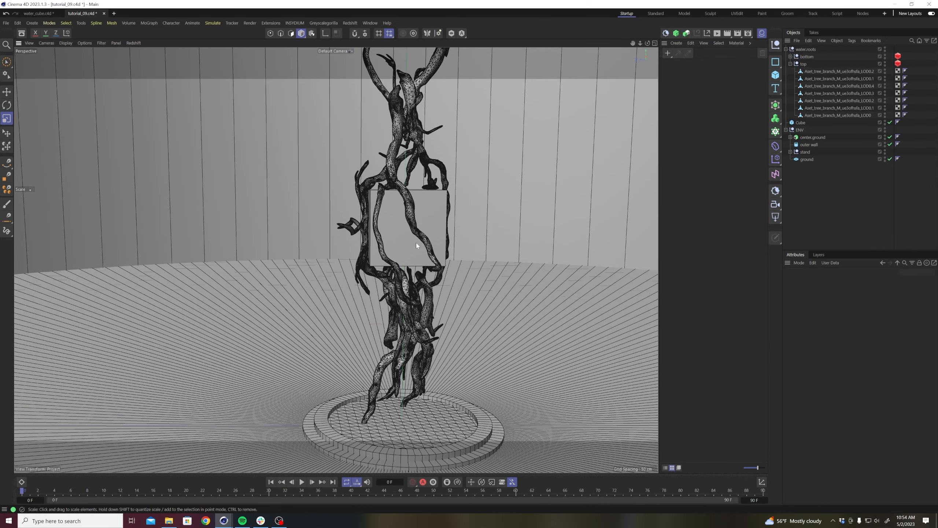
{"action": "middle_click_drag", "start_coordinate": [417, 245], "coordinate": [366, 237], "text": "alt"}
{"action": "right_click_drag", "start_coordinate": [365, 238], "coordinate": [360, 248], "text": "alt"}
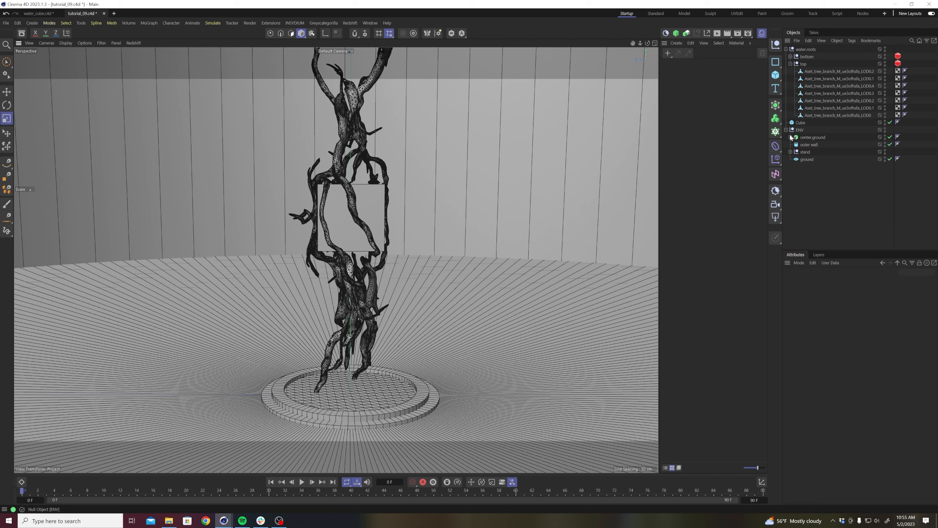
Collapse the water.roots and ENV groups in the object hierarchy and frame the cube and stand.
{"action": "left_click", "coordinate": [786, 49]}
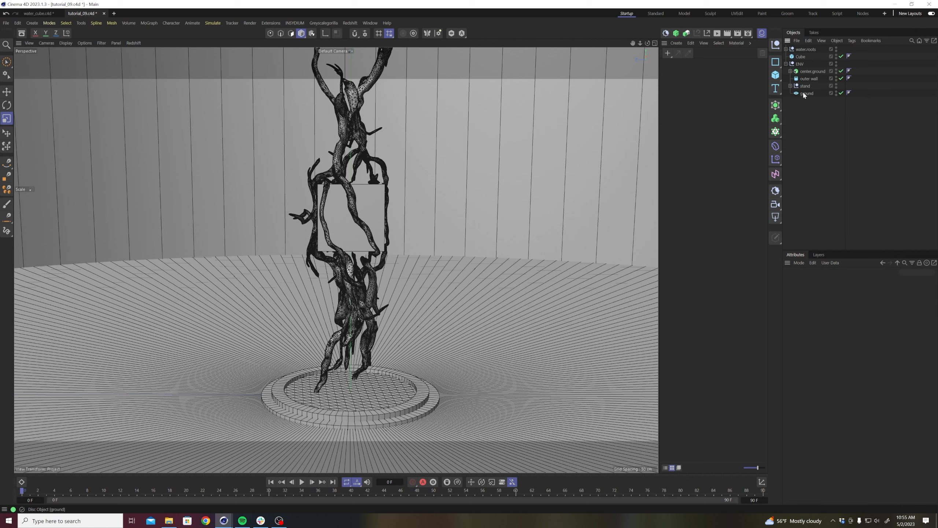
{"action": "left_click", "coordinate": [785, 64]}
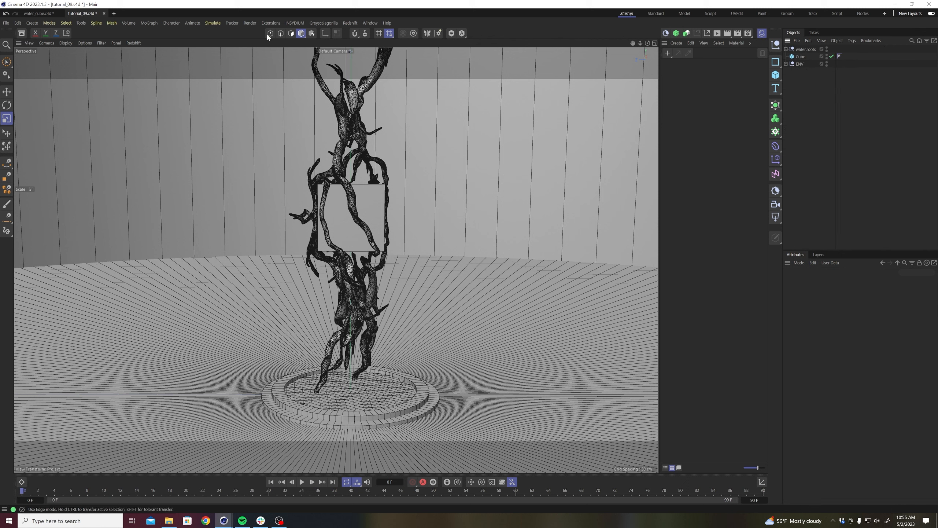
{"action": "scroll", "coordinate": [323, 228], "scroll_direction": "up", "scroll_amount": 1}
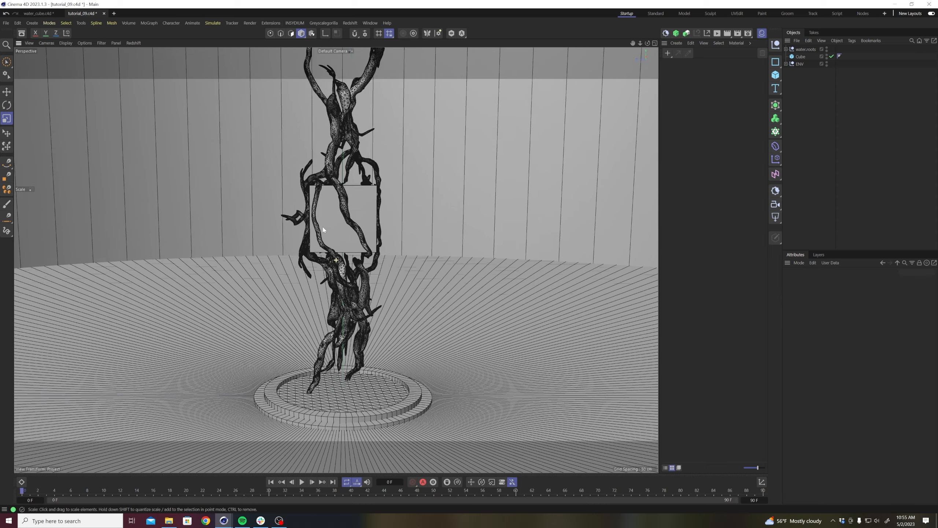
{"action": "middle_click_drag", "start_coordinate": [326, 227], "coordinate": [306, 230], "text": "alt"}
{"action": "scroll", "coordinate": [306, 229], "scroll_direction": "up", "scroll_amount": 3}
{"action": "left_click_drag", "start_coordinate": [322, 222], "coordinate": [342, 237], "text": "alt"}
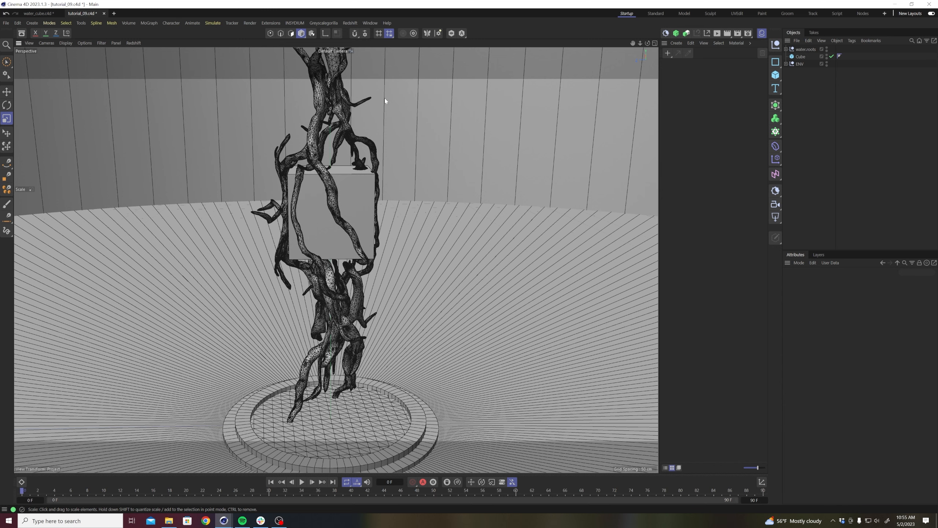
Create a 19-Tagetes plant from Forester 1 Expansion Pack 2 and add its Redshift materials.
{"action": "left_click", "coordinate": [271, 22]}
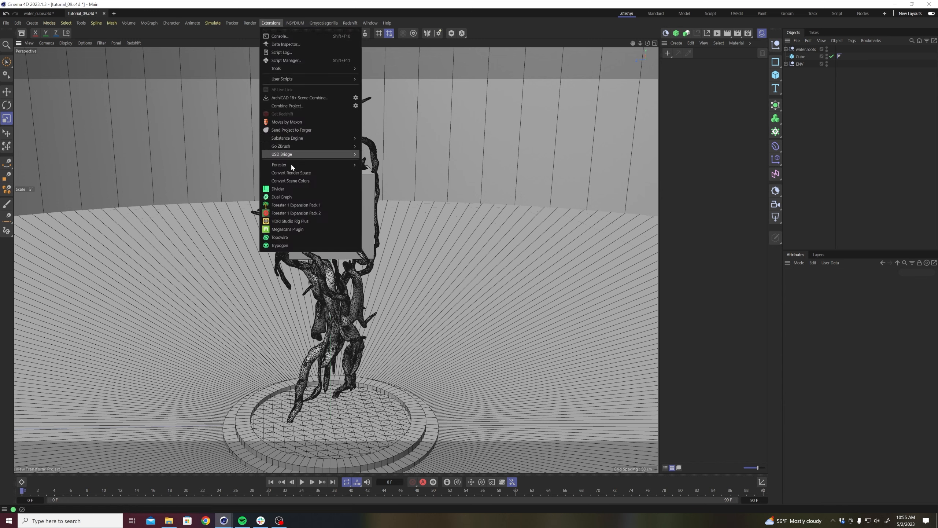
{"action": "left_click", "coordinate": [292, 214]}
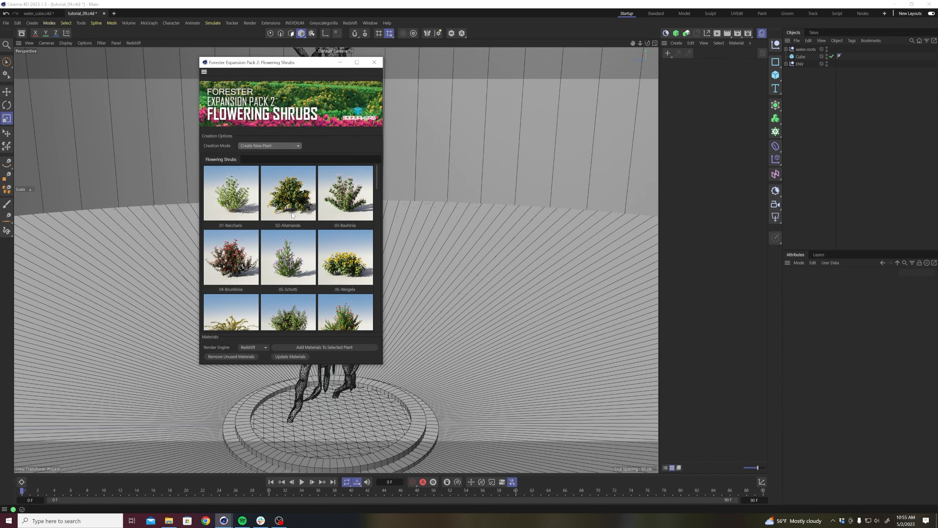
{"action": "scroll", "coordinate": [327, 229], "scroll_direction": "down", "scroll_amount": 2}
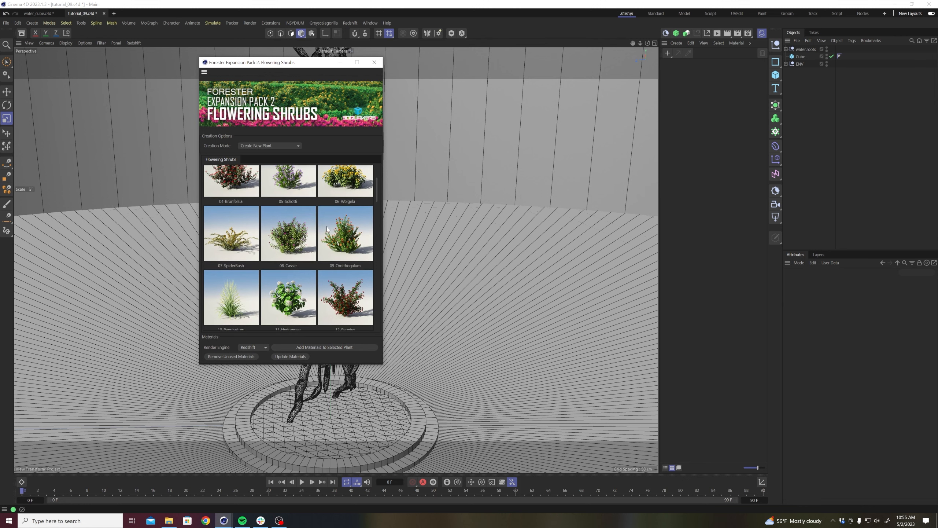
{"action": "scroll", "coordinate": [336, 240], "scroll_direction": "down", "scroll_amount": 1}
{"action": "scroll", "coordinate": [342, 253], "scroll_direction": "down", "scroll_amount": 1}
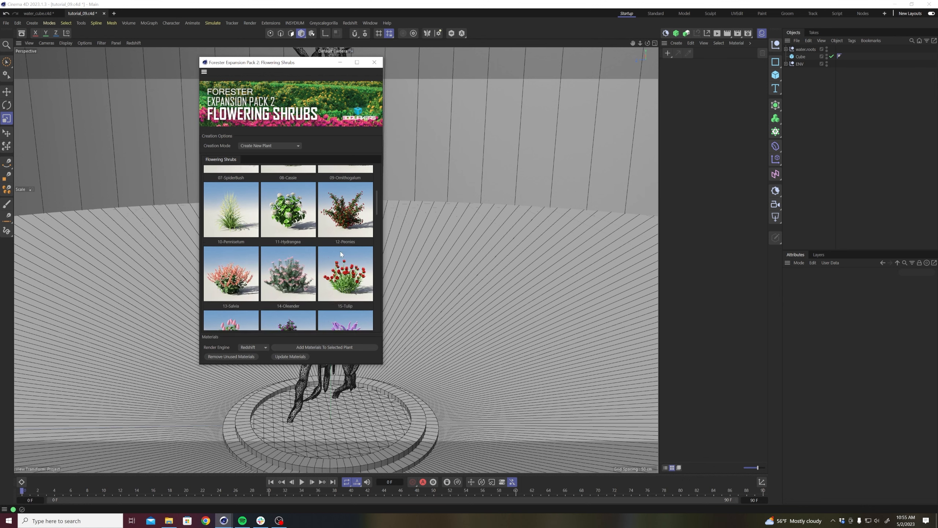
{"action": "scroll", "coordinate": [341, 255], "scroll_direction": "down", "scroll_amount": 1}
{"action": "scroll", "coordinate": [337, 251], "scroll_direction": "down", "scroll_amount": 2}
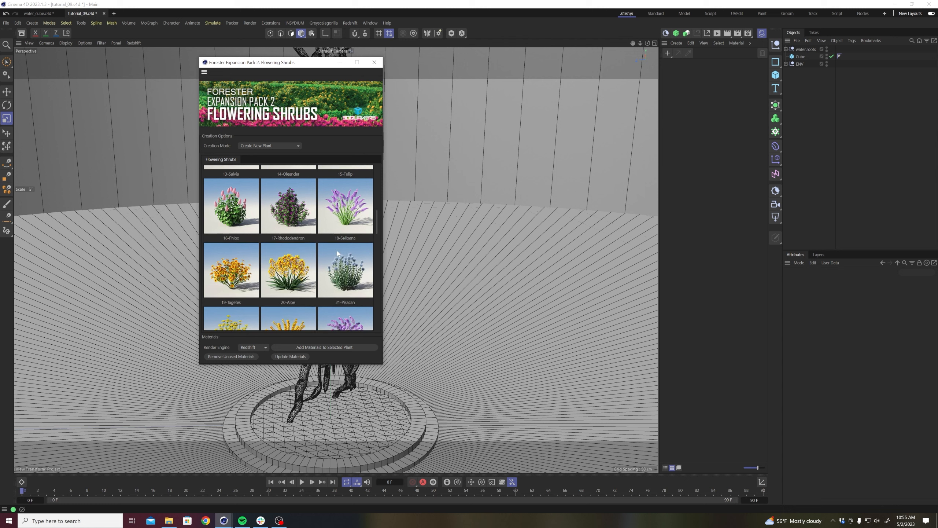
{"action": "scroll", "coordinate": [336, 264], "scroll_direction": "down", "scroll_amount": 1}
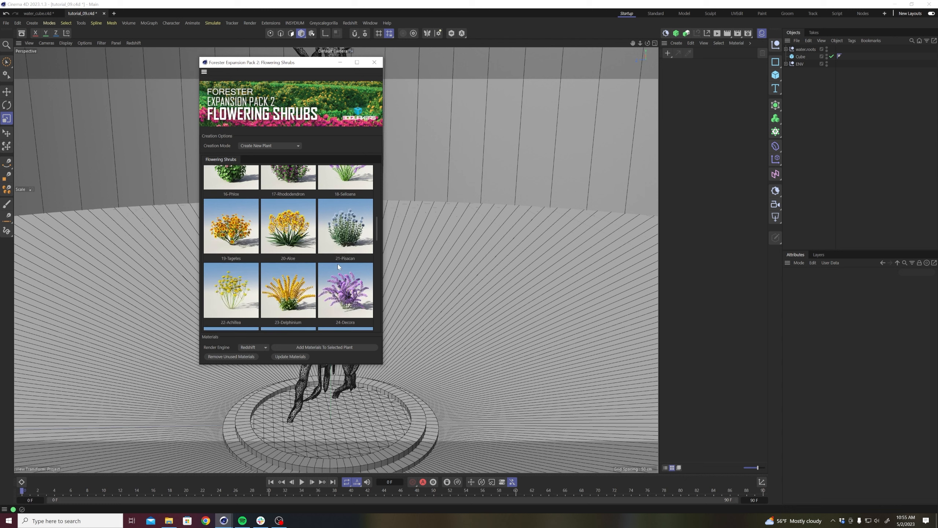
{"action": "left_click", "coordinate": [230, 239]}
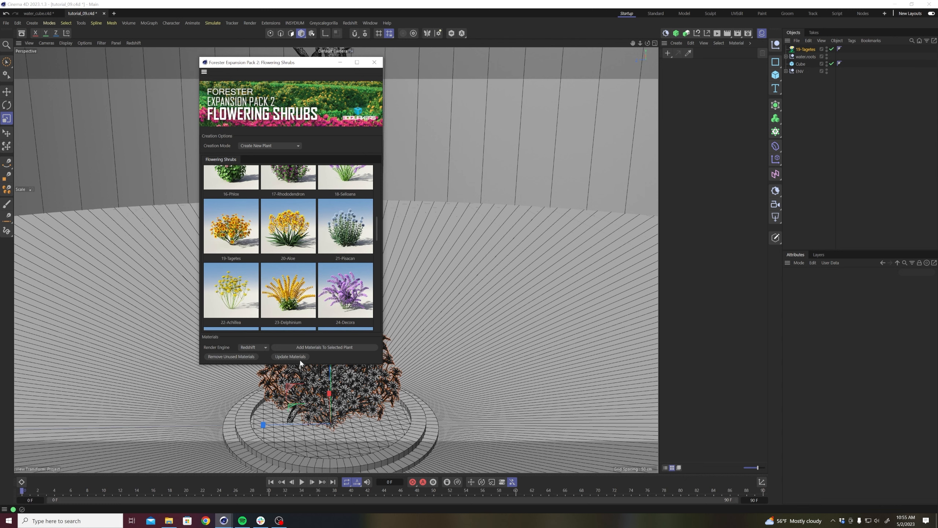
{"action": "left_click", "coordinate": [327, 347]}
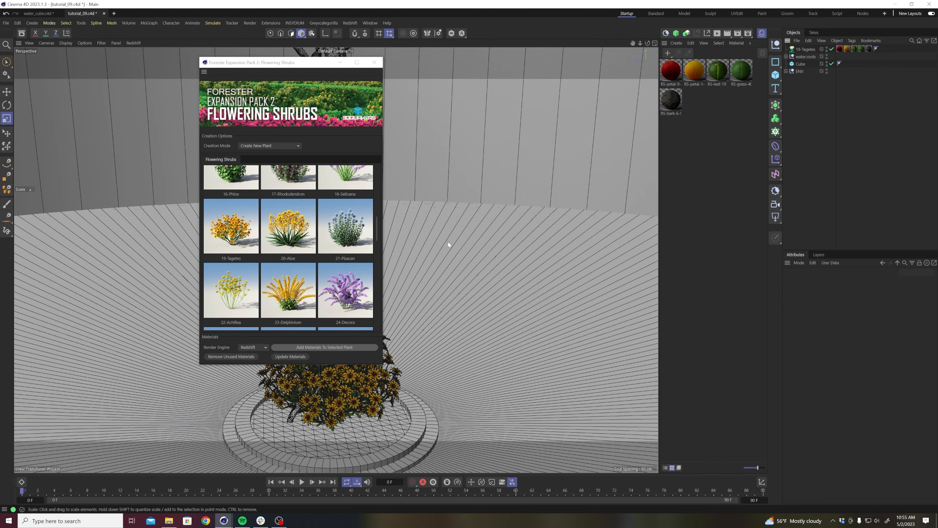
Create a 48-Lavandula plant from the Flowering Shrubs library, add its Redshift materials and close the library.
{"action": "scroll", "coordinate": [317, 254], "scroll_direction": "down", "scroll_amount": 3}
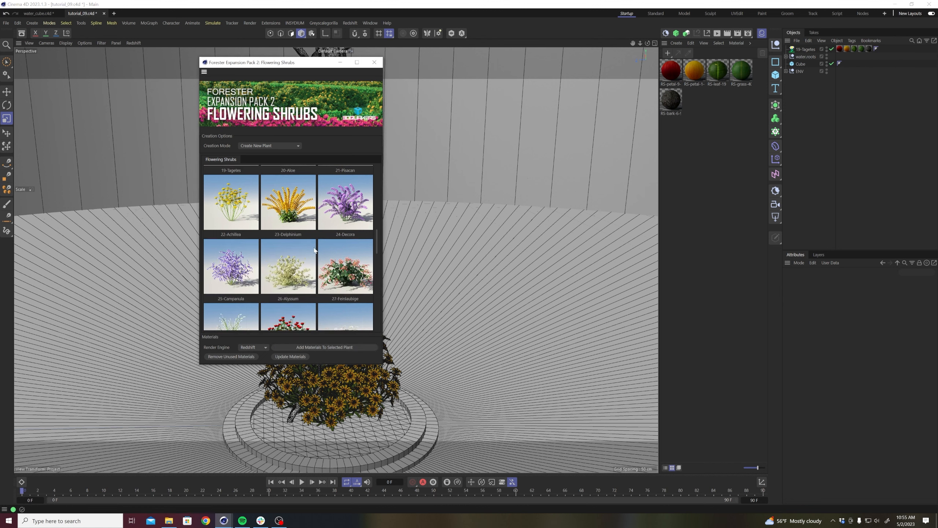
{"action": "scroll", "coordinate": [315, 250], "scroll_direction": "down", "scroll_amount": 3}
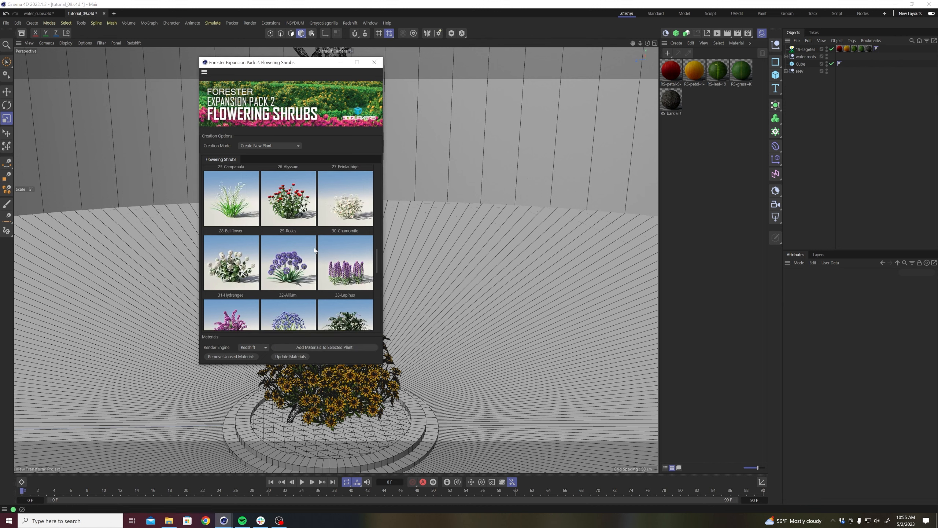
{"action": "scroll", "coordinate": [330, 258], "scroll_direction": "down", "scroll_amount": 3}
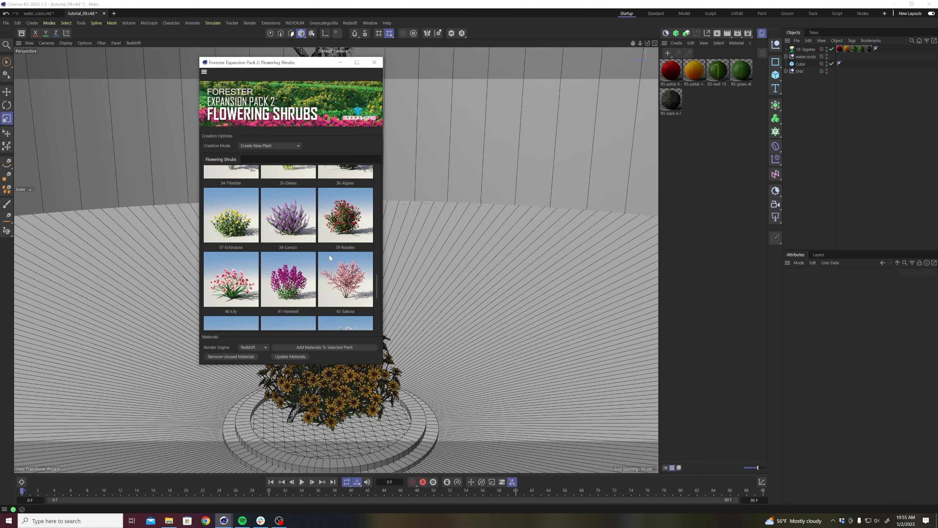
{"action": "scroll", "coordinate": [328, 264], "scroll_direction": "down", "scroll_amount": 3}
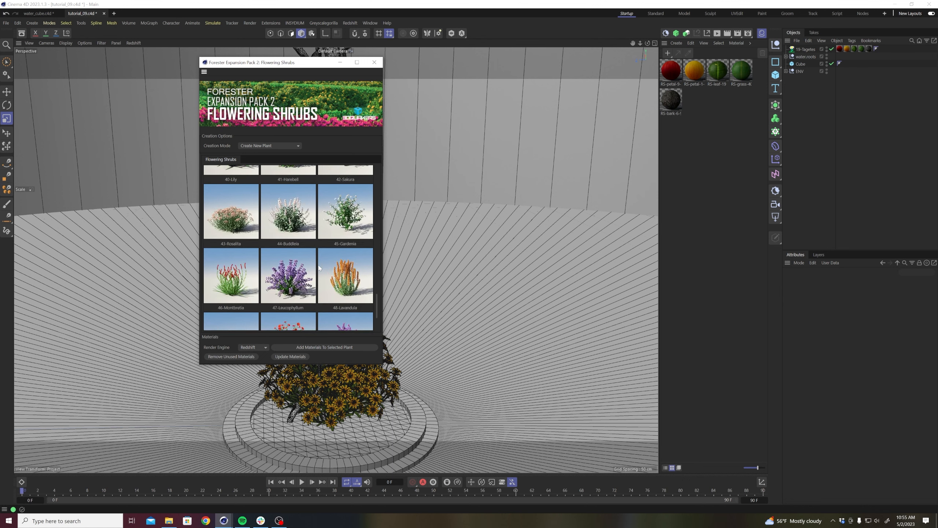
{"action": "scroll", "coordinate": [319, 269], "scroll_direction": "down", "scroll_amount": 1}
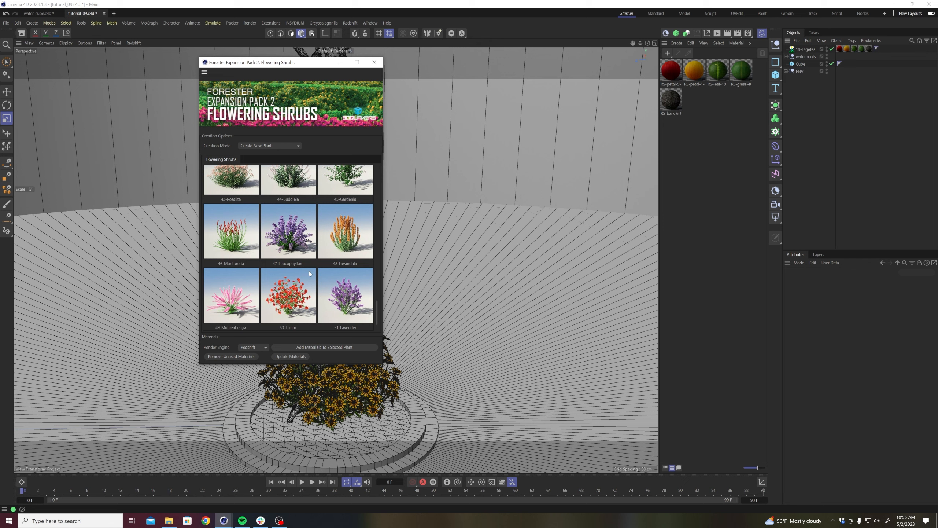
{"action": "scroll", "coordinate": [309, 273], "scroll_direction": "up", "scroll_amount": 2}
{"action": "scroll", "coordinate": [310, 273], "scroll_direction": "down", "scroll_amount": 1}
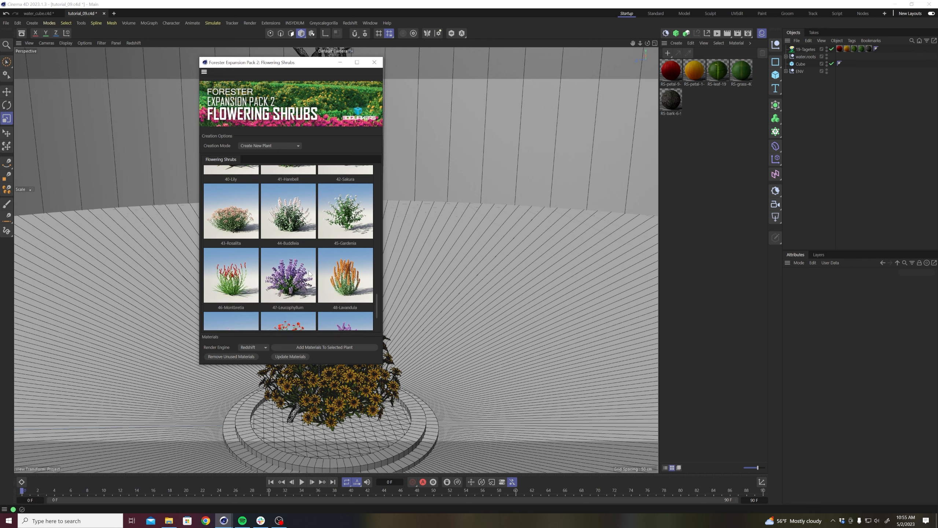
{"action": "left_click", "coordinate": [349, 277]}
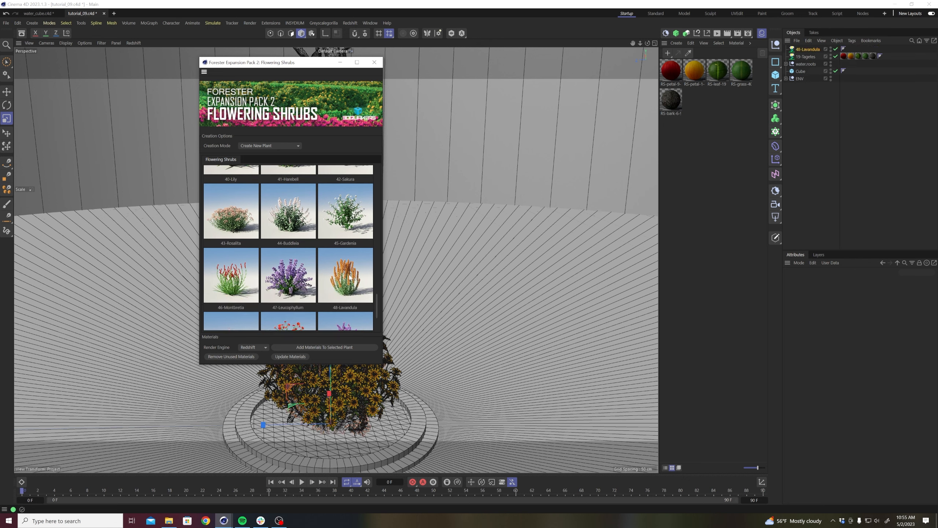
{"action": "left_click", "coordinate": [294, 349]}
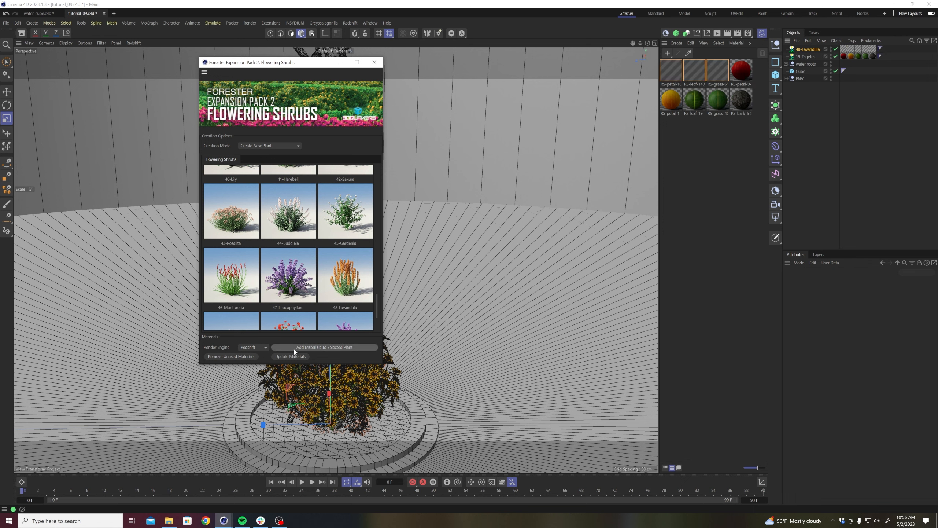
{"action": "left_click", "coordinate": [374, 62]}
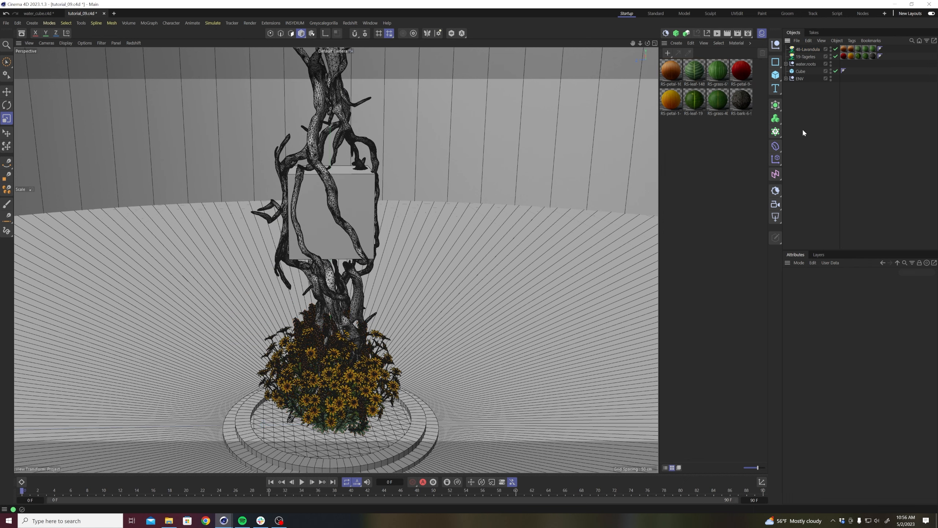
Move both flowering plants off the ring stand, placing the 48-Lavandula plant farther out beside the 19-Tagetes plant.
{"action": "left_click", "coordinate": [805, 56]}
{"action": "left_click", "coordinate": [807, 50], "text": "ctrl"}
{"action": "key", "text": "e"}
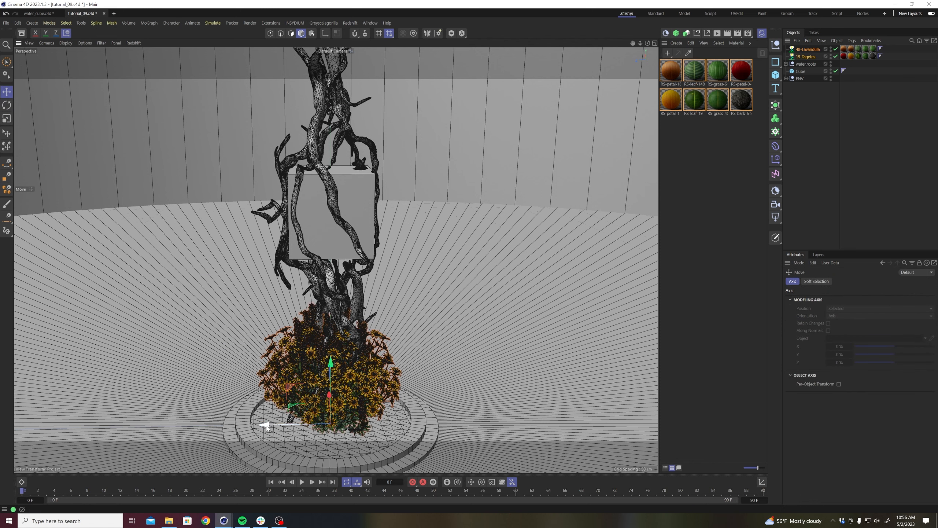
{"action": "left_click_drag", "start_coordinate": [266, 426], "coordinate": [458, 416]}
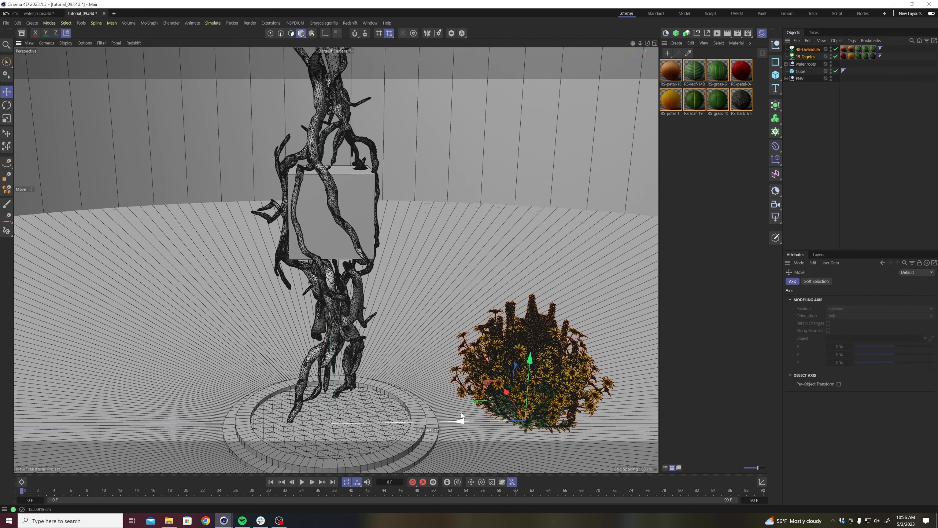
{"action": "left_click", "coordinate": [572, 291]}
{"action": "left_click", "coordinate": [807, 49]}
{"action": "left_click_drag", "start_coordinate": [443, 398], "coordinate": [592, 398]}
Examine the blossoms and foliage of both plants up close, and compare the plants' size with the cube and stand.
{"action": "middle_click_drag", "start_coordinate": [593, 354], "coordinate": [475, 360], "text": "alt"}
{"action": "right_click_drag", "start_coordinate": [476, 361], "coordinate": [508, 317], "text": "alt"}
{"action": "left_click_drag", "start_coordinate": [509, 317], "coordinate": [505, 307], "text": "alt"}
{"action": "right_click_drag", "start_coordinate": [384, 343], "coordinate": [410, 339], "text": "alt"}
{"action": "mouse_move", "coordinate": [360, 336]}
{"action": "left_mouse_down", "text": "alt"}
{"action": "mouse_move", "coordinate": [351, 309]}
{"action": "mouse_move", "coordinate": [363, 301]}
{"action": "mouse_move", "coordinate": [373, 327]}
{"action": "mouse_move", "coordinate": [366, 321]}
{"action": "left_mouse_up", "text": "alt"}
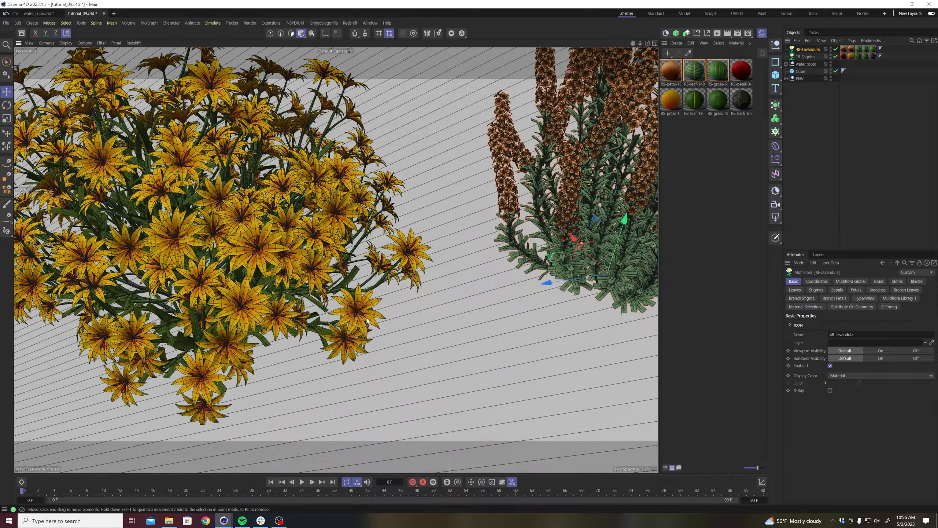
{"action": "right_click_drag", "start_coordinate": [536, 250], "coordinate": [455, 296], "text": "alt"}
{"action": "left_click_drag", "start_coordinate": [454, 296], "coordinate": [411, 331], "text": "alt"}
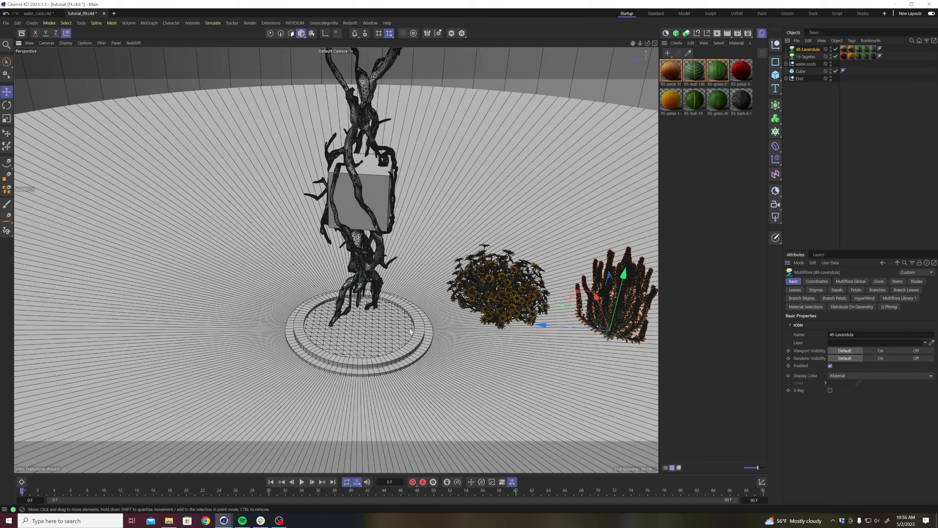
{"action": "left_click", "coordinate": [867, 147]}
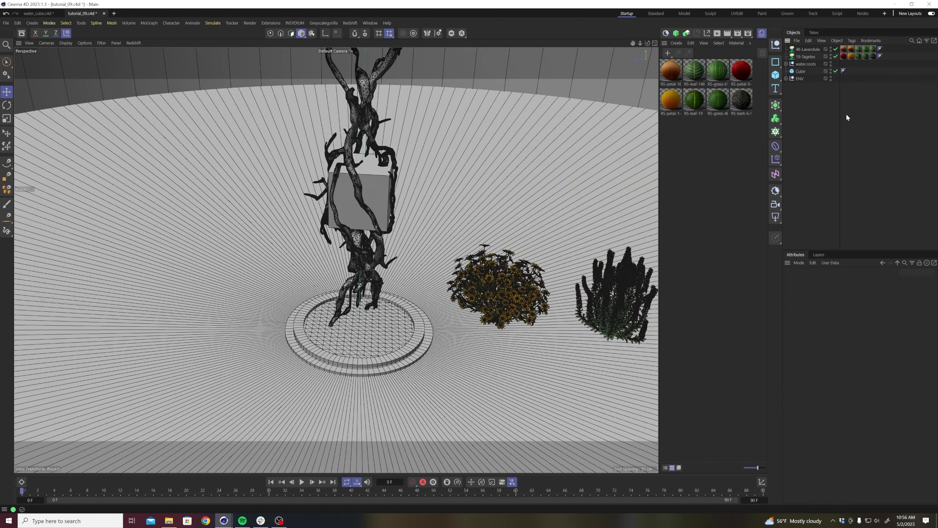
{"action": "right_click_drag", "start_coordinate": [434, 301], "coordinate": [408, 324], "text": "alt"}
{"action": "left_click_drag", "start_coordinate": [407, 325], "coordinate": [413, 317], "text": "alt"}
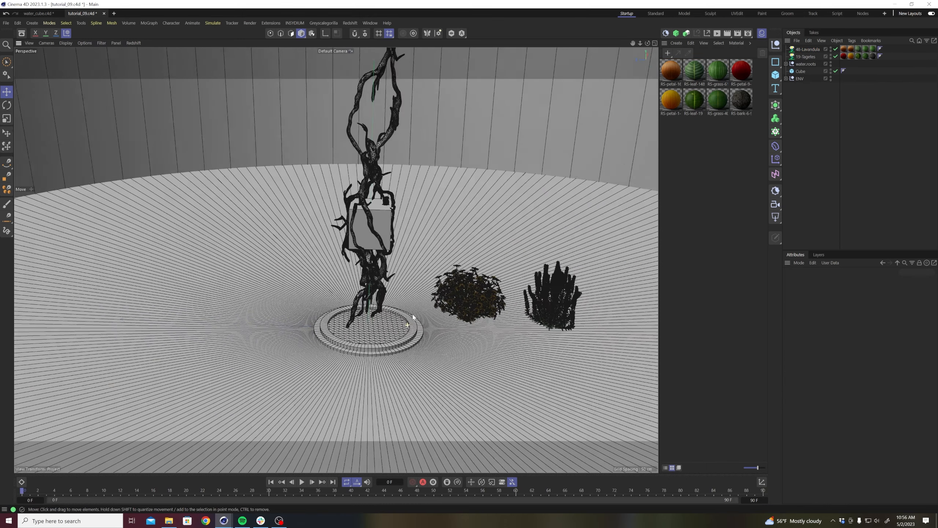
{"action": "right_click_drag", "start_coordinate": [412, 316], "coordinate": [465, 318], "text": "alt"}
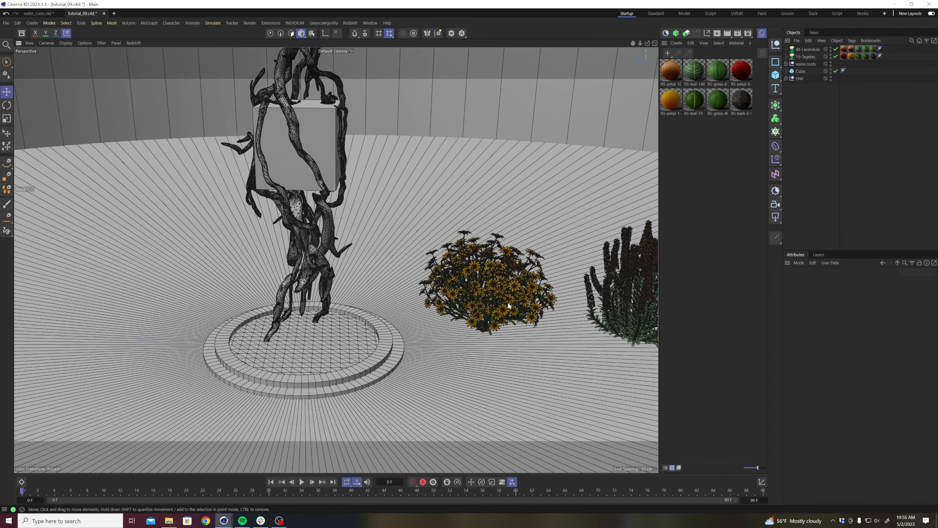
Switch the viewport display to Gouraud Shading without lines.
{"action": "key", "text": "n"}
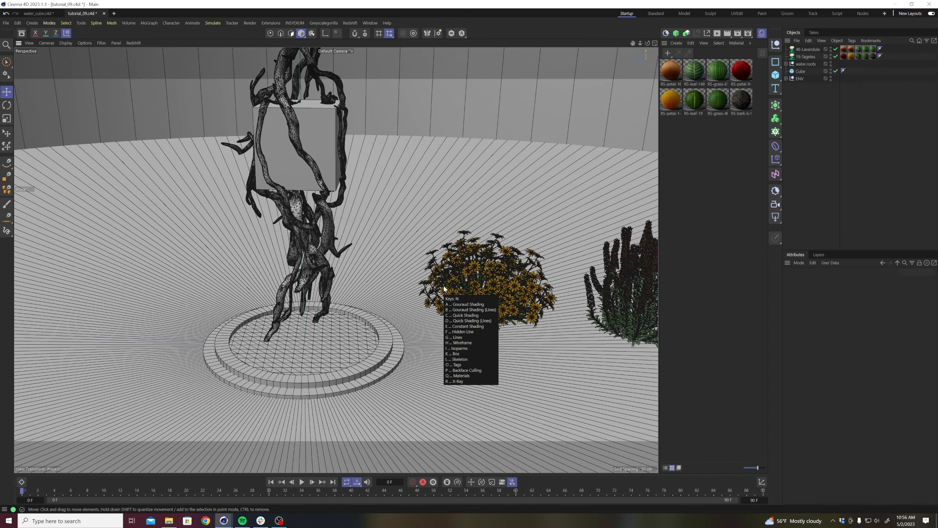
{"action": "key", "text": "a"}
{"action": "key", "text": "n"}
{"action": "key", "text": "a"}
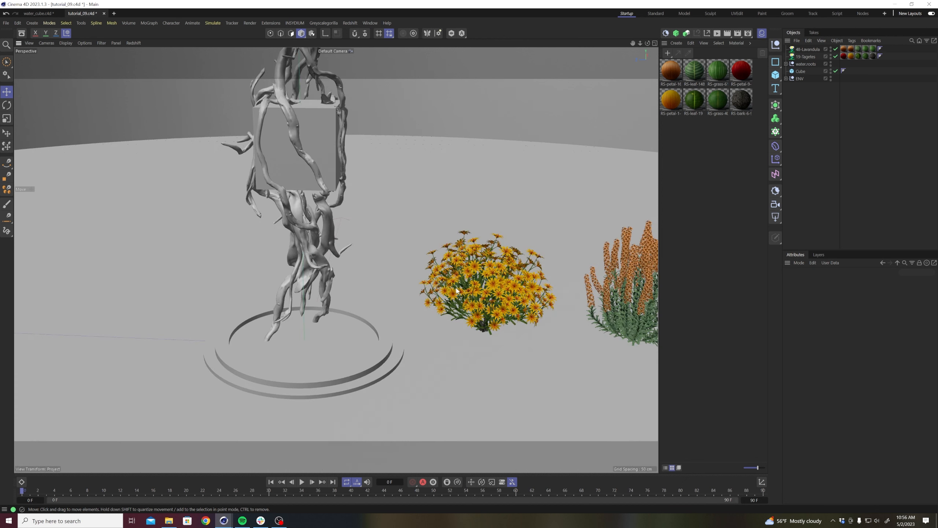
{"action": "scroll", "coordinate": [471, 289], "scroll_direction": "down", "scroll_amount": 4}
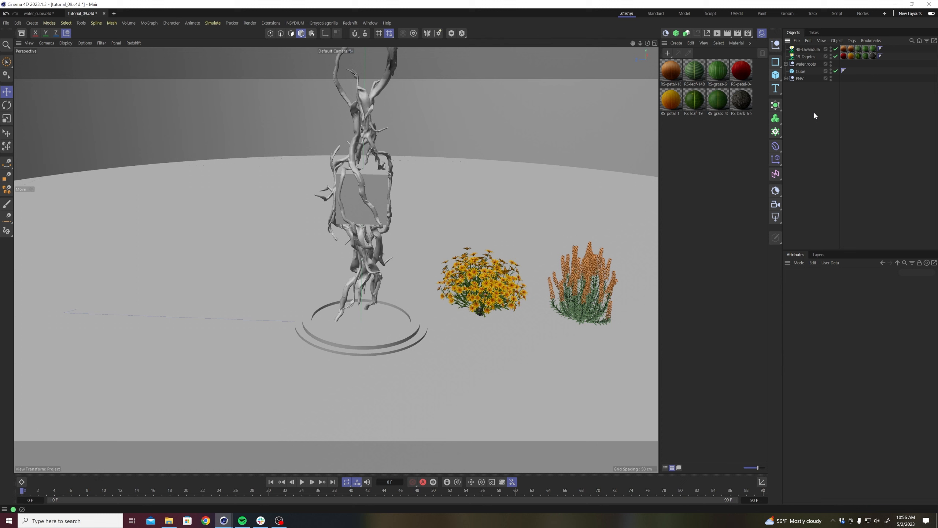
Add a Cloner and place the 48-Lavandula and 19-Tagetes plants inside it as children.
{"action": "left_click", "coordinate": [808, 50]}
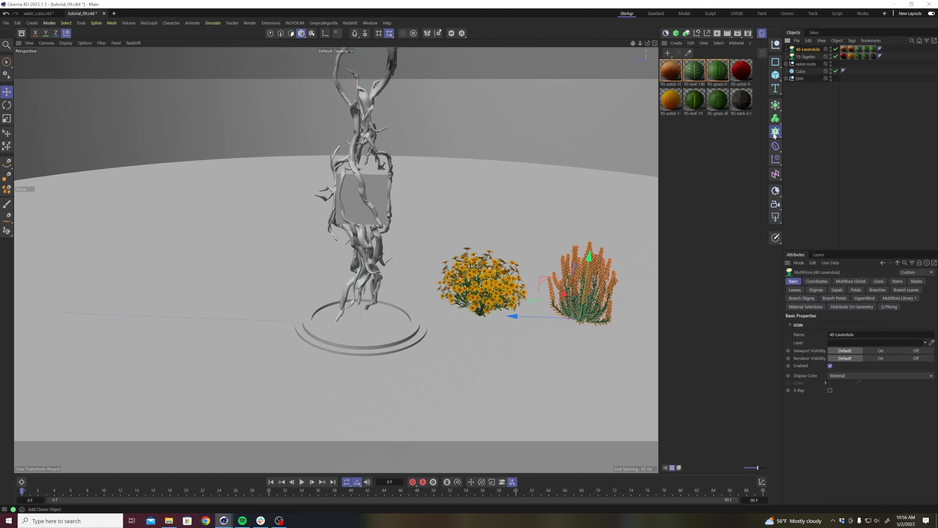
{"action": "left_click", "coordinate": [776, 131], "text": "alt"}
{"action": "left_click", "coordinate": [807, 63]}
{"action": "left_click", "coordinate": [803, 49]}
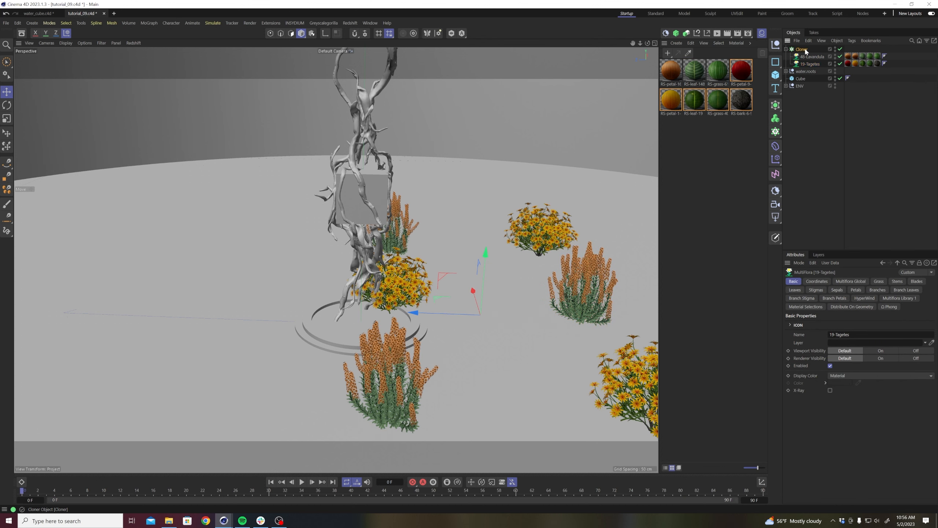
Set the Cloner to Multi-Instance and Object mode, using the ground disc as its target object.
{"action": "left_click", "coordinate": [916, 333]}
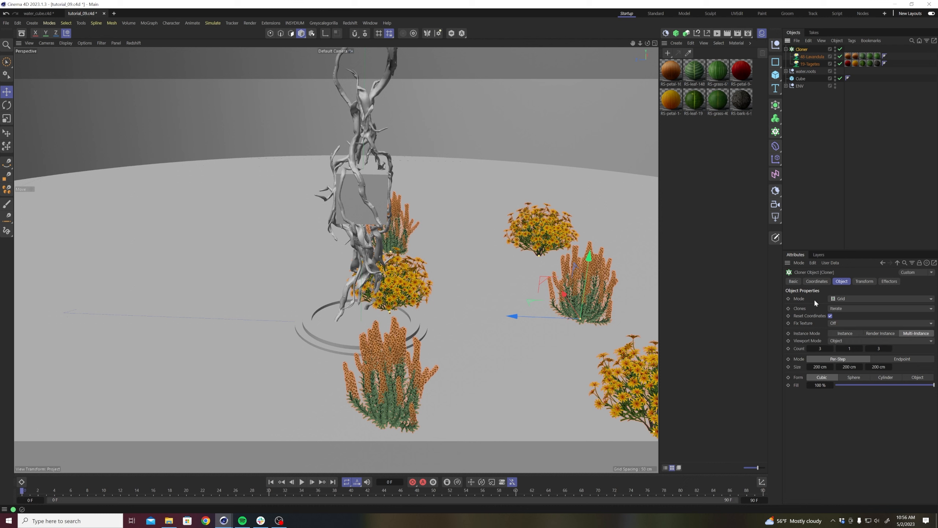
{"action": "left_click", "coordinate": [842, 300]}
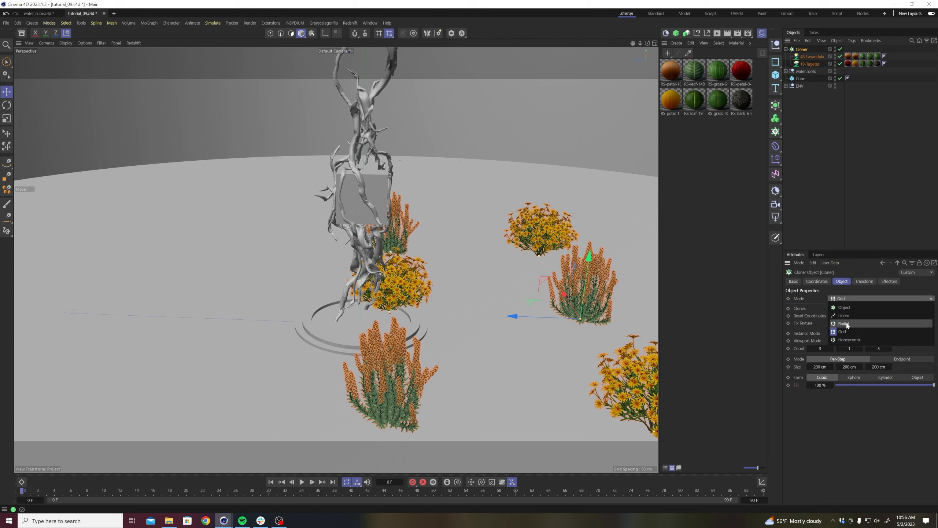
{"action": "left_click", "coordinate": [847, 306]}
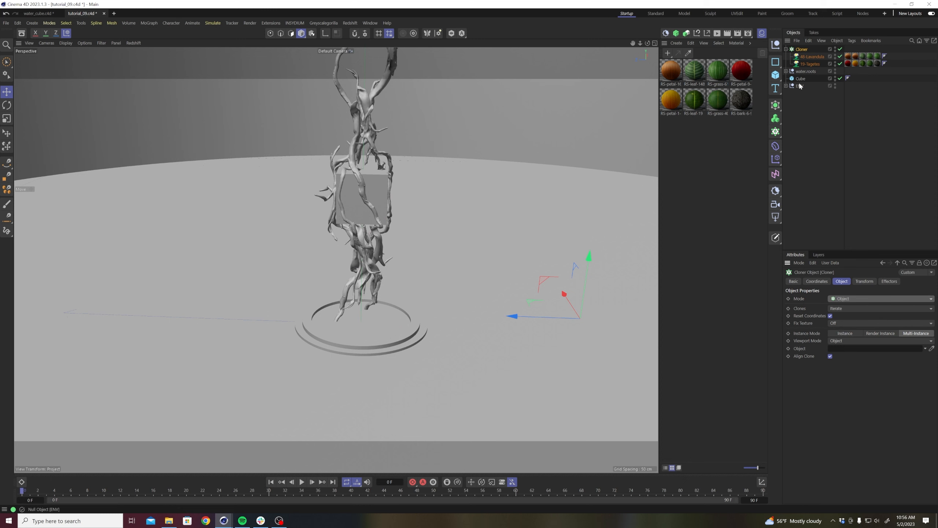
{"action": "left_click", "coordinate": [639, 203]}
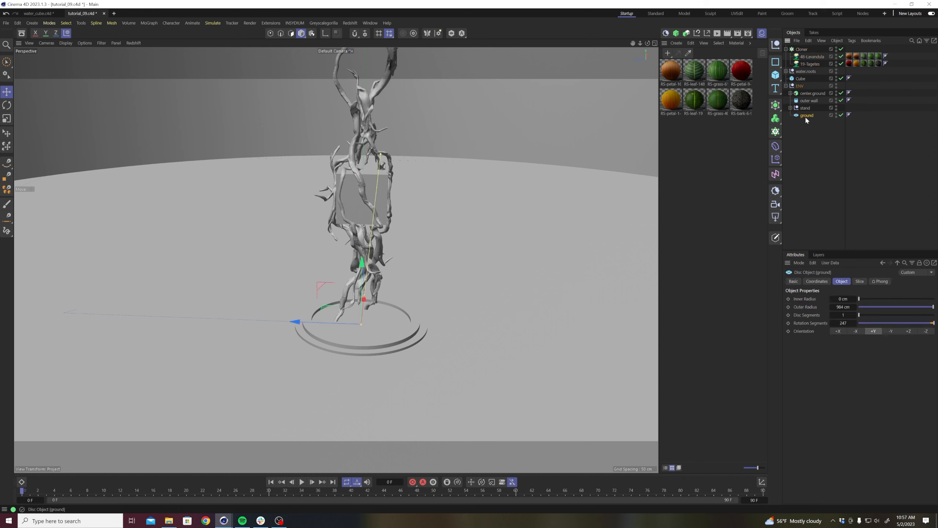
{"action": "left_click", "coordinate": [802, 50]}
{"action": "left_click_drag", "start_coordinate": [807, 115], "coordinate": [852, 349]}
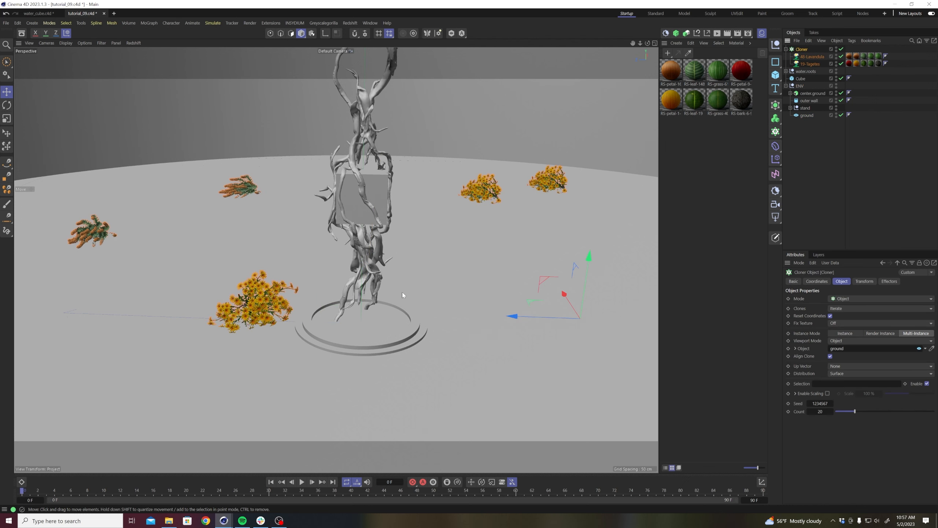
Hide the material manager and disable the outer wall to inspect the plant clones across the whole ground disc.
{"action": "scroll", "coordinate": [402, 295], "scroll_direction": "down", "scroll_amount": 2}
{"action": "left_click", "coordinate": [761, 34]}
{"action": "right_click_drag", "start_coordinate": [521, 230], "coordinate": [473, 236], "text": "alt"}
{"action": "middle_click_drag", "start_coordinate": [473, 236], "coordinate": [423, 232], "text": "alt"}
{"action": "right_click_drag", "start_coordinate": [458, 237], "coordinate": [487, 224], "text": "alt"}
{"action": "left_click", "coordinate": [842, 101]}
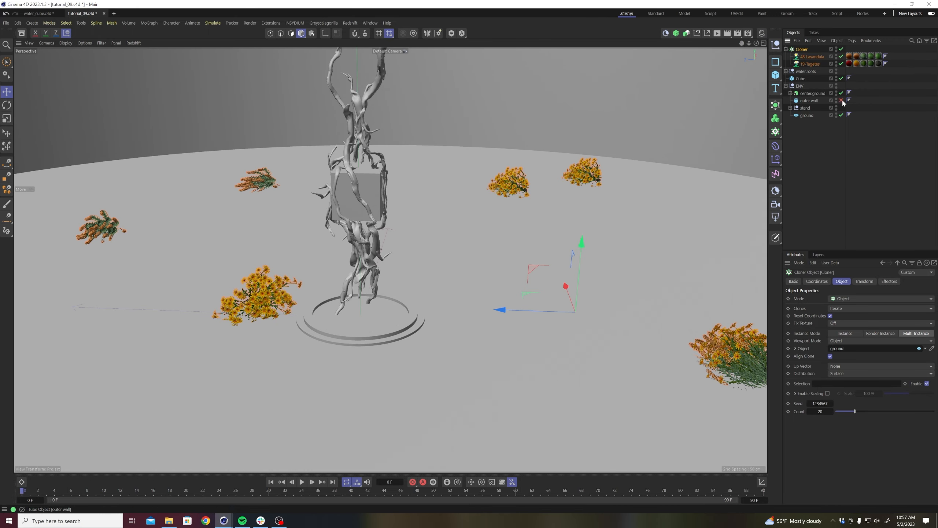
{"action": "right_click_drag", "start_coordinate": [498, 267], "coordinate": [460, 304], "text": "alt"}
{"action": "middle_click_drag", "start_coordinate": [460, 303], "coordinate": [469, 255], "text": "alt"}
{"action": "right_click_drag", "start_coordinate": [469, 255], "coordinate": [457, 277], "text": "alt"}
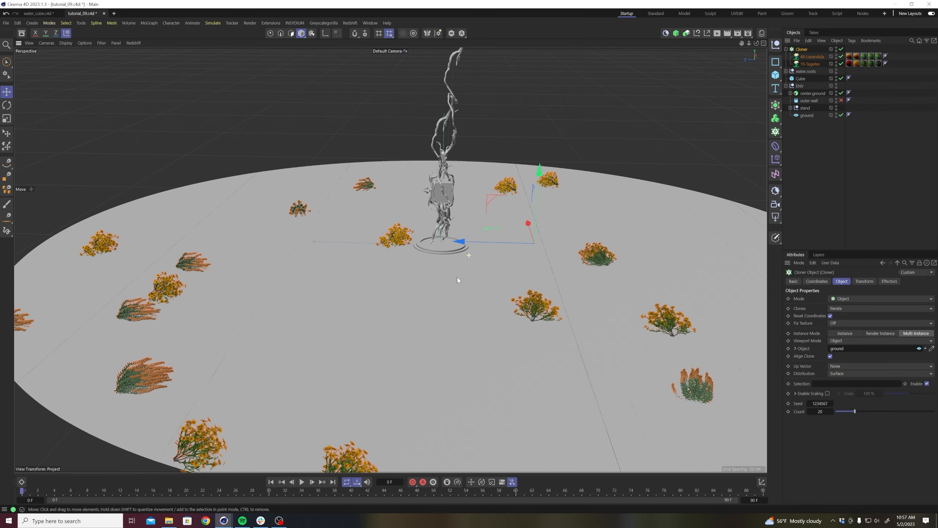
{"action": "left_click_drag", "start_coordinate": [510, 337], "coordinate": [513, 324], "text": "alt"}
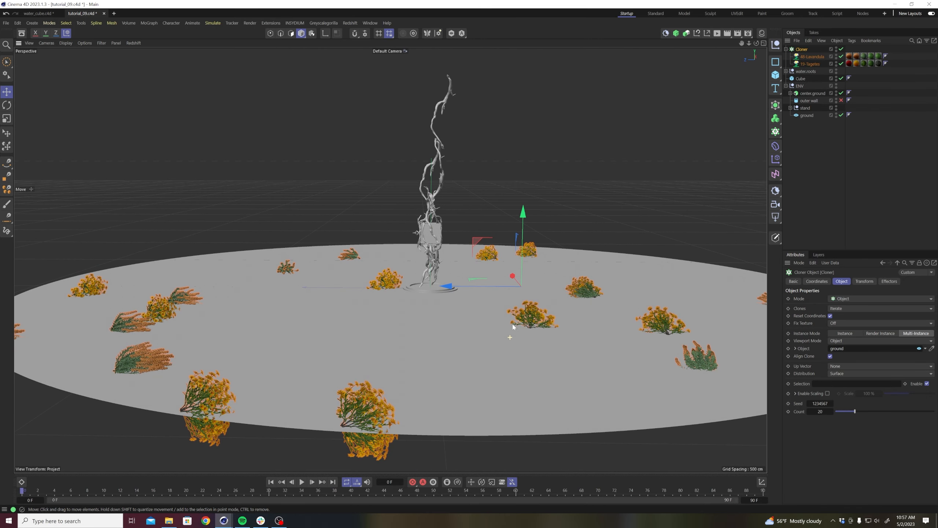
{"action": "left_click_drag", "start_coordinate": [357, 416], "coordinate": [450, 331], "text": "alt"}
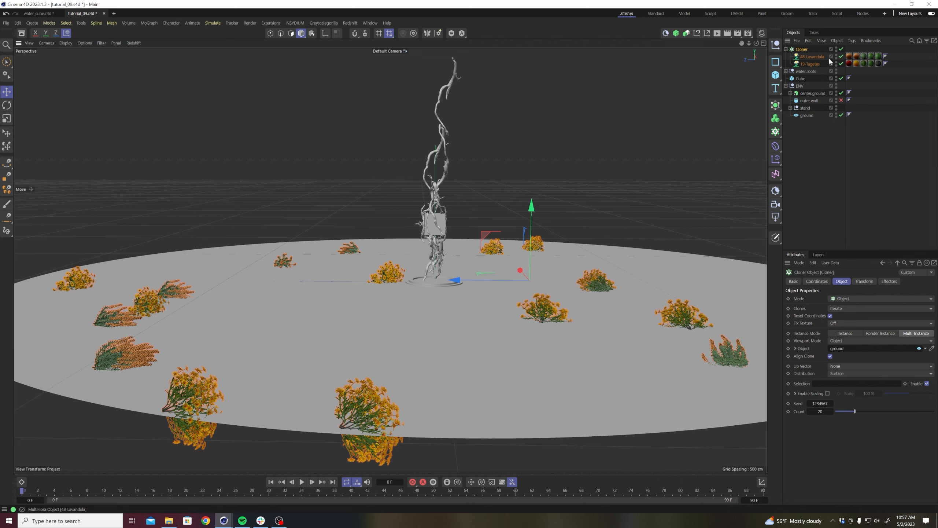
Set the Cloner's pitch rotation (R.P) to -90° in its transform settings.
{"action": "left_click", "coordinate": [863, 281]}
{"action": "left_click", "coordinate": [868, 317]}
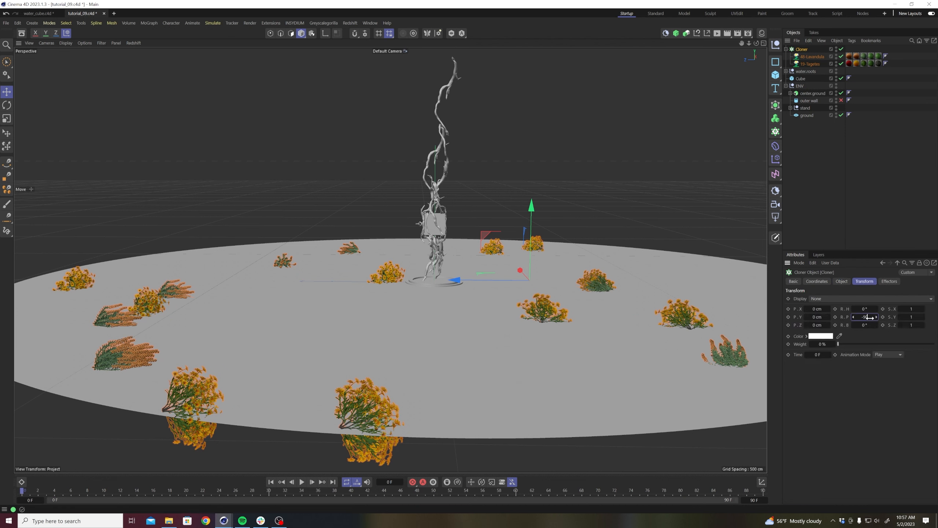
{"action": "type", "text": "-90"}
{"action": "key", "text": "Return"}
{"action": "left_click", "coordinate": [833, 194]}
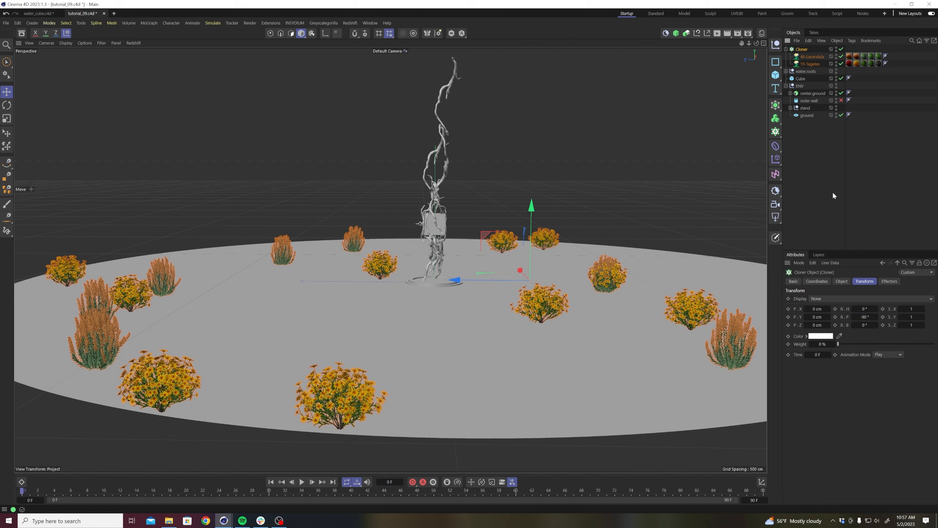
Set the Cloner's clone count on the ground disc to 100.
{"action": "left_click", "coordinate": [802, 51]}
{"action": "left_click", "coordinate": [839, 282]}
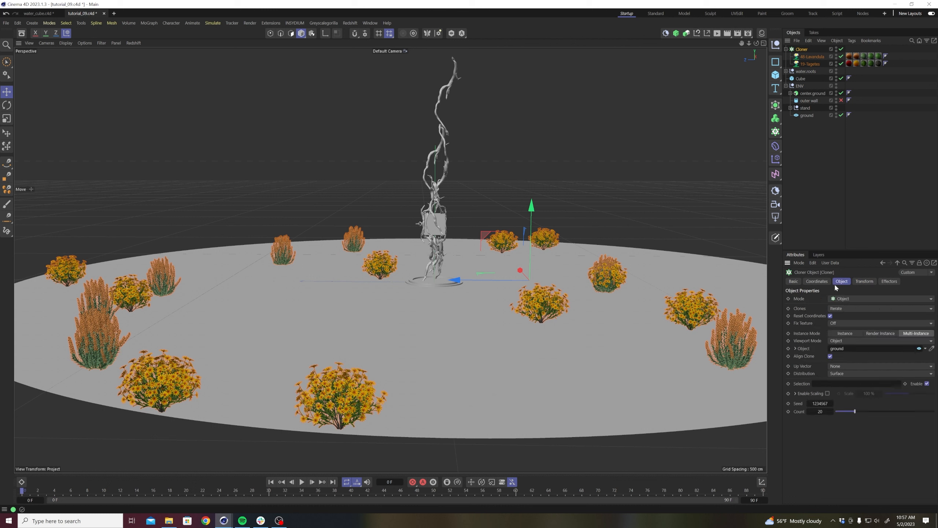
{"action": "left_click", "coordinate": [822, 411]}
{"action": "type", "text": "100"}
{"action": "key", "text": "Return"}
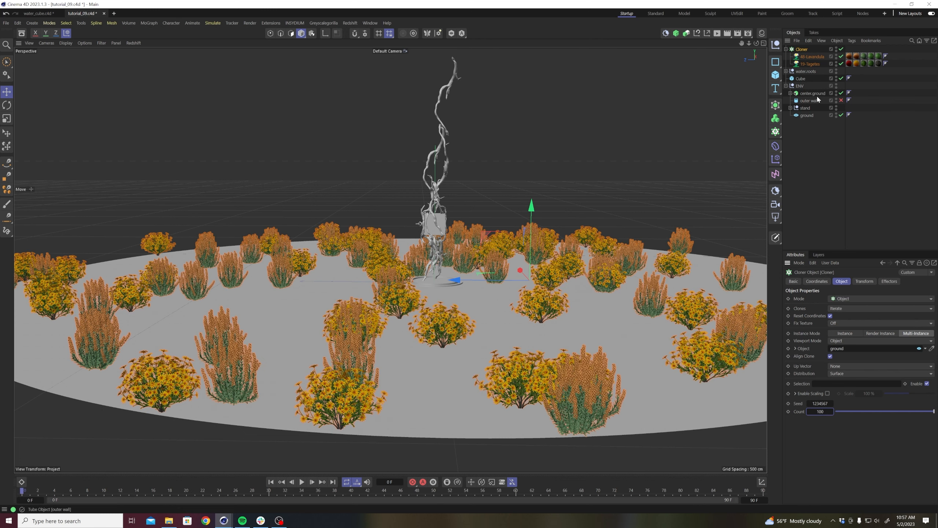
{"action": "left_click", "coordinate": [812, 159]}
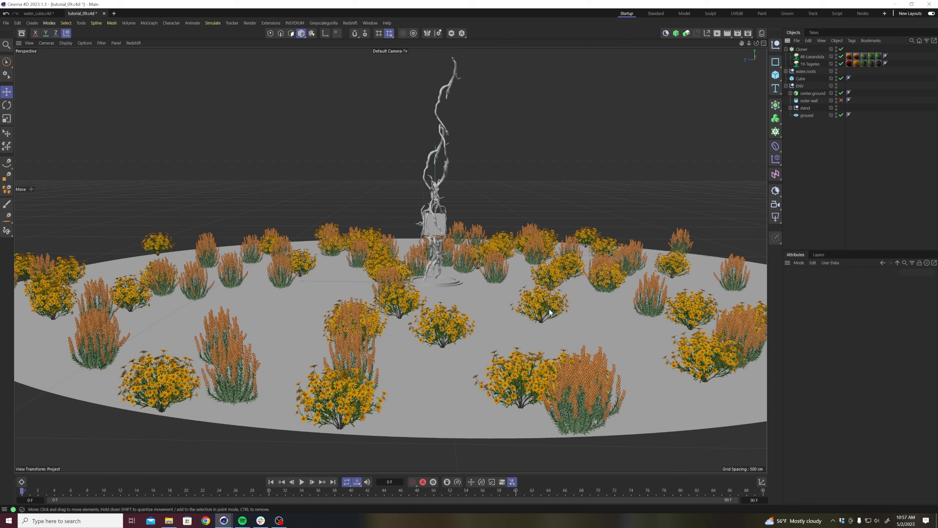
Add a Random effector to the plant Cloner and check that it is listed among the Cloner's effectors.
{"action": "left_click", "coordinate": [802, 50]}
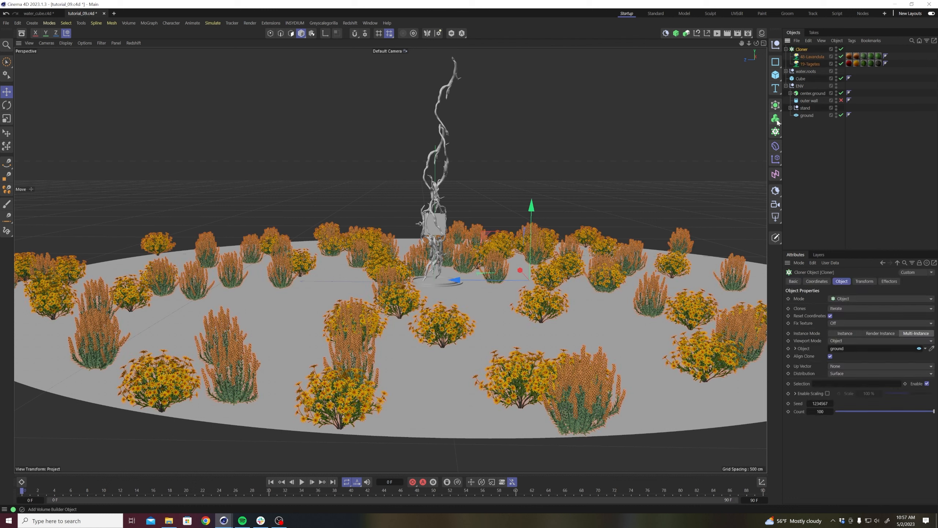
{"action": "left_click", "coordinate": [776, 160]}
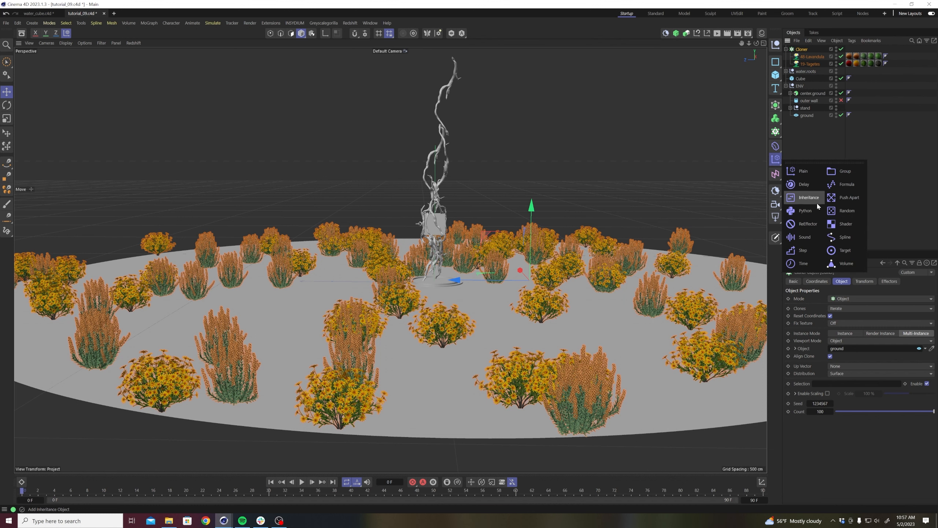
{"action": "left_click", "coordinate": [835, 210]}
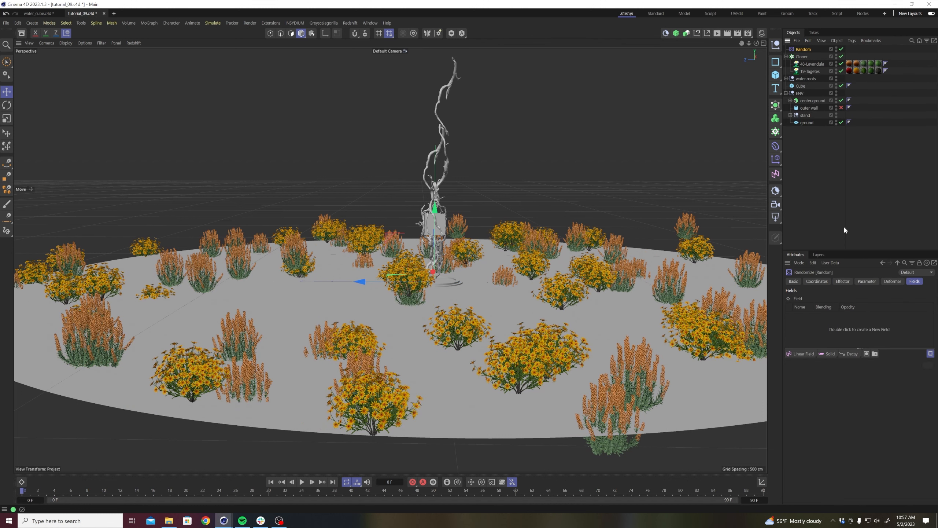
{"action": "left_click", "coordinate": [844, 282]}
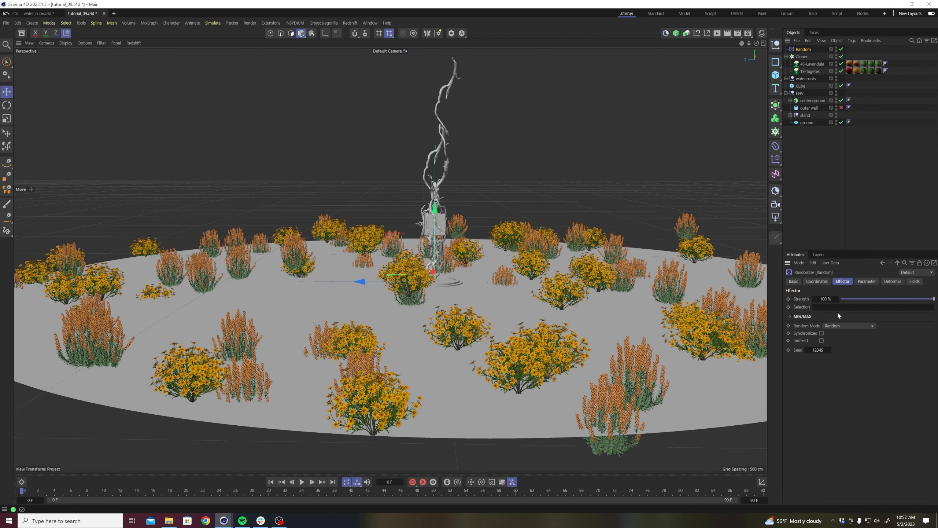
{"action": "left_click", "coordinate": [802, 57]}
{"action": "left_click", "coordinate": [888, 282]}
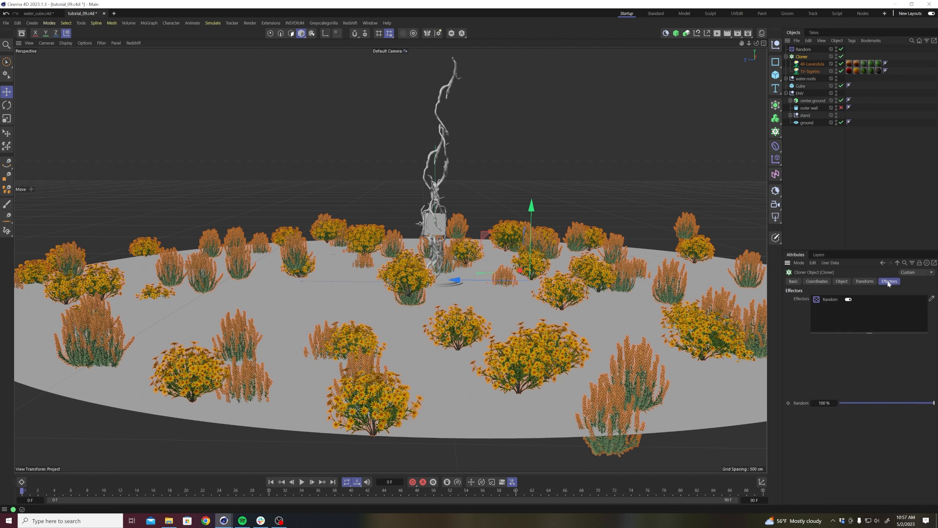
Set the Random effector's position offsets to X 10 cm, Y 0 cm and Z 10 cm, and enable its rotation.
{"action": "left_click", "coordinate": [807, 49]}
{"action": "left_click", "coordinate": [861, 281]}
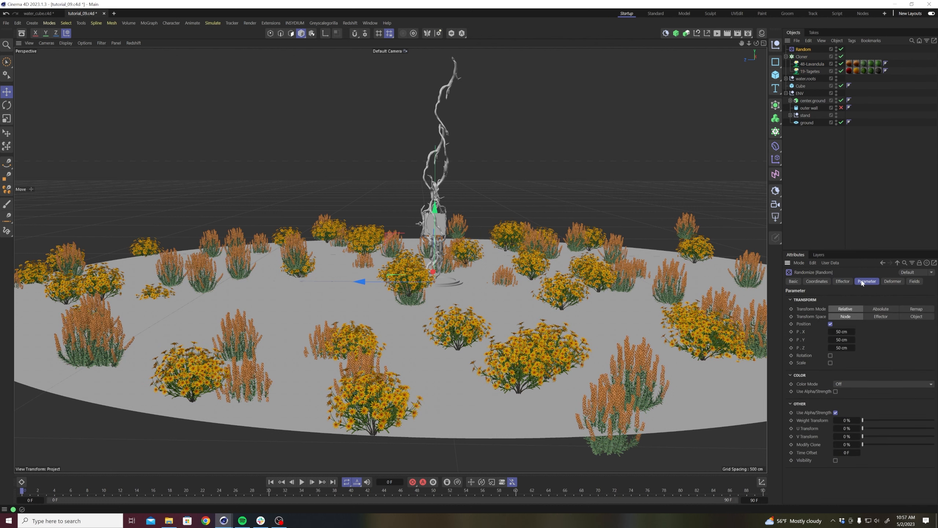
{"action": "double_click", "coordinate": [842, 339]}
{"action": "type", "text": "0"}
{"action": "key", "text": "Return"}
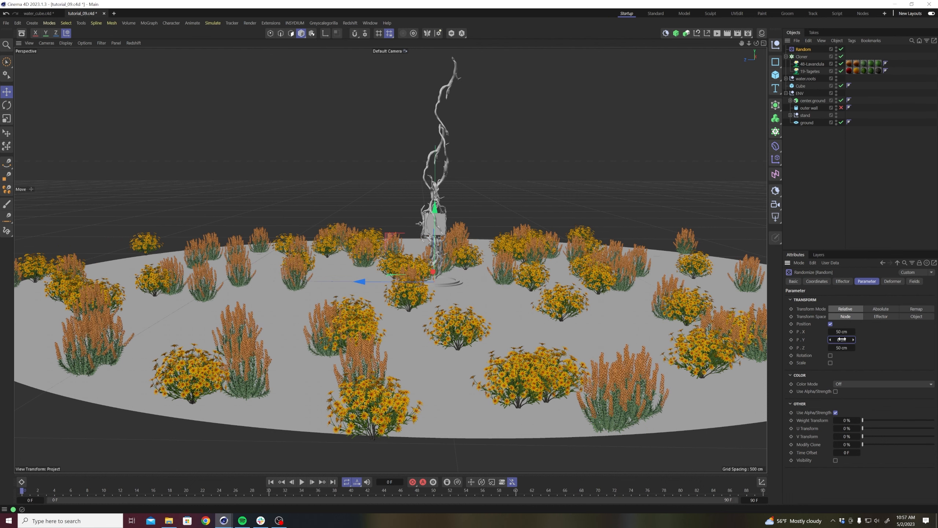
{"action": "double_click", "coordinate": [842, 331]}
{"action": "type", "text": "10"}
{"action": "key", "text": "Return"}
{"action": "double_click", "coordinate": [842, 347]}
{"action": "type", "text": "10"}
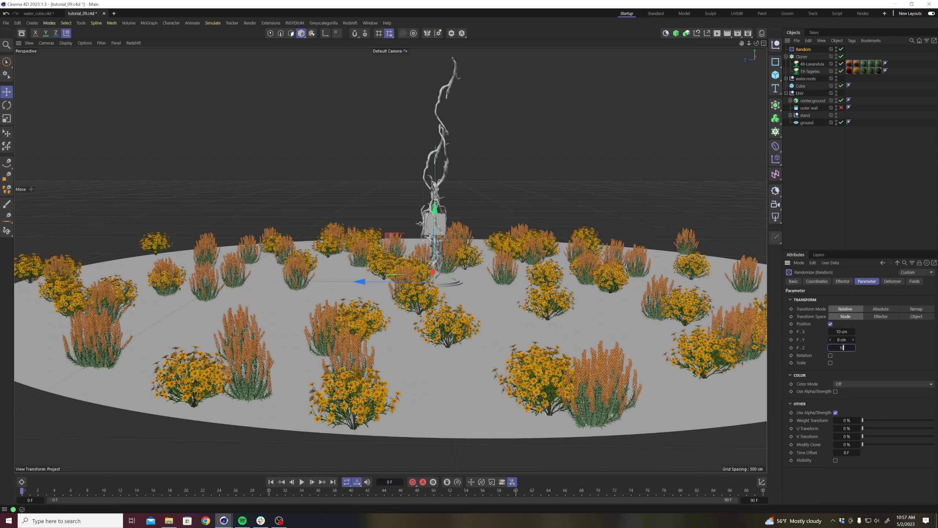
{"action": "key", "text": "Return"}
{"action": "left_click", "coordinate": [830, 355]}
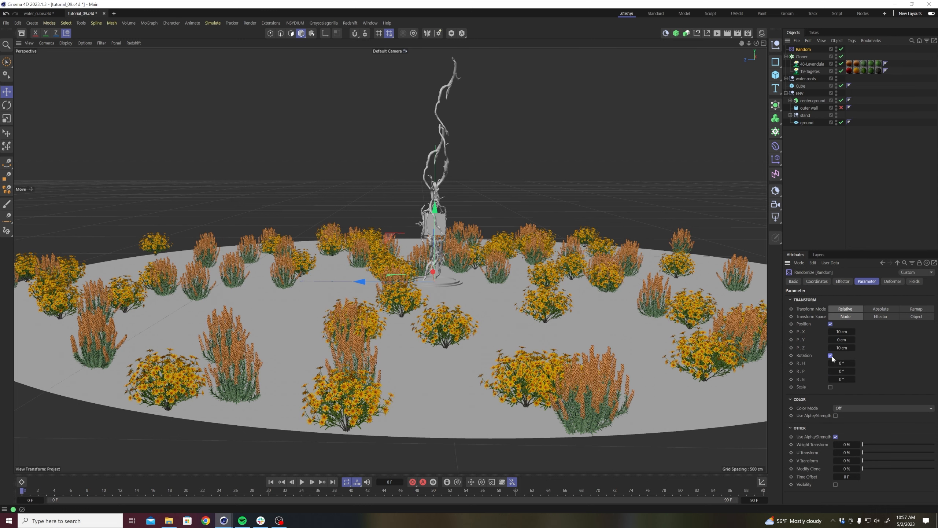
Set the Random effector's rotation to H 1080°, P 6° and B 10°.
{"action": "left_click_drag", "start_coordinate": [842, 363], "coordinate": [849, 370]}
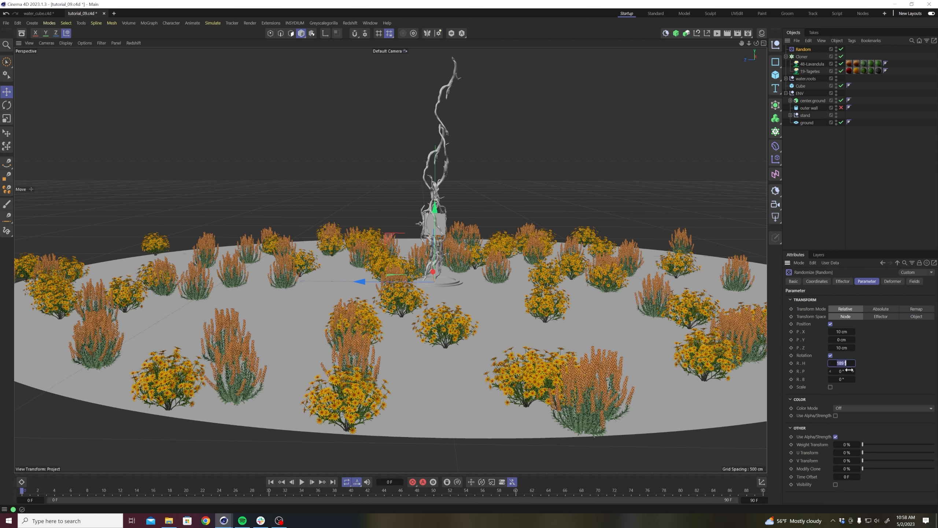
{"action": "key", "text": "Return"}
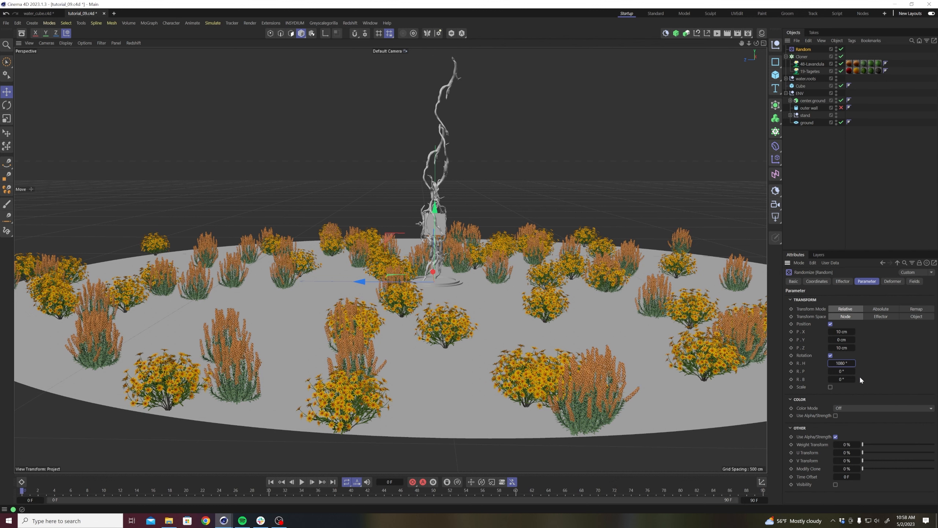
{"action": "left_click", "coordinate": [841, 371]}
{"action": "type", "text": "5"}
{"action": "key", "text": "Tab"}
{"action": "type", "text": "10"}
{"action": "key", "text": "Return"}
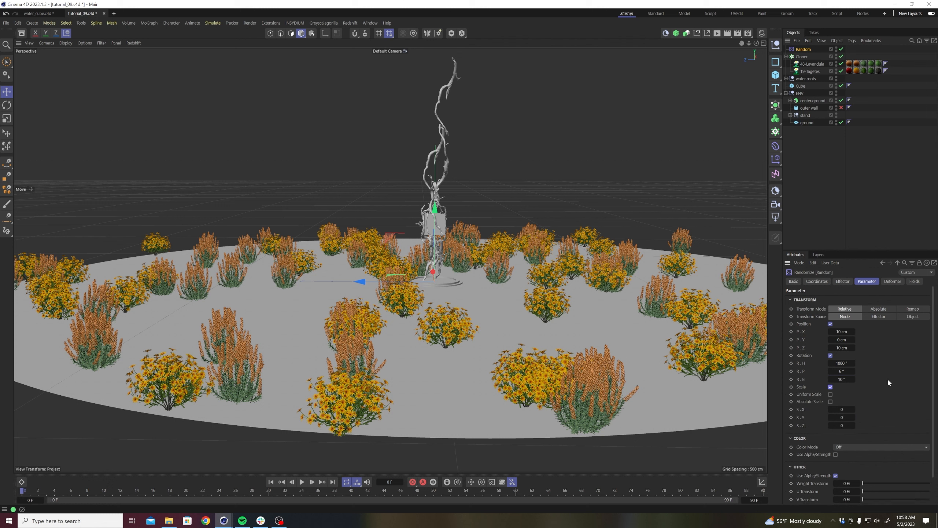
Enable uniform scale variation on the Random effector and set its scale to 0.8.
{"action": "left_click", "coordinate": [831, 395]}
{"action": "left_click", "coordinate": [842, 409]}
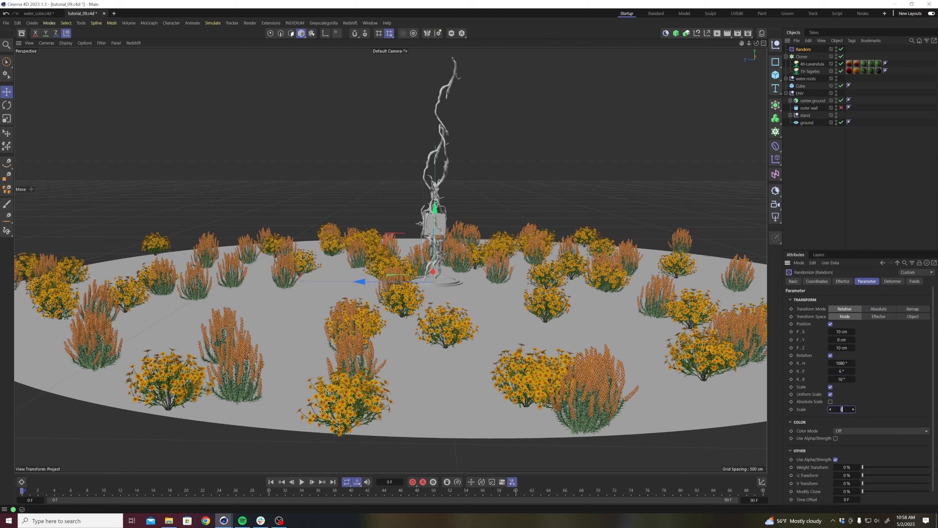
{"action": "key", "text": "Return"}
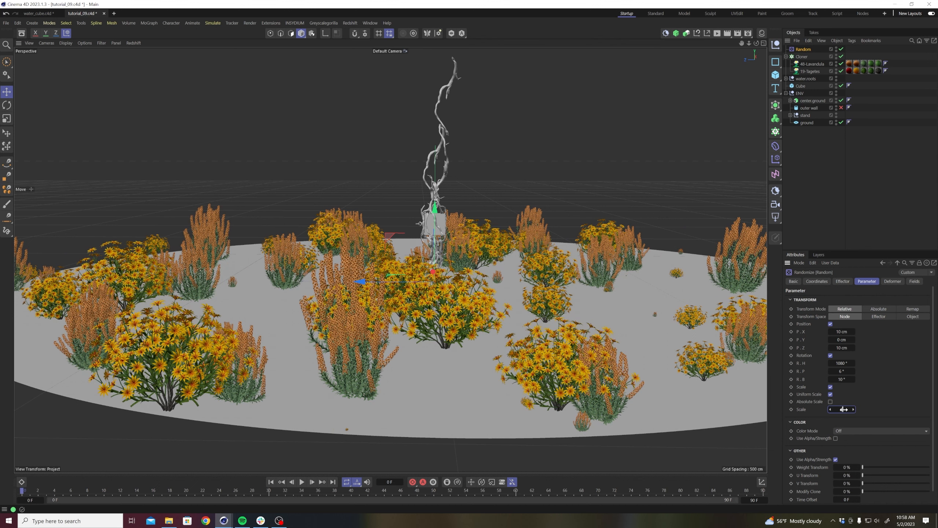
{"action": "left_click_drag", "start_coordinate": [844, 409], "coordinate": [837, 409]}
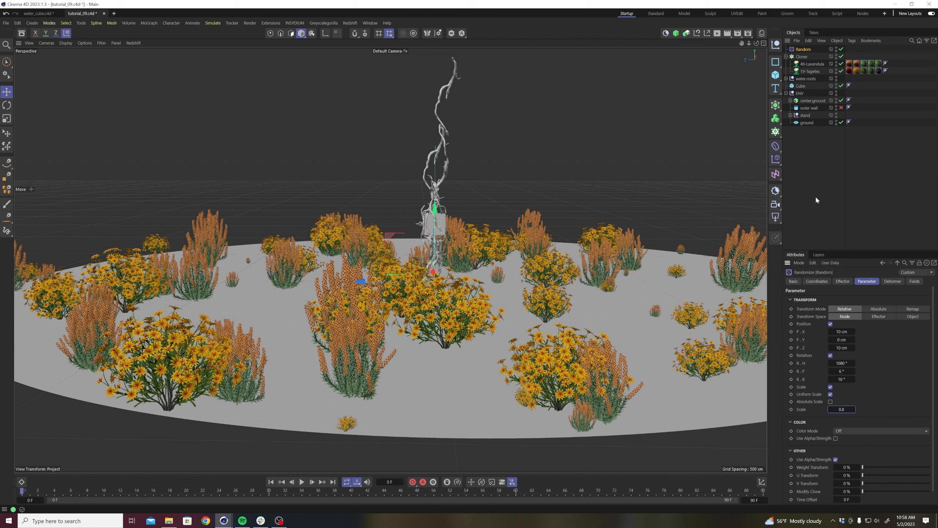
Set the plant Cloner's transform scale to 0.5 on X, Y and Z.
{"action": "left_click", "coordinate": [802, 56]}
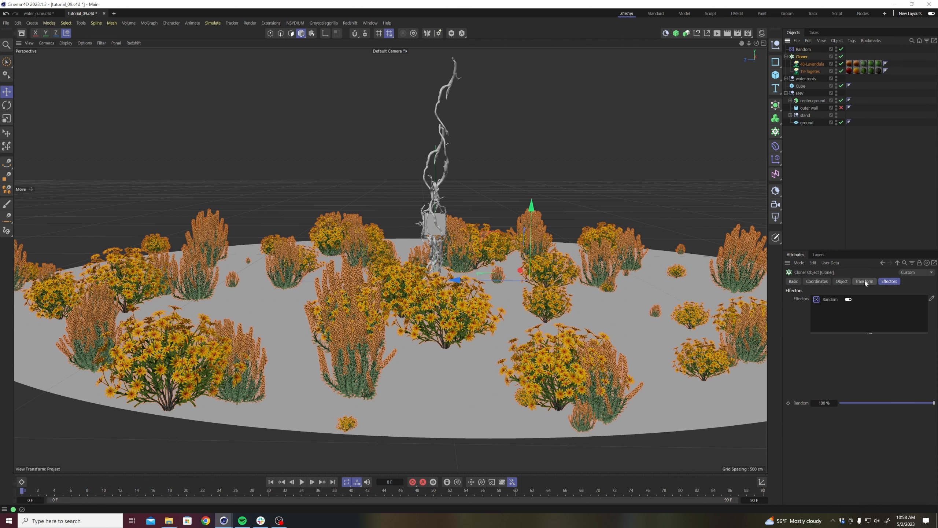
{"action": "left_click", "coordinate": [864, 281]}
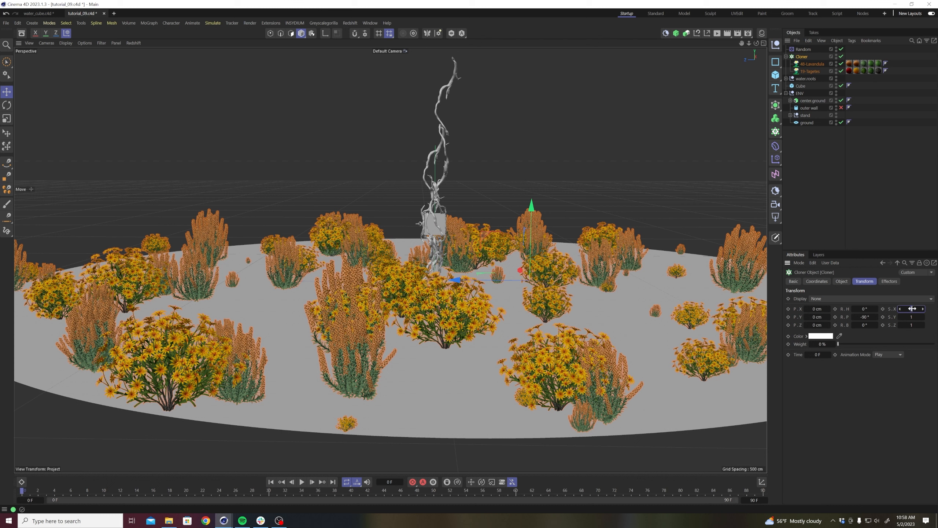
{"action": "key", "text": "Tab"}
{"action": "type", "text": "0.5"}
{"action": "key", "text": "Tab"}
{"action": "type", "text": "0.5"}
{"action": "key", "text": "Return"}
{"action": "left_click", "coordinate": [887, 203]}
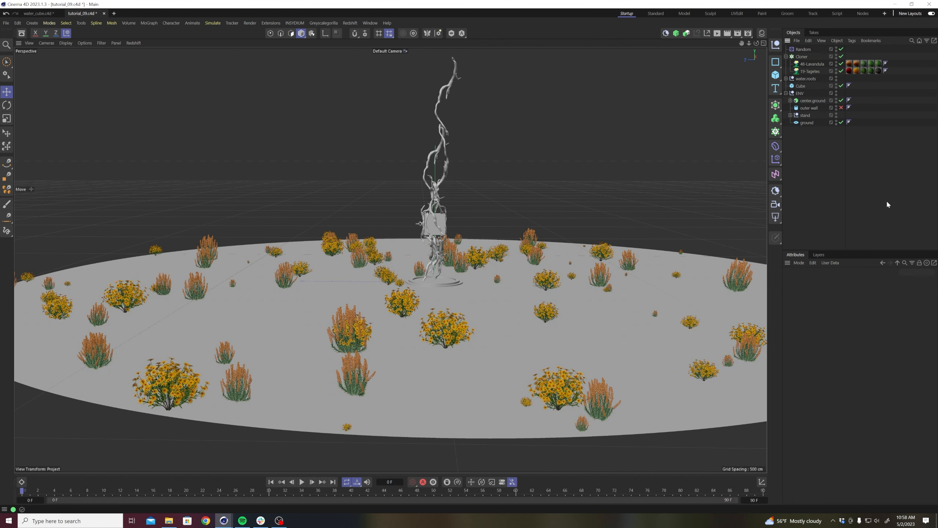
Shrink the cloned plants by setting the Cloner's transform scale to 0.2 on X, Y and Z.
{"action": "scroll", "coordinate": [532, 324], "scroll_direction": "up", "scroll_amount": 3}
{"action": "middle_click_drag", "start_coordinate": [528, 320], "coordinate": [463, 320], "text": "alt"}
{"action": "right_click_drag", "start_coordinate": [632, 351], "coordinate": [648, 343], "text": "alt"}
{"action": "mouse_move", "coordinate": [651, 335]}
{"action": "left_mouse_down", "text": "alt"}
{"action": "mouse_move", "coordinate": [661, 334]}
{"action": "mouse_move", "coordinate": [635, 336]}
{"action": "left_mouse_up", "text": "alt"}
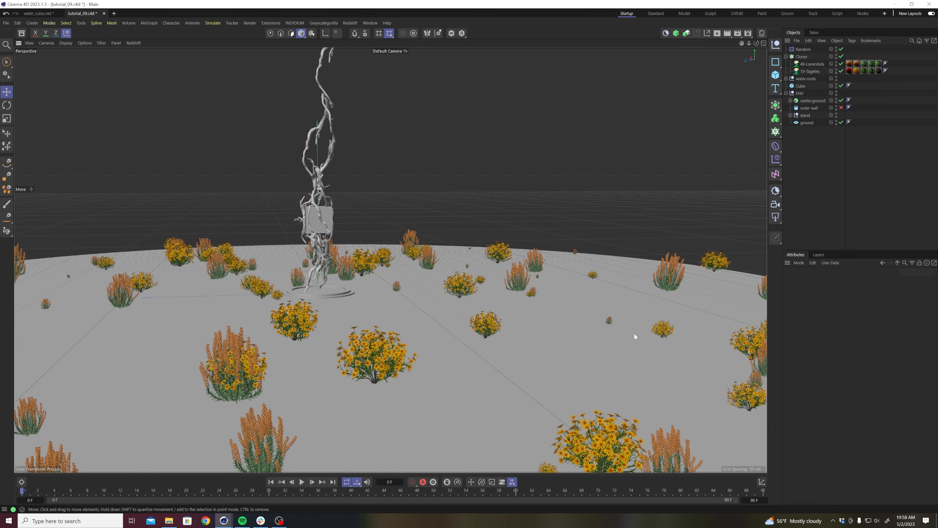
{"action": "right_click_drag", "start_coordinate": [467, 319], "coordinate": [459, 335], "text": "alt"}
{"action": "left_click_drag", "start_coordinate": [458, 334], "coordinate": [473, 334], "text": "alt"}
{"action": "left_click", "coordinate": [802, 57]}
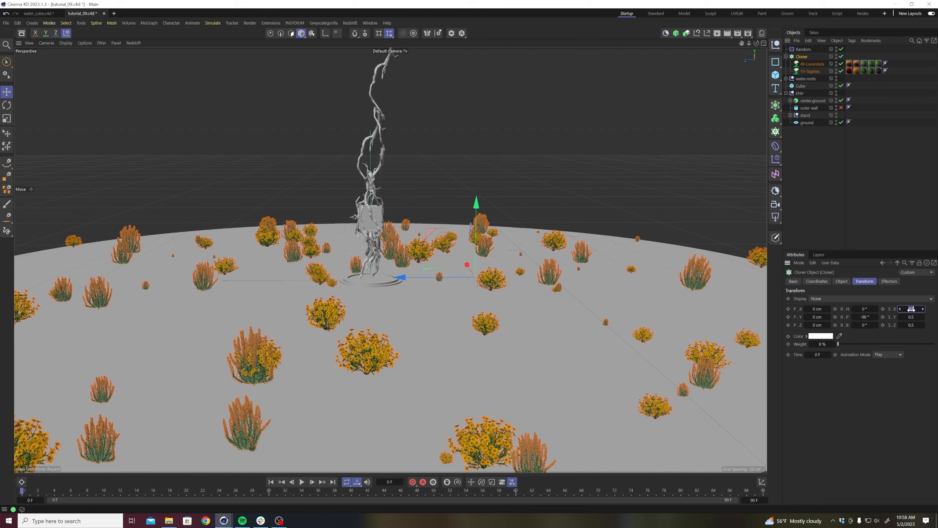
{"action": "key", "text": "Tab"}
{"action": "type", "text": ".2"}
{"action": "key", "text": "Tab"}
{"action": "type", "text": ".2"}
{"action": "key", "text": "Return"}
{"action": "left_click", "coordinate": [913, 221]}
{"action": "left_click_drag", "start_coordinate": [437, 303], "coordinate": [386, 314], "text": "alt"}
{"action": "left_click", "coordinate": [806, 57]}
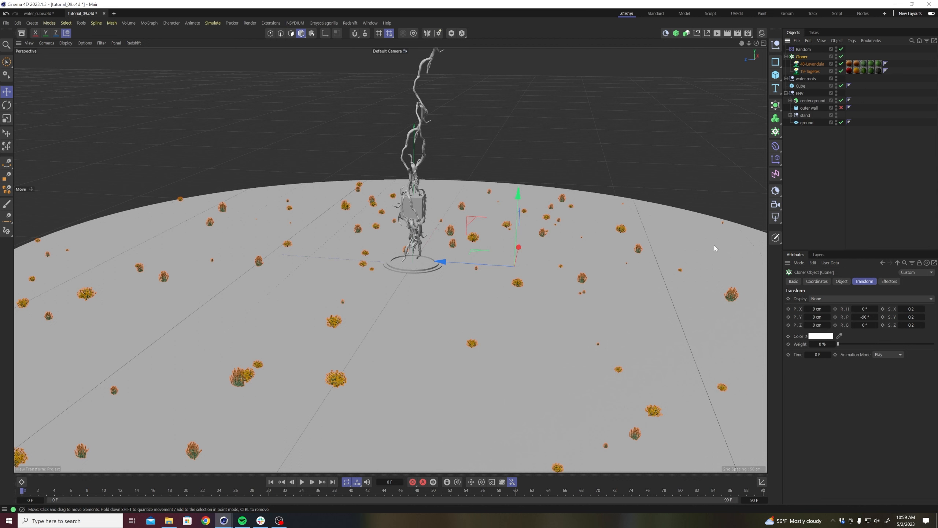
{"action": "left_click", "coordinate": [912, 309]}
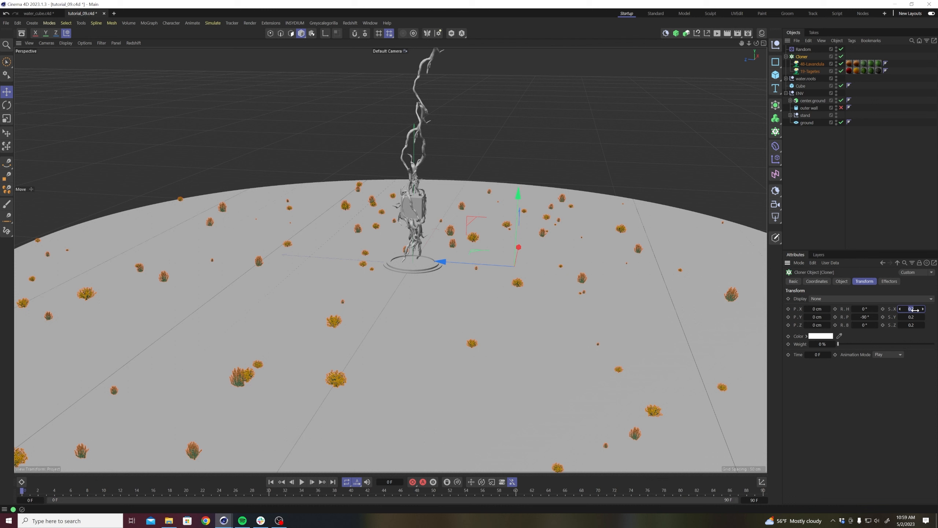
{"action": "left_click", "coordinate": [917, 169]}
Set the plant Cloner's clone count to 500 and save the project.
{"action": "left_click", "coordinate": [802, 58]}
{"action": "left_click", "coordinate": [841, 281]}
{"action": "type", "text": "500"}
{"action": "key", "text": "Return"}
{"action": "left_click", "coordinate": [861, 173]}
{"action": "key", "text": "ctrl+s"}
{"action": "mouse_move", "coordinate": [454, 344]}
{"action": "left_mouse_down", "text": "alt"}
{"action": "mouse_move", "coordinate": [462, 344]}
{"action": "mouse_move", "coordinate": [437, 277]}
{"action": "left_mouse_up", "text": "alt"}
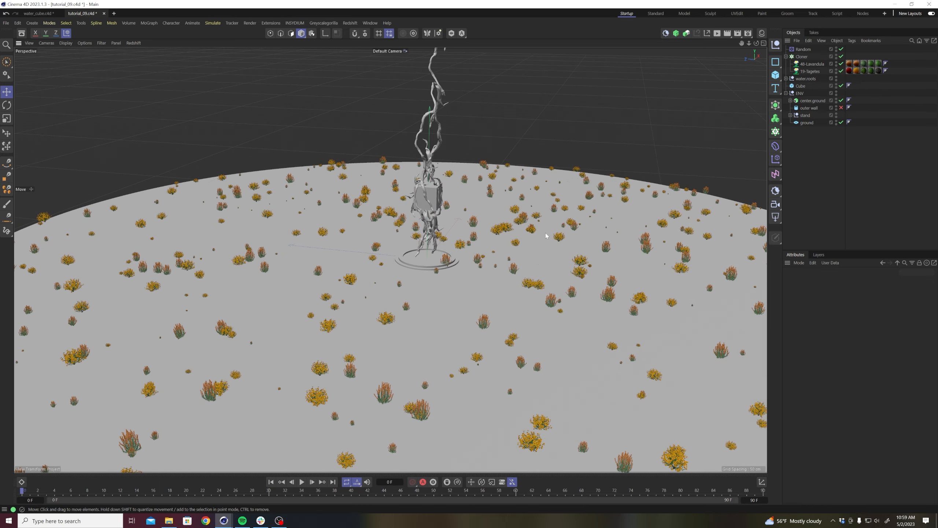
Add a Plain effector to the plant Cloner.
{"action": "left_click", "coordinate": [801, 57]}
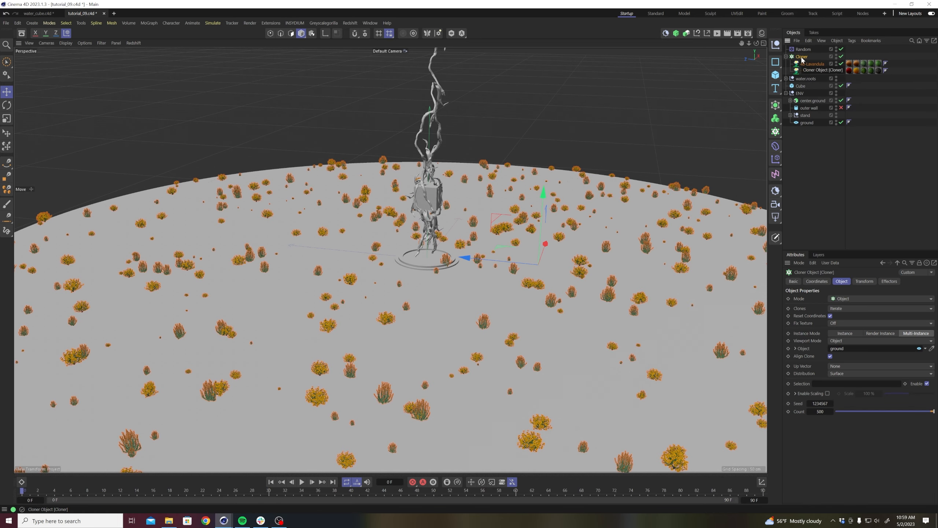
{"action": "left_click", "coordinate": [776, 159]}
{"action": "left_click", "coordinate": [793, 171]}
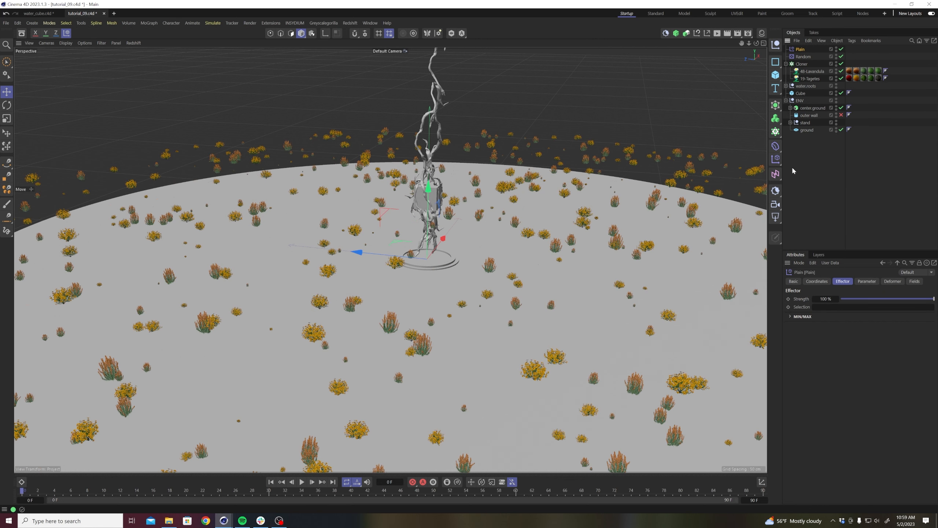
Turn off the Plain effector's position offset, enable its uniform scale and set the scale to -1.
{"action": "left_click", "coordinate": [865, 281]}
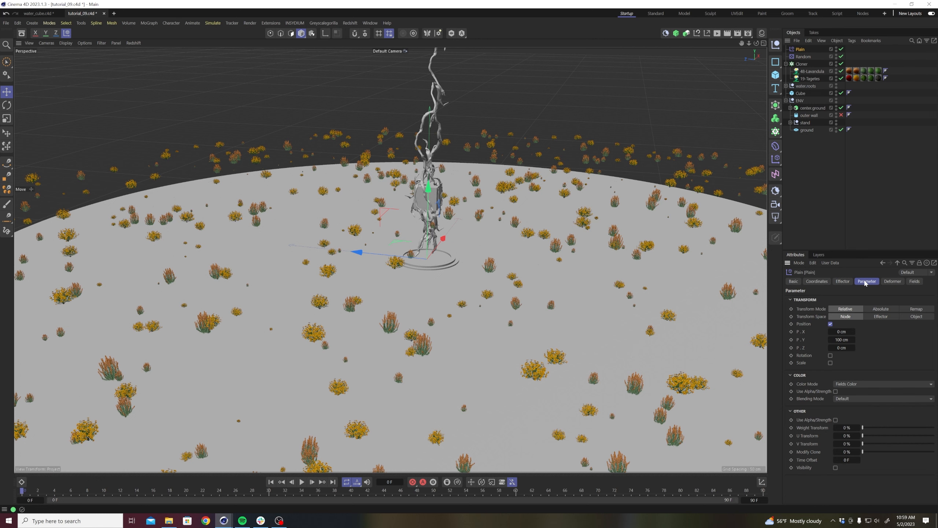
{"action": "left_click", "coordinate": [830, 324]}
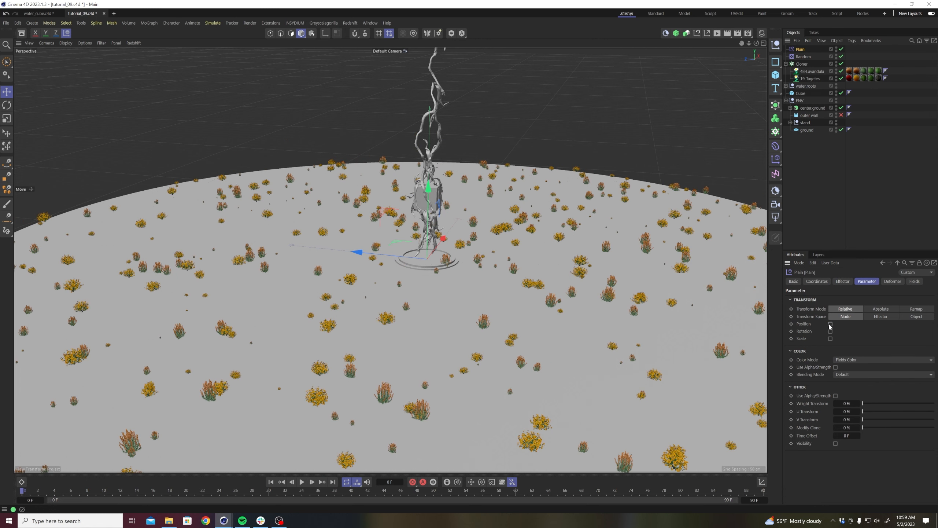
{"action": "left_click", "coordinate": [830, 339]}
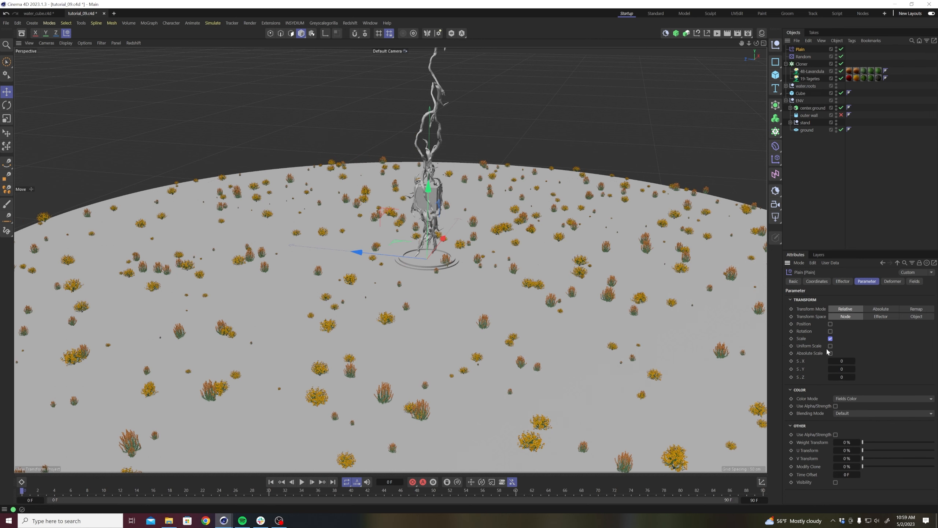
{"action": "left_click", "coordinate": [836, 362]}
{"action": "type", "text": "-1"}
{"action": "key", "text": "Return"}
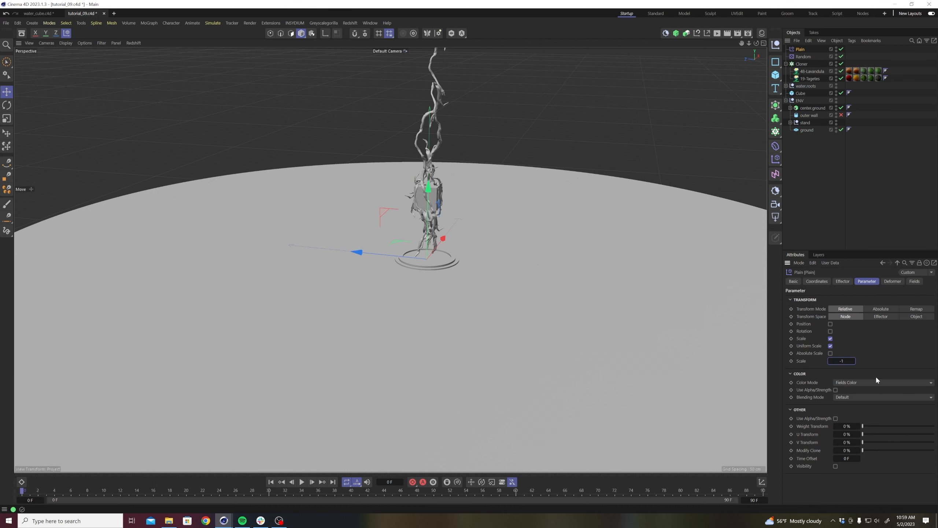
{"action": "left_click", "coordinate": [863, 214]}
{"action": "mouse_move", "coordinate": [443, 289]}
{"action": "left_mouse_down", "text": "alt"}
{"action": "mouse_move", "coordinate": [451, 287]}
{"action": "mouse_move", "coordinate": [432, 304]}
{"action": "mouse_move", "coordinate": [445, 273]}
{"action": "left_mouse_up", "text": "alt"}
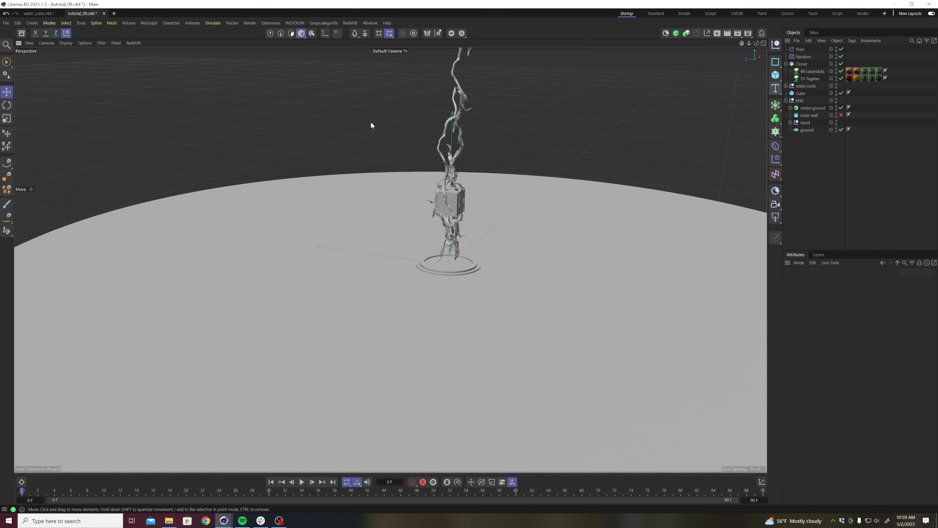
Open the choice of field types for the Plain effector's falloff.
{"action": "left_click", "coordinate": [795, 50]}
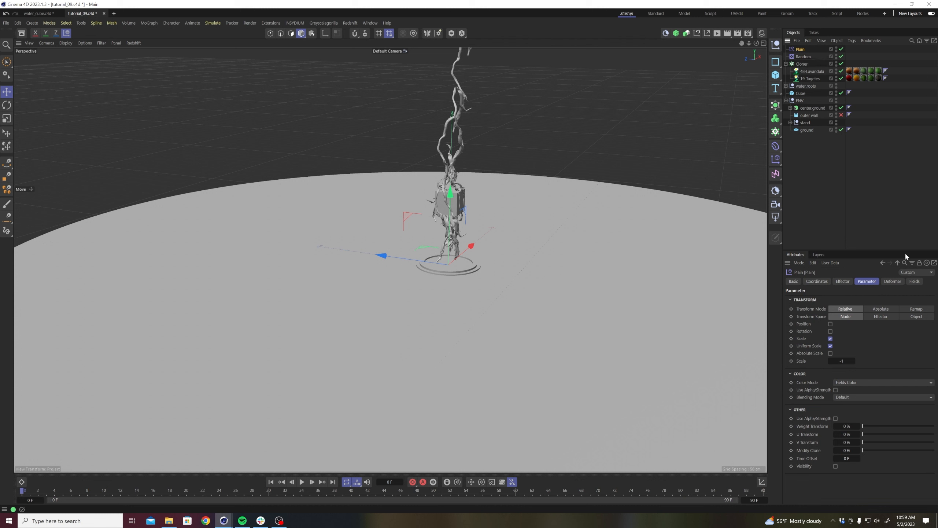
{"action": "left_click", "coordinate": [915, 282]}
{"action": "left_click", "coordinate": [801, 354]}
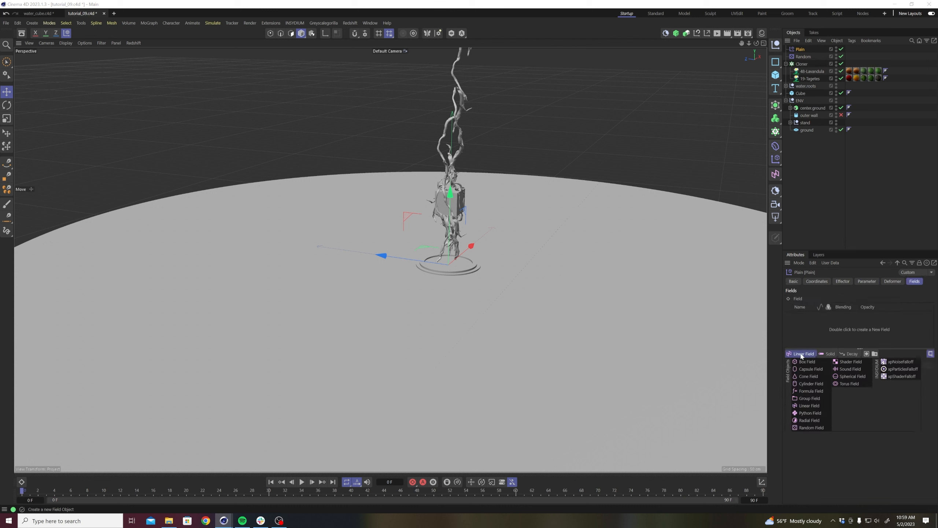
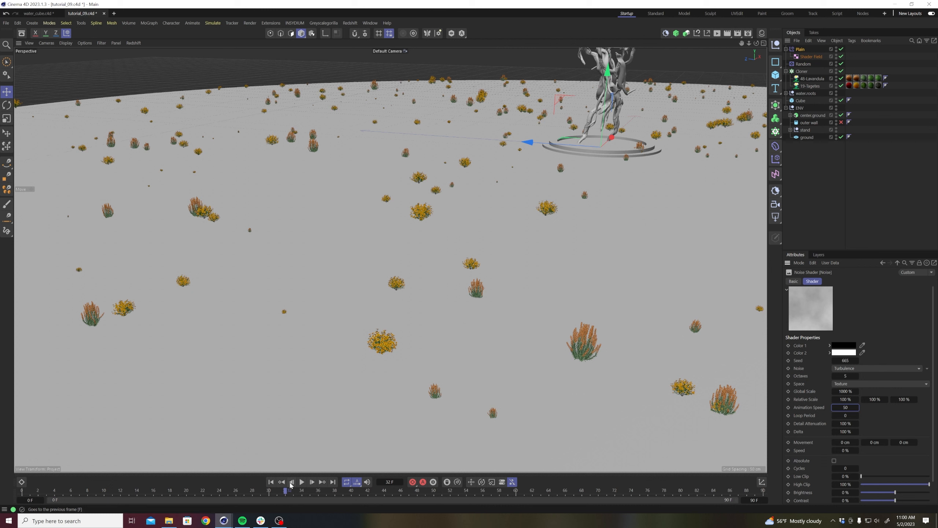
{"action": "left_click", "coordinate": [301, 482]}
Play the animation and inspect the scattered plants around the ring stand.
{"action": "left_click", "coordinate": [820, 100]}
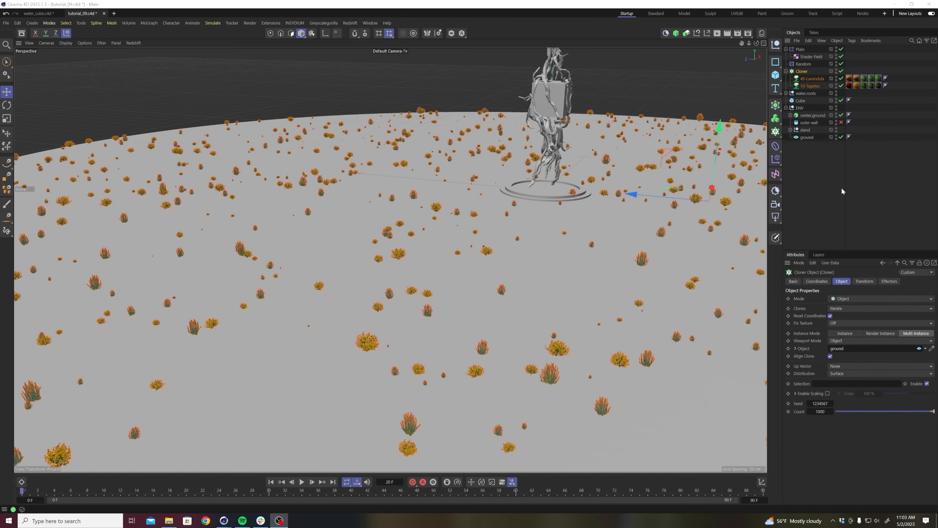
{"action": "left_click", "coordinate": [842, 189]}
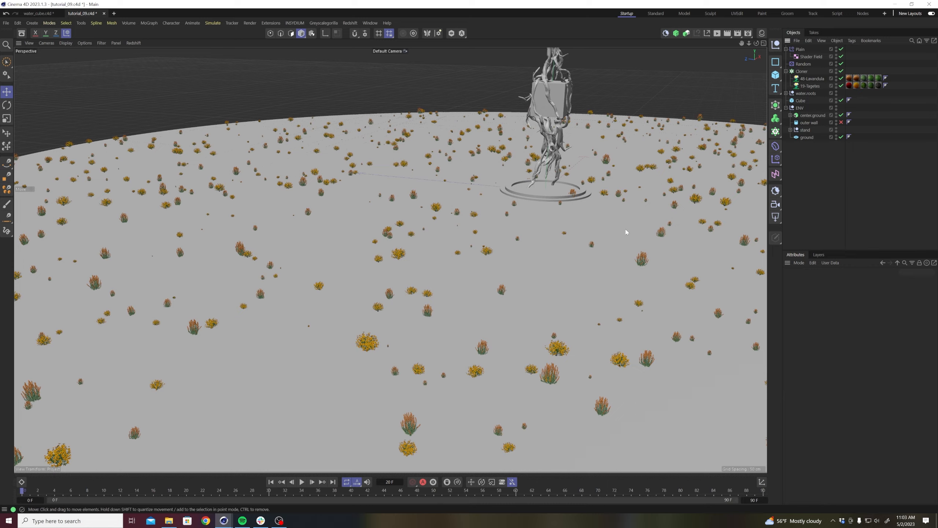
{"action": "scroll", "coordinate": [556, 257], "scroll_direction": "up", "scroll_amount": 2}
{"action": "right_click_drag", "start_coordinate": [556, 254], "coordinate": [559, 252], "text": "alt"}
{"action": "middle_click_drag", "start_coordinate": [525, 263], "coordinate": [453, 339], "text": "alt"}
{"action": "right_click_drag", "start_coordinate": [464, 300], "coordinate": [478, 290], "text": "alt"}
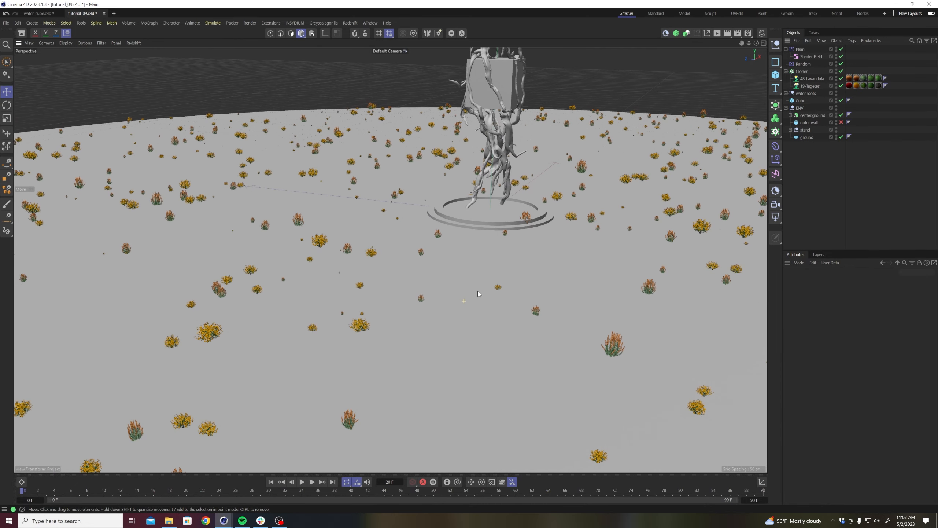
Add a Delay layer above the Shader Field in the Plain effector's field list.
{"action": "left_click", "coordinate": [802, 71]}
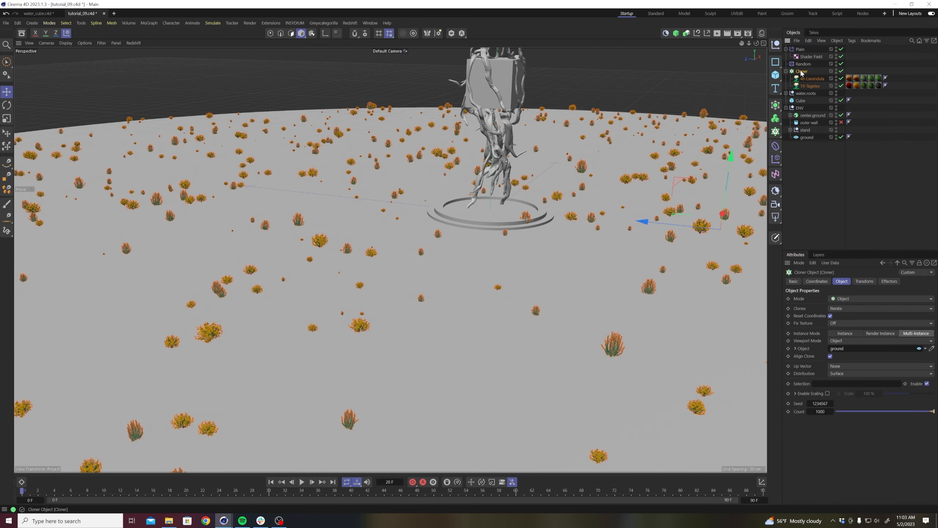
{"action": "left_click", "coordinate": [802, 50]}
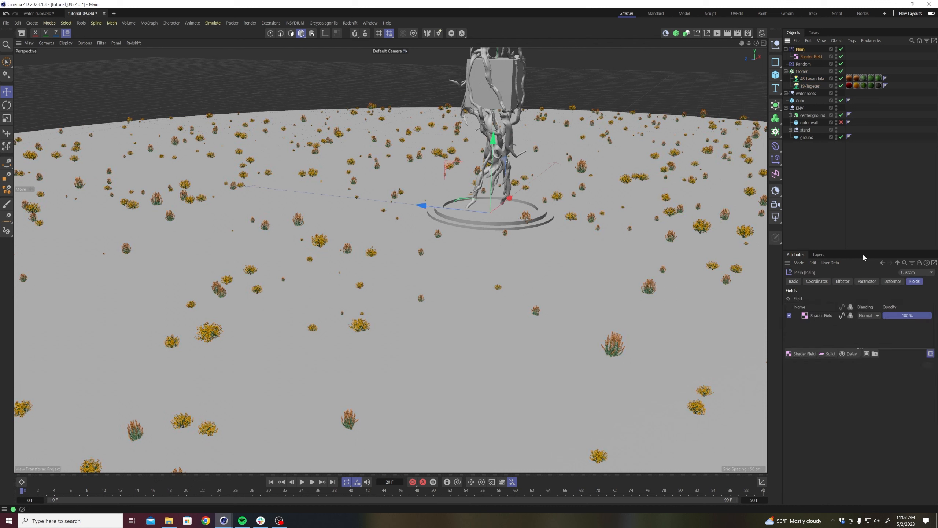
{"action": "left_click", "coordinate": [852, 354]}
{"action": "left_click", "coordinate": [856, 398]}
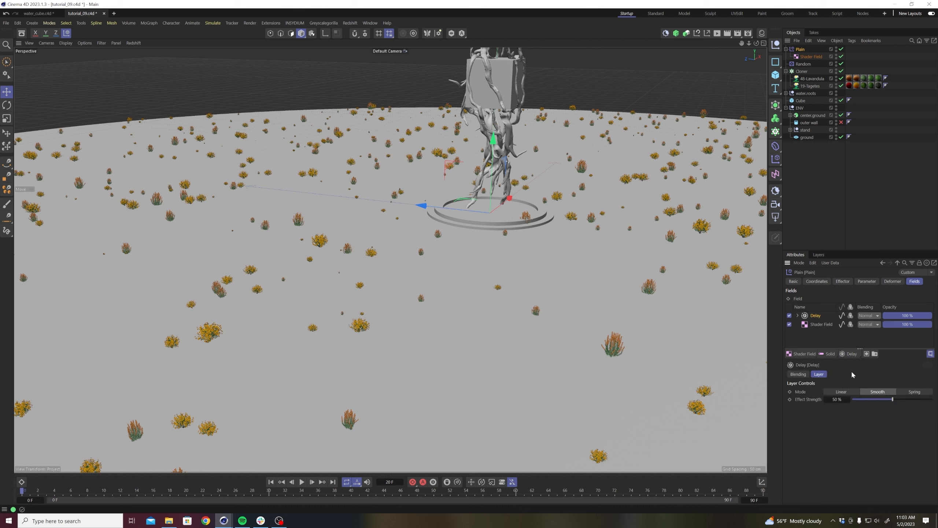
Play back the delayed plant animation and review the Shader Field noise's animation speed settings.
{"action": "left_click", "coordinate": [301, 481]}
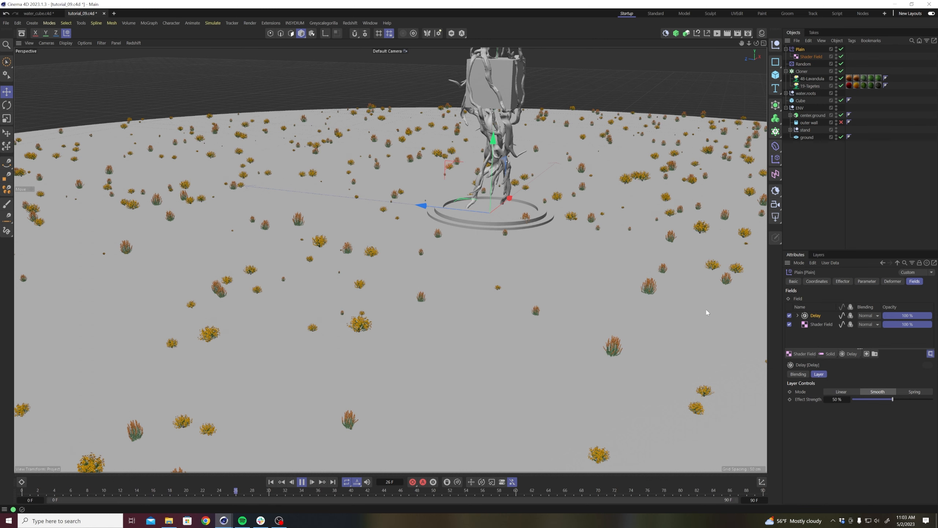
{"action": "left_click", "coordinate": [301, 481]}
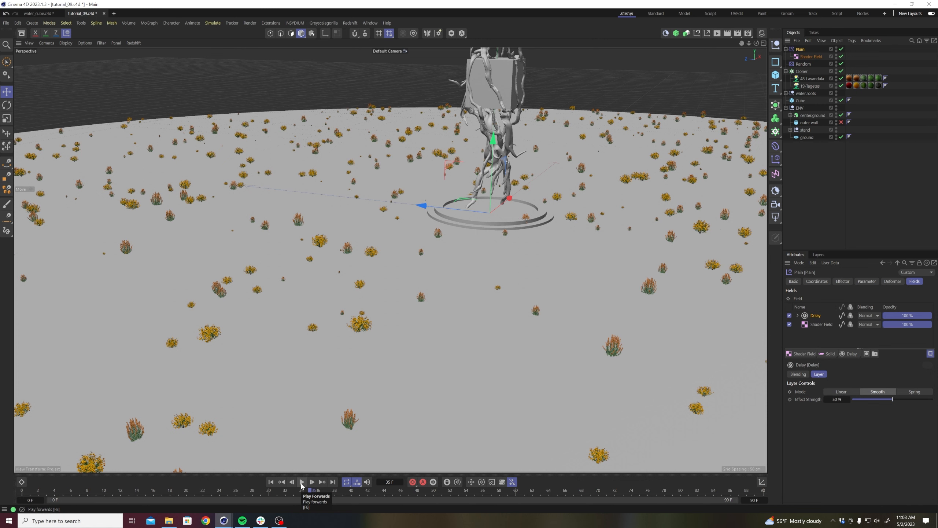
{"action": "left_click", "coordinate": [302, 481]}
{"action": "left_click", "coordinate": [302, 482]}
{"action": "left_click", "coordinate": [269, 483]}
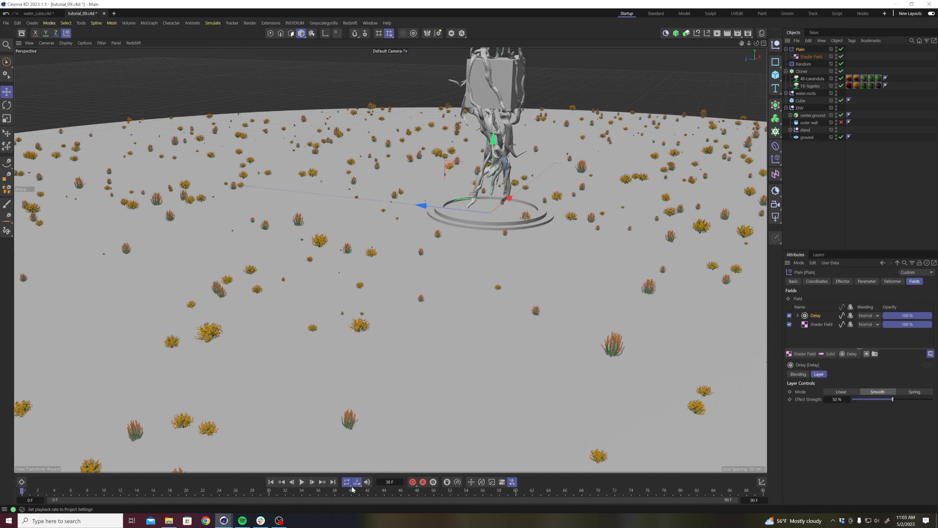
{"action": "left_click", "coordinate": [816, 324]}
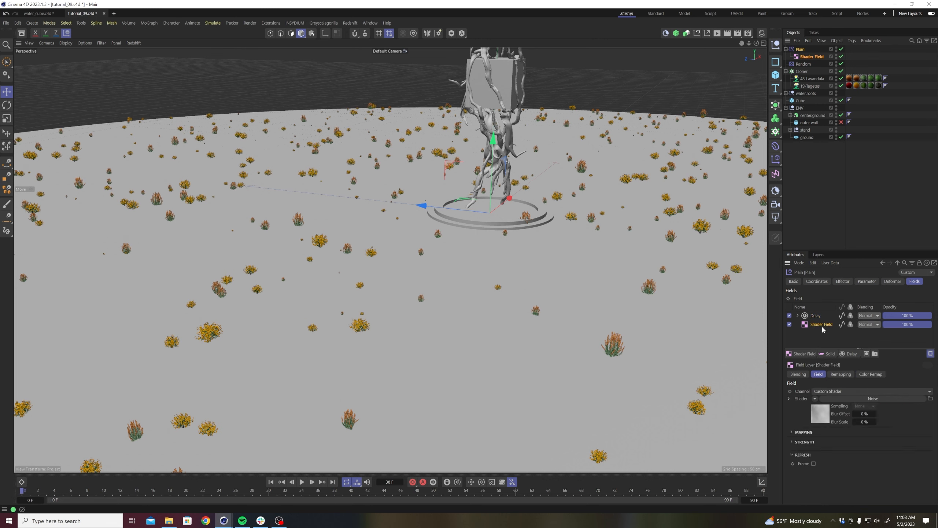
{"action": "left_click", "coordinate": [821, 413]}
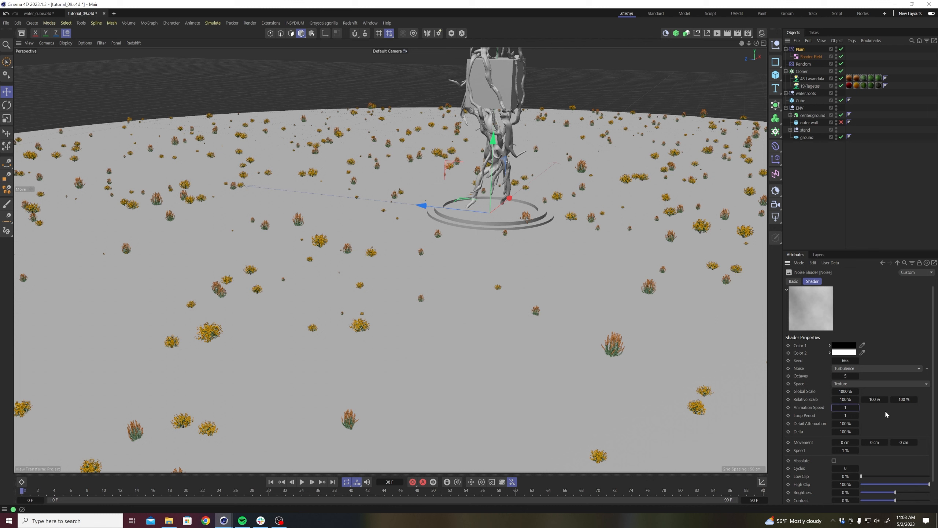
{"action": "left_click", "coordinate": [851, 449]}
{"action": "left_click", "coordinate": [801, 49]}
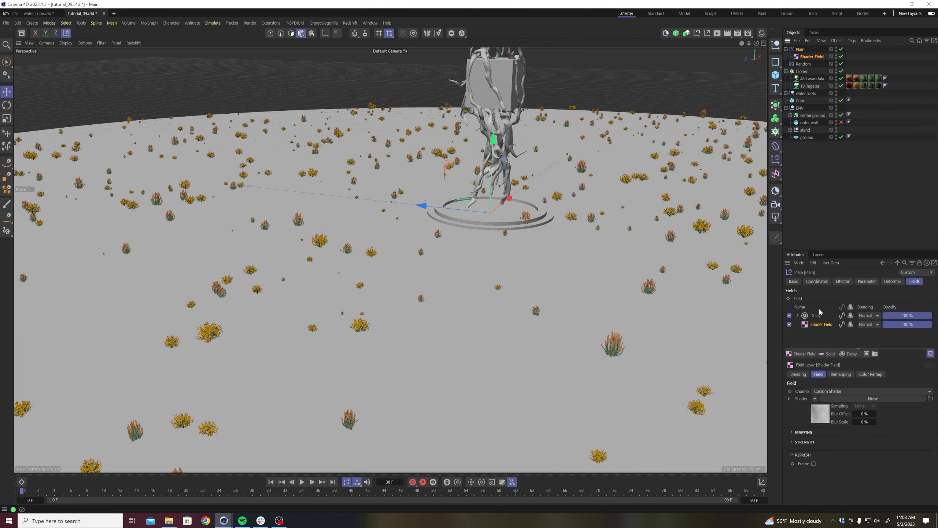
Set the Delay layer's effect strength to 30%.
{"action": "left_click", "coordinate": [819, 317]}
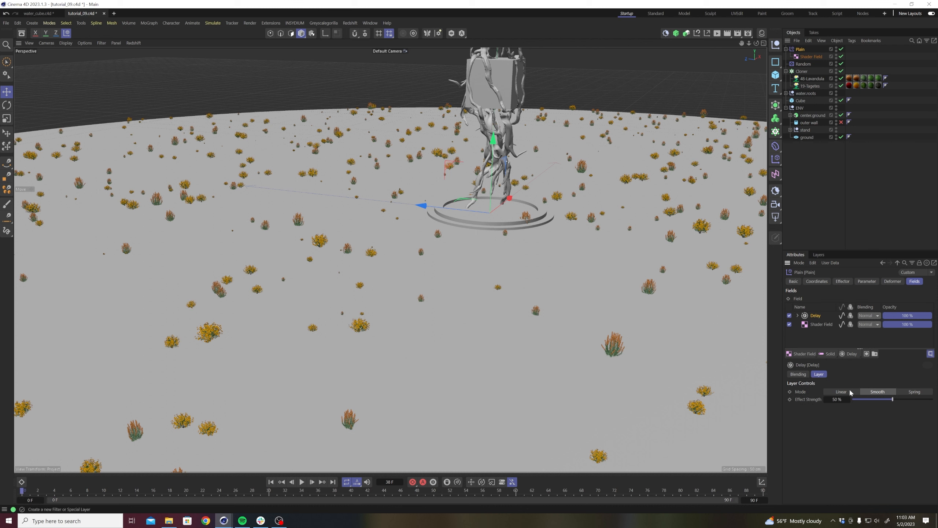
{"action": "left_click", "coordinate": [837, 400]}
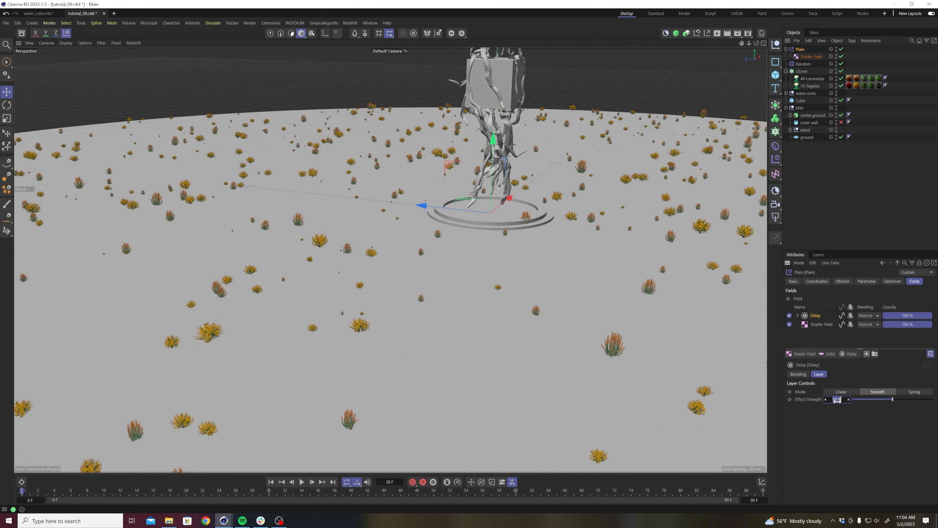
{"action": "key", "text": "Return"}
Play the animation and examine the plants' scale motion up close.
{"action": "left_click", "coordinate": [302, 481]}
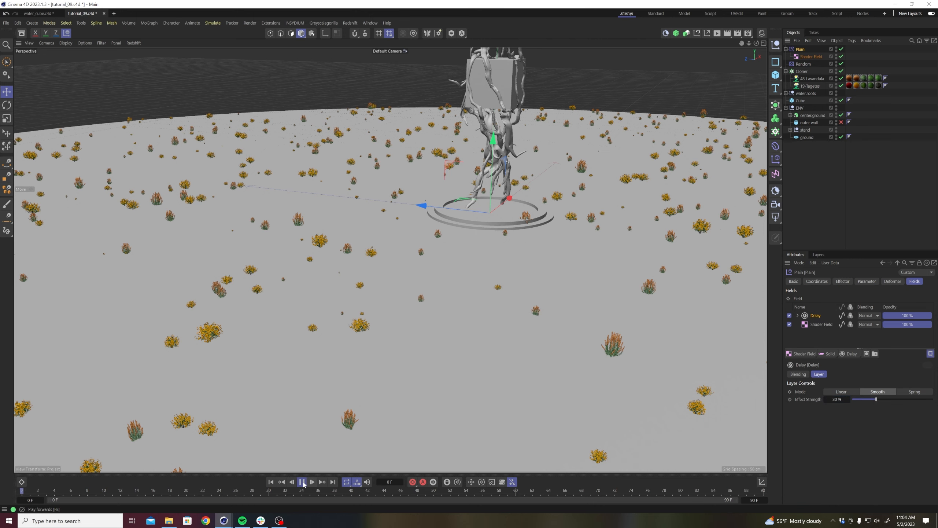
{"action": "left_click", "coordinate": [302, 482]}
{"action": "scroll", "coordinate": [279, 321], "scroll_direction": "up", "scroll_amount": 6}
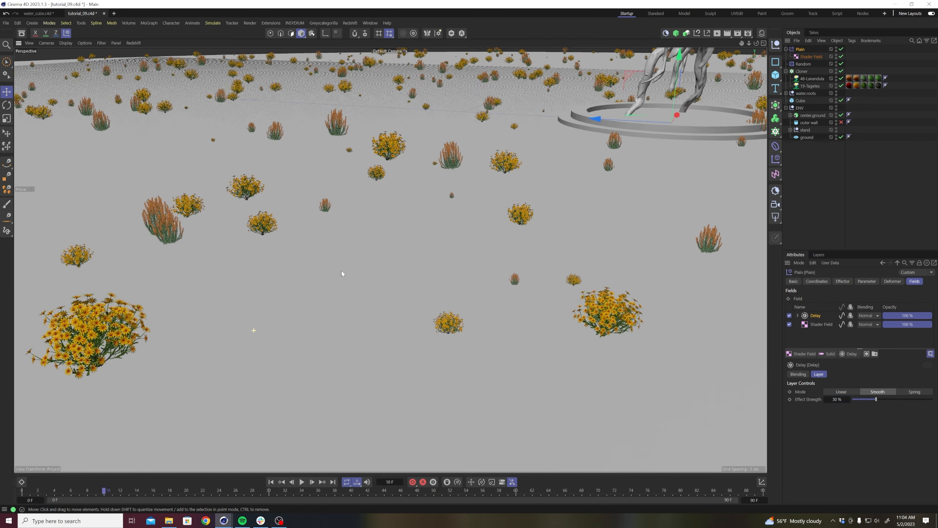
{"action": "scroll", "coordinate": [323, 271], "scroll_direction": "down", "scroll_amount": 2}
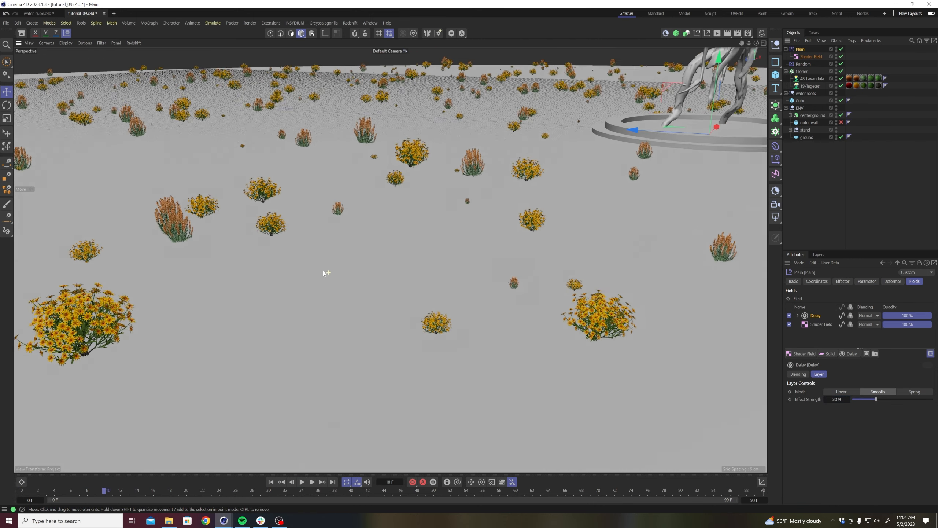
{"action": "left_click", "coordinate": [302, 482]}
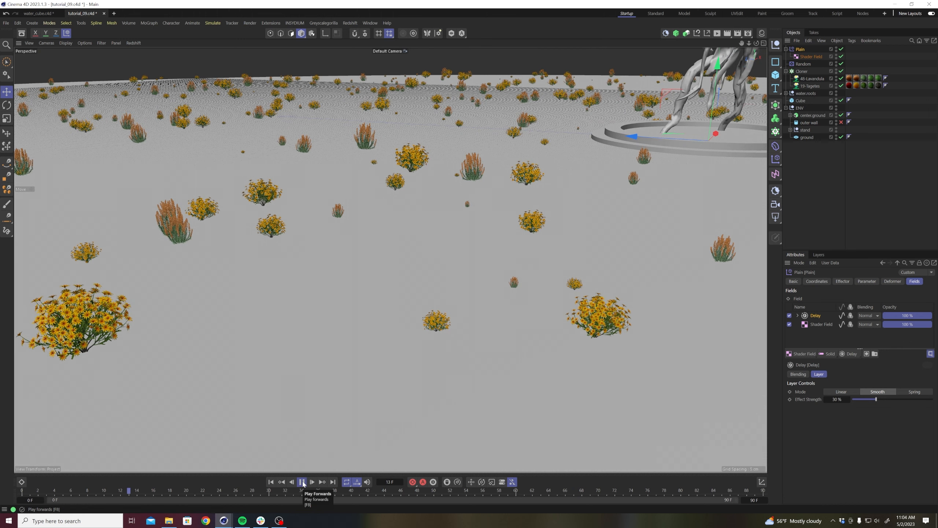
{"action": "left_click", "coordinate": [302, 483]}
Enable rotation on the Plain effector, set its heading rotation to 30° and preview the plant motion.
{"action": "left_click", "coordinate": [806, 49]}
{"action": "left_click", "coordinate": [800, 49]}
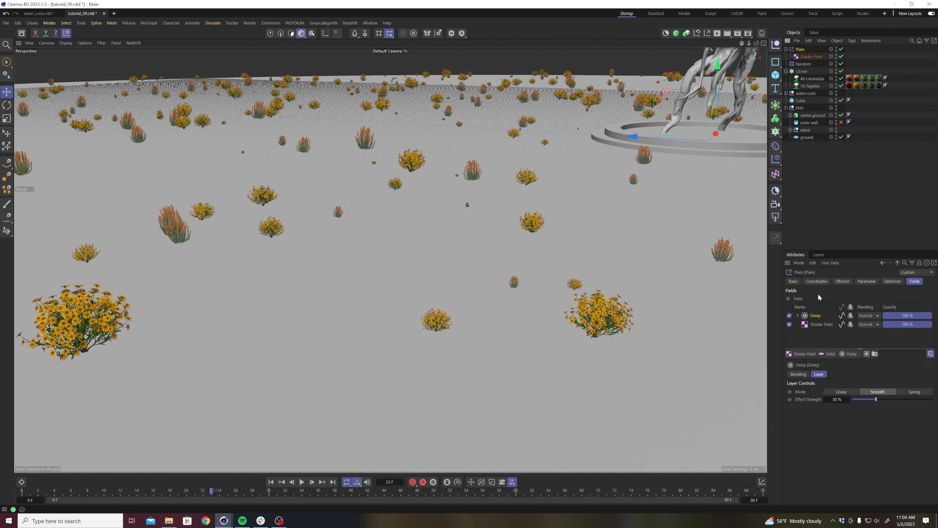
{"action": "left_click", "coordinate": [868, 282]}
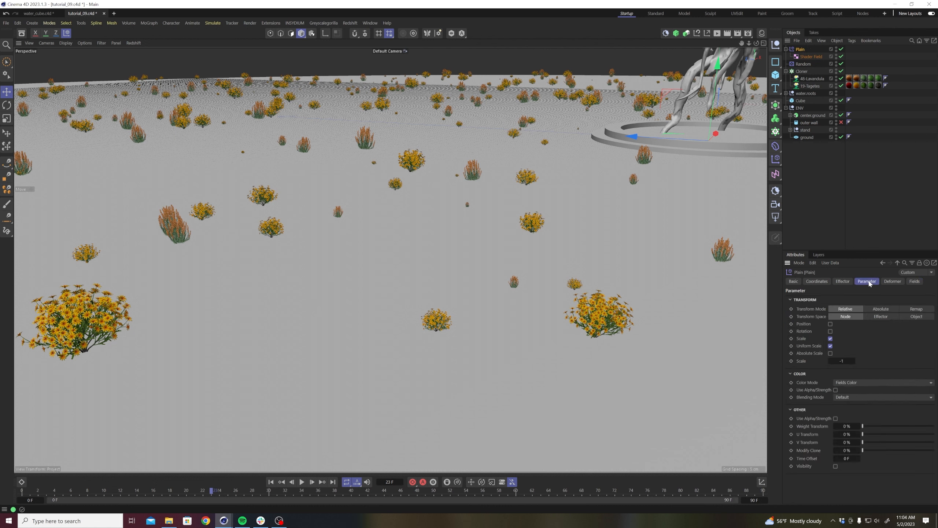
{"action": "left_click", "coordinate": [830, 331]}
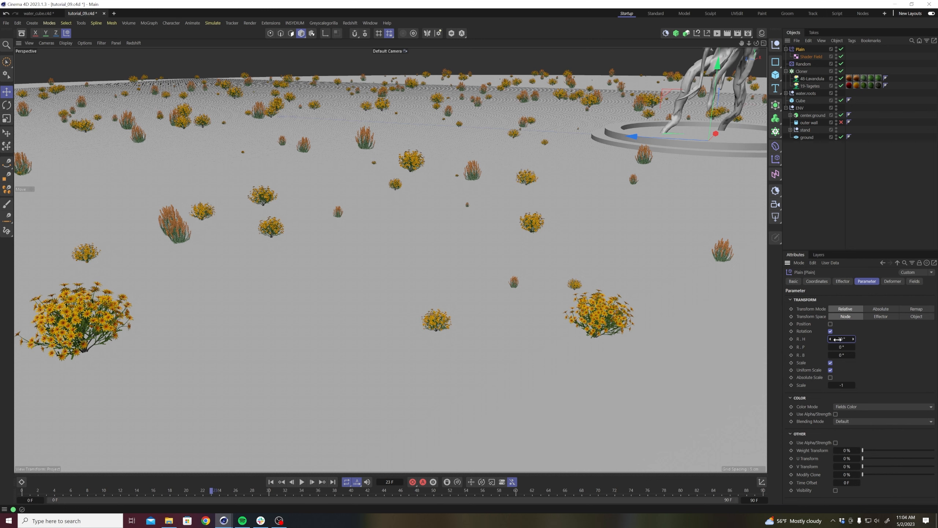
{"action": "key", "text": "Return"}
{"action": "left_click", "coordinate": [302, 483]}
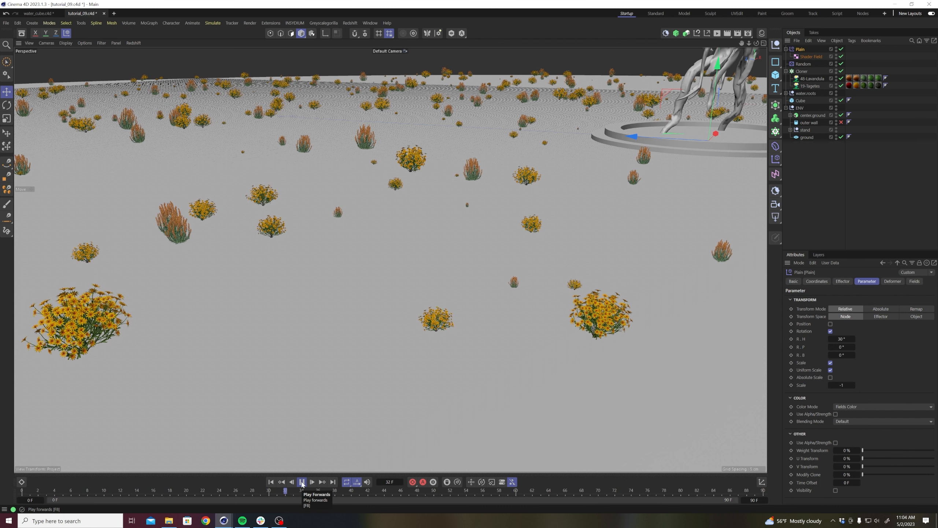
{"action": "left_click", "coordinate": [302, 482]}
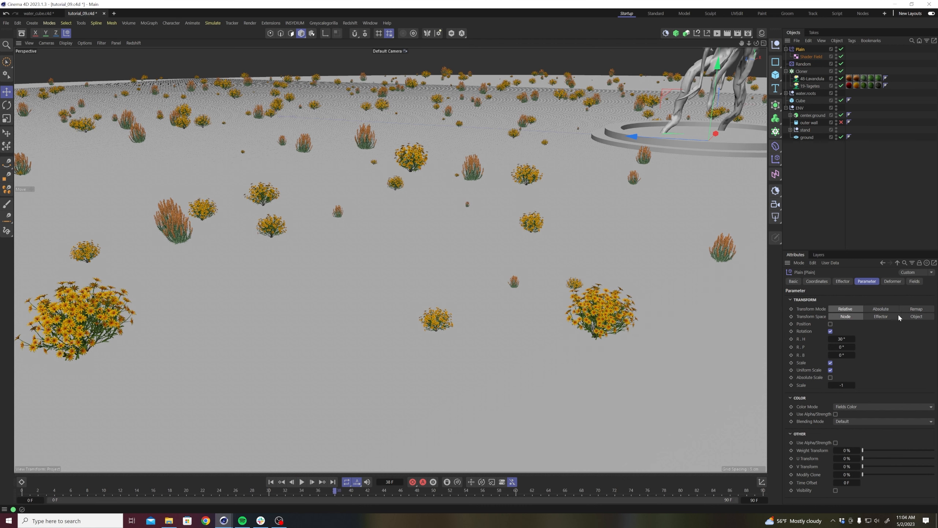
Set the Plain effector's heading rotation to 80° and play the animation from the start to check the plants.
{"action": "left_click", "coordinate": [846, 338]}
{"action": "left_click", "coordinate": [272, 482]}
{"action": "left_click", "coordinate": [303, 482]}
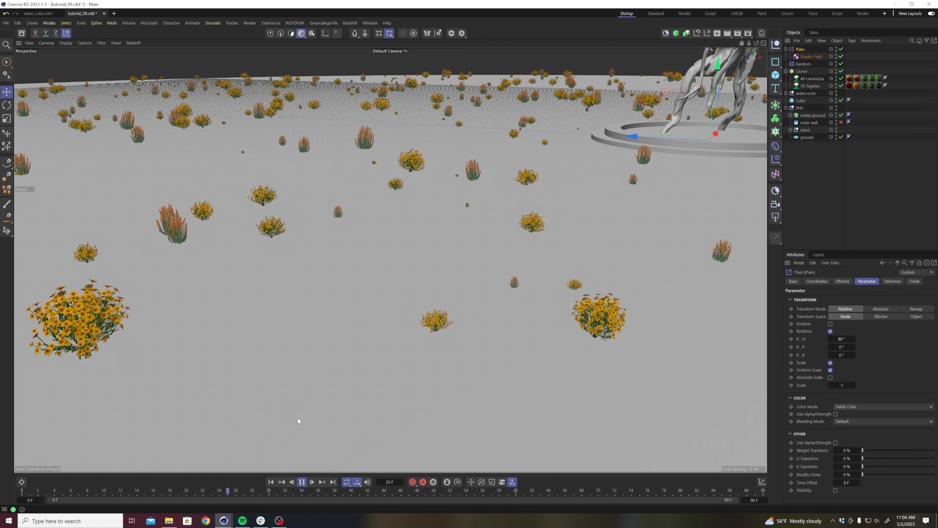
{"action": "left_click", "coordinate": [302, 482]}
{"action": "scroll", "coordinate": [387, 342], "scroll_direction": "down", "scroll_amount": 10}
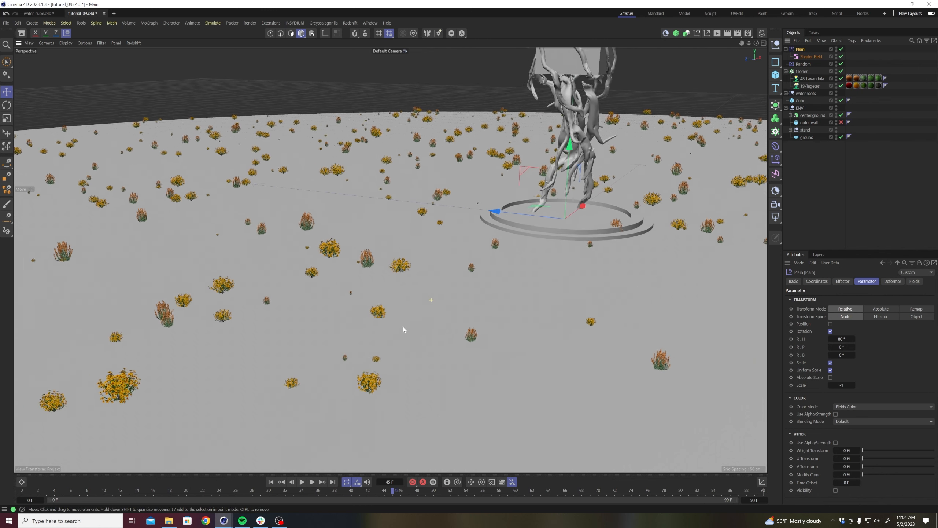
{"action": "left_click_drag", "start_coordinate": [365, 315], "coordinate": [363, 296], "text": "alt"}
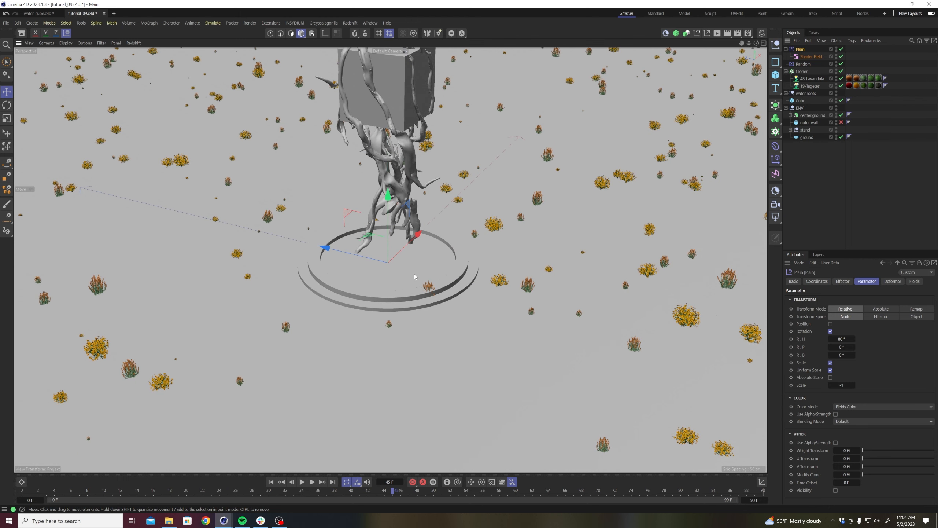
Disable the plant Cloner and collapse the Plain, Cloner and ENV hierarchies.
{"action": "left_click", "coordinate": [271, 482]}
{"action": "left_click", "coordinate": [821, 200]}
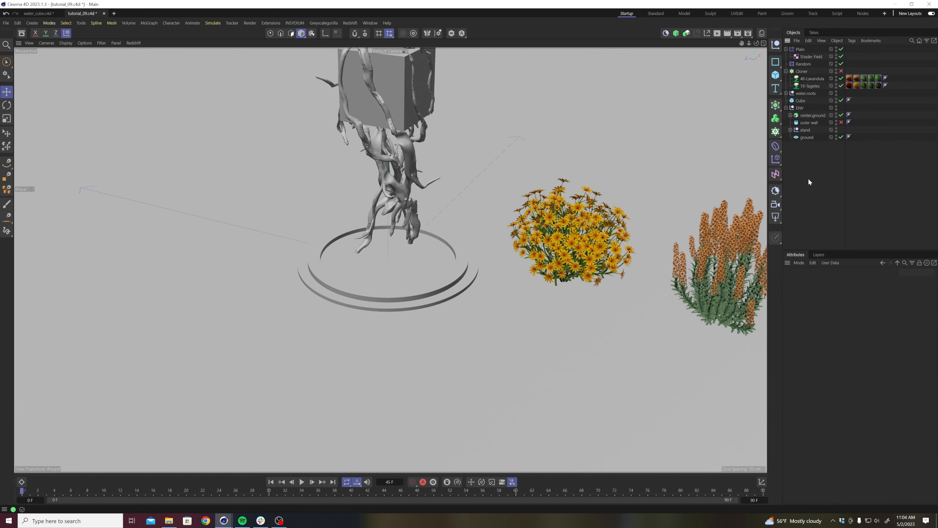
{"action": "left_click", "coordinate": [785, 49]}
{"action": "left_click", "coordinate": [786, 63]}
{"action": "left_click", "coordinate": [786, 86]}
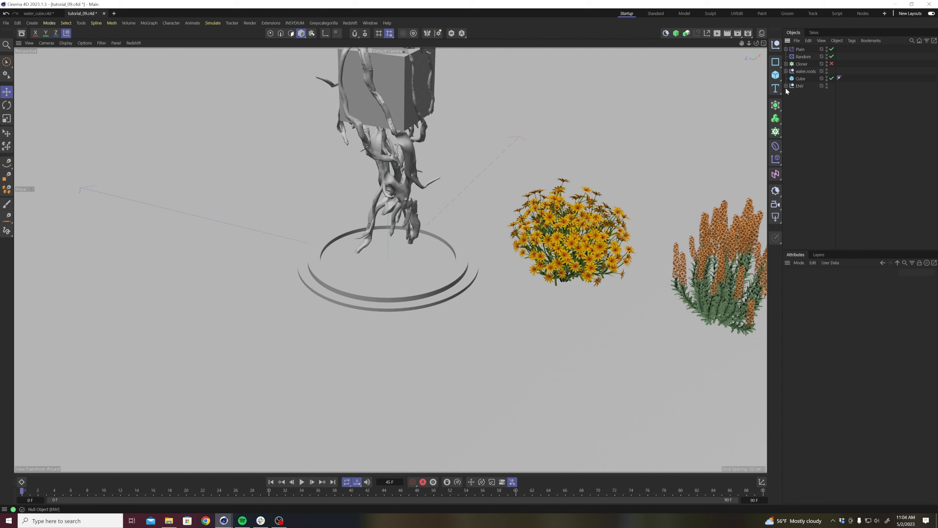
Add an RS Matrix object to the scene.
{"action": "left_click", "coordinate": [776, 107]}
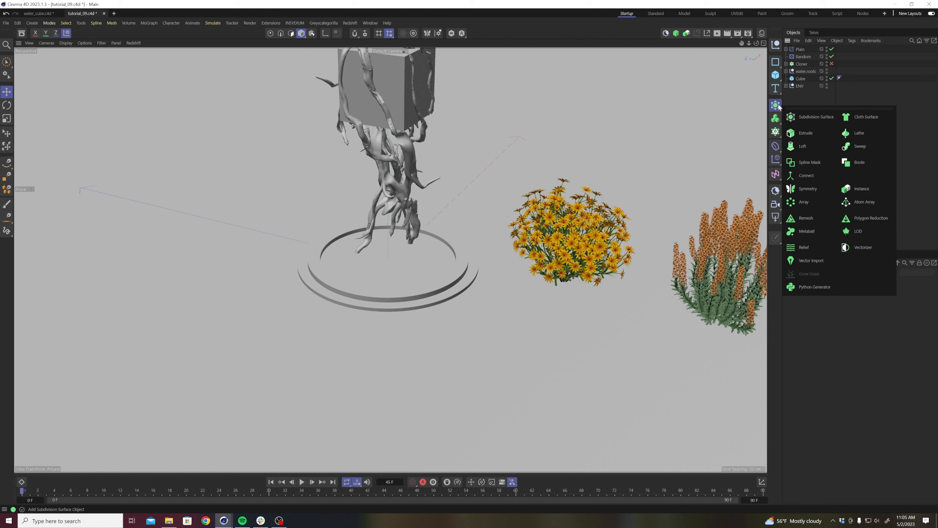
{"action": "left_click", "coordinate": [775, 131]}
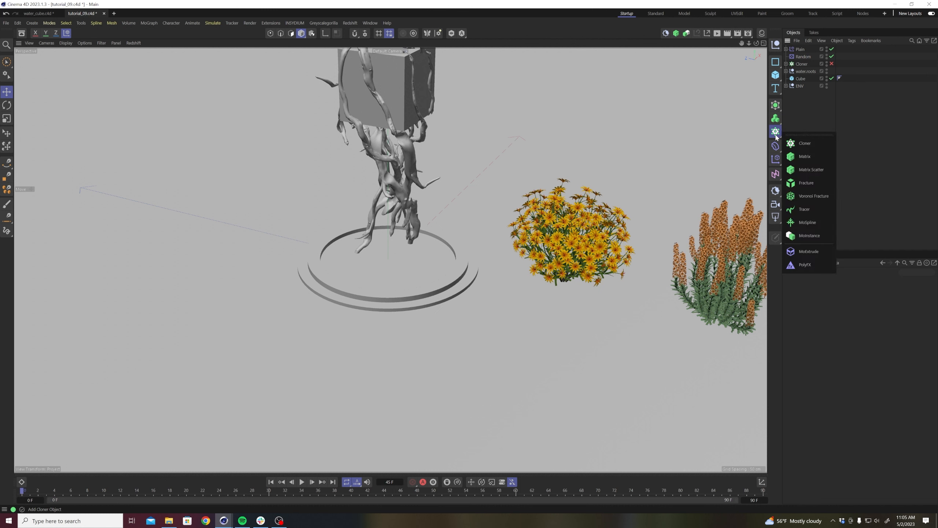
{"action": "left_click", "coordinate": [802, 157]}
{"action": "left_click", "coordinate": [827, 147]}
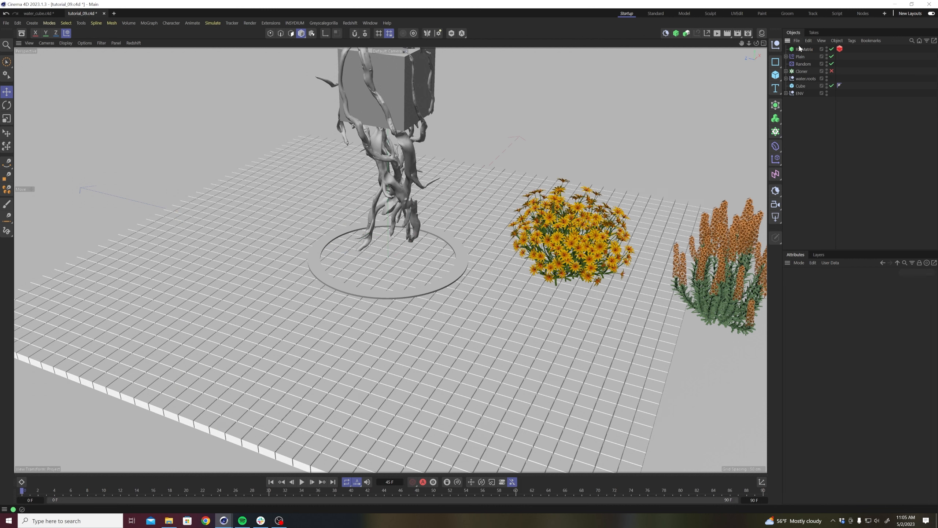
{"action": "scroll", "coordinate": [335, 266], "scroll_direction": "down", "scroll_amount": 10}
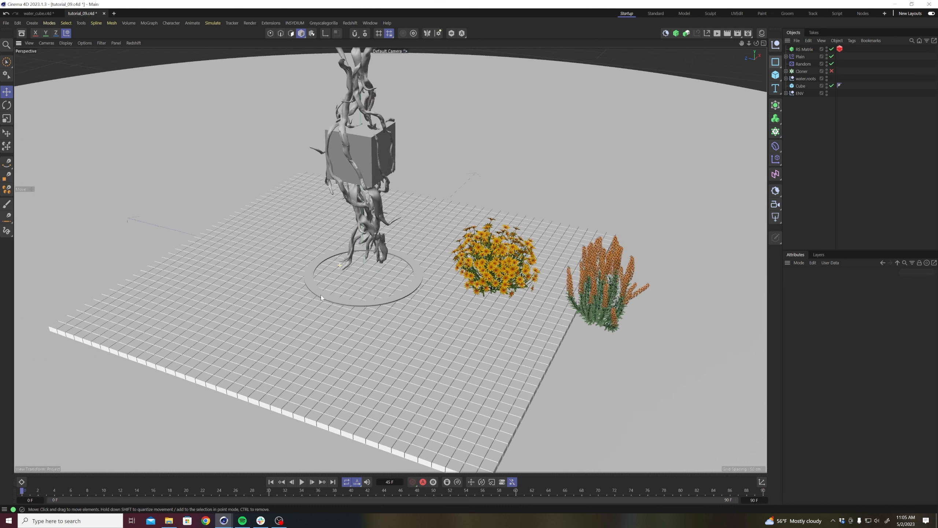
{"action": "middle_click_drag", "start_coordinate": [364, 261], "coordinate": [394, 272], "text": "alt"}
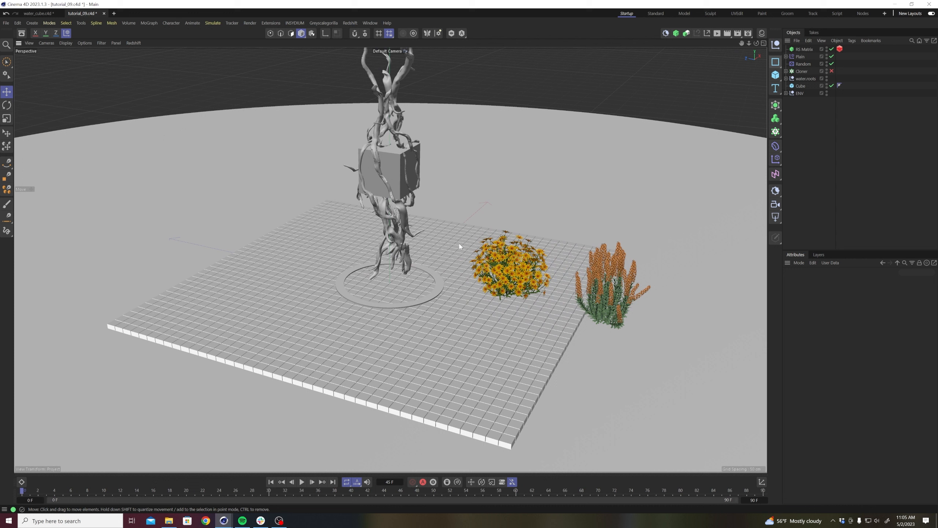
Set the RS Matrix object's distribution mode to Object.
{"action": "left_click", "coordinate": [809, 49]}
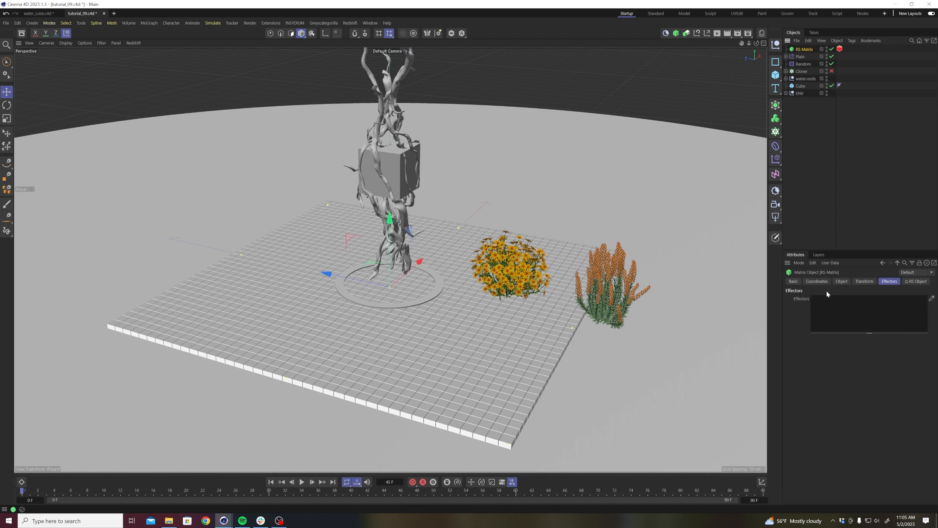
{"action": "left_click", "coordinate": [844, 281]}
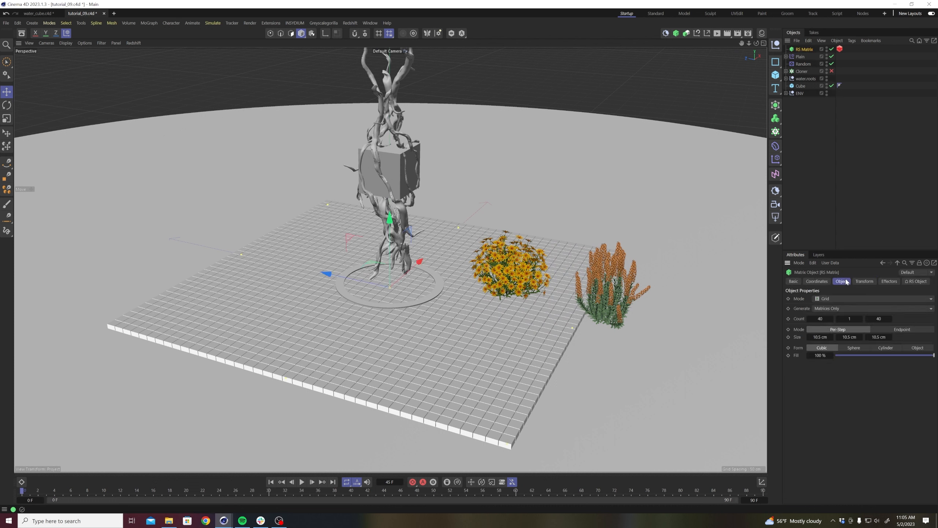
{"action": "left_click", "coordinate": [837, 299]}
{"action": "left_click", "coordinate": [837, 309]}
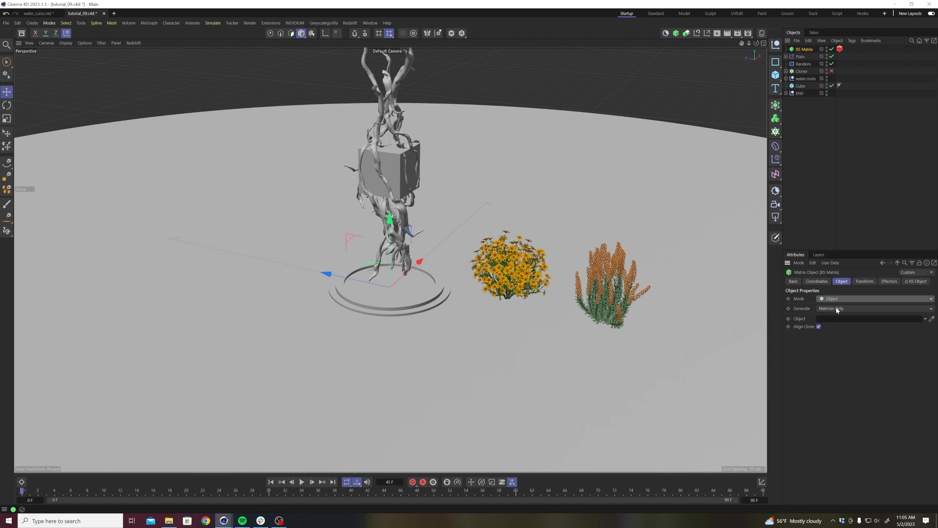
Distribute the RS Matrix over the ground object from the ENV group and set its count to 20000.
{"action": "left_click", "coordinate": [787, 94]}
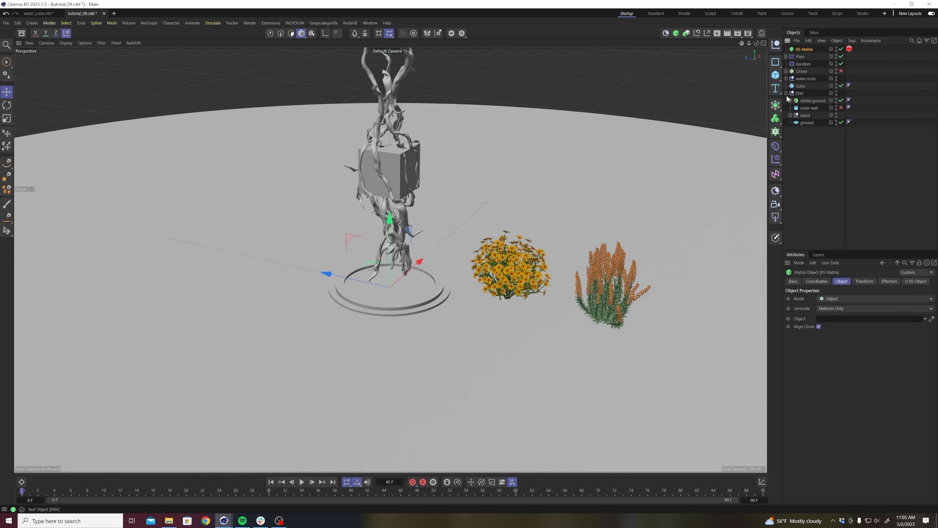
{"action": "left_click_drag", "start_coordinate": [828, 300], "coordinate": [828, 318]}
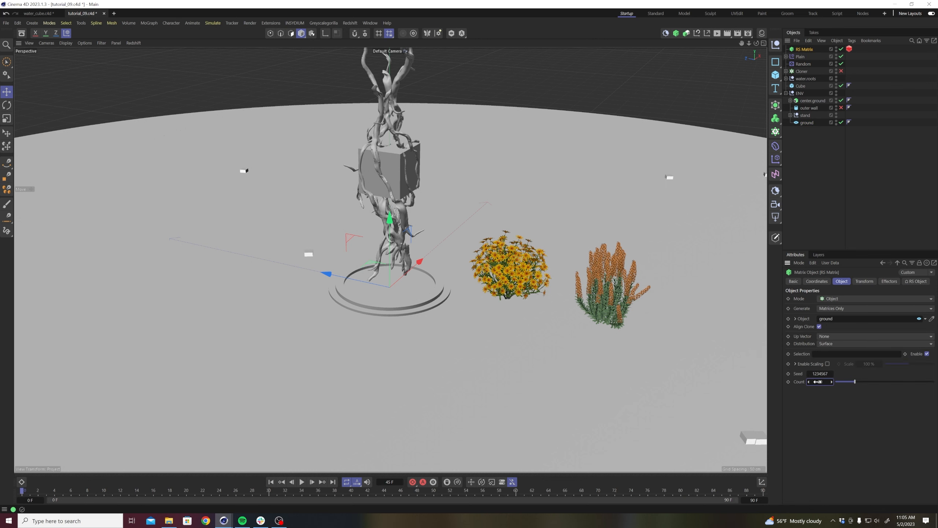
{"action": "left_click_drag", "start_coordinate": [819, 381], "coordinate": [819, 381]}
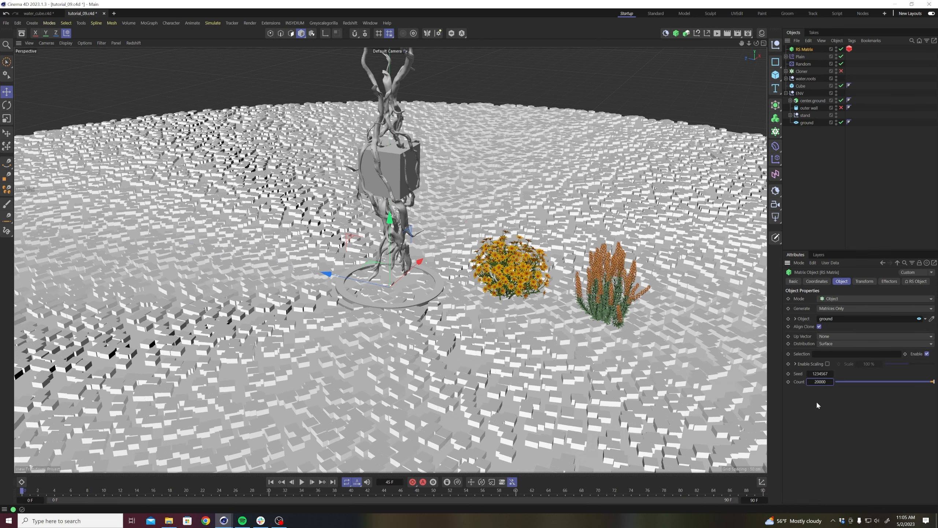
Set the RS Matrix's transform pitch rotation to -90° and compare it with the Cloner's transform values.
{"action": "right_click_drag", "start_coordinate": [430, 304], "coordinate": [395, 304], "text": "alt"}
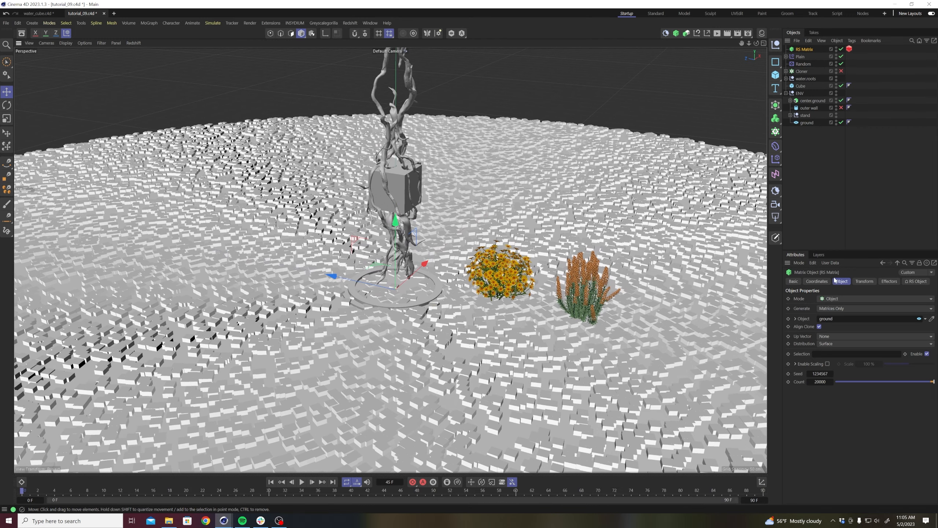
{"action": "left_click", "coordinate": [865, 281]}
{"action": "left_click", "coordinate": [868, 318]}
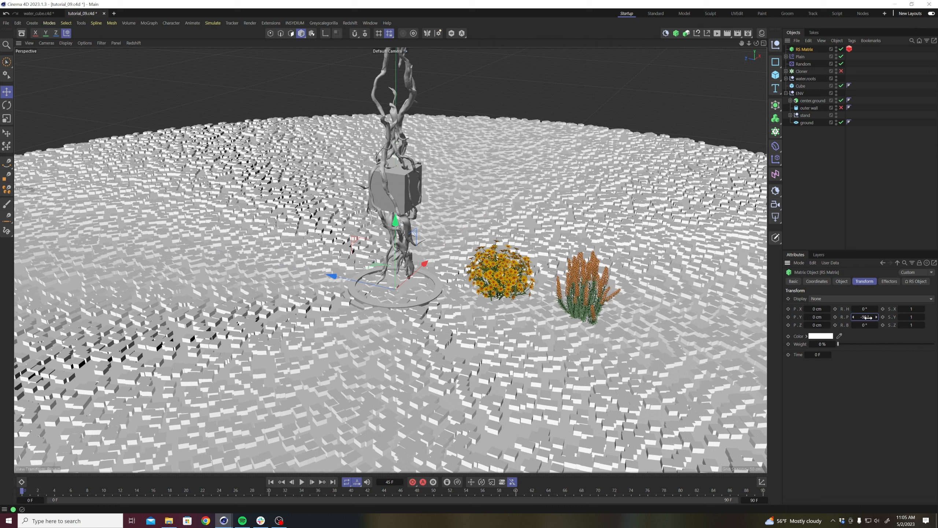
{"action": "left_click", "coordinate": [802, 72]}
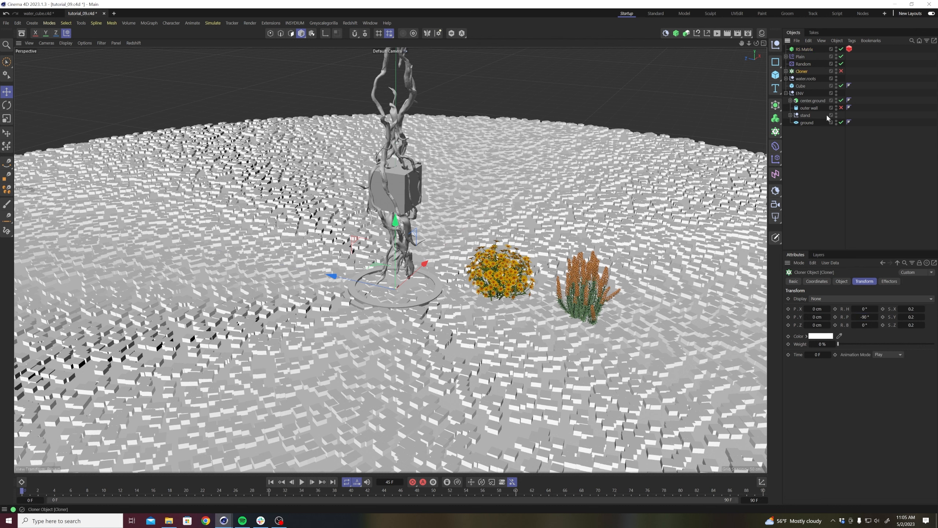
{"action": "left_click", "coordinate": [805, 50]}
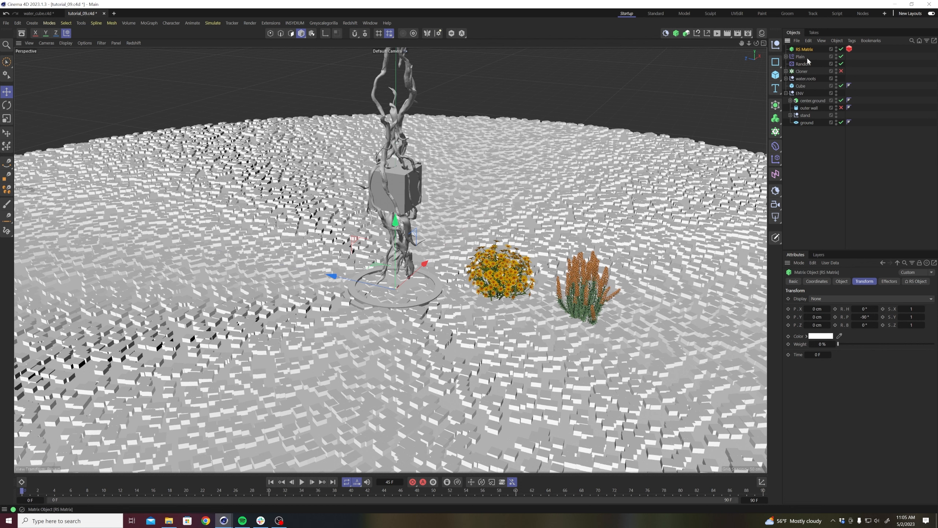
Set the RS Object tag's particle mode to Custom Objects and add the Lavandula and Tagetes plants as custom objects.
{"action": "left_click", "coordinate": [849, 49]}
{"action": "left_click", "coordinate": [845, 306]}
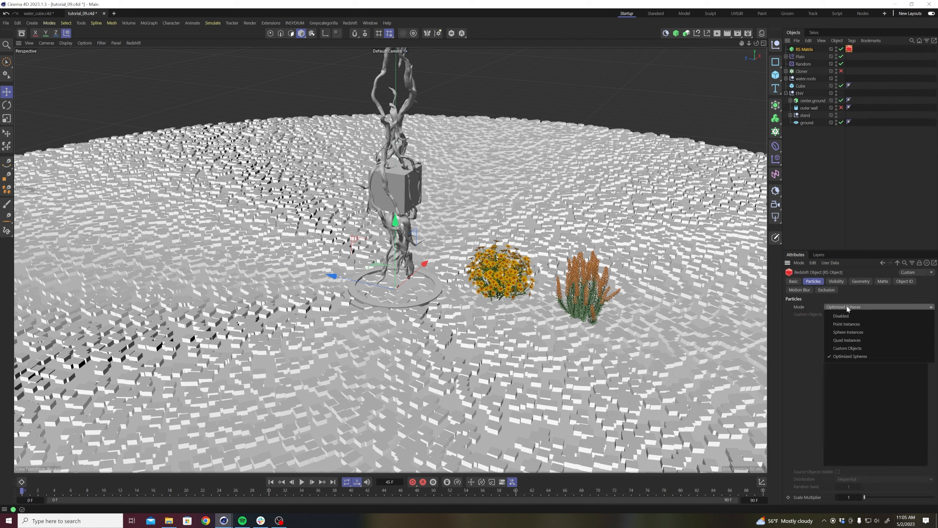
{"action": "left_click", "coordinate": [847, 348]}
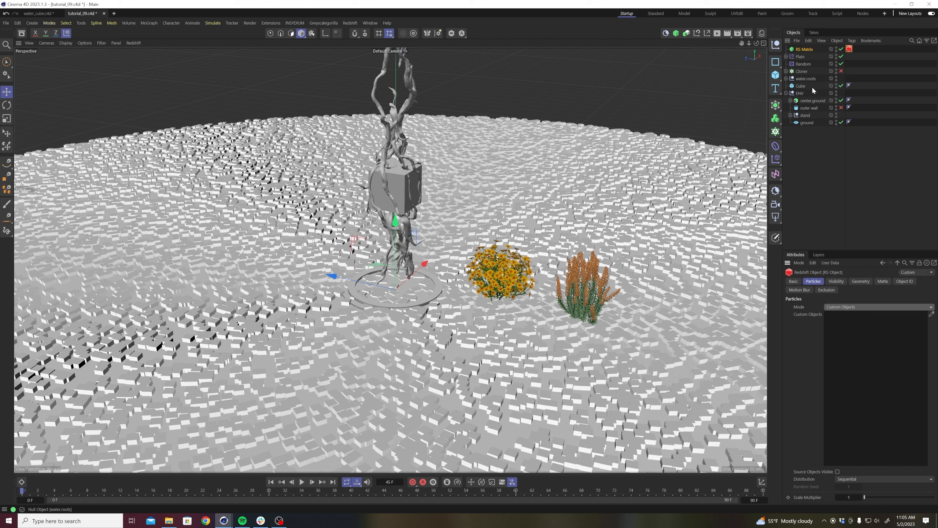
{"action": "left_click", "coordinate": [786, 72]}
{"action": "left_click_drag", "start_coordinate": [811, 78], "coordinate": [849, 349]}
{"action": "left_click_drag", "start_coordinate": [819, 86], "coordinate": [878, 357]}
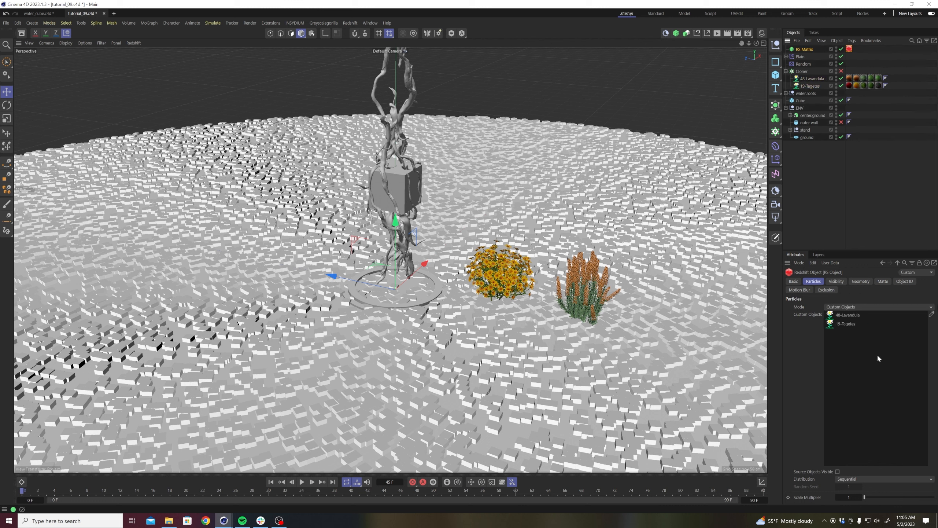
Set the RS Object tag's custom object distribution to Random and collapse the Cloner hierarchy.
{"action": "left_click", "coordinate": [856, 479]}
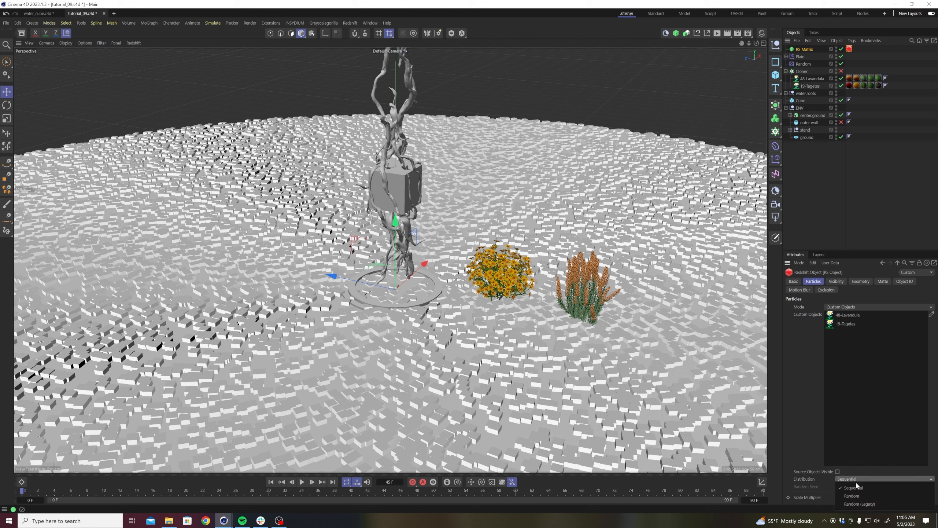
{"action": "left_click", "coordinate": [853, 495]}
{"action": "left_click", "coordinate": [868, 192]}
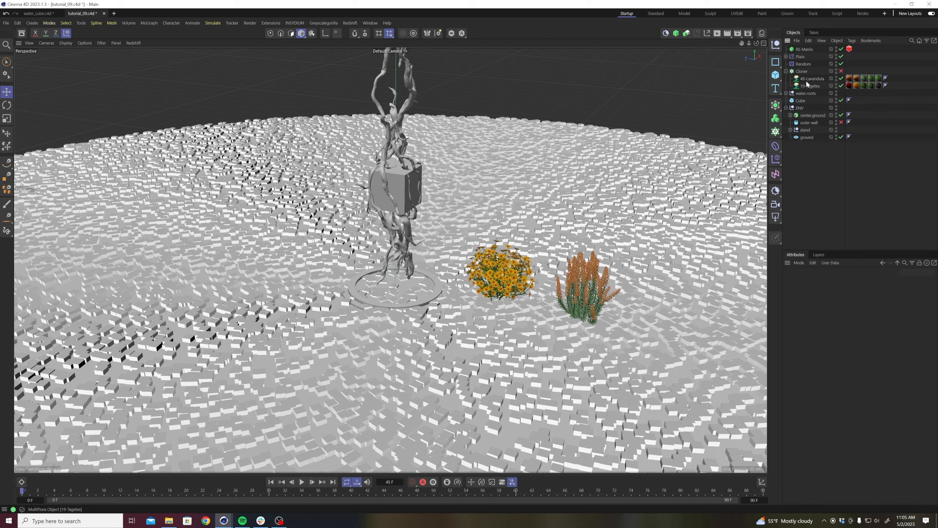
{"action": "left_click", "coordinate": [786, 71]}
Add the Random and Plain effectors to the RS Matrix and play the animation to check the scatter.
{"action": "left_click", "coordinate": [804, 49]}
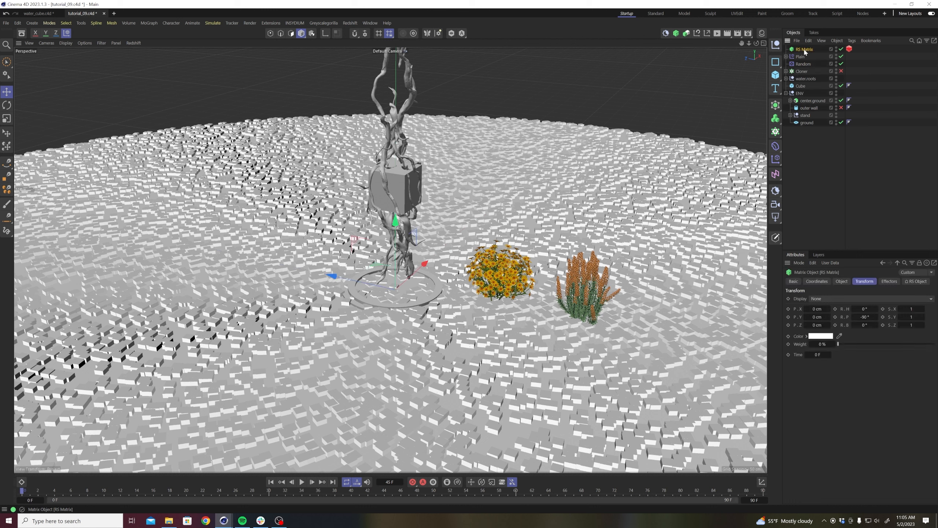
{"action": "left_click", "coordinate": [889, 281]}
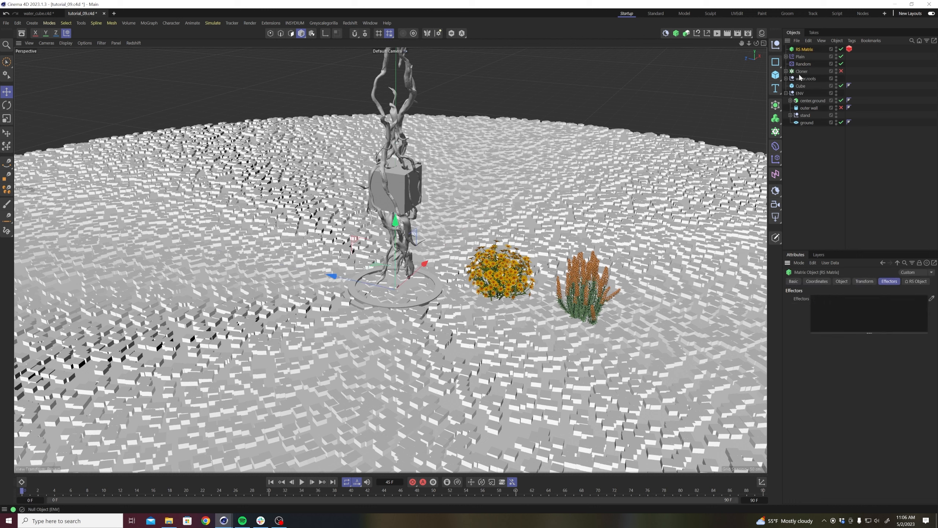
{"action": "left_click_drag", "start_coordinate": [799, 64], "coordinate": [863, 315]}
{"action": "left_click_drag", "start_coordinate": [800, 57], "coordinate": [837, 300]}
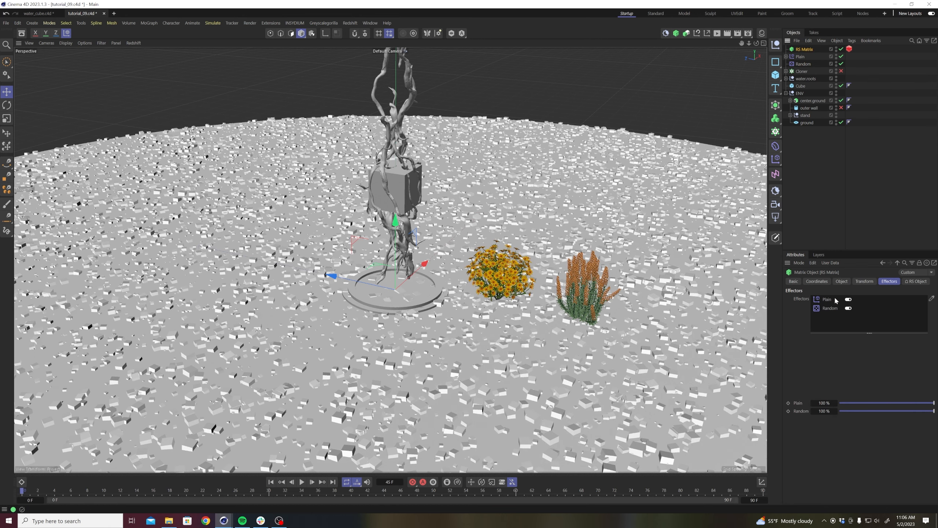
{"action": "left_click", "coordinate": [301, 481]}
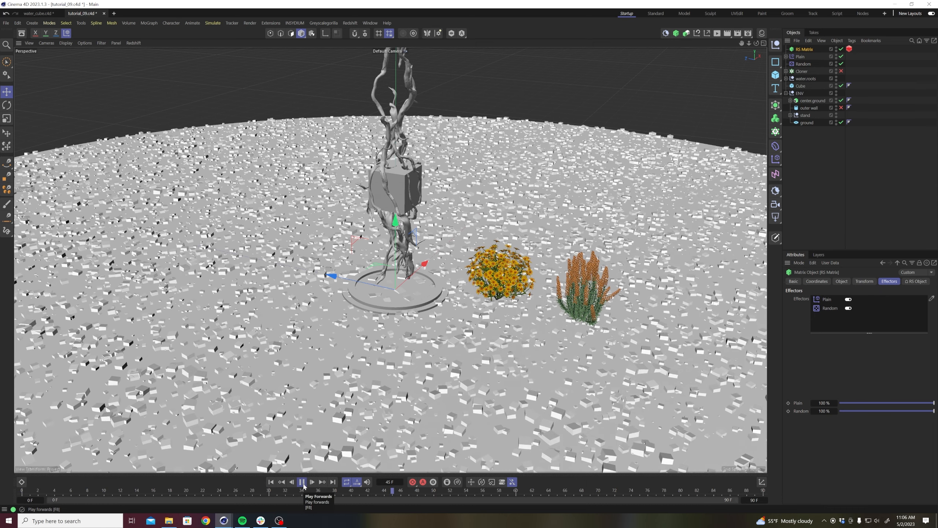
{"action": "left_click", "coordinate": [302, 481]}
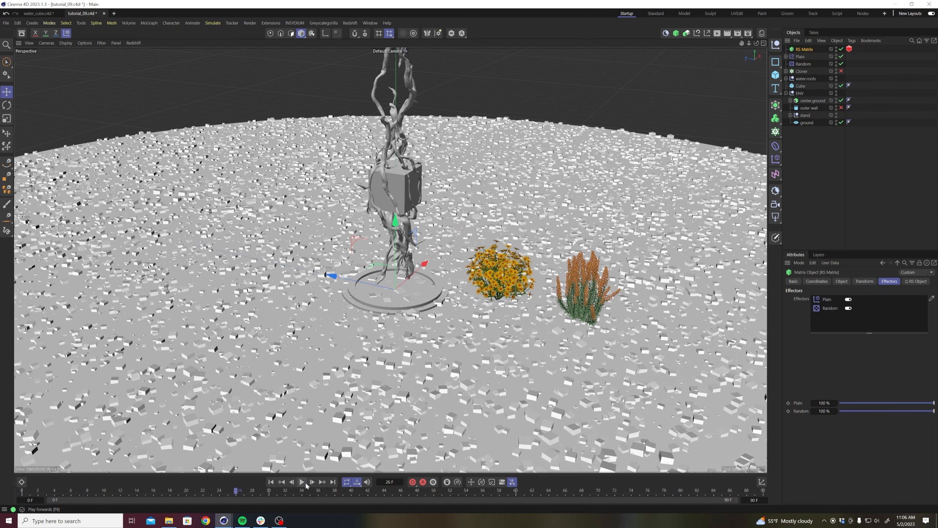
Open the noise shader of the Shader Field layer in the Plain effector's fields.
{"action": "left_click", "coordinate": [800, 56]}
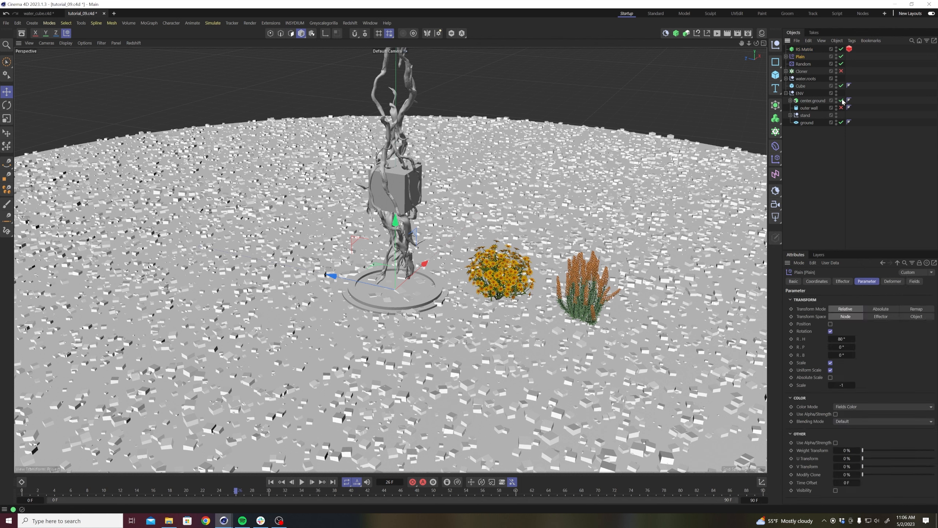
{"action": "left_click", "coordinate": [786, 57]}
{"action": "left_click", "coordinate": [806, 65]}
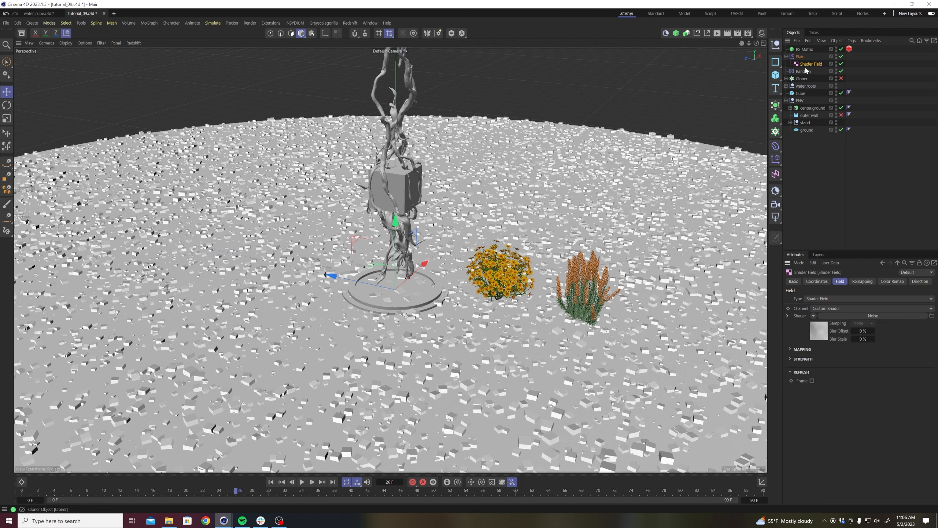
{"action": "left_click", "coordinate": [800, 56]}
{"action": "left_click", "coordinate": [910, 282]}
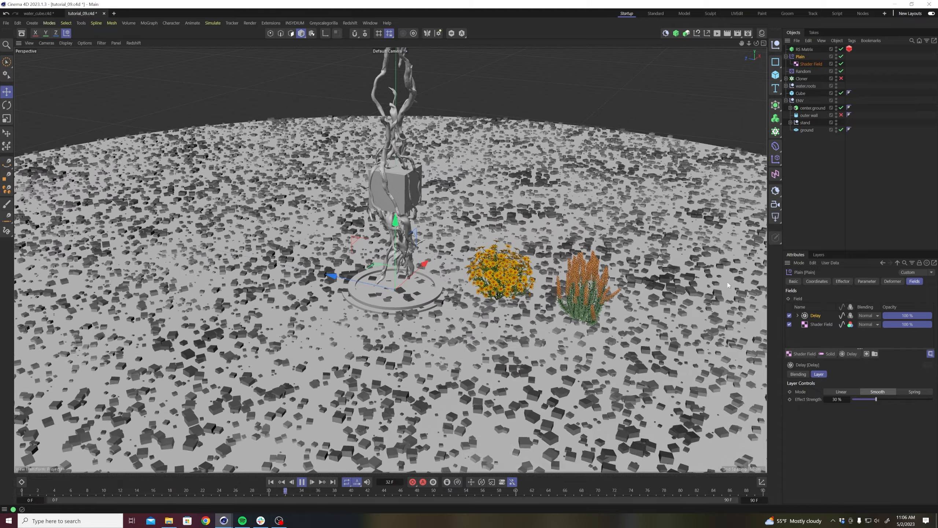
{"action": "left_click", "coordinate": [820, 324]}
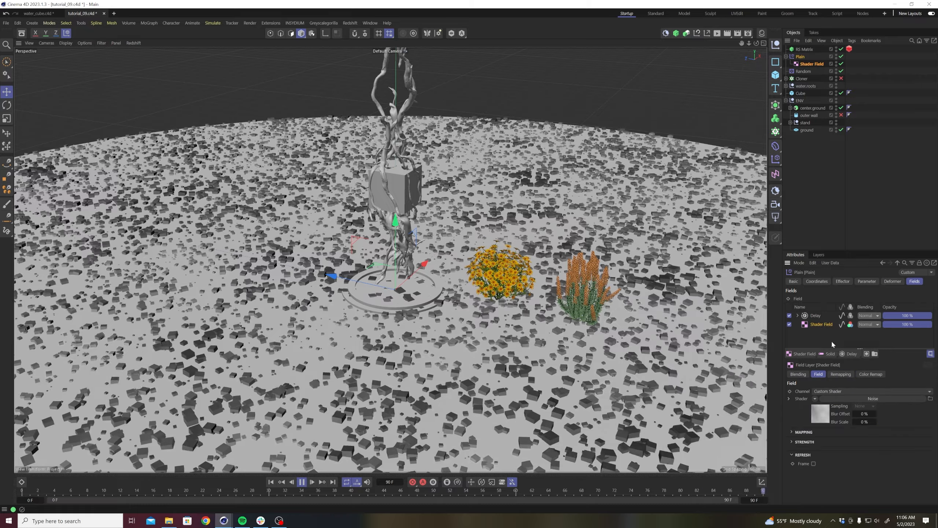
{"action": "left_click", "coordinate": [828, 411]}
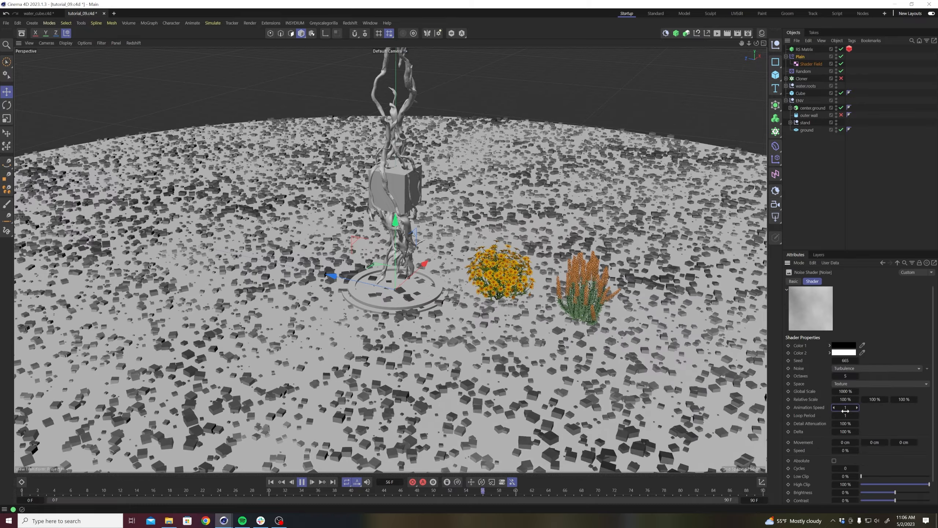
Try animation speeds of 0.5 and 0.1 for the Shader Field's noise shader.
{"action": "type", "text": "0.5"}
{"action": "key", "text": "Return"}
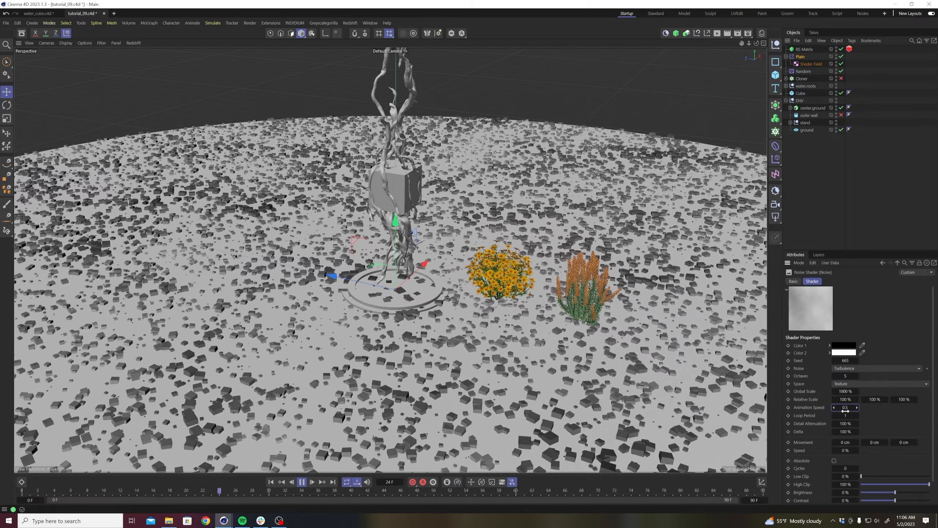
{"action": "double_click", "coordinate": [845, 407]}
{"action": "type", "text": "0.1"}
{"action": "key", "text": "Return"}
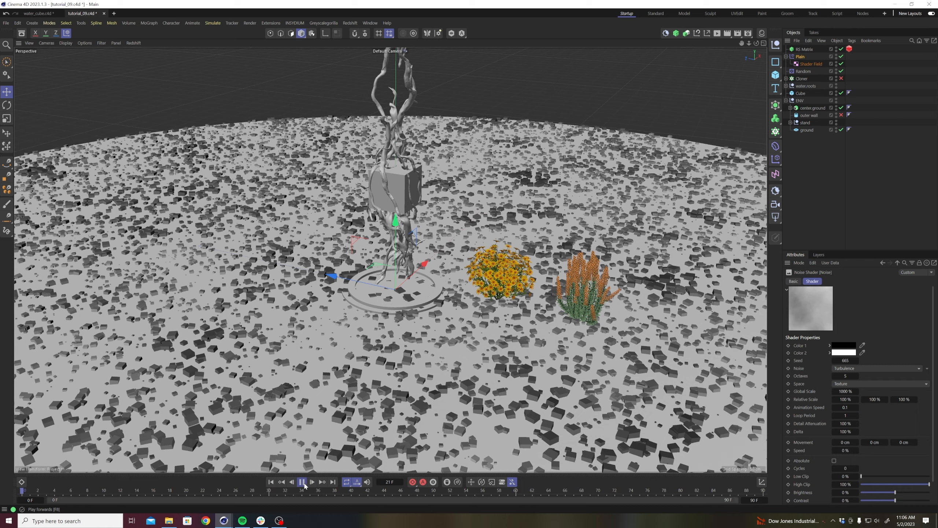
Set the noise shader's animation speed to 0.001 and play the animation to check the motion.
{"action": "left_click", "coordinate": [301, 482]}
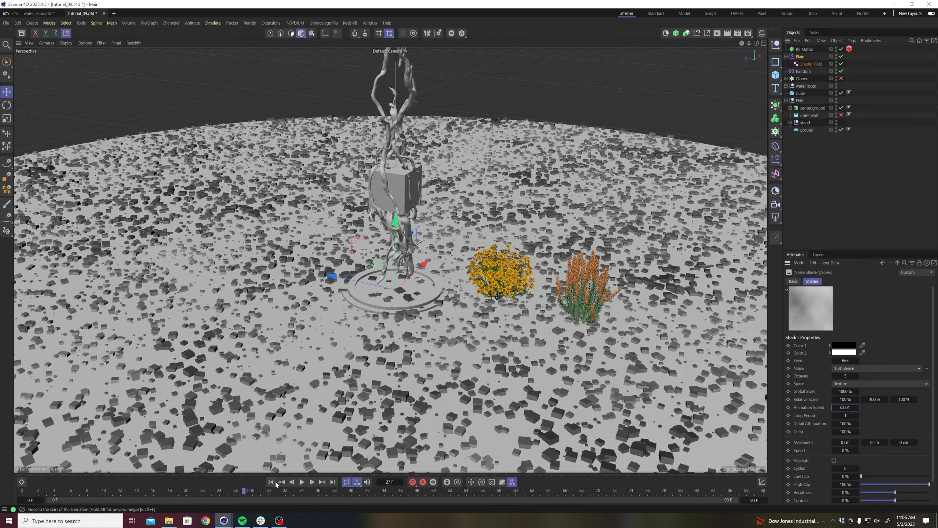
{"action": "left_click", "coordinate": [302, 483]}
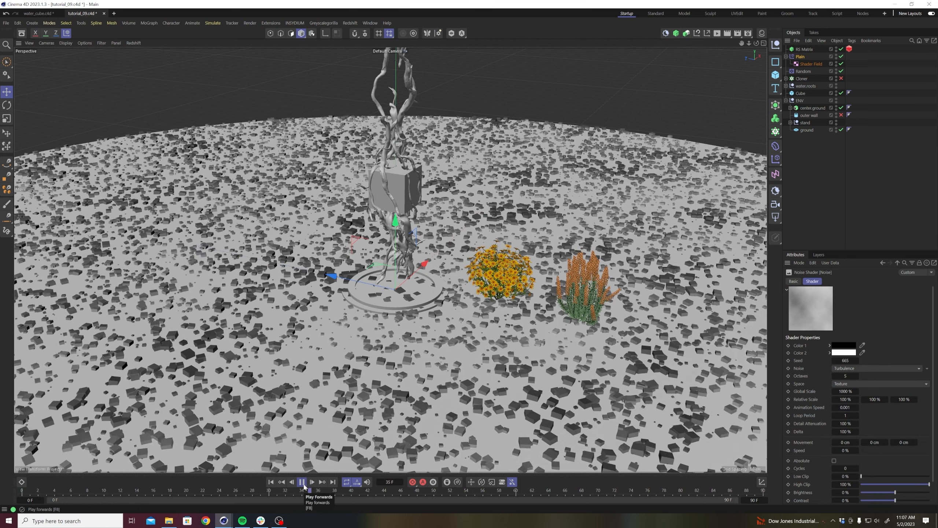
{"action": "left_click", "coordinate": [302, 482]}
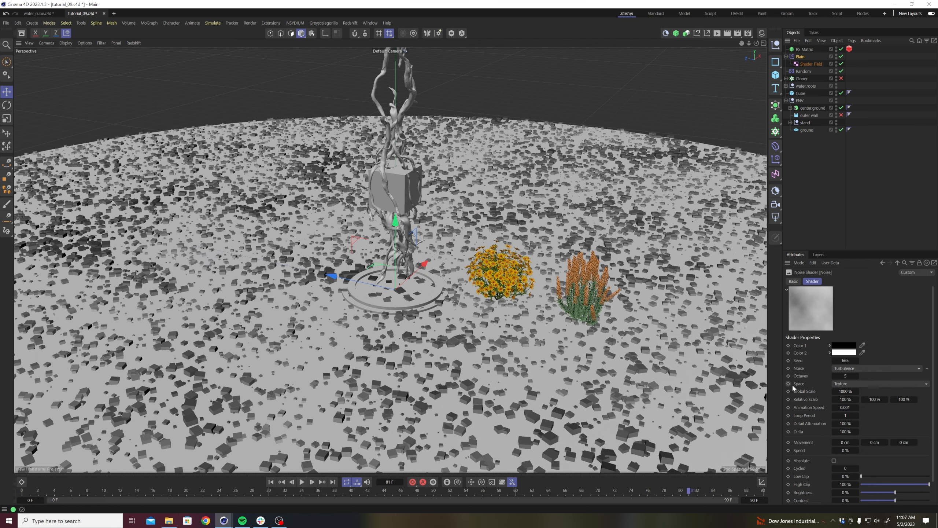
Set the noise shader's global scale to 2356% and play the animation from the start.
{"action": "left_click_drag", "start_coordinate": [840, 393], "coordinate": [883, 393]}
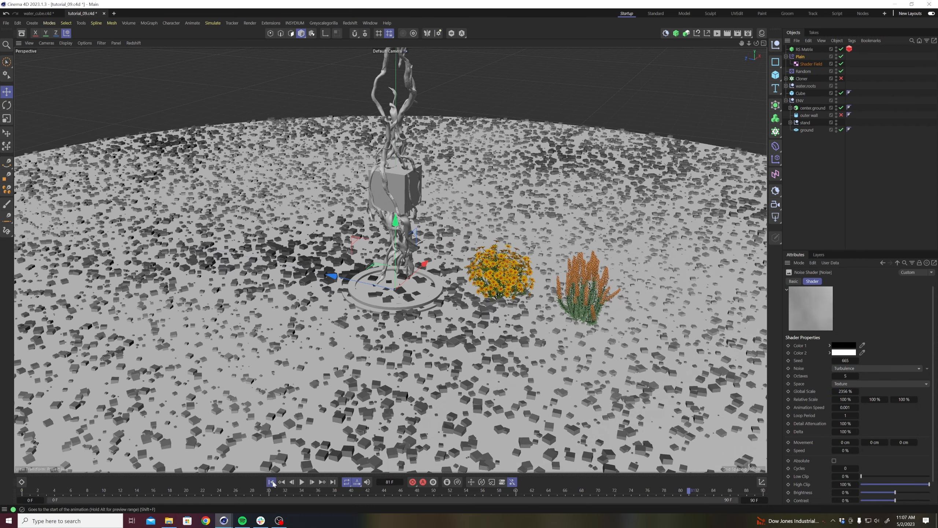
{"action": "left_click", "coordinate": [271, 482]}
{"action": "left_click", "coordinate": [301, 482]}
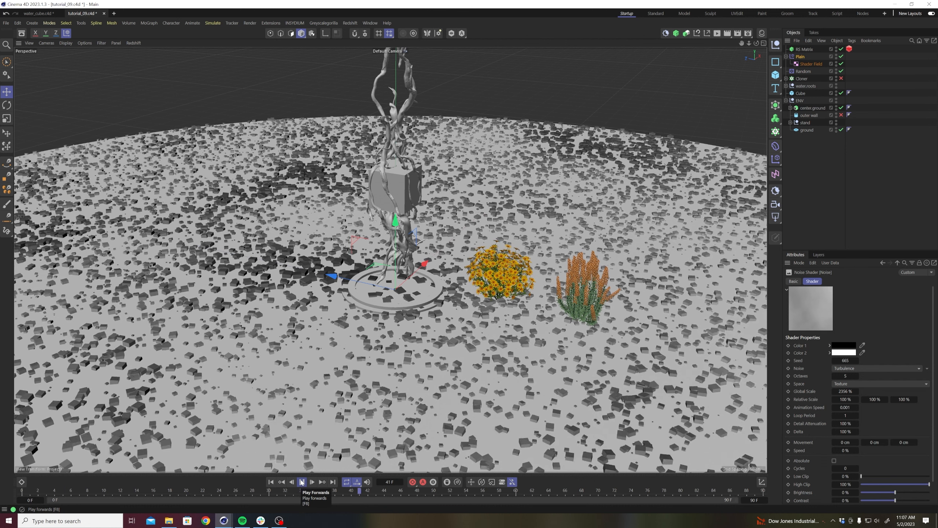
{"action": "left_click", "coordinate": [302, 481]}
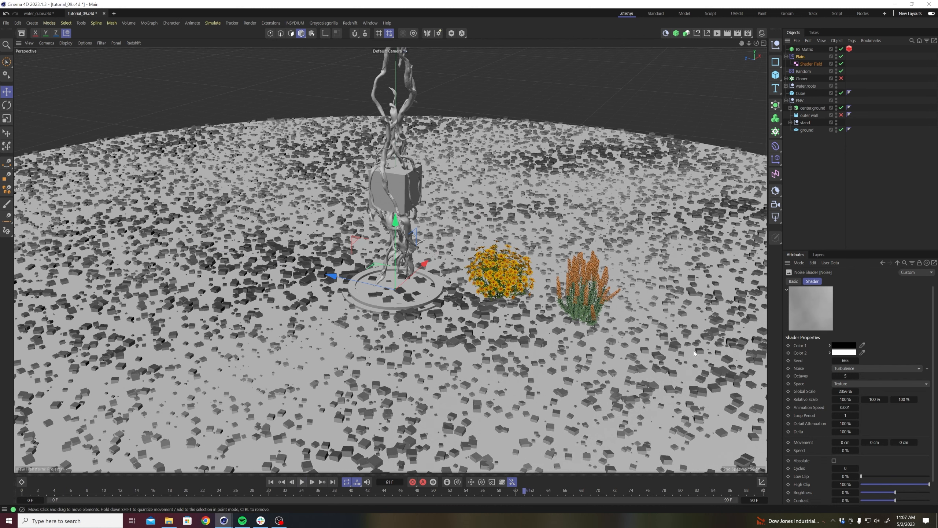
Play the animation to check the Plain effector's Delay layer and set that layer's effect strength to 89%.
{"action": "left_click", "coordinate": [803, 50]}
{"action": "left_click", "coordinate": [888, 281]}
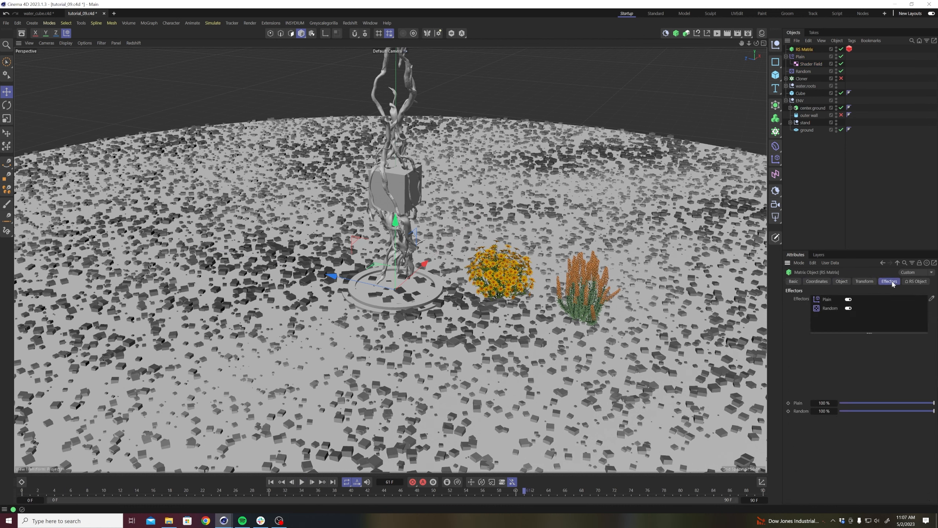
{"action": "left_click", "coordinate": [800, 57]}
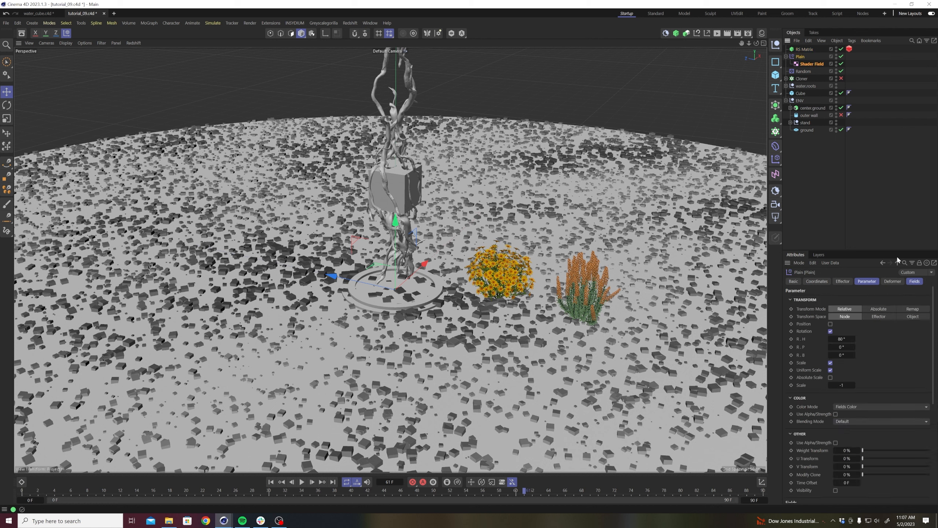
{"action": "left_click", "coordinate": [914, 281]}
{"action": "left_click", "coordinate": [817, 316]}
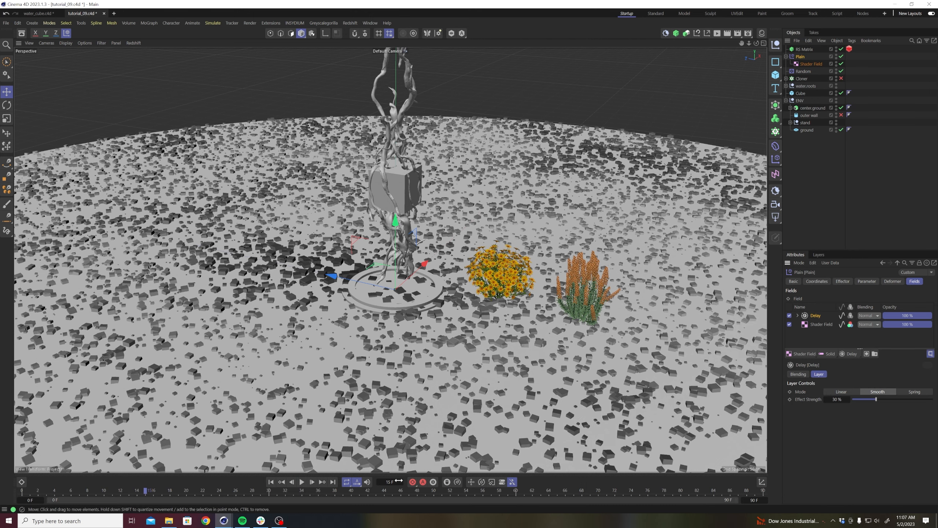
{"action": "left_click", "coordinate": [303, 482]}
{"action": "left_click", "coordinate": [302, 481]}
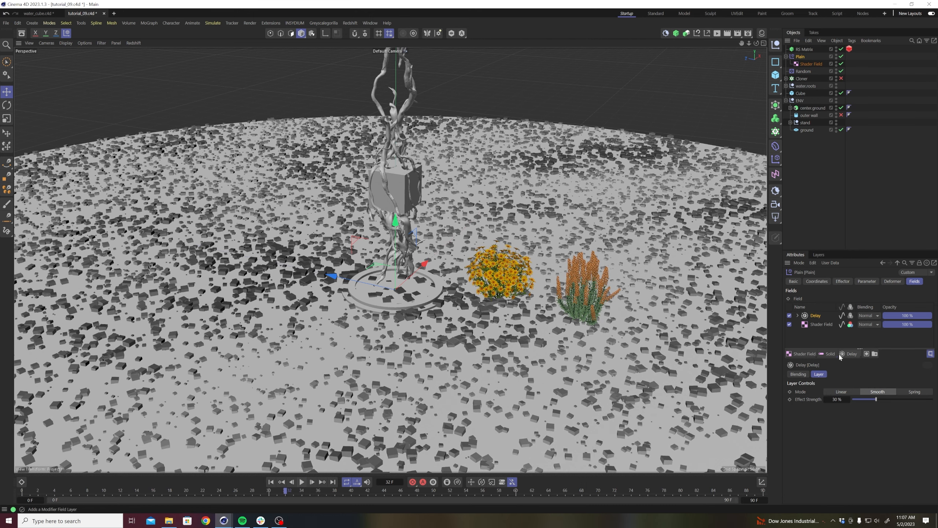
{"action": "left_click_drag", "start_coordinate": [888, 399], "coordinate": [923, 399]}
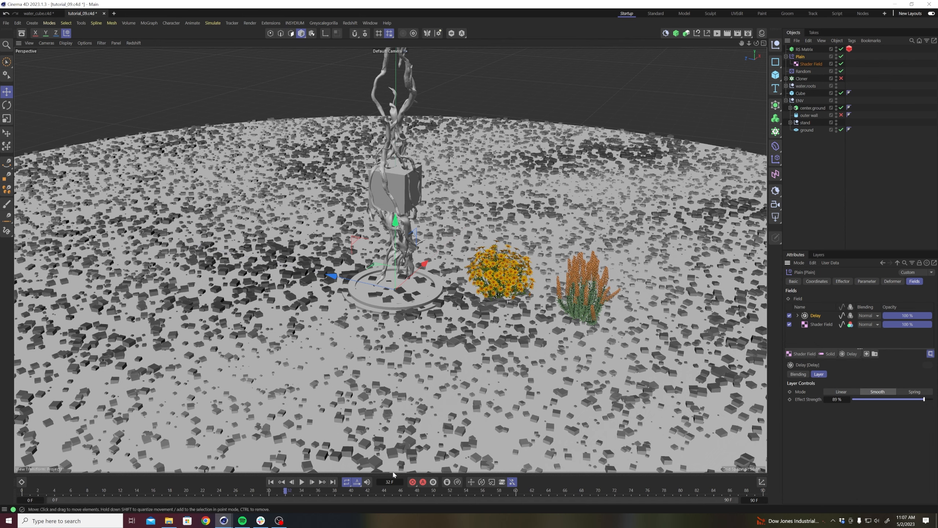
Play the animation and try an effect strength of 5% for the Plain effector's Delay layer.
{"action": "left_click", "coordinate": [301, 482]}
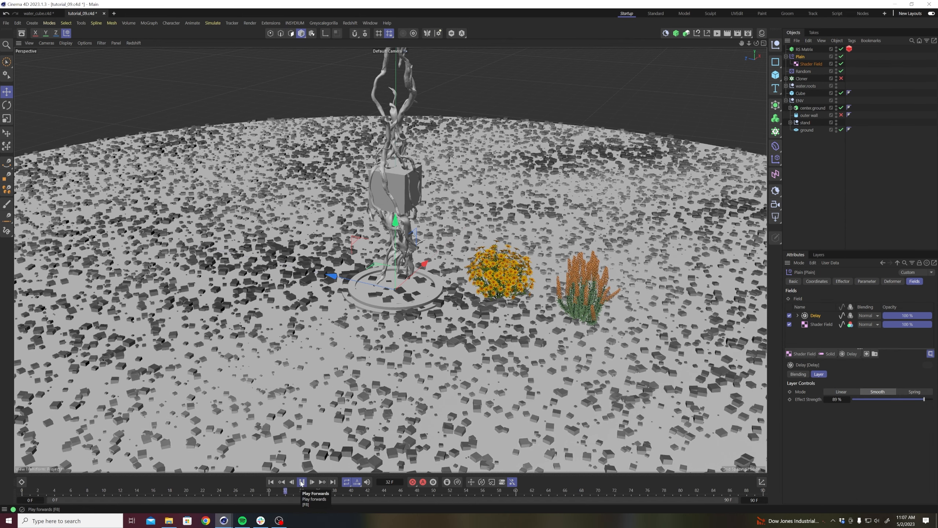
{"action": "left_click", "coordinate": [301, 482]}
{"action": "left_click", "coordinate": [856, 399]}
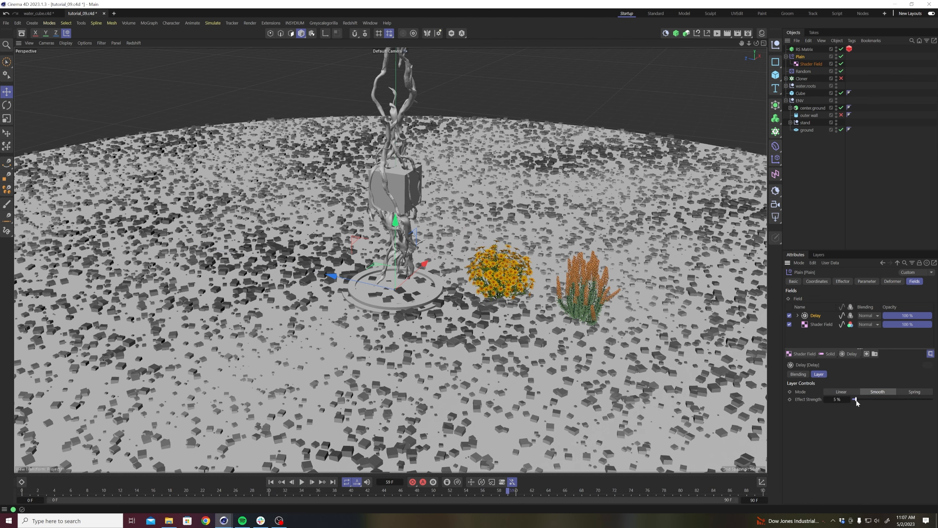
{"action": "left_click", "coordinate": [301, 482]}
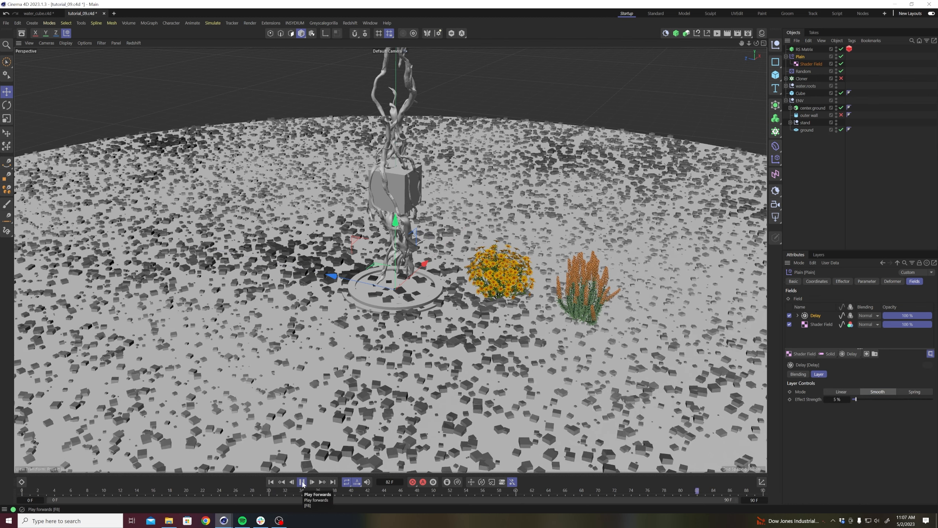
{"action": "left_click", "coordinate": [302, 481]}
Try a Delay effect strength of 0%, settle on 53%, and play the animation to check the motion.
{"action": "left_click_drag", "start_coordinate": [864, 402], "coordinate": [848, 403]}
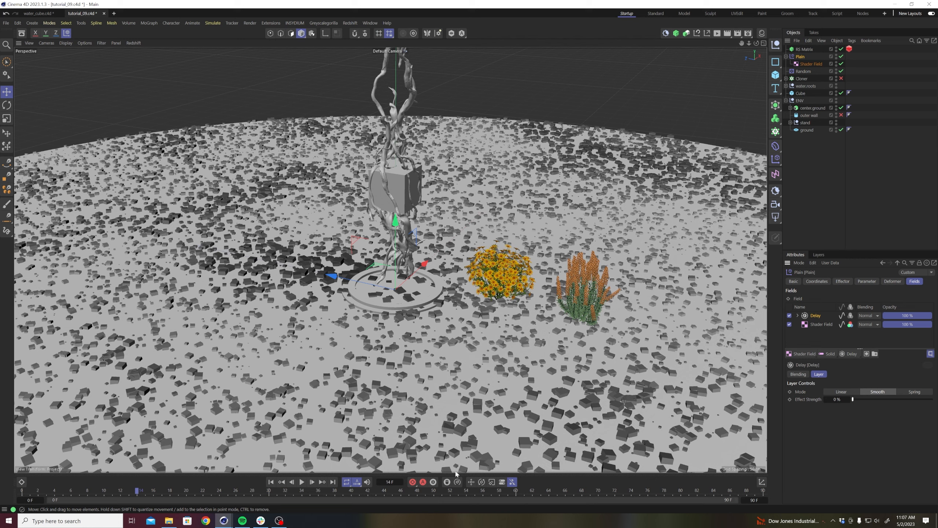
{"action": "left_click", "coordinate": [301, 482]}
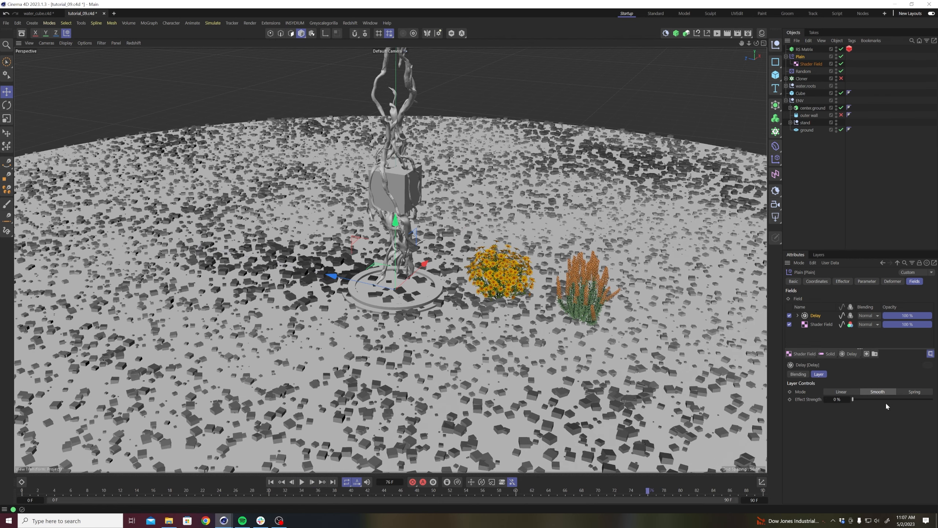
{"action": "left_click", "coordinate": [302, 483]}
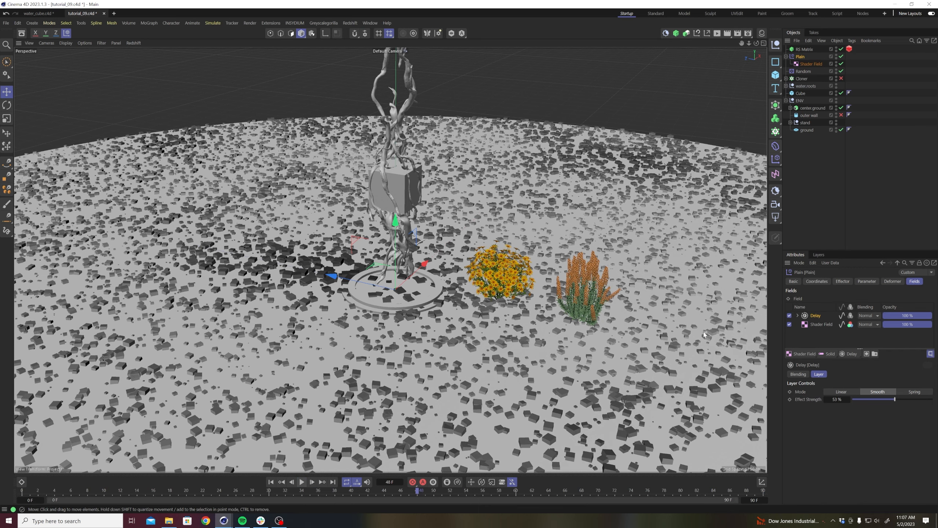
Compare the Overlay, Multiply and Max blending modes for the Delay layer during playback and return it to Normal.
{"action": "left_click", "coordinate": [870, 317]}
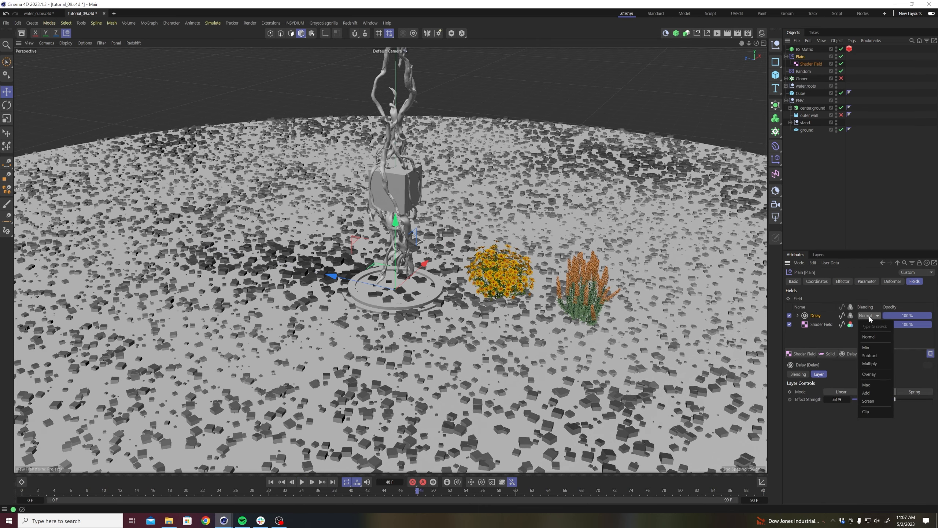
{"action": "left_click", "coordinate": [869, 374]}
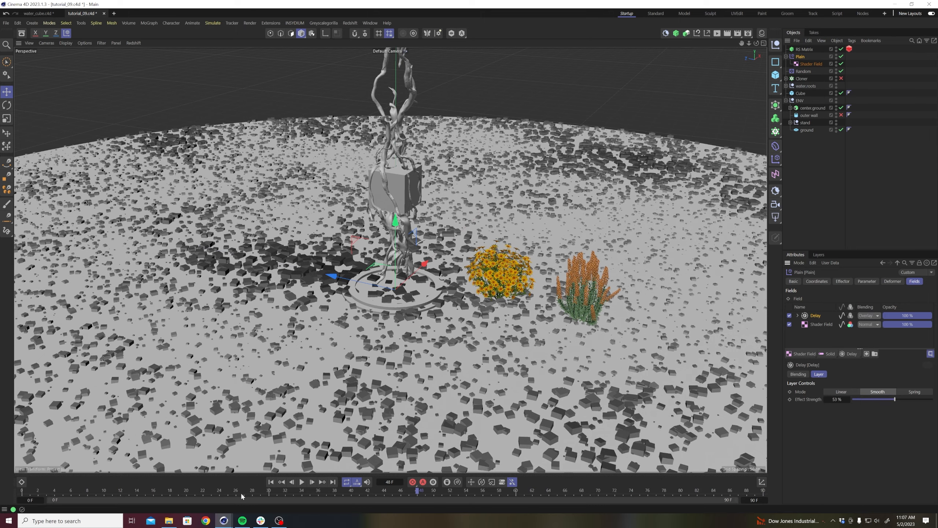
{"action": "left_click", "coordinate": [302, 482]}
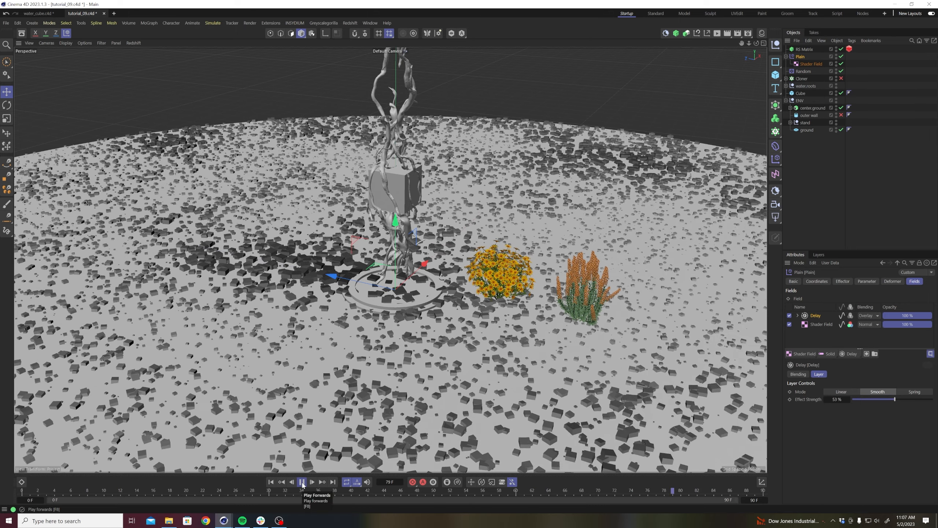
{"action": "left_click", "coordinate": [873, 315]}
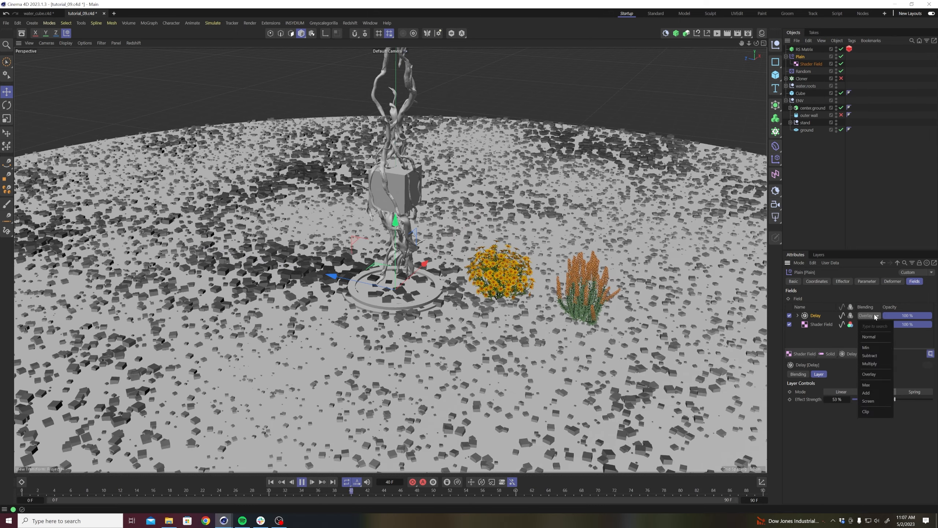
{"action": "left_click", "coordinate": [870, 364]}
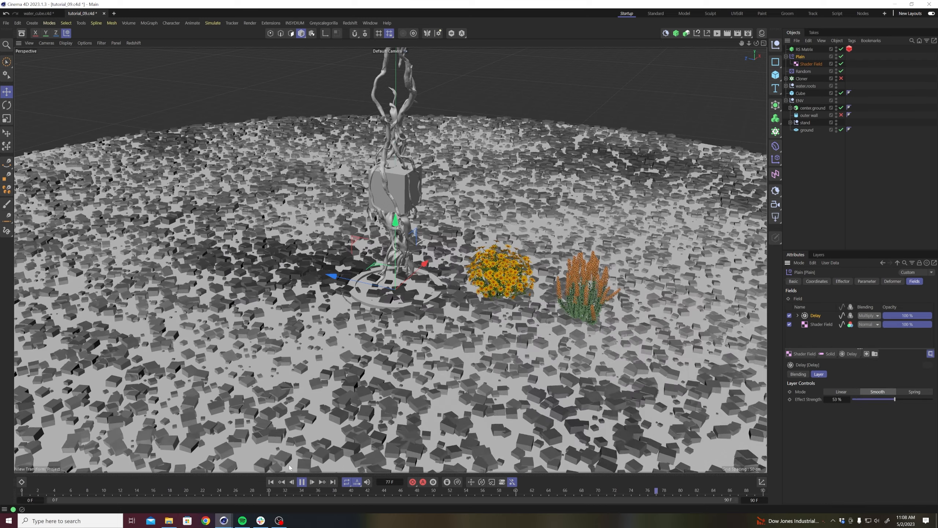
{"action": "left_click", "coordinate": [869, 316]}
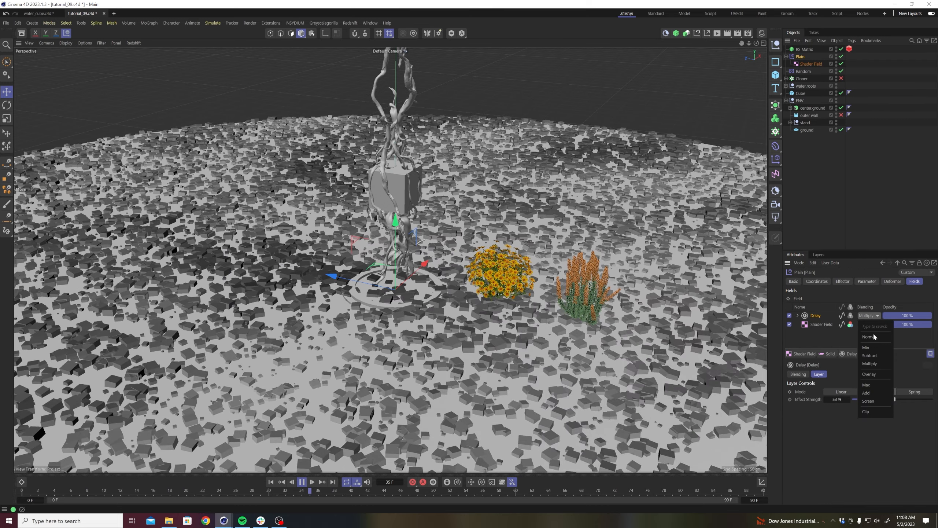
{"action": "left_click", "coordinate": [869, 385]}
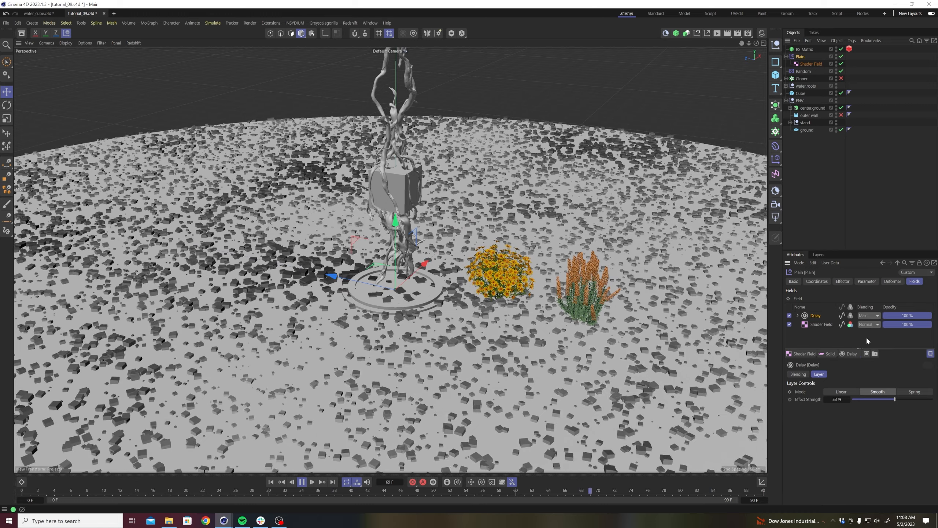
{"action": "left_click", "coordinate": [869, 316]}
{"action": "left_click", "coordinate": [870, 336]}
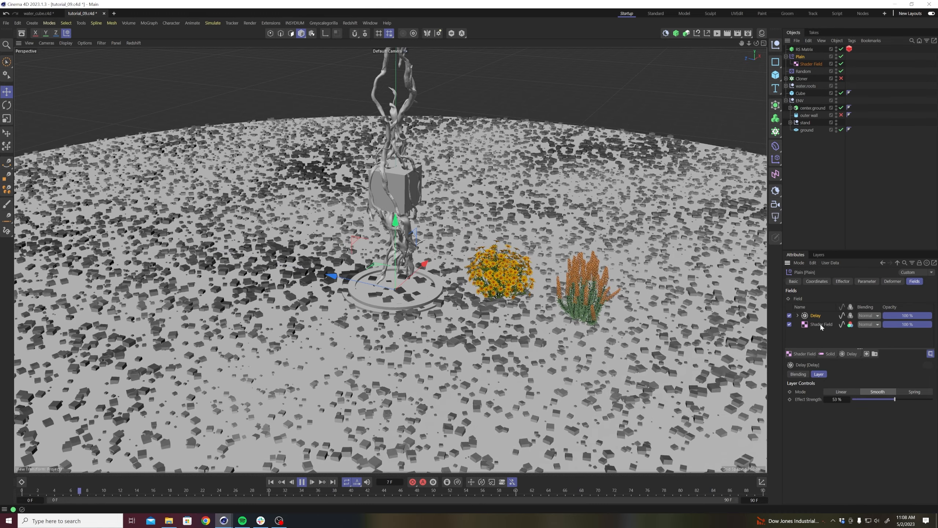
Change the Shader Field's noise type to Wavy Turbulence and play the animation.
{"action": "left_click", "coordinate": [819, 323]}
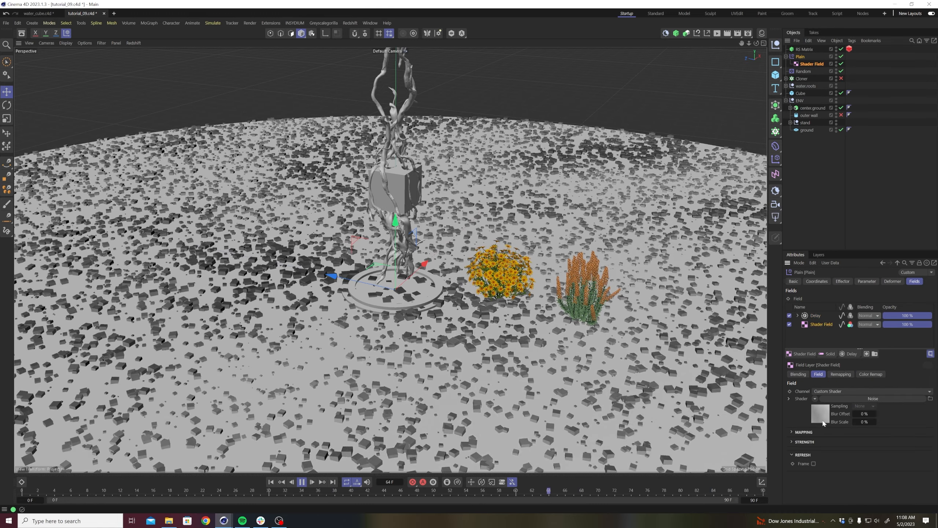
{"action": "left_click", "coordinate": [820, 411]}
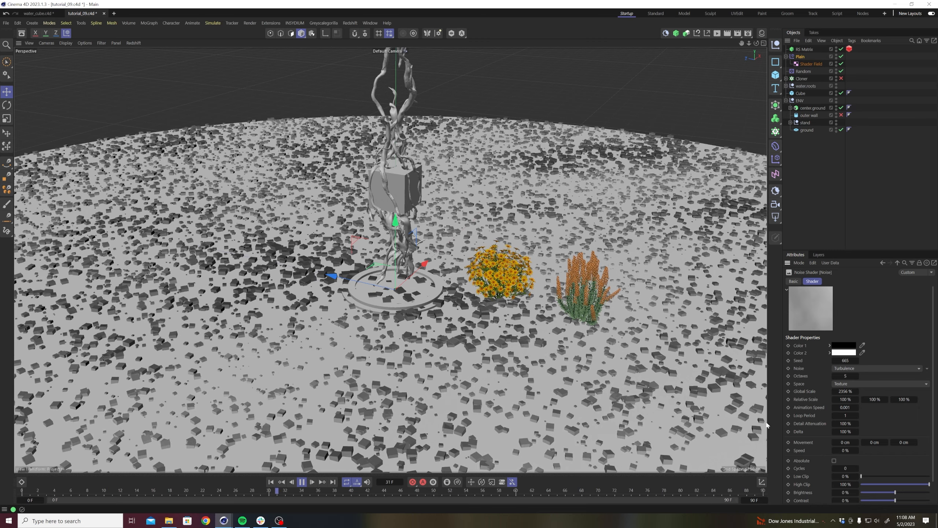
{"action": "left_click", "coordinate": [301, 482]}
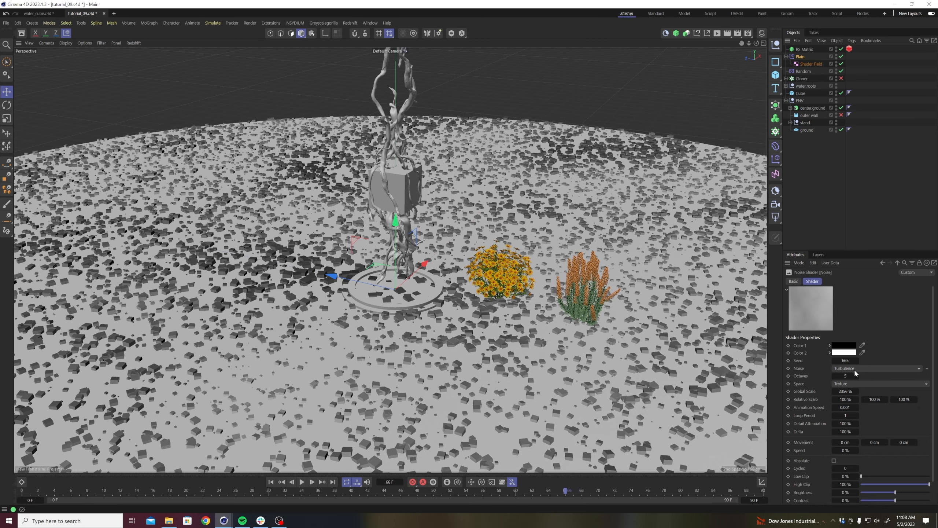
{"action": "left_click", "coordinate": [854, 368]}
{"action": "left_click", "coordinate": [853, 302]}
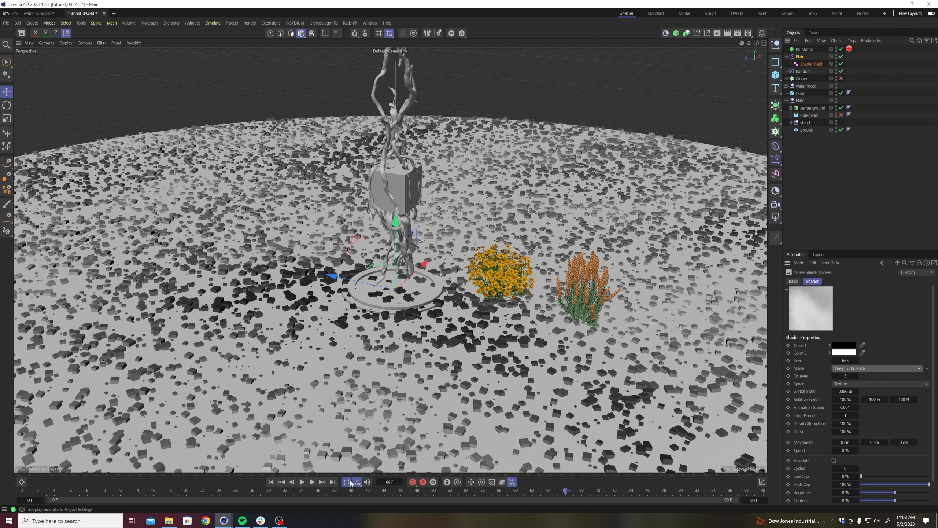
{"action": "left_click", "coordinate": [301, 482]}
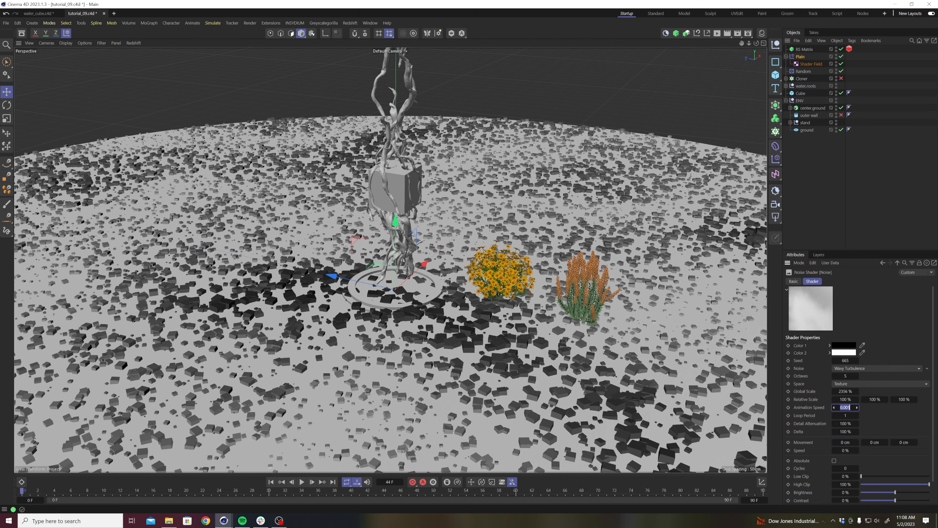
Test a faster animation speed for the noise shader, settle on 1, and play the animation.
{"action": "left_click", "coordinate": [302, 482]}
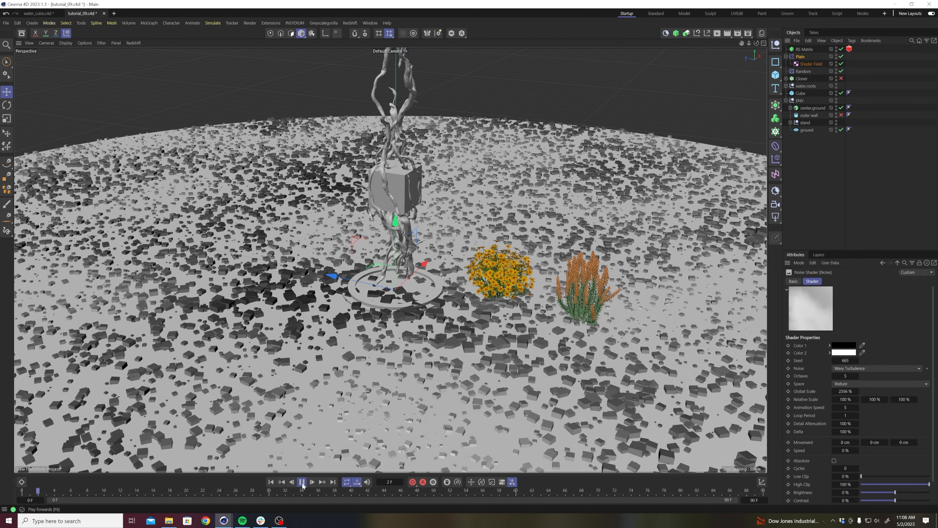
{"action": "left_click", "coordinate": [302, 481]}
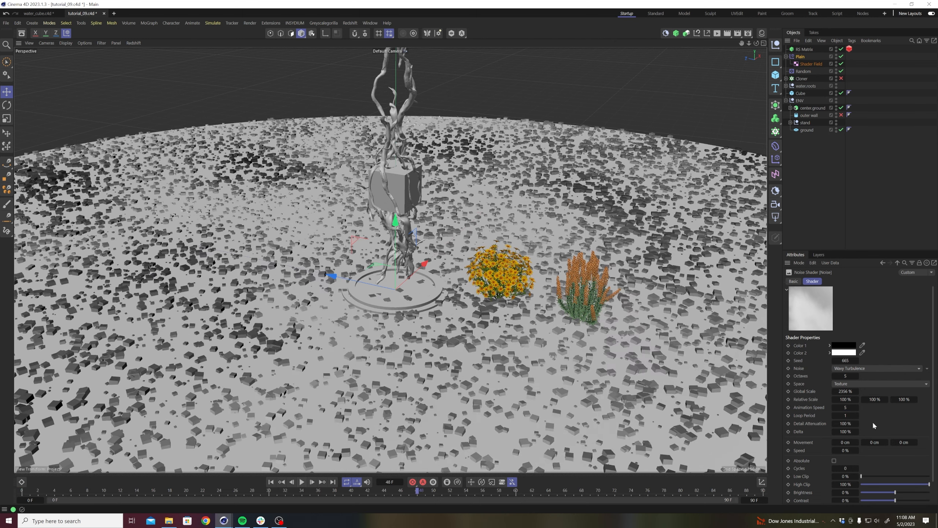
{"action": "type", "text": "1"}
{"action": "key", "text": "Return"}
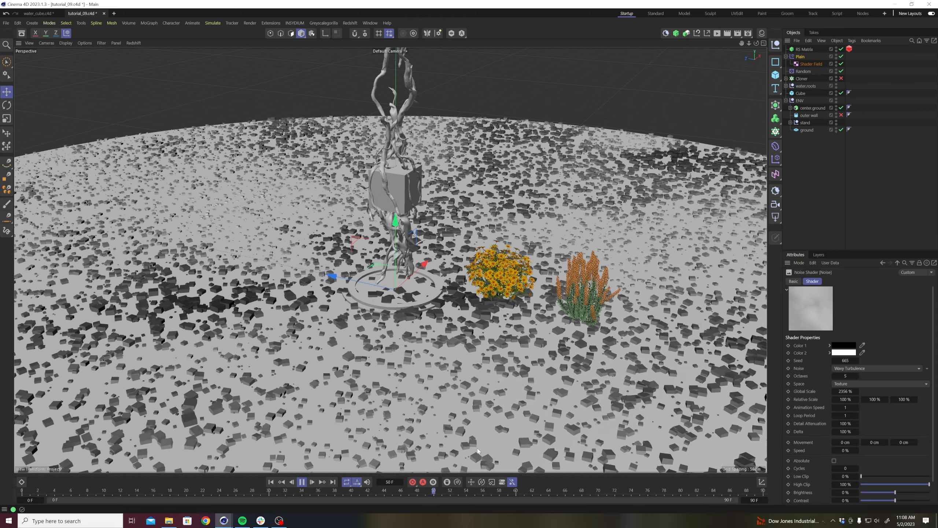
{"action": "left_click", "coordinate": [304, 482]}
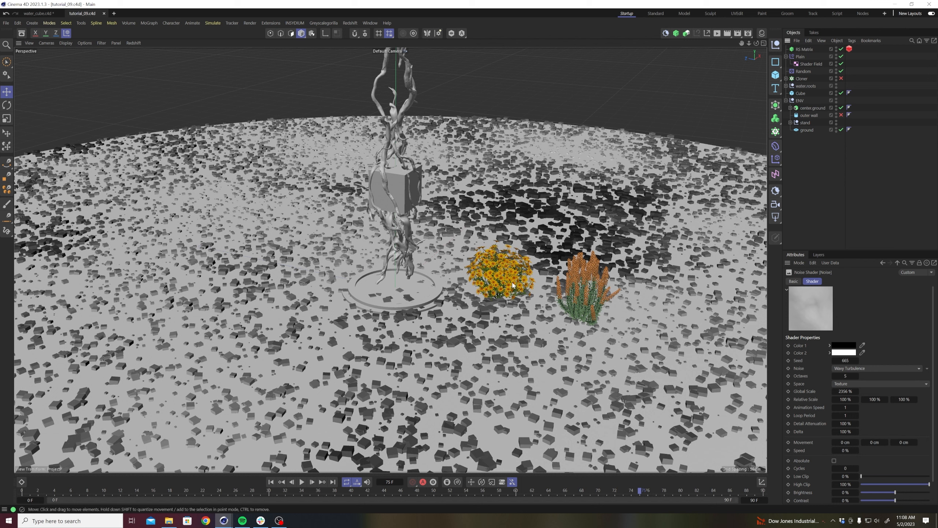
Collapse the Plain and ENV hierarchies and add a Redshift sun and sky to the scene.
{"action": "left_click", "coordinate": [786, 57]}
{"action": "left_click", "coordinate": [786, 93]}
{"action": "scroll", "coordinate": [437, 226], "scroll_direction": "up", "scroll_amount": 6}
{"action": "mouse_move", "coordinate": [407, 274]}
{"action": "left_mouse_down", "text": "alt"}
{"action": "mouse_move", "coordinate": [400, 249]}
{"action": "mouse_move", "coordinate": [402, 263]}
{"action": "left_mouse_up", "text": "alt"}
{"action": "right_click_drag", "start_coordinate": [402, 263], "coordinate": [400, 273], "text": "alt"}
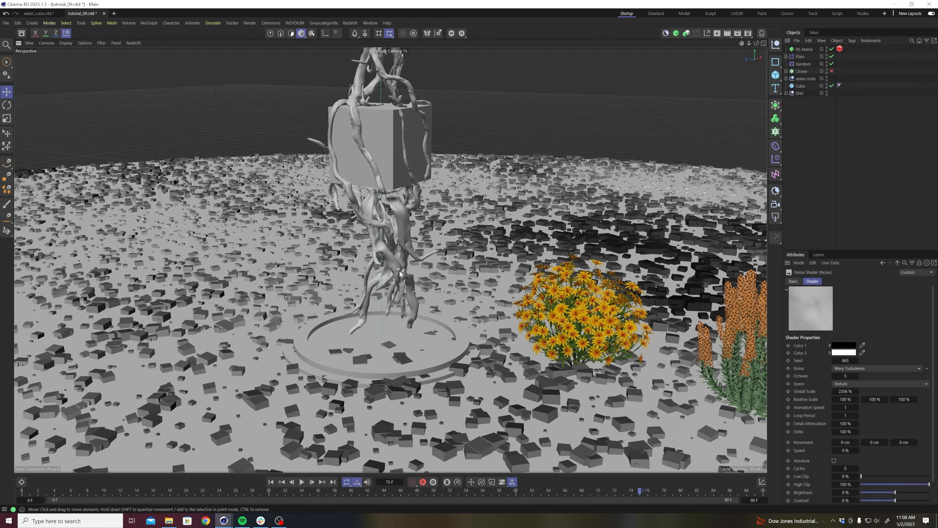
{"action": "left_click", "coordinate": [665, 33]}
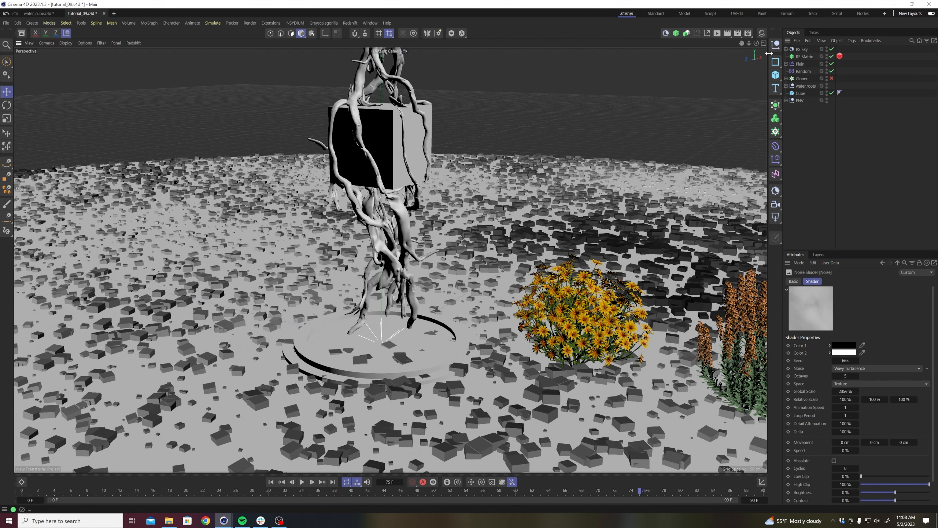
{"action": "left_click", "coordinate": [799, 50]}
{"action": "left_click", "coordinate": [786, 50]}
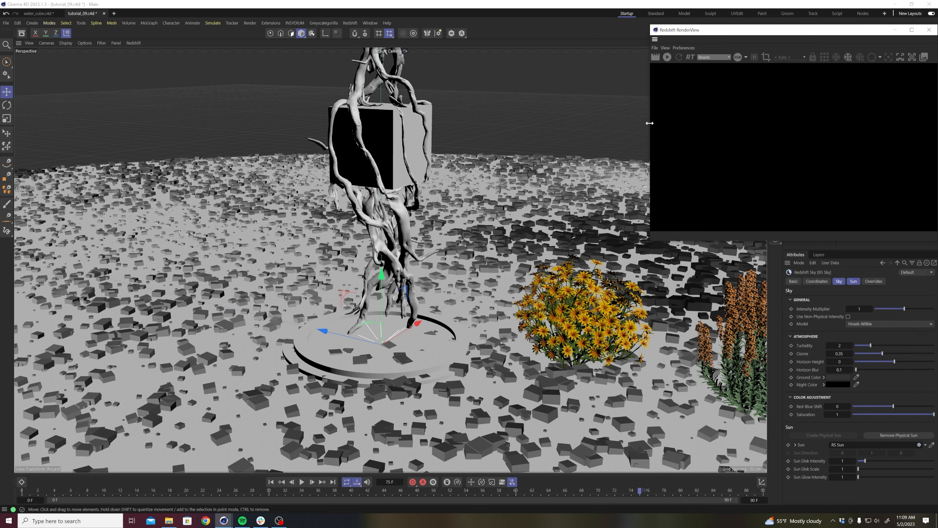
Start a live render in the Redshift RenderView and place its window over the viewport.
{"action": "left_click", "coordinate": [666, 57]}
{"action": "left_click_drag", "start_coordinate": [706, 31], "coordinate": [91, 74]}
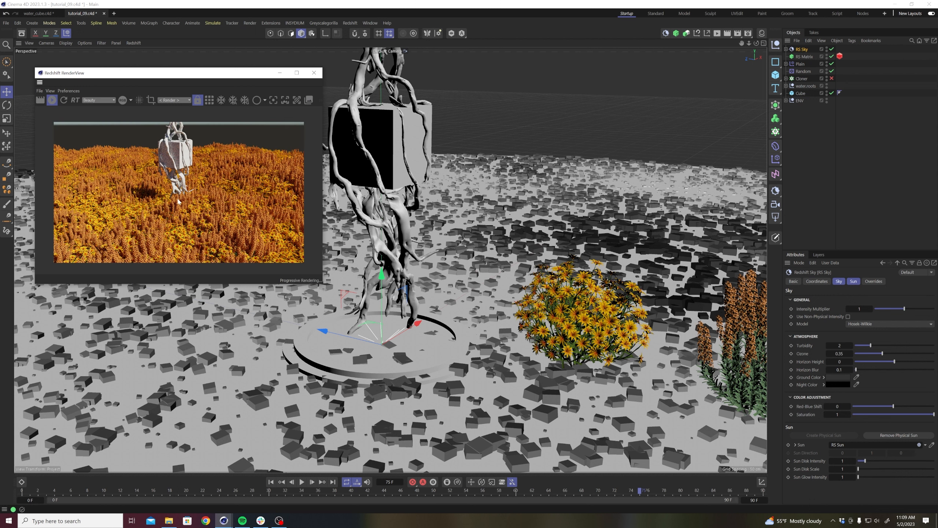
{"action": "scroll", "coordinate": [183, 196], "scroll_direction": "up", "scroll_amount": 1}
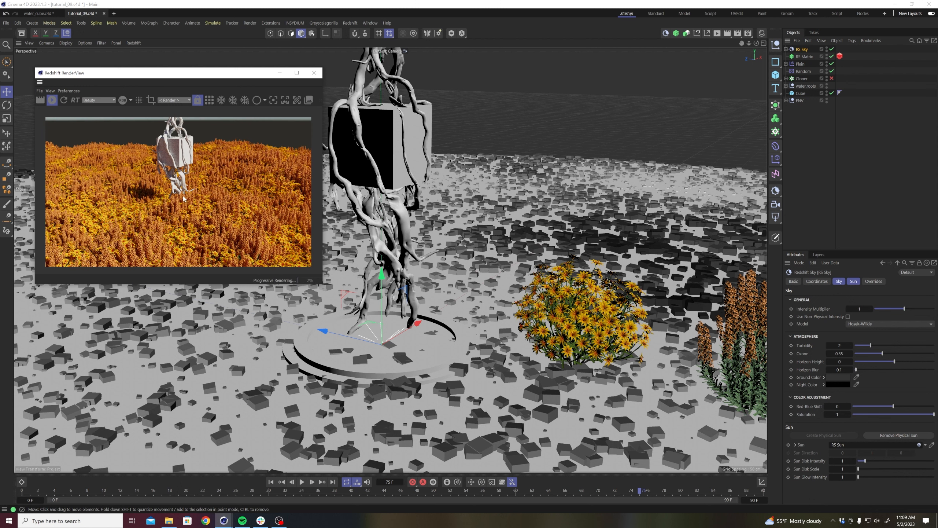
{"action": "left_click_drag", "start_coordinate": [181, 76], "coordinate": [241, 74]}
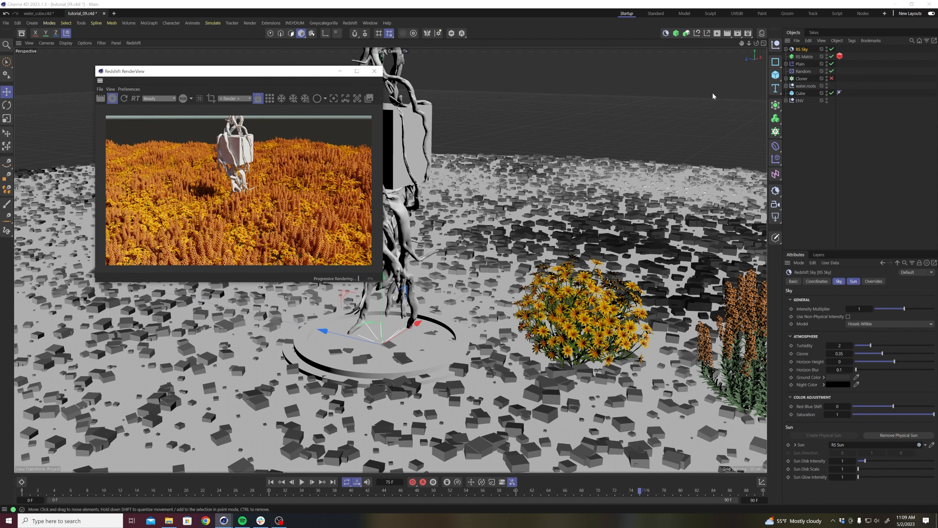
Move the Lavandula and Tagetes plants out of the Cloner and delete the Cloner.
{"action": "left_click", "coordinate": [802, 79]}
{"action": "left_click", "coordinate": [864, 281]}
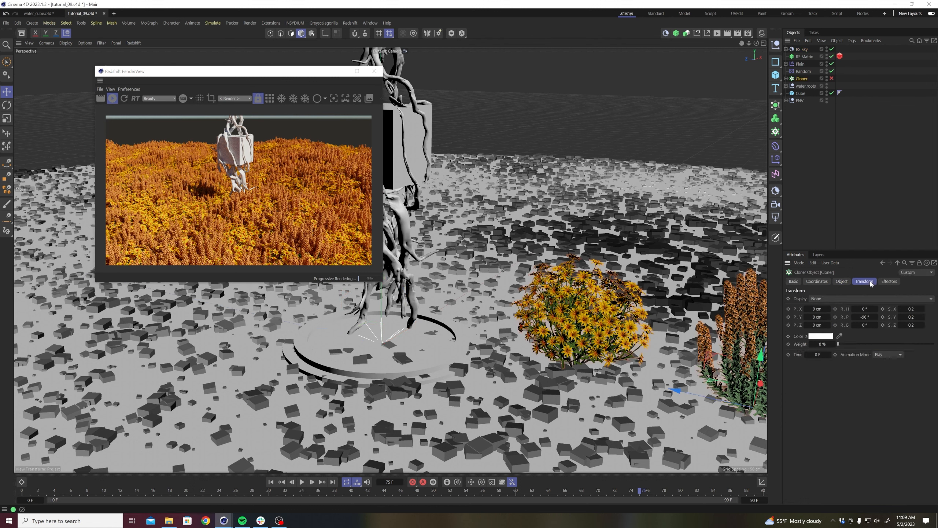
{"action": "left_click", "coordinate": [786, 79]}
{"action": "left_click", "coordinate": [805, 86]}
{"action": "left_click", "coordinate": [805, 93], "text": "shift"}
{"action": "left_click_drag", "start_coordinate": [807, 87], "coordinate": [806, 77]}
{"action": "left_click", "coordinate": [805, 93]}
{"action": "key", "text": "Delete"}
Set the scale multiplier in the RS Matrix's Redshift Object tag to 0.2.
{"action": "left_click", "coordinate": [806, 59]}
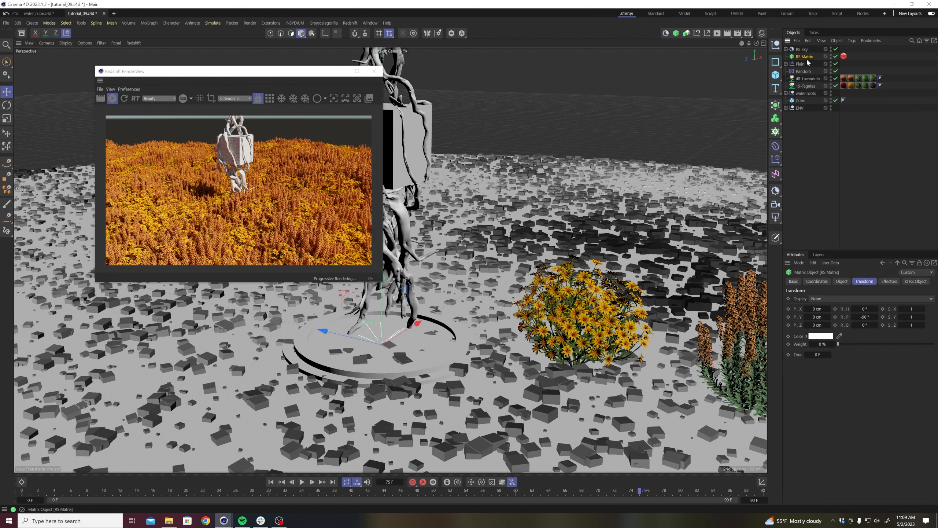
{"action": "left_click", "coordinate": [844, 56]}
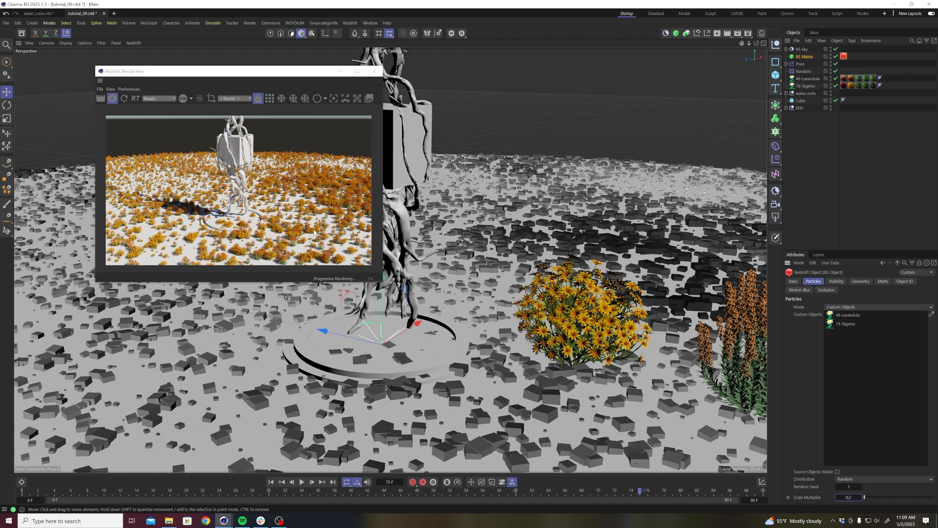
Enlarge the RenderView window and set the scale multiplier in the RS Matrix's Redshift Object tag to 0.15.
{"action": "scroll", "coordinate": [396, 251], "scroll_direction": "up", "scroll_amount": 5}
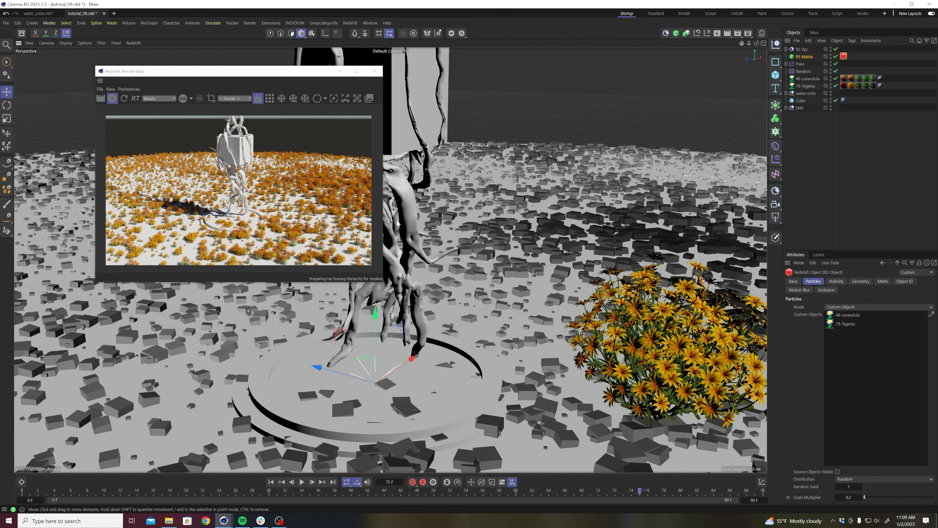
{"action": "left_click_drag", "start_coordinate": [384, 288], "coordinate": [428, 337]}
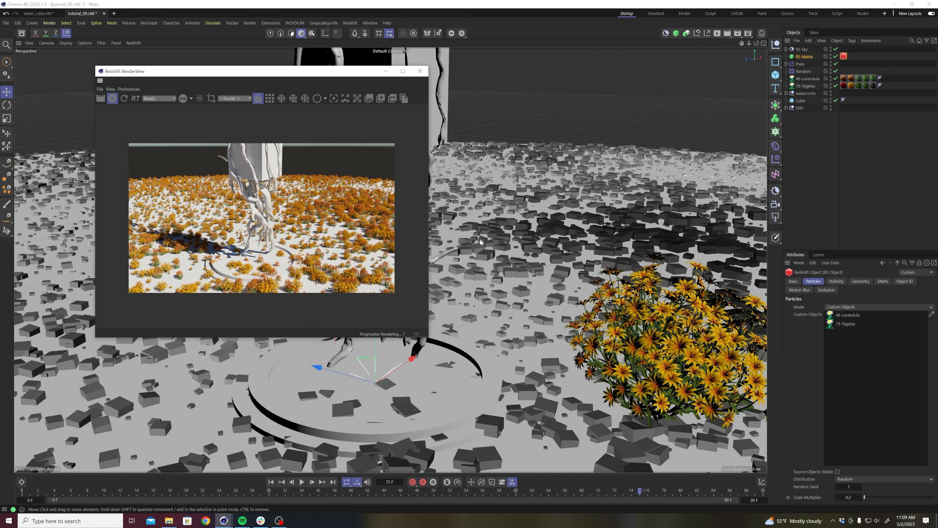
{"action": "left_click", "coordinate": [849, 497]}
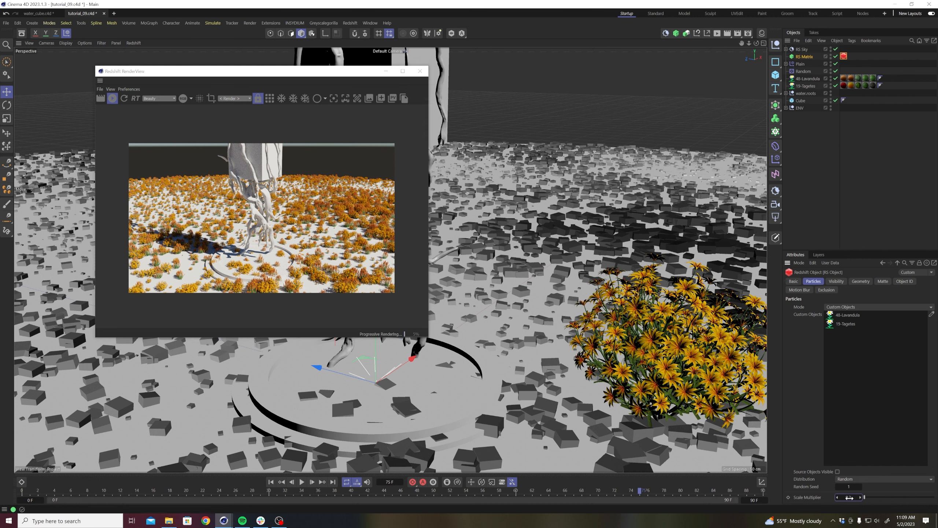
{"action": "key", "text": "Return"}
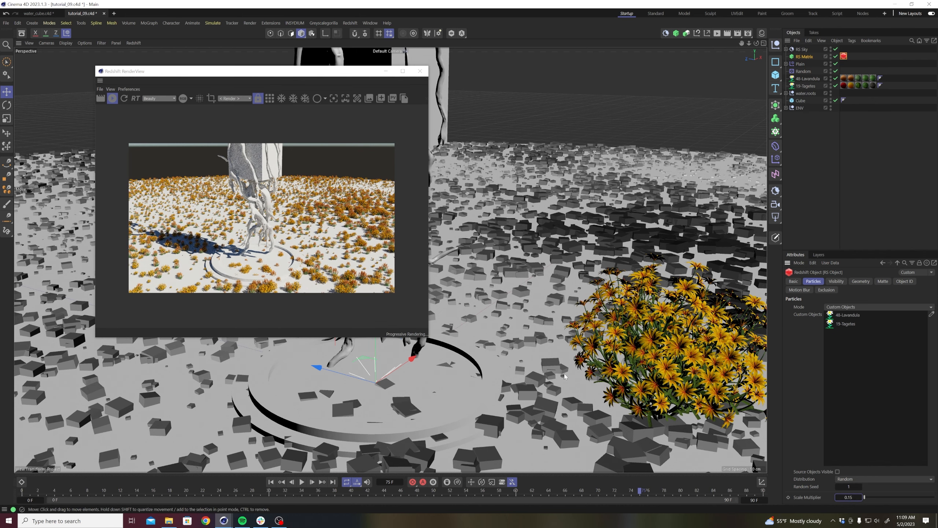
{"action": "left_click_drag", "start_coordinate": [498, 337], "coordinate": [472, 349], "text": "alt"}
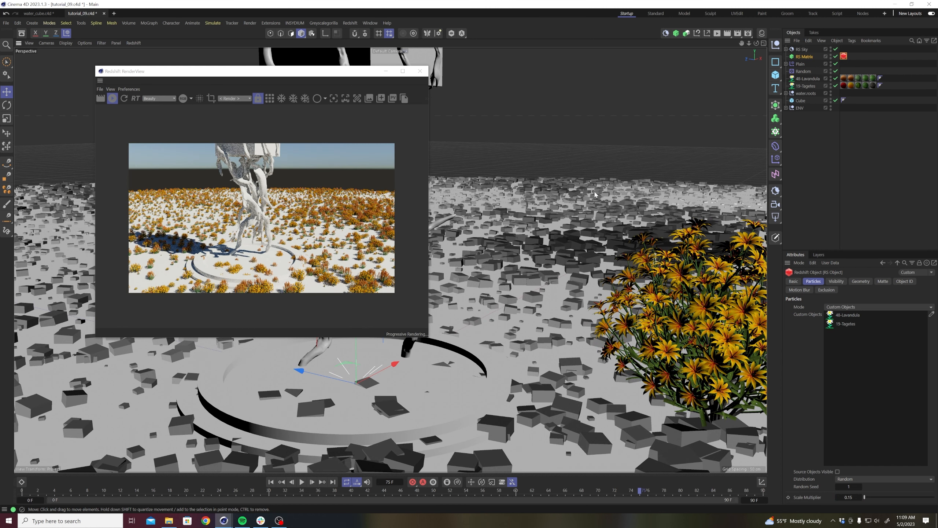
Raise the RS Matrix object's count to 50000, then 100000, and inspect the denser plant cover around the roots.
{"action": "left_click", "coordinate": [799, 57]}
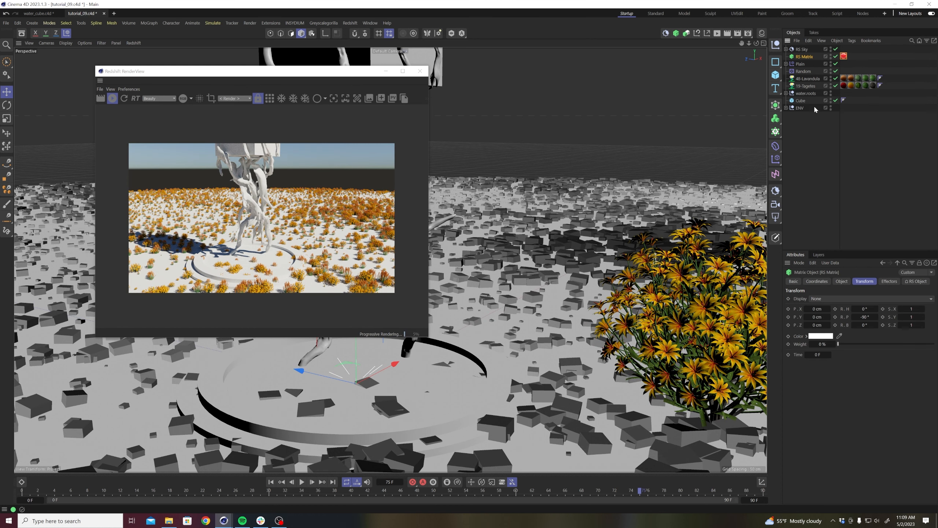
{"action": "left_click", "coordinate": [847, 283]}
{"action": "left_click", "coordinate": [826, 382]}
{"action": "type", "text": "50000"}
{"action": "key", "text": "Return"}
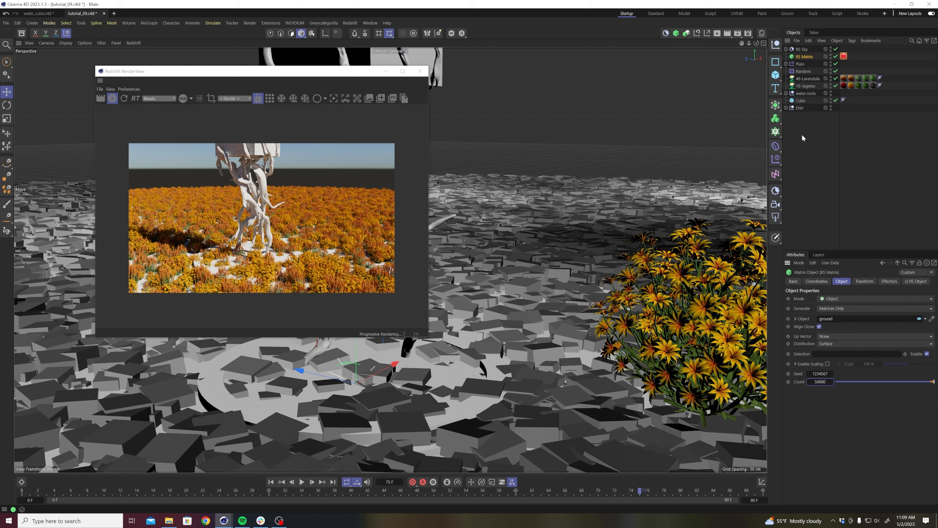
{"action": "left_click", "coordinate": [823, 383]}
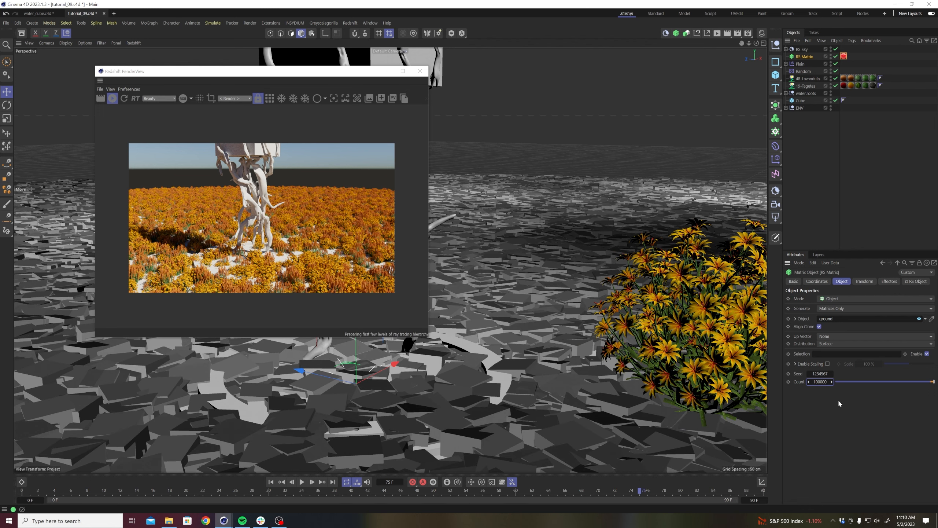
{"action": "middle_click_drag", "start_coordinate": [448, 373], "coordinate": [591, 375], "text": "alt"}
{"action": "middle_click_drag", "start_coordinate": [521, 369], "coordinate": [477, 296], "text": "alt"}
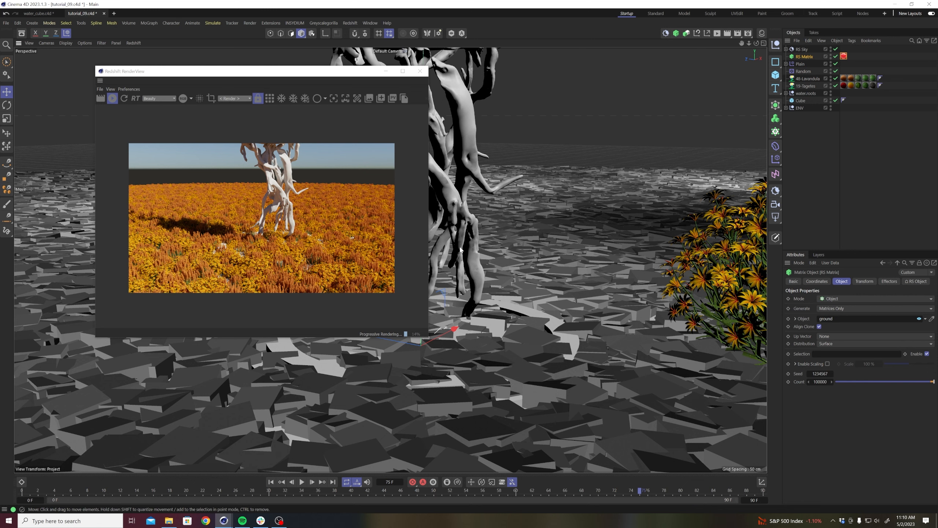
{"action": "middle_click_drag", "start_coordinate": [530, 289], "coordinate": [488, 289], "text": "alt"}
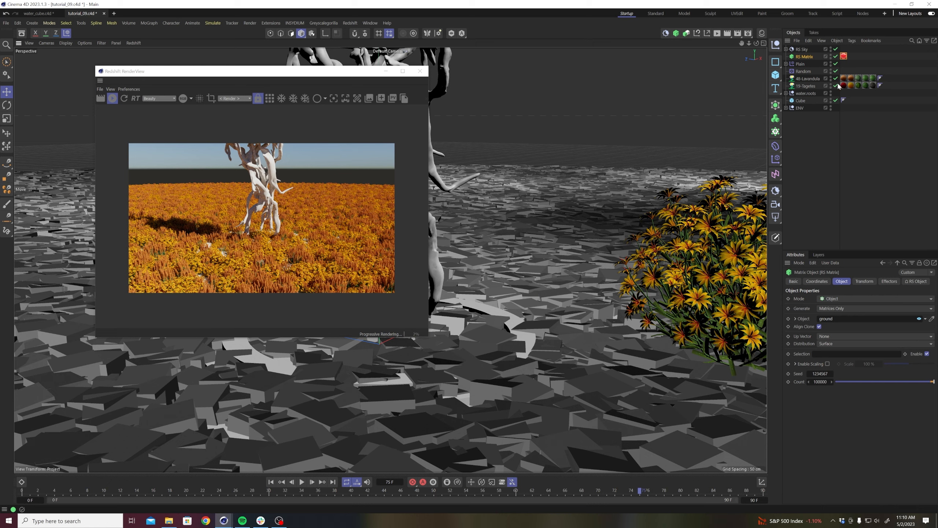
{"action": "right_click_drag", "start_coordinate": [484, 338], "coordinate": [494, 328], "text": "alt"}
{"action": "left_click_drag", "start_coordinate": [494, 325], "coordinate": [495, 317], "text": "alt"}
{"action": "middle_click_drag", "start_coordinate": [495, 318], "coordinate": [557, 314], "text": "alt"}
{"action": "right_click_drag", "start_coordinate": [557, 313], "coordinate": [537, 334], "text": "alt"}
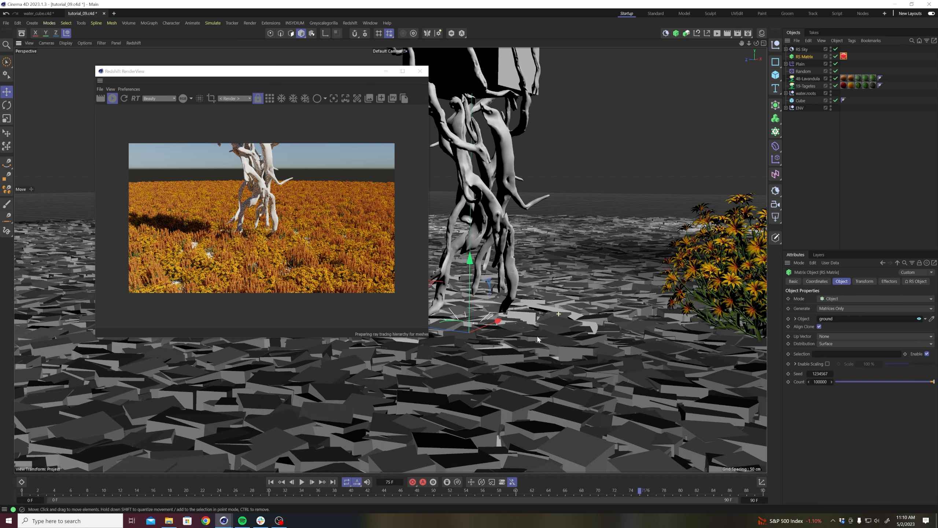
Reduce the scale multiplier in the RS Matrix's Redshift Object tag to 0.1, then to 0.07.
{"action": "left_click", "coordinate": [843, 56]}
{"action": "left_click", "coordinate": [849, 497]}
{"action": "type", "text": "0.1"}
{"action": "key", "text": "Return"}
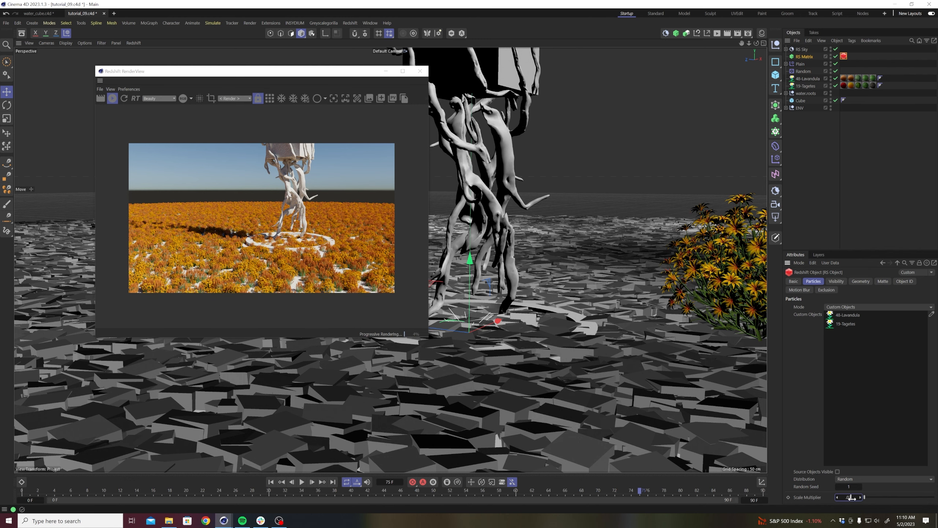
{"action": "key", "text": "Return"}
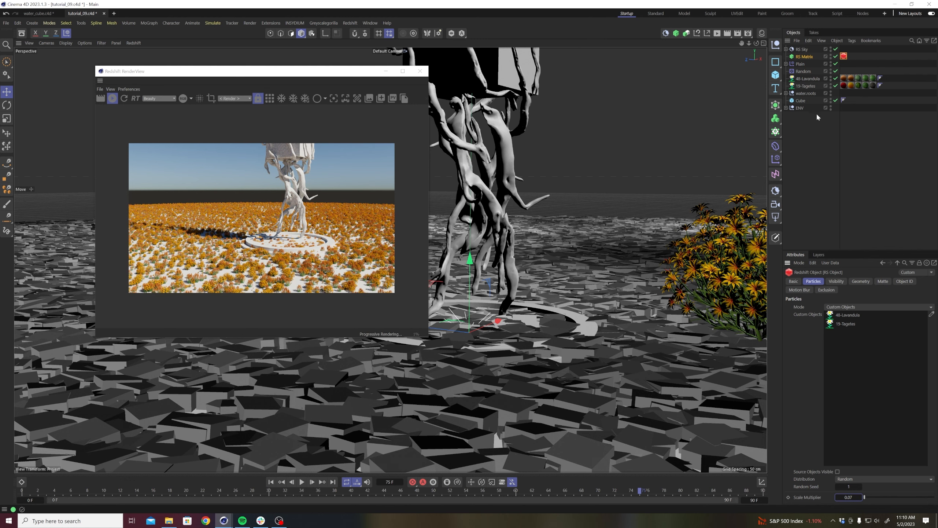
Raise the RS Matrix object's count in stages from 150000 up to 300000 and inspect the plants around the stand.
{"action": "left_click", "coordinate": [804, 57]}
{"action": "double_click", "coordinate": [819, 382]}
{"action": "type", "text": "150000"}
{"action": "key", "text": "Return"}
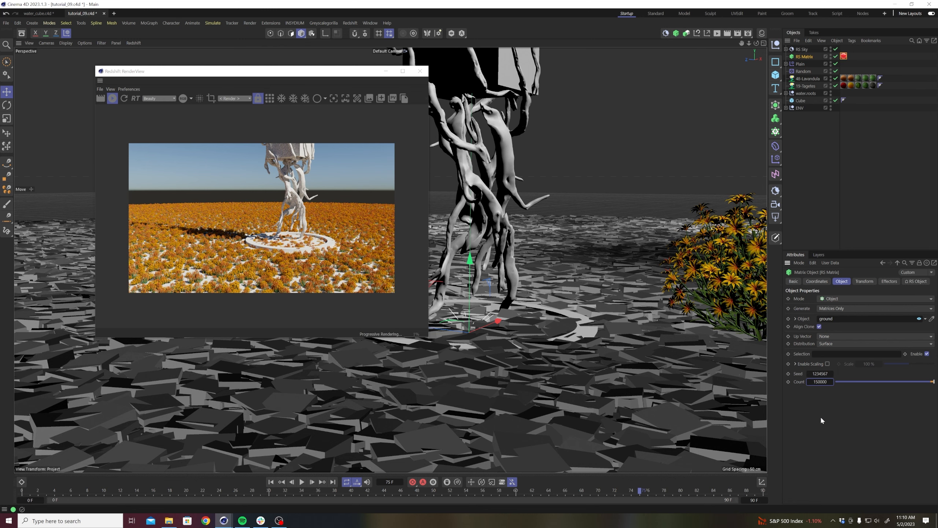
{"action": "double_click", "coordinate": [820, 382]}
{"action": "type", "text": "200000"}
{"action": "key", "text": "Return"}
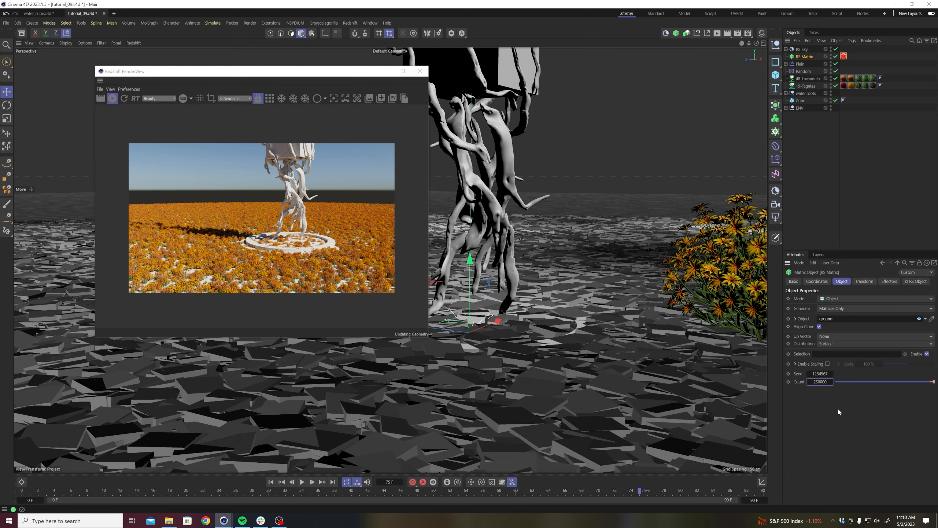
{"action": "double_click", "coordinate": [820, 382]}
{"action": "type", "text": "300"}
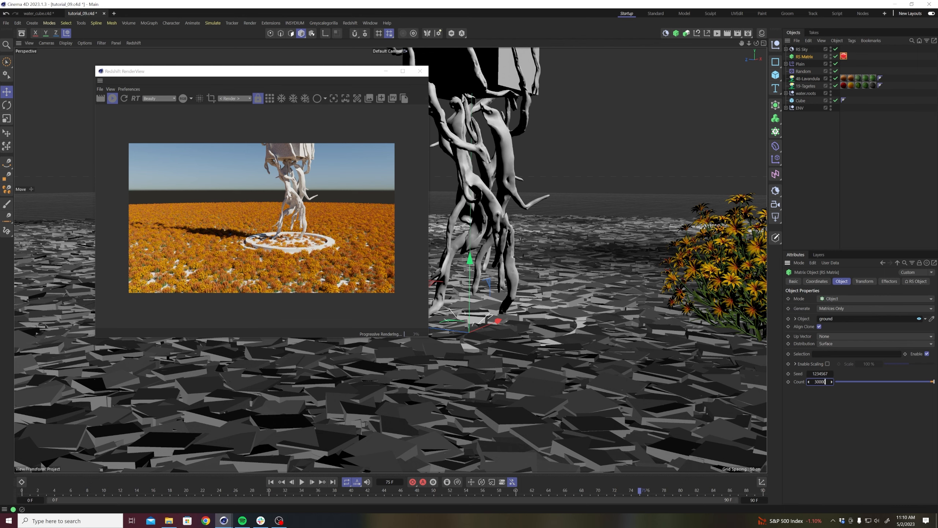
{"action": "type", "text": "000"}
{"action": "key", "text": "Return"}
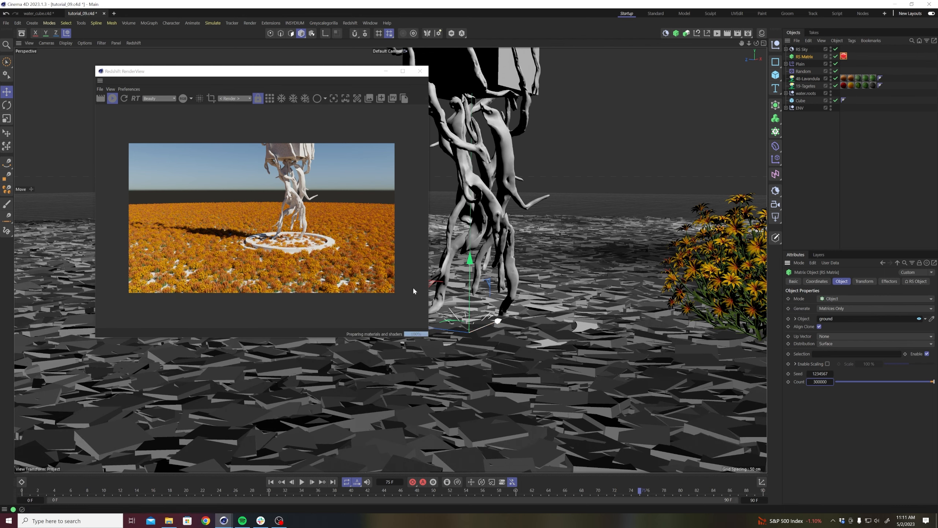
{"action": "right_click_drag", "start_coordinate": [467, 275], "coordinate": [490, 284], "text": "alt"}
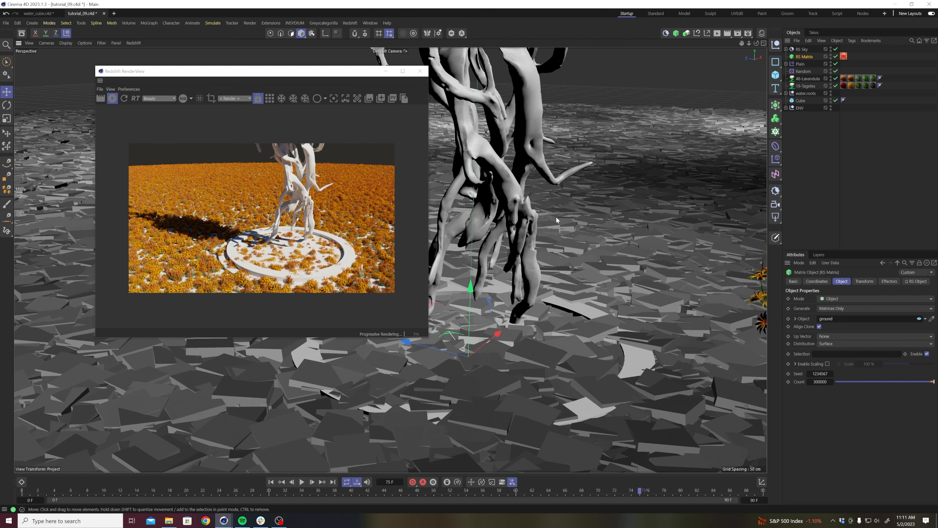
Disable the RS Matrix, stop the live render, minimize the RenderView and frame the two source plants in the viewport.
{"action": "left_click", "coordinate": [835, 56]}
{"action": "middle_click_drag", "start_coordinate": [570, 212], "coordinate": [447, 203], "text": "alt"}
{"action": "right_click_drag", "start_coordinate": [513, 253], "coordinate": [545, 283], "text": "alt"}
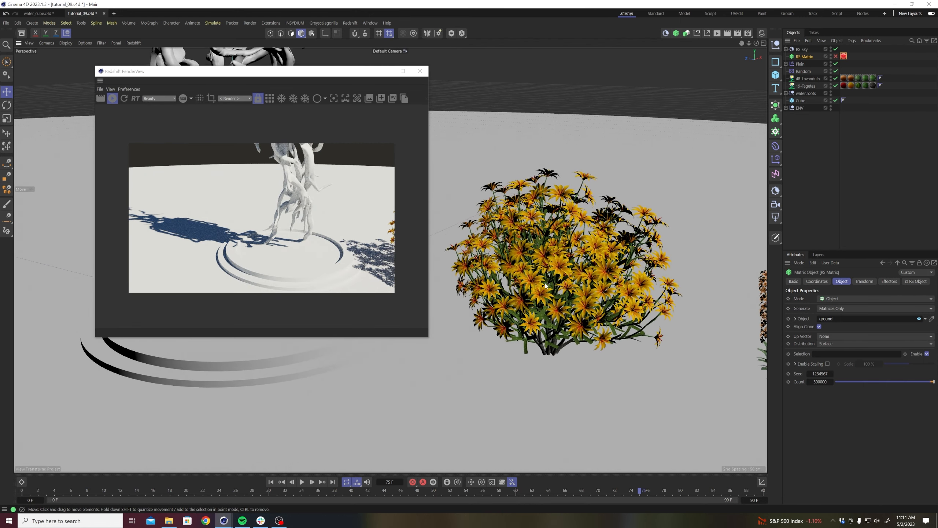
{"action": "left_click", "coordinate": [113, 98]}
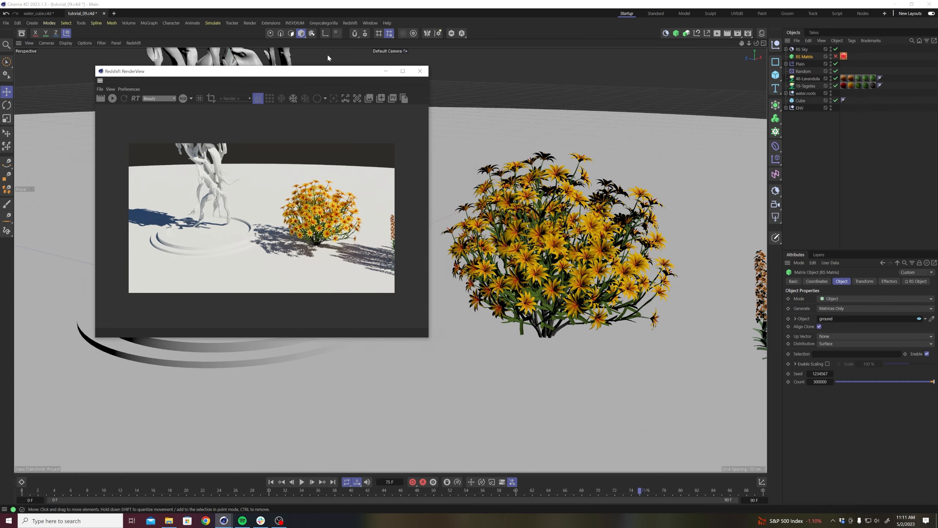
{"action": "left_click", "coordinate": [385, 71]}
{"action": "right_click_drag", "start_coordinate": [504, 215], "coordinate": [565, 254], "text": "alt"}
{"action": "left_click_drag", "start_coordinate": [567, 255], "coordinate": [587, 282], "text": "alt"}
{"action": "middle_click_drag", "start_coordinate": [598, 288], "coordinate": [452, 247], "text": "alt"}
{"action": "left_click_drag", "start_coordinate": [451, 248], "coordinate": [485, 236], "text": "alt"}
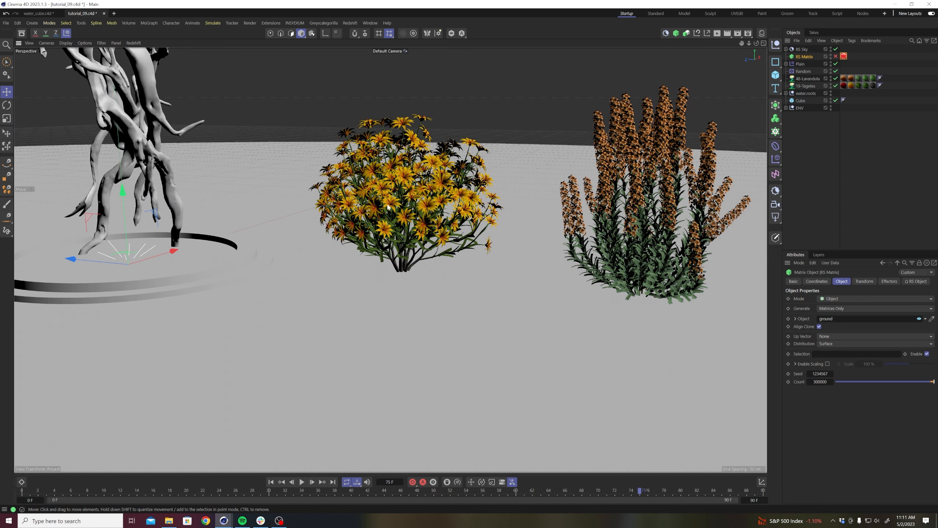
{"action": "left_click_drag", "start_coordinate": [426, 217], "coordinate": [423, 220], "text": "alt"}
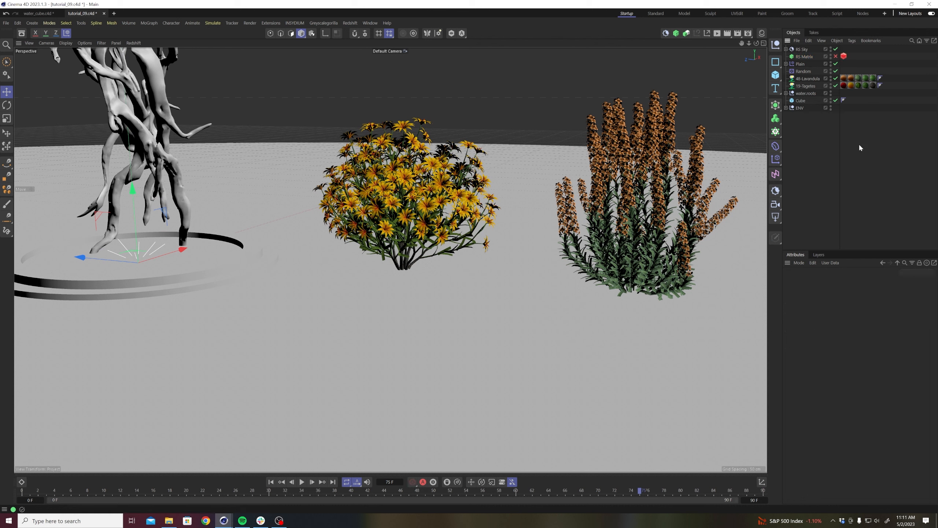
Spread out the 19-Tagetes plant by adjusting its stem patch radius and stem diverge.
{"action": "left_click", "coordinate": [805, 86]}
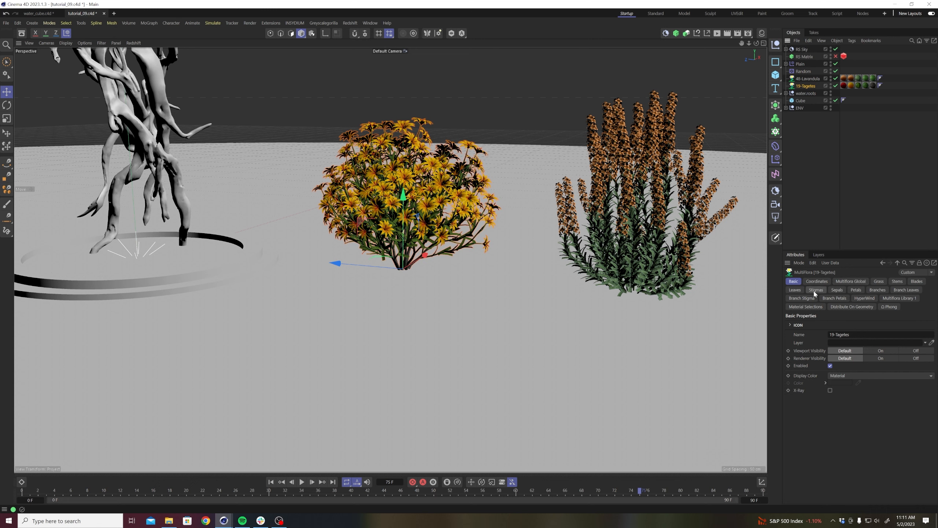
{"action": "left_click", "coordinate": [896, 281]}
{"action": "mouse_move", "coordinate": [873, 343]}
{"action": "left_mouse_down"}
{"action": "mouse_move", "coordinate": [859, 344]}
{"action": "mouse_move", "coordinate": [872, 344]}
{"action": "mouse_move", "coordinate": [872, 359]}
{"action": "left_mouse_up"}
{"action": "mouse_move", "coordinate": [857, 409]}
{"action": "left_mouse_down"}
{"action": "mouse_move", "coordinate": [879, 409]}
{"action": "mouse_move", "coordinate": [858, 413]}
{"action": "left_mouse_up"}
{"action": "scroll", "coordinate": [827, 445], "scroll_direction": "down", "scroll_amount": 3}
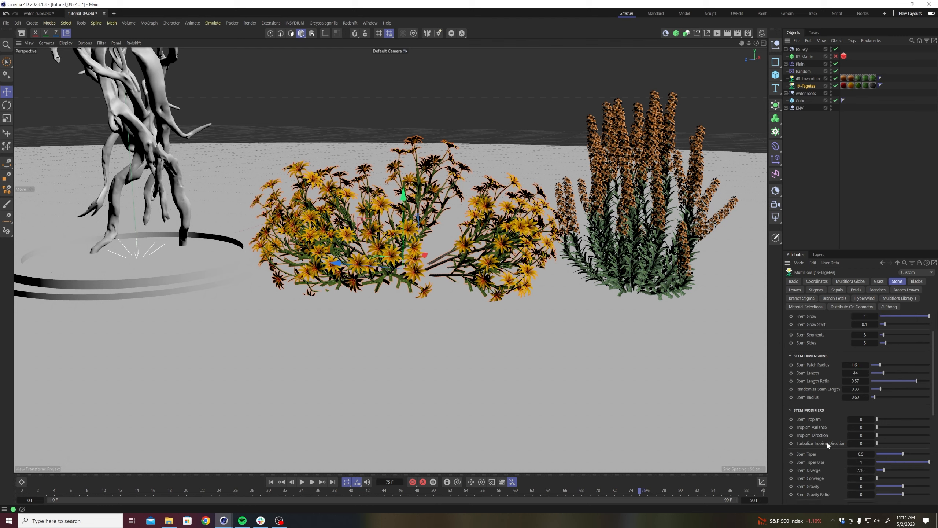
{"action": "mouse_move", "coordinate": [862, 470]}
{"action": "left_mouse_down"}
{"action": "mouse_move", "coordinate": [833, 470]}
{"action": "mouse_move", "coordinate": [893, 430]}
{"action": "left_mouse_up"}
{"action": "mouse_move", "coordinate": [854, 366]}
{"action": "left_mouse_down"}
{"action": "mouse_move", "coordinate": [884, 365]}
{"action": "mouse_move", "coordinate": [871, 365]}
{"action": "left_mouse_up"}
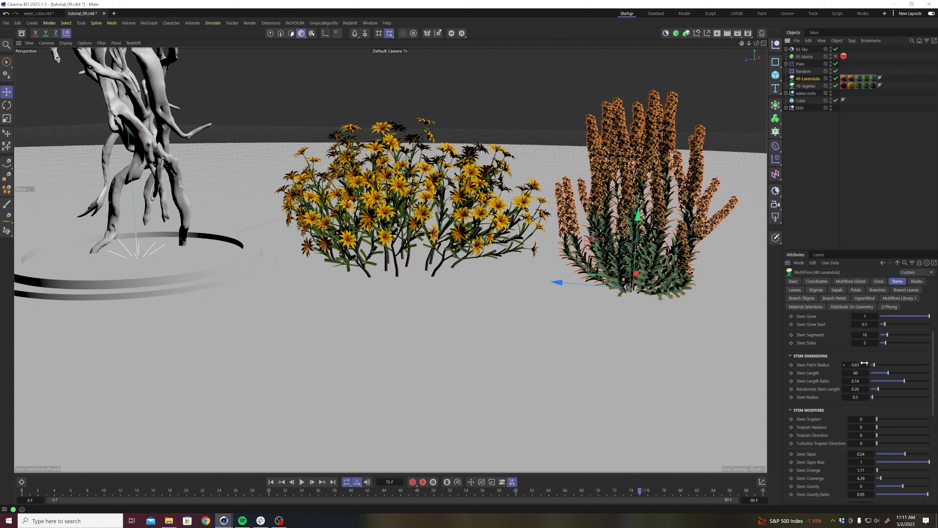
Spread out the 48-Lavandula plant by increasing its stem patch radius and reducing its stem converge to about 1.68.
{"action": "left_click_drag", "start_coordinate": [851, 365], "coordinate": [915, 364]}
{"action": "left_click_drag", "start_coordinate": [871, 478], "coordinate": [818, 478]}
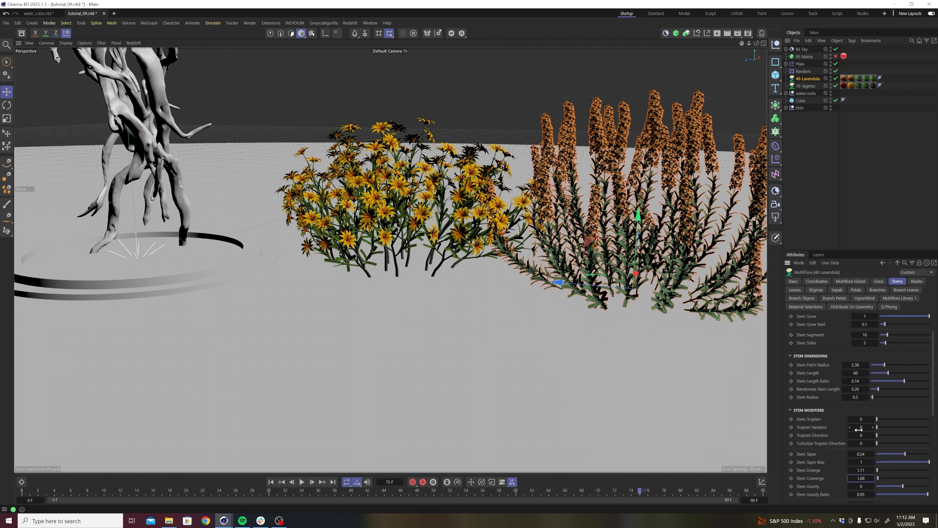
{"action": "left_click_drag", "start_coordinate": [855, 365], "coordinate": [871, 364]}
{"action": "left_click", "coordinate": [867, 146]}
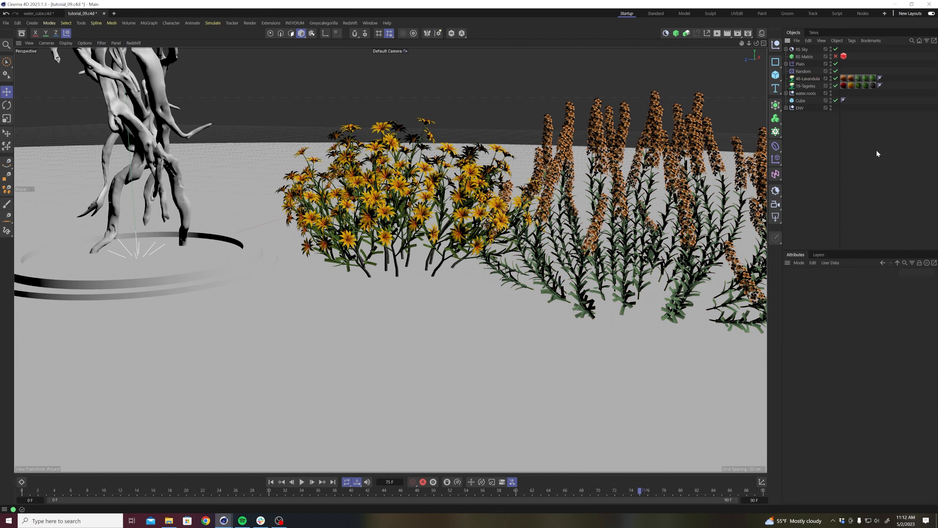
Re-enable the RS Matrix, reframe the trunk and plants, and restart the live render in the restored RenderView.
{"action": "left_click", "coordinate": [836, 56]}
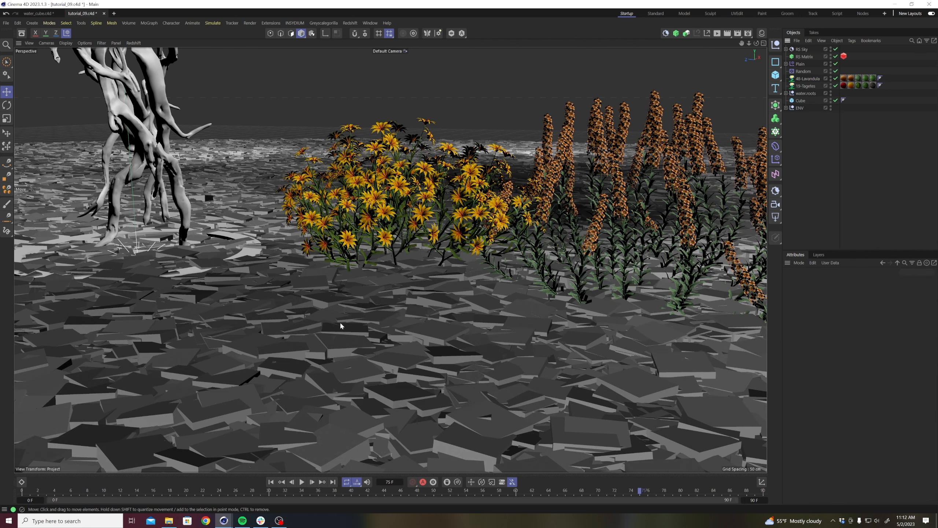
{"action": "middle_click_drag", "start_coordinate": [273, 283], "coordinate": [451, 295], "text": "alt"}
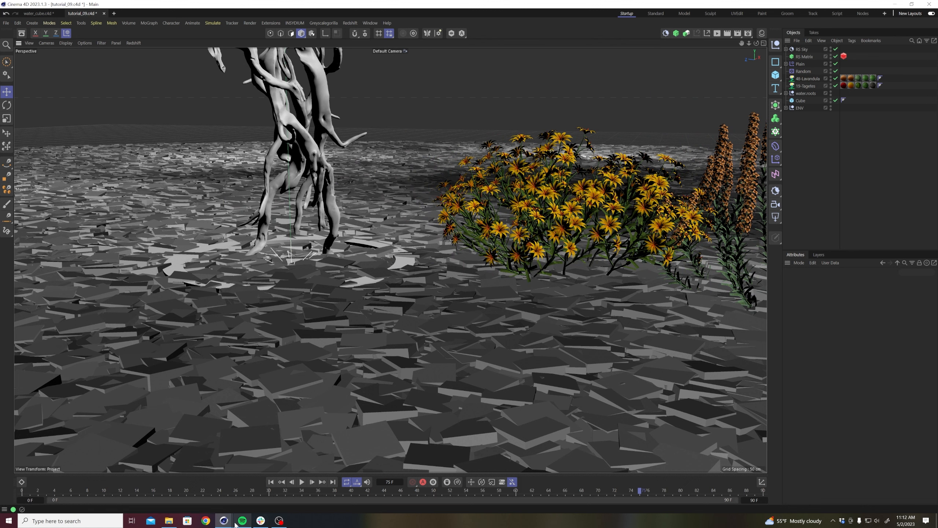
{"action": "mouse_move", "coordinate": [233, 521]}
{"action": "left_click", "coordinate": [288, 489]}
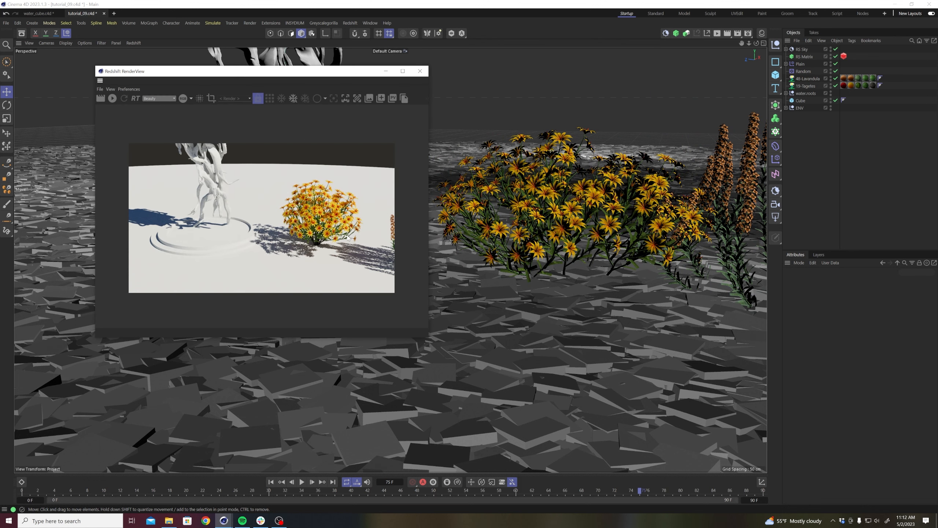
{"action": "left_click", "coordinate": [112, 98]}
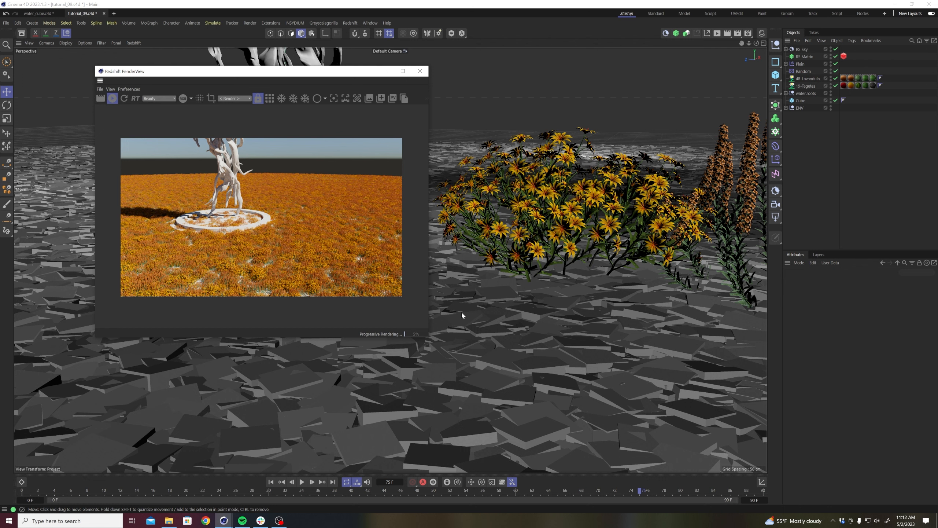
Set the Random effector's uniform scale to 1.
{"action": "left_click", "coordinate": [801, 72]}
{"action": "left_click", "coordinate": [843, 282]}
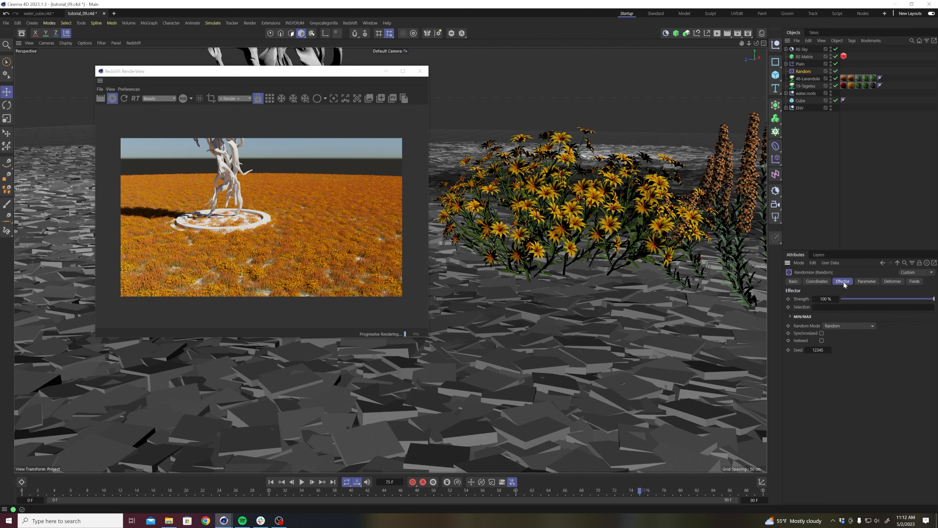
{"action": "left_click", "coordinate": [866, 281]}
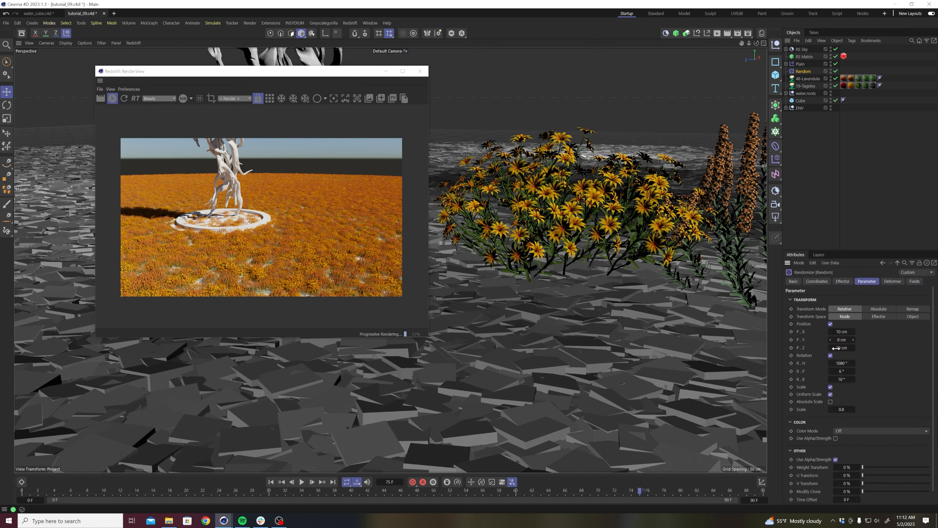
{"action": "left_click", "coordinate": [844, 409]}
{"action": "type", "text": "1"}
{"action": "key", "text": "Return"}
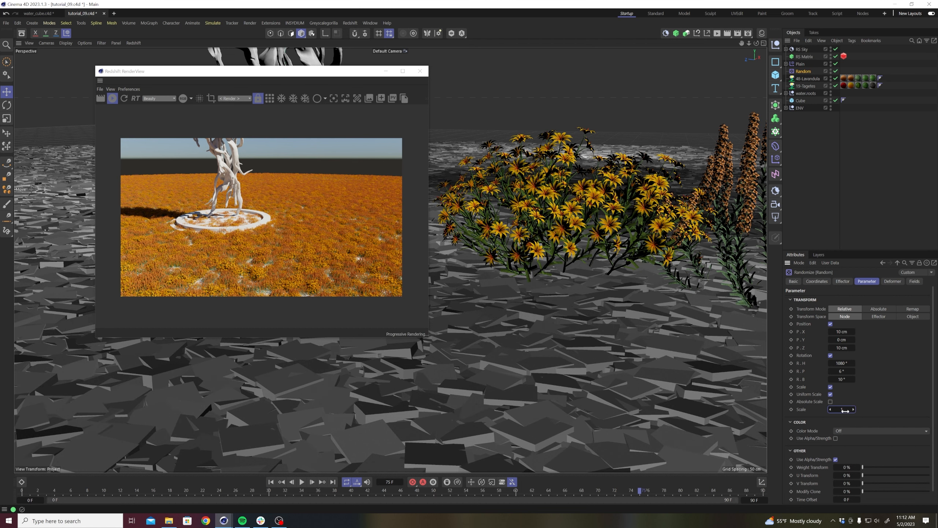
Set the contrast of the noise shader in the Plain effector's Shader Field to 54%.
{"action": "left_click", "coordinate": [801, 64]}
{"action": "left_click", "coordinate": [786, 64]}
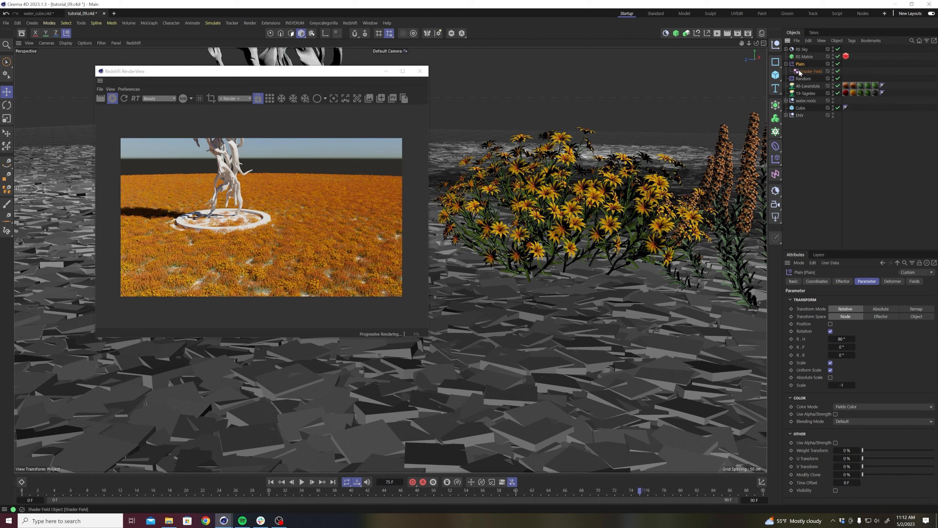
{"action": "left_click", "coordinate": [810, 71]}
{"action": "left_click", "coordinate": [827, 325]}
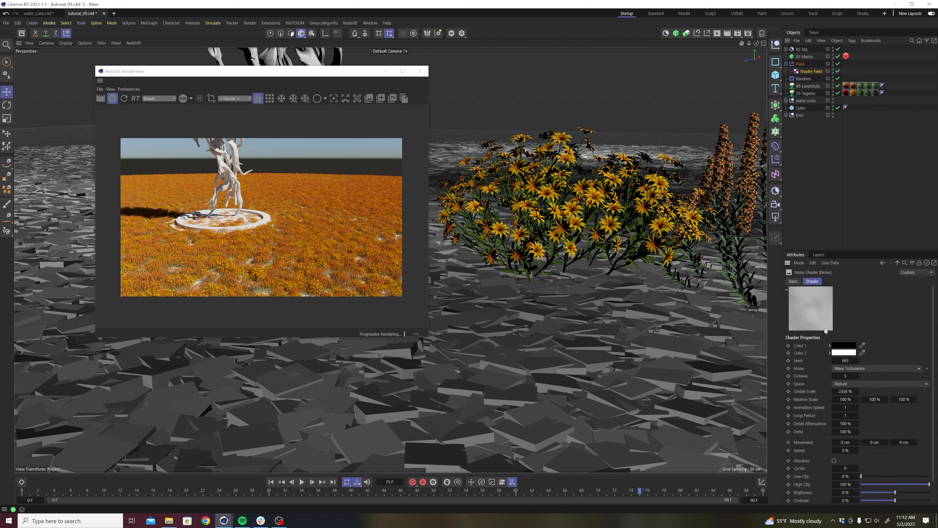
{"action": "right_click_drag", "start_coordinate": [505, 318], "coordinate": [463, 353], "text": "alt"}
{"action": "left_click_drag", "start_coordinate": [468, 352], "coordinate": [469, 357], "text": "alt"}
{"action": "right_click_drag", "start_coordinate": [493, 339], "coordinate": [472, 374], "text": "alt"}
{"action": "left_click_drag", "start_coordinate": [523, 354], "coordinate": [524, 362], "text": "alt"}
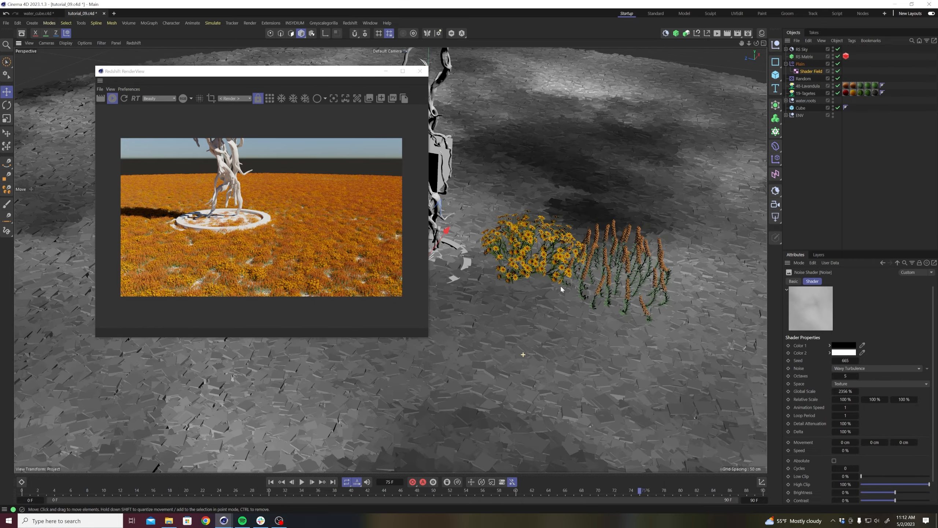
{"action": "middle_click_drag", "start_coordinate": [560, 286], "coordinate": [536, 362], "text": "alt"}
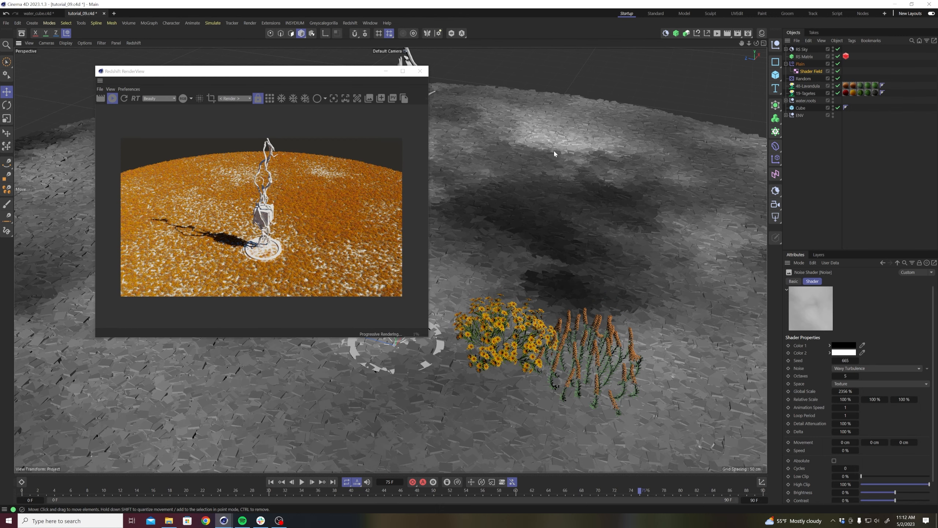
{"action": "scroll", "coordinate": [542, 268], "scroll_direction": "up", "scroll_amount": 5}
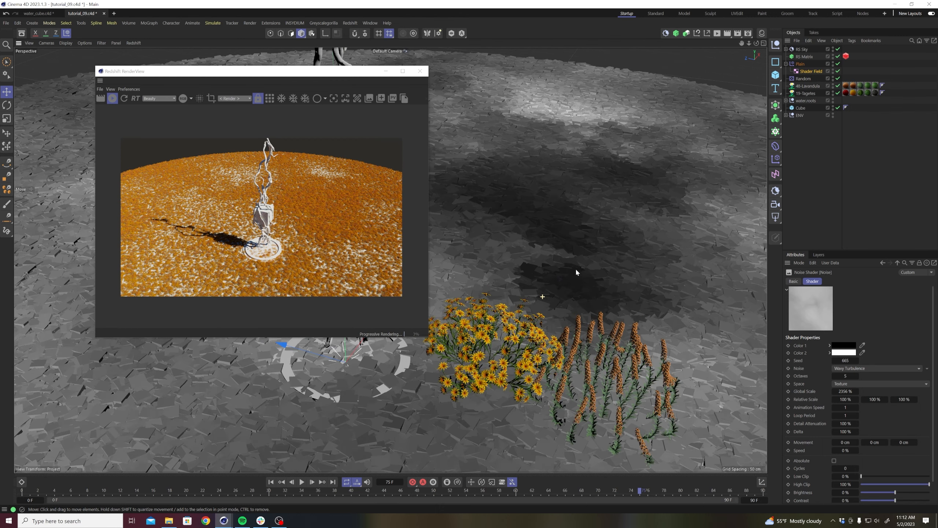
{"action": "scroll", "coordinate": [803, 479], "scroll_direction": "down", "scroll_amount": 1}
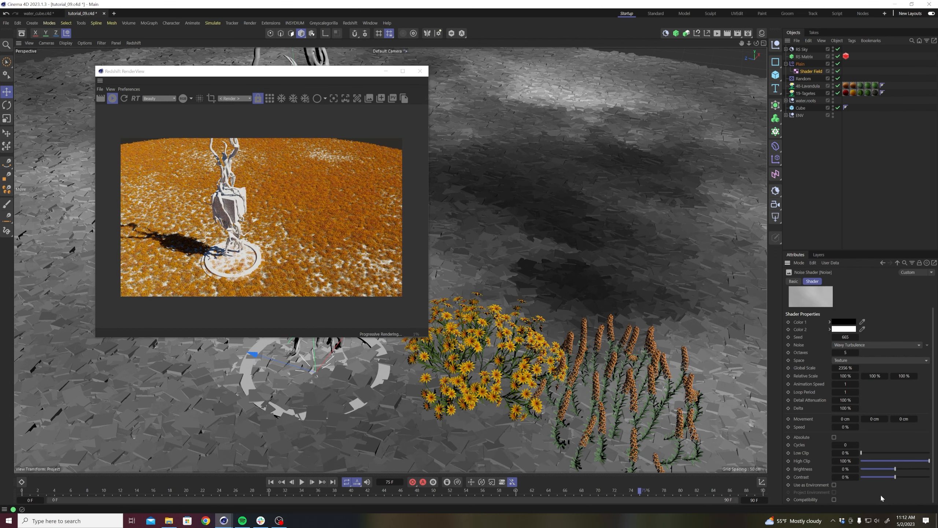
{"action": "left_click", "coordinate": [904, 477]}
{"action": "left_click", "coordinate": [913, 477]}
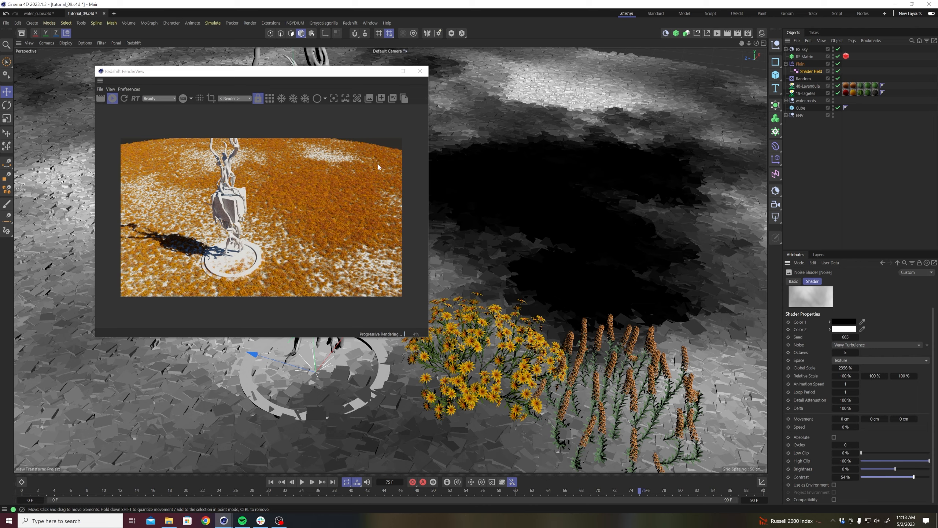
Tune the Shader Field noise's clipping to a low clip of 14% and a high clip of 90%.
{"action": "middle_click_drag", "start_coordinate": [472, 375], "coordinate": [591, 325], "text": "alt"}
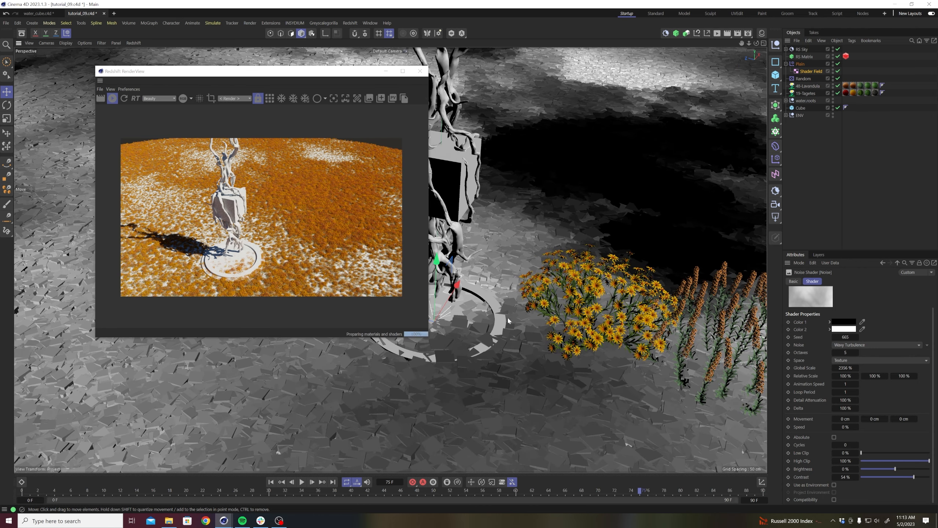
{"action": "left_click_drag", "start_coordinate": [491, 348], "coordinate": [535, 293], "text": "alt"}
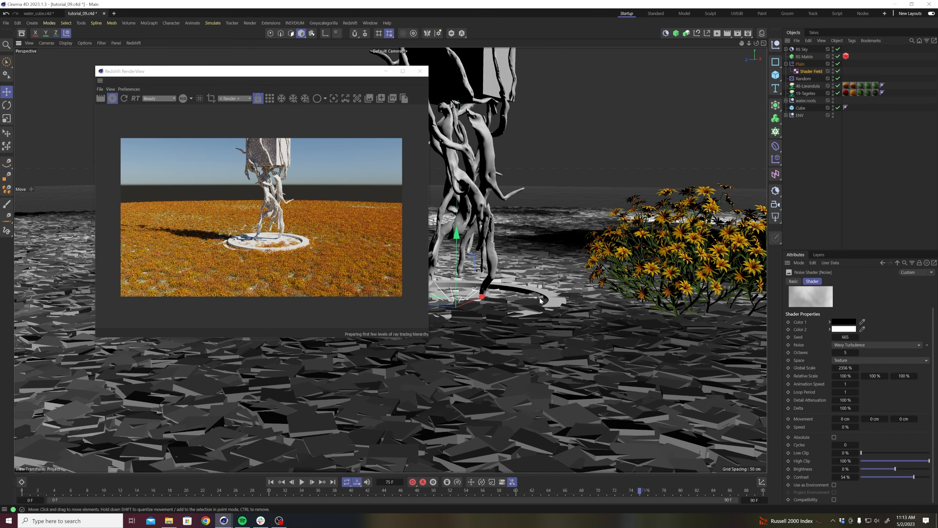
{"action": "left_click_drag", "start_coordinate": [541, 240], "coordinate": [517, 314], "text": "alt"}
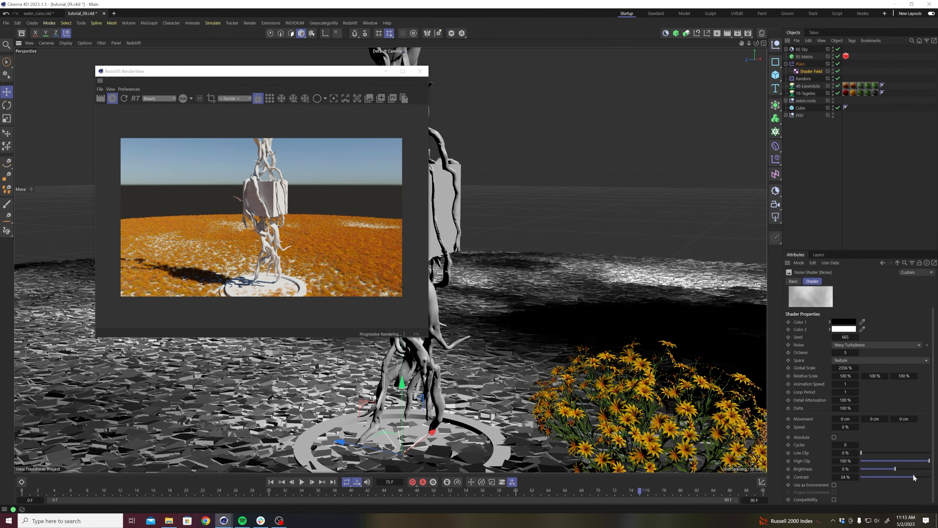
{"action": "left_click_drag", "start_coordinate": [875, 452], "coordinate": [920, 464]}
{"action": "left_click", "coordinate": [918, 461]}
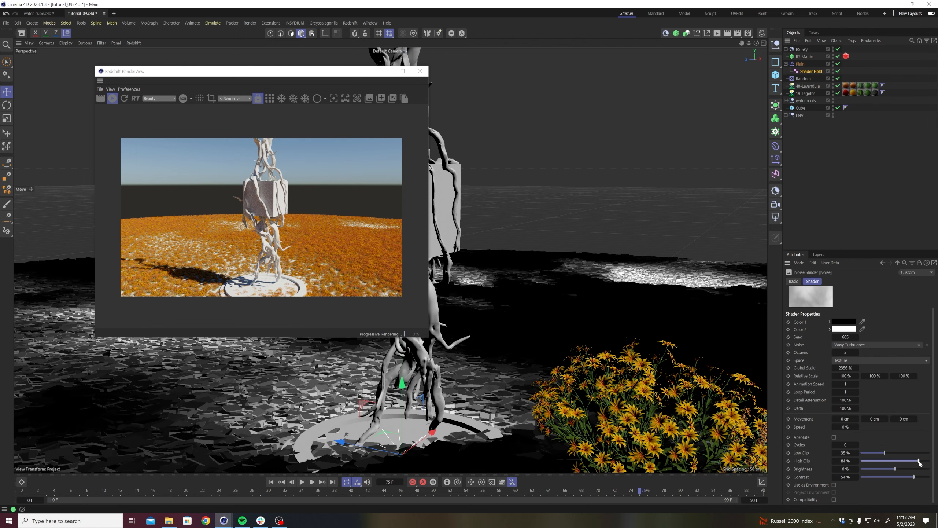
{"action": "left_click", "coordinate": [904, 463]}
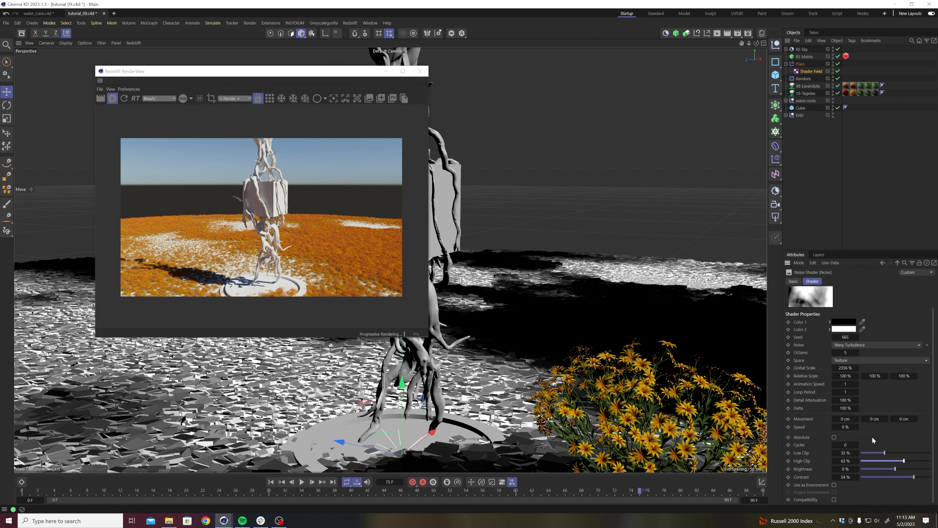
{"action": "left_click", "coordinate": [875, 453]}
{"action": "left_click_drag", "start_coordinate": [913, 461], "coordinate": [919, 461]}
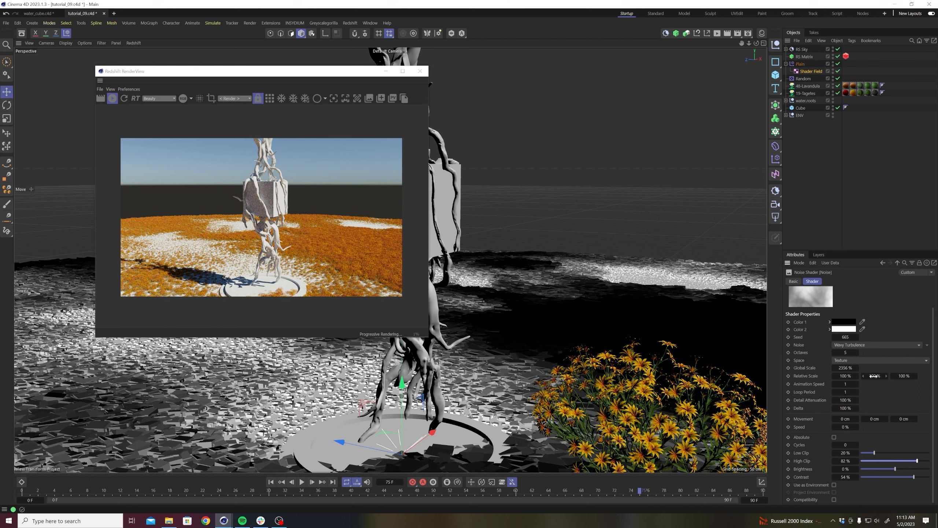
{"action": "left_click_drag", "start_coordinate": [918, 461], "coordinate": [869, 453]}
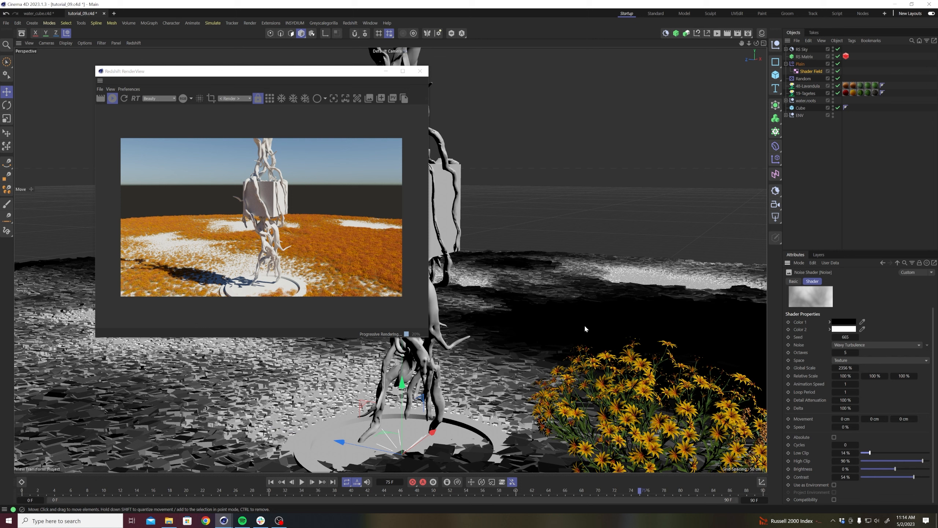
{"action": "left_click", "coordinate": [807, 86]}
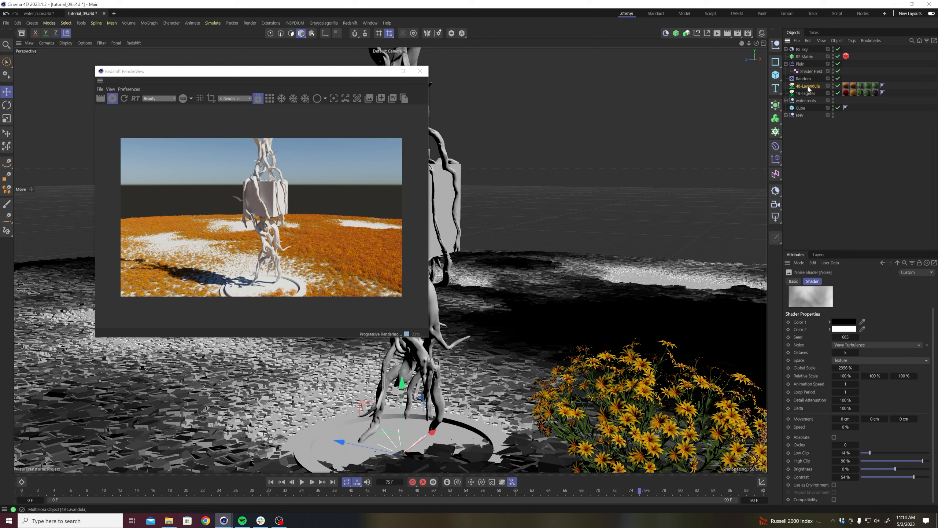
{"action": "left_click", "coordinate": [806, 94]}
{"action": "left_click", "coordinate": [808, 85]}
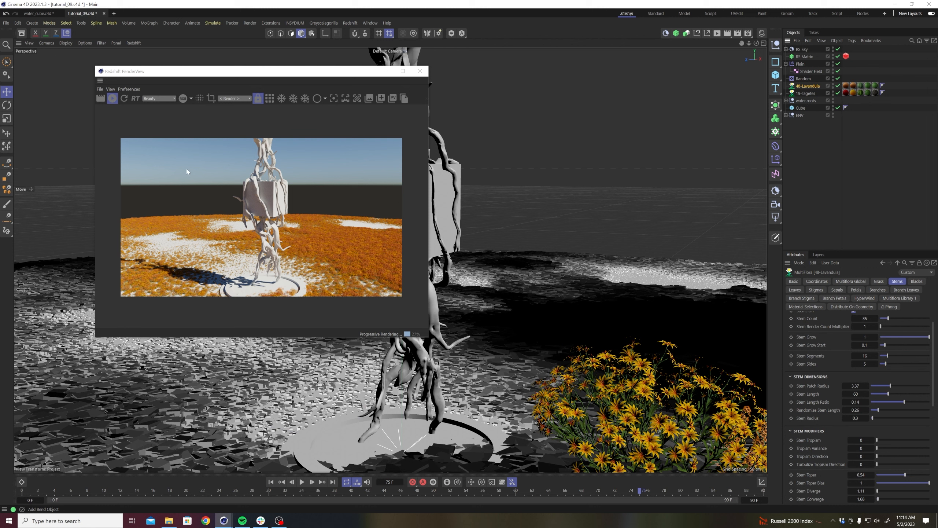
Stop the live render, clear the view of the cube, and re-enable the outer wall inside the ENV group.
{"action": "left_click", "coordinate": [113, 97]}
{"action": "left_click_drag", "start_coordinate": [161, 75], "coordinate": [146, 75]}
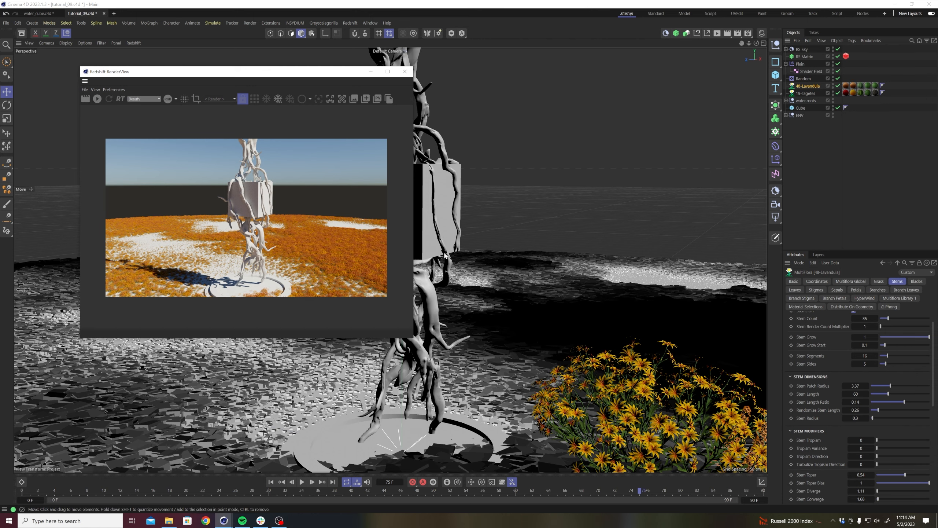
{"action": "scroll", "coordinate": [487, 235], "scroll_direction": "up", "scroll_amount": 6}
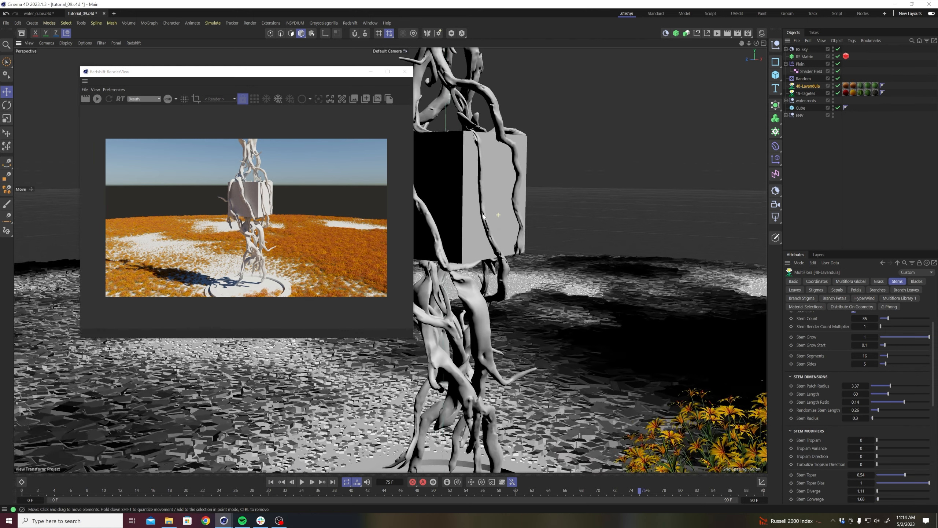
{"action": "scroll", "coordinate": [482, 215], "scroll_direction": "down", "scroll_amount": 6}
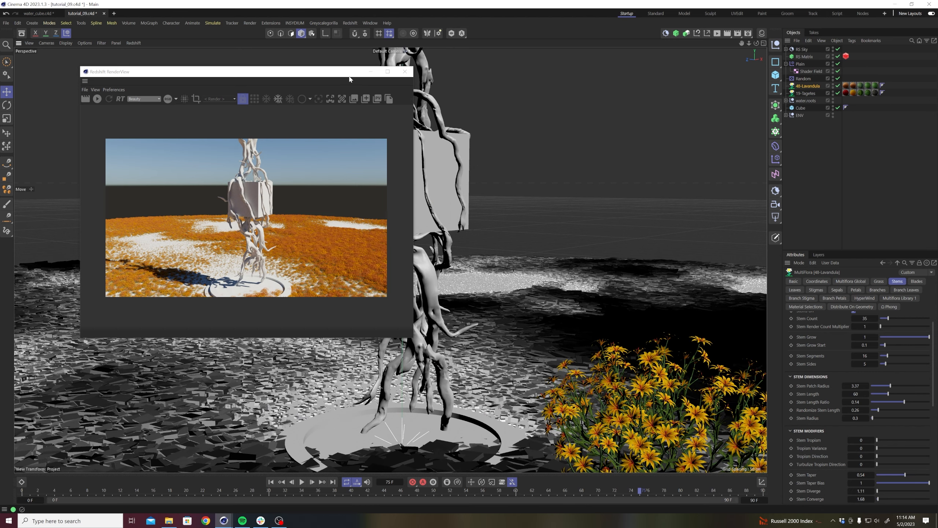
{"action": "left_click_drag", "start_coordinate": [309, 72], "coordinate": [278, 237]}
{"action": "left_click", "coordinate": [786, 116]}
{"action": "left_click", "coordinate": [840, 129]}
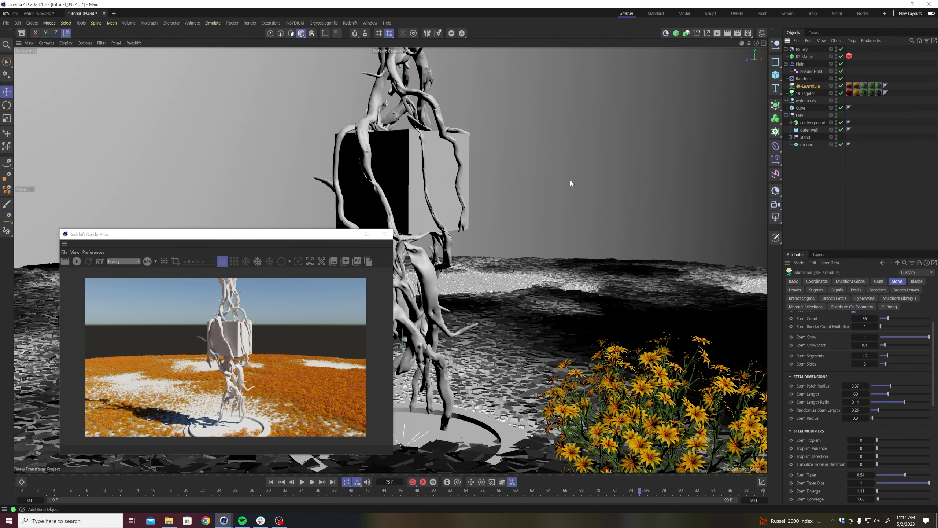
Restart the live render in the RenderView and enlarge the rendered image.
{"action": "left_click", "coordinate": [77, 261]}
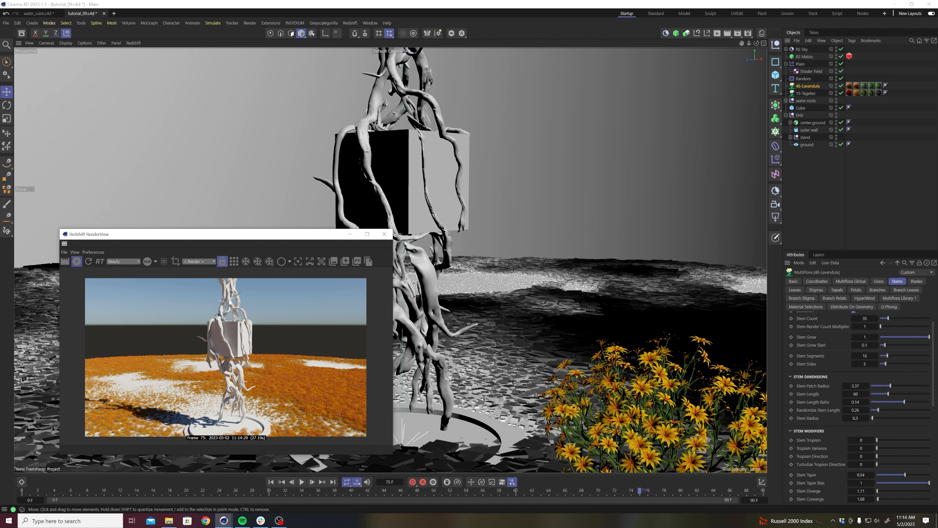
{"action": "left_click_drag", "start_coordinate": [248, 237], "coordinate": [239, 220]}
{"action": "scroll", "coordinate": [204, 321], "scroll_direction": "up", "scroll_amount": 1}
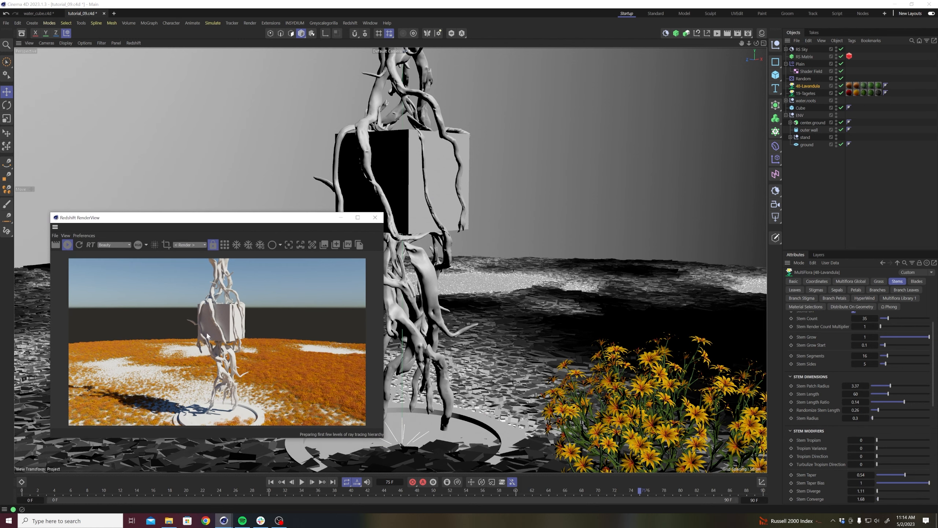
Rotate the RS Sky to a heading of -114° and a pitch of -3.6°.
{"action": "left_click", "coordinate": [799, 51]}
{"action": "left_click", "coordinate": [826, 281]}
{"action": "left_click", "coordinate": [838, 281]}
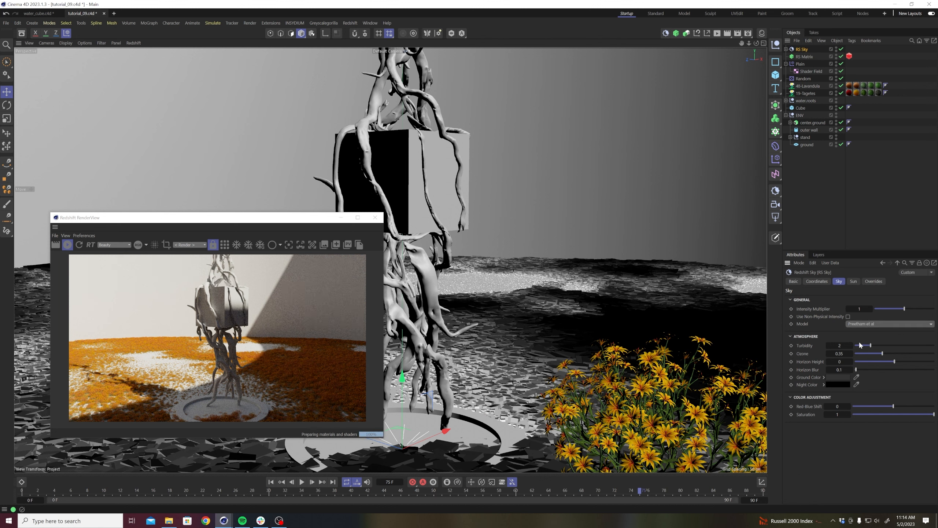
{"action": "left_click", "coordinate": [817, 281]}
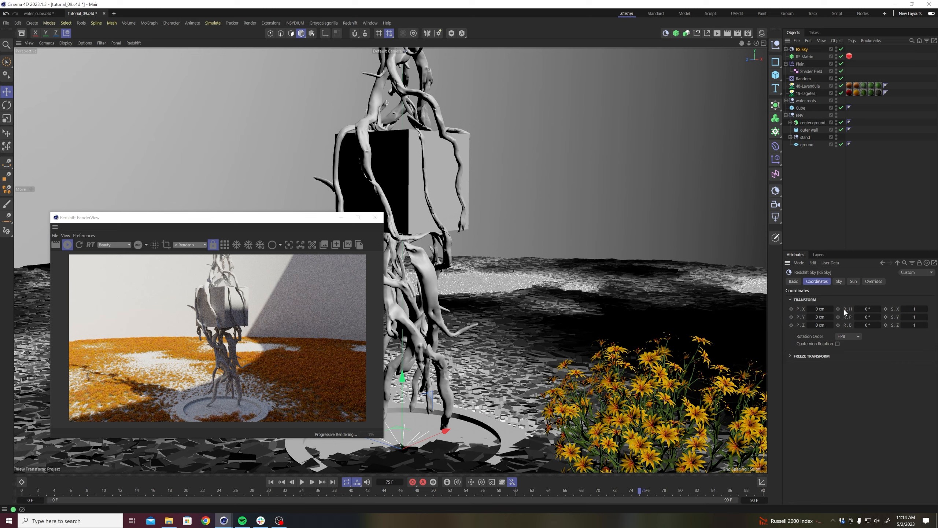
{"action": "left_click_drag", "start_coordinate": [879, 317], "coordinate": [865, 319]}
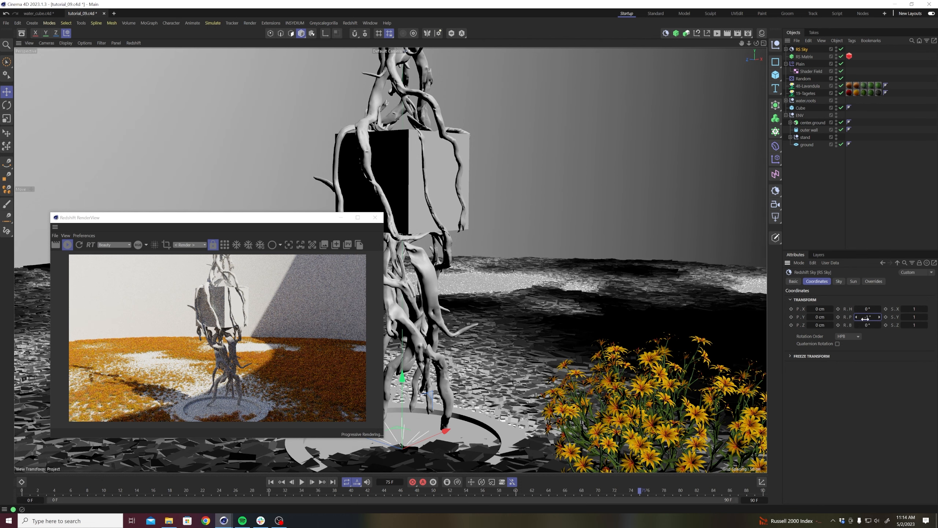
{"action": "left_click_drag", "start_coordinate": [866, 311], "coordinate": [827, 311]}
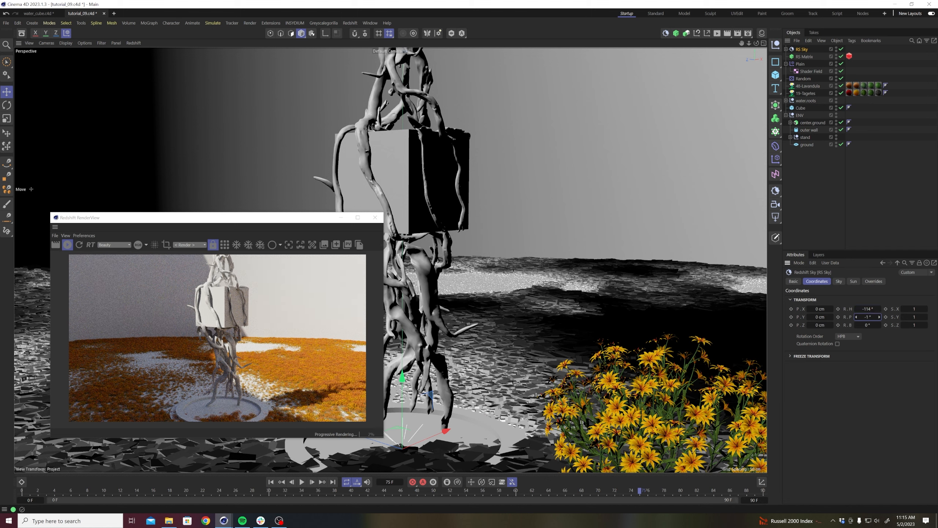
{"action": "left_click_drag", "start_coordinate": [867, 316], "coordinate": [863, 316]}
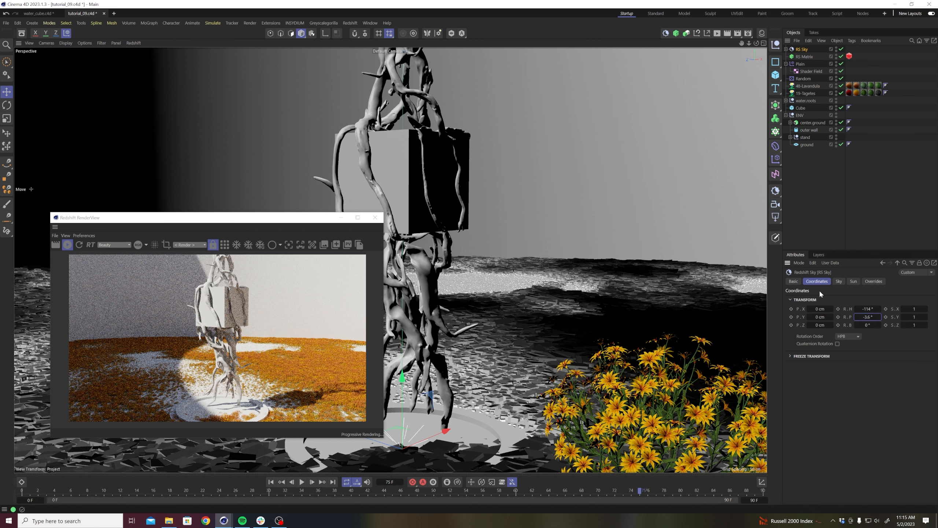
Set the RS Sky's Sun Disk Scale to 5.
{"action": "left_click", "coordinate": [839, 281]}
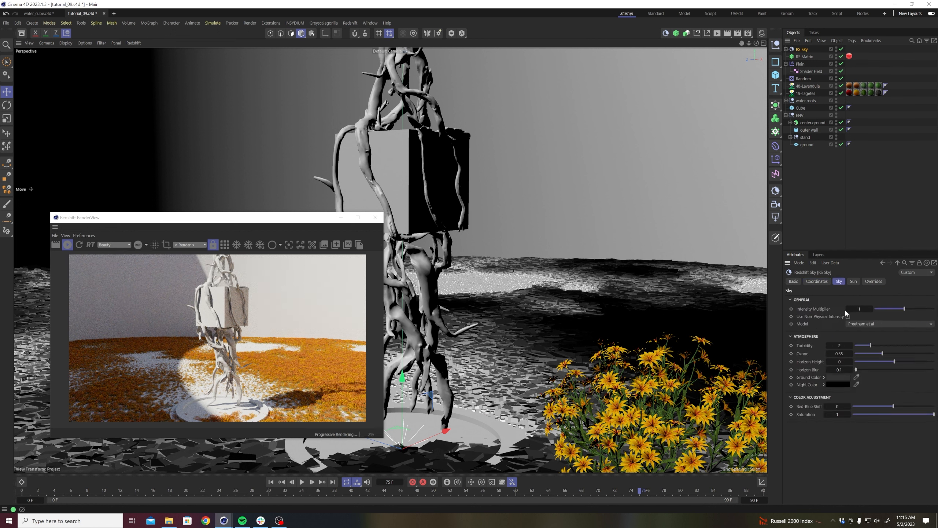
{"action": "left_click", "coordinate": [854, 280]}
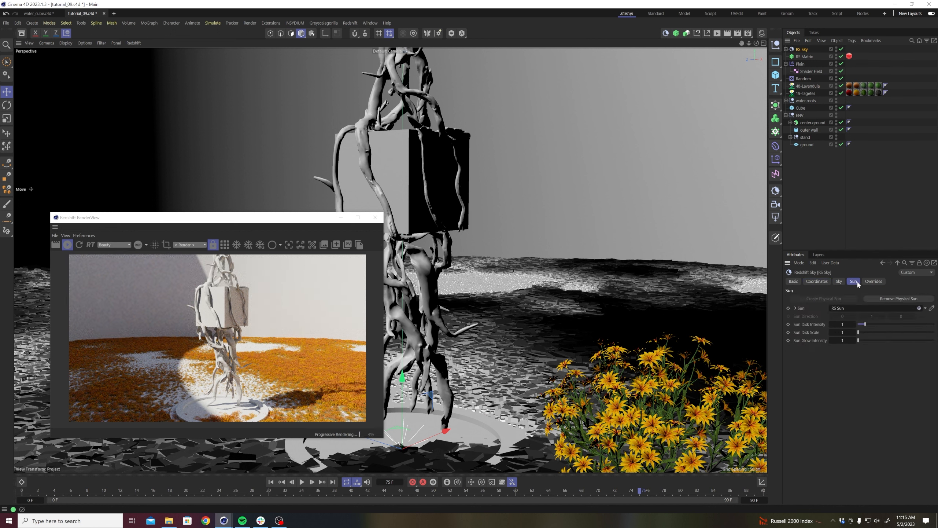
{"action": "left_click", "coordinate": [870, 332]}
{"action": "double_click", "coordinate": [845, 334]}
{"action": "type", "text": "1"}
{"action": "key", "text": "Return"}
{"action": "key", "text": "Return"}
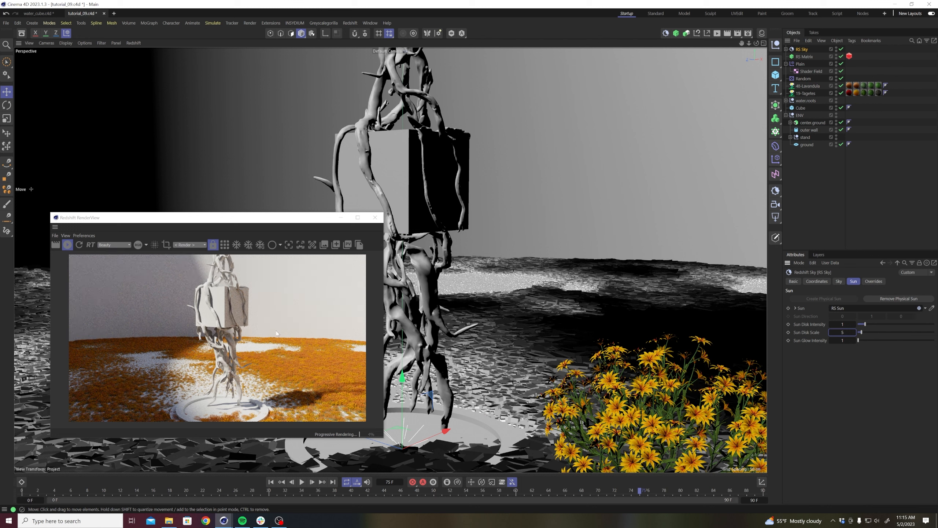
Save the scene with nothing selected, and enlarge the RenderView window and its rendered image.
{"action": "left_click", "coordinate": [803, 221]}
{"action": "key", "text": "ctrl+s"}
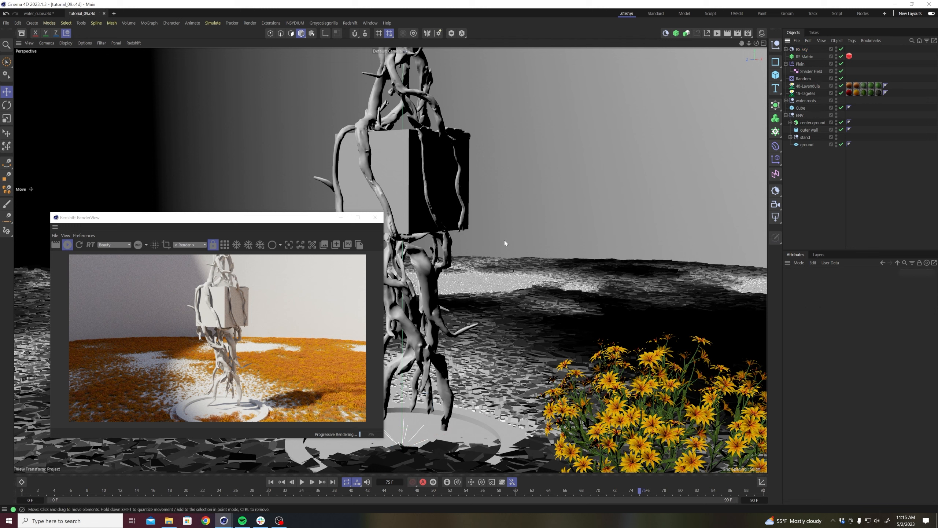
{"action": "left_click_drag", "start_coordinate": [296, 217], "coordinate": [297, 185]}
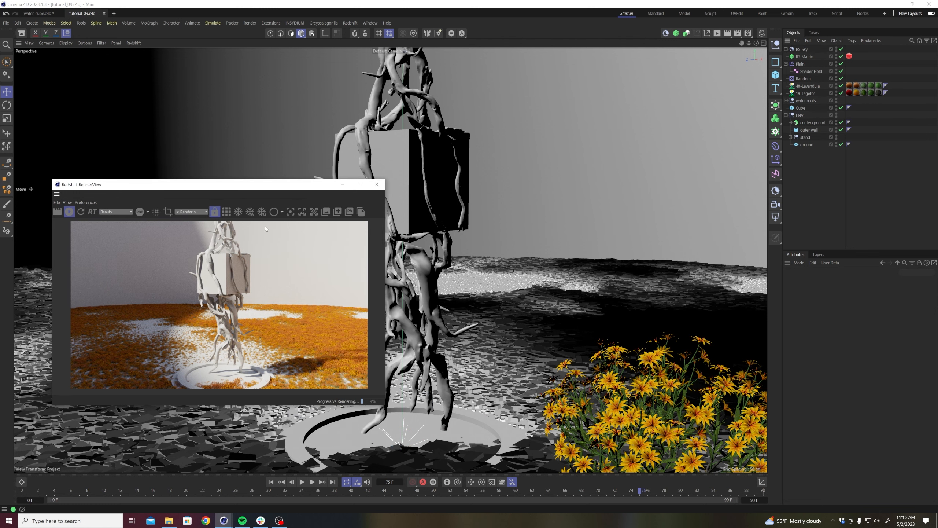
{"action": "left_click_drag", "start_coordinate": [229, 302], "coordinate": [227, 303]}
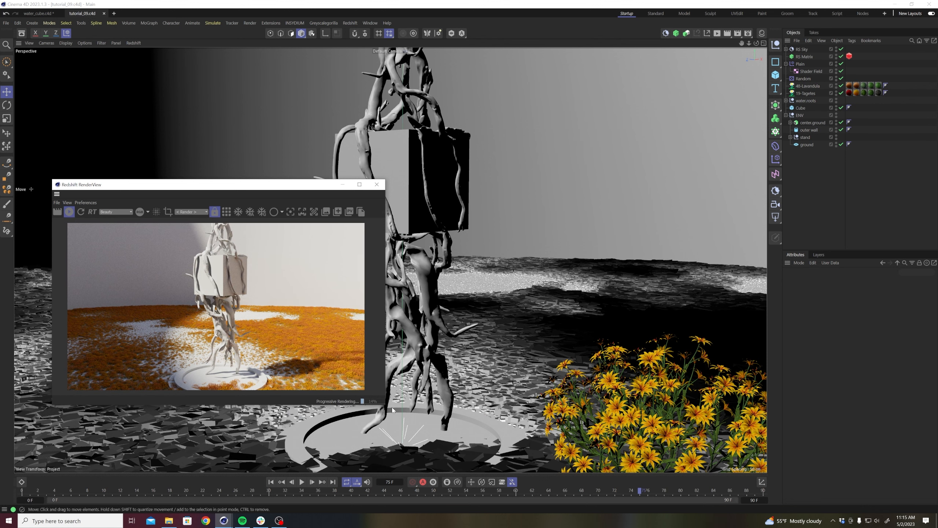
{"action": "left_click_drag", "start_coordinate": [385, 403], "coordinate": [424, 438]}
{"action": "scroll", "coordinate": [238, 327], "scroll_direction": "up", "scroll_amount": 1}
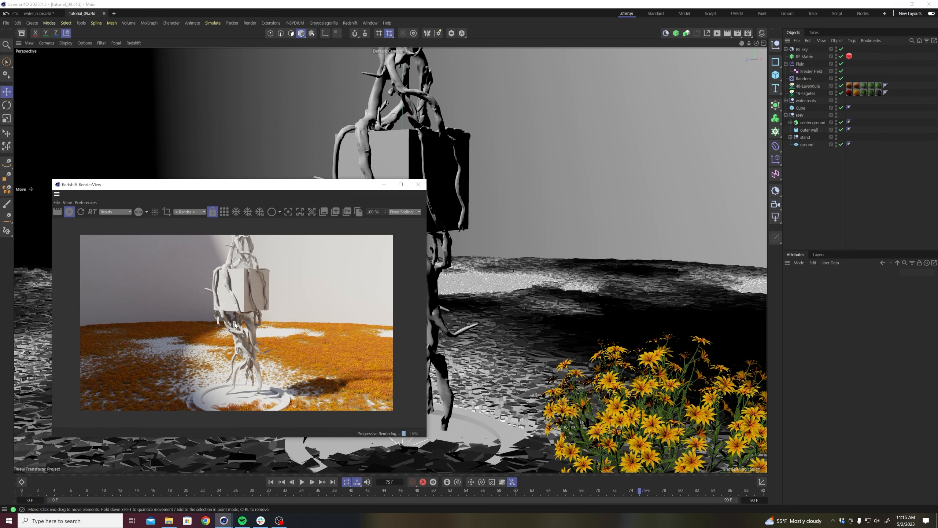
{"action": "scroll", "coordinate": [239, 328], "scroll_direction": "up", "scroll_amount": 1}
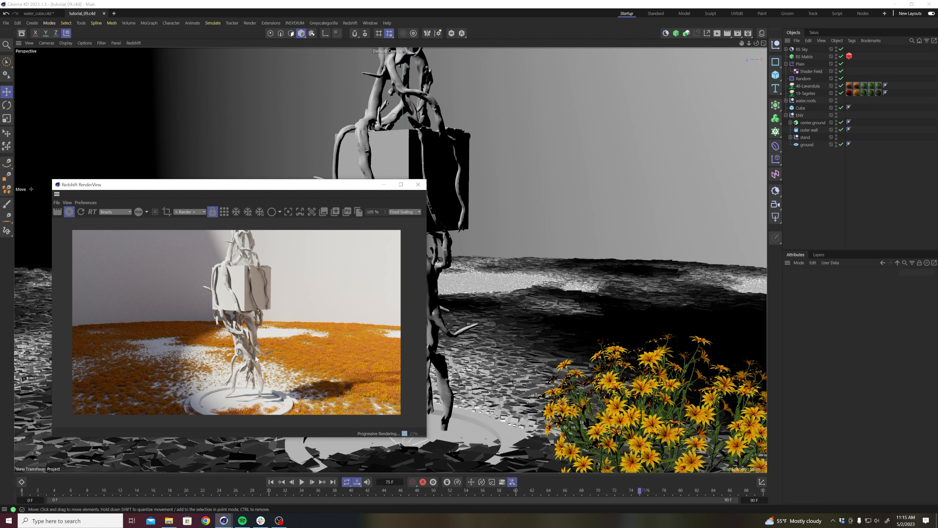
Stop the live render and open the Greyscalegorilla Plus Library over the viewport.
{"action": "left_click", "coordinate": [69, 211]}
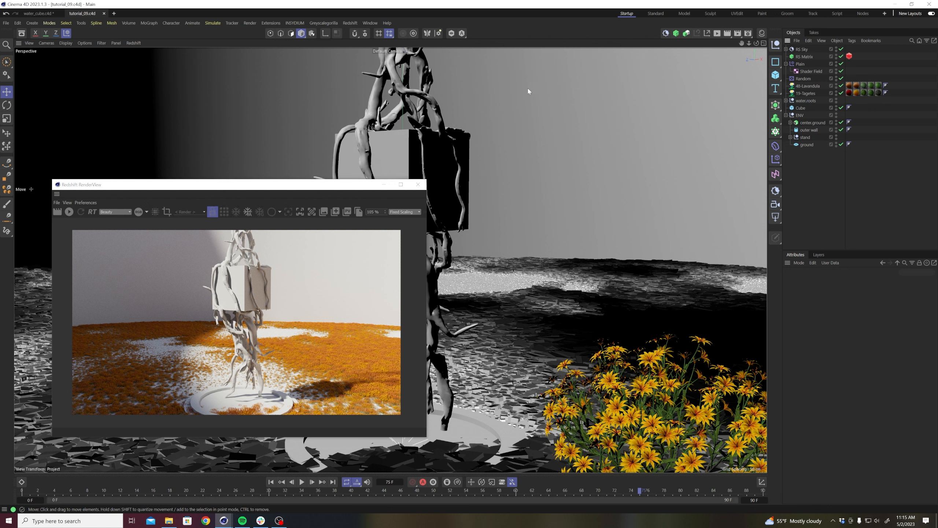
{"action": "left_click", "coordinate": [321, 24]}
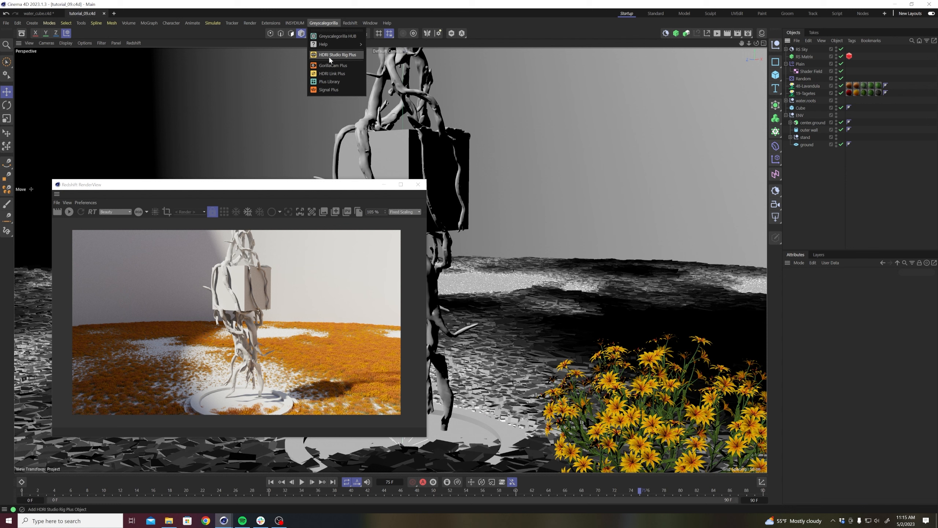
{"action": "left_click", "coordinate": [331, 82]}
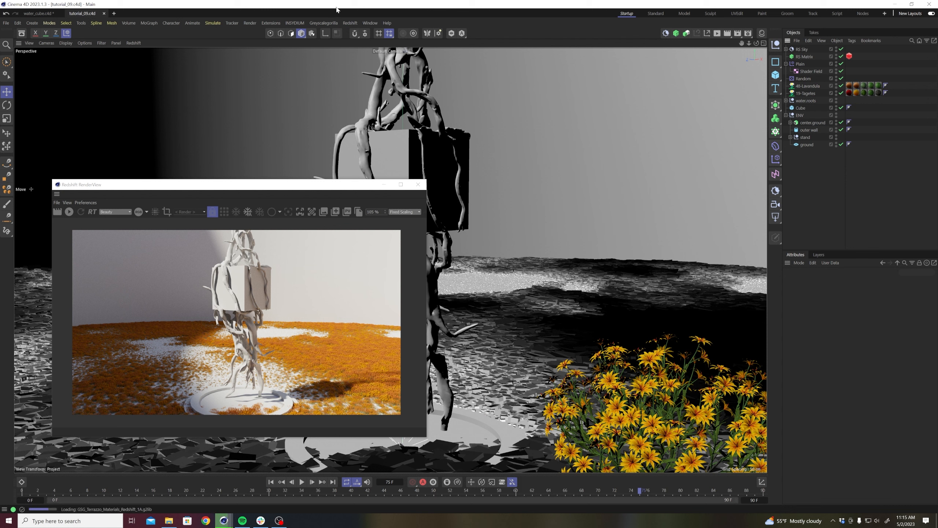
{"action": "left_click_drag", "start_coordinate": [310, 13], "coordinate": [513, 91]}
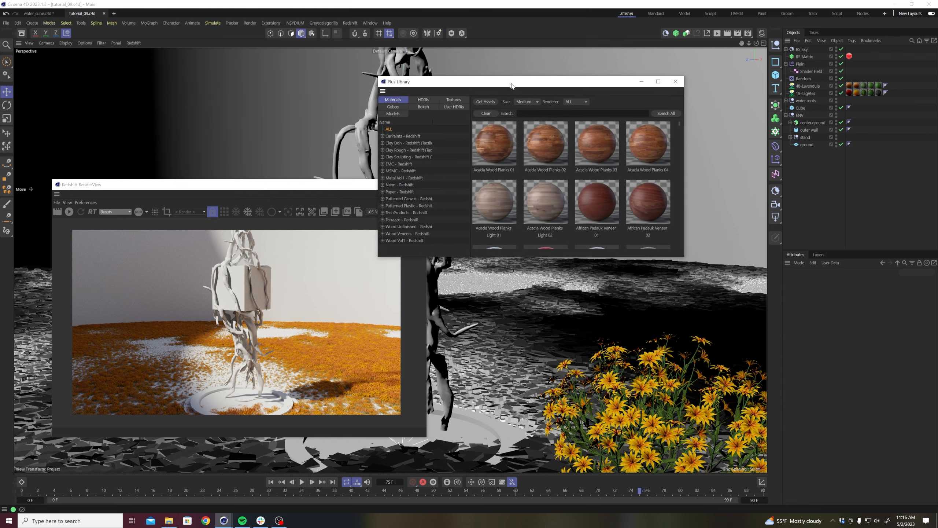
Browse the Concrete materials of the EMC - Redshift collection in the Plus Library.
{"action": "left_click", "coordinate": [399, 167]}
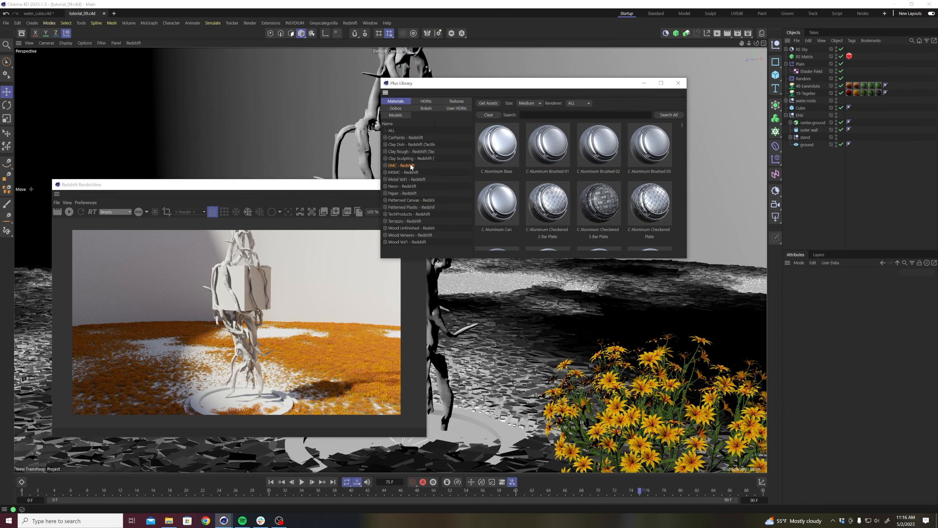
{"action": "left_click", "coordinate": [385, 166]}
{"action": "left_click", "coordinate": [409, 178]}
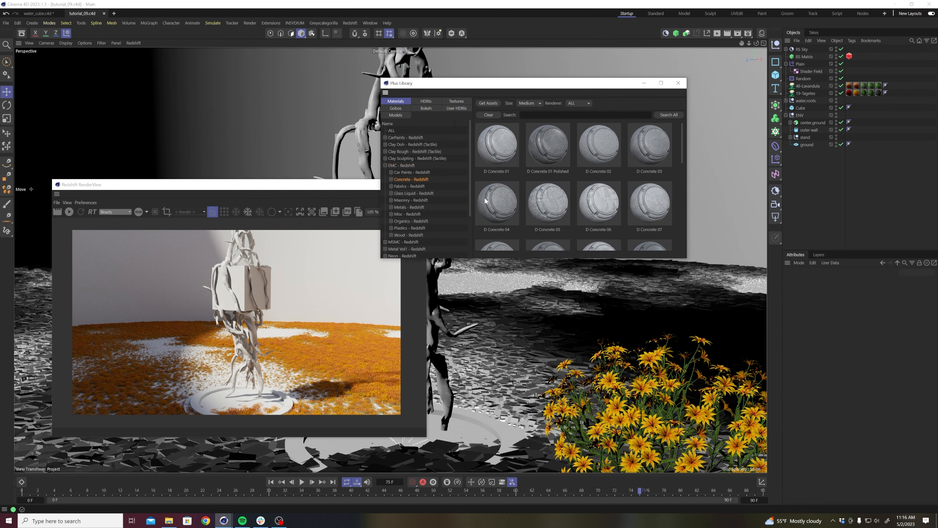
{"action": "scroll", "coordinate": [583, 194], "scroll_direction": "down", "scroll_amount": 5}
{"action": "scroll", "coordinate": [575, 205], "scroll_direction": "up", "scroll_amount": 1}
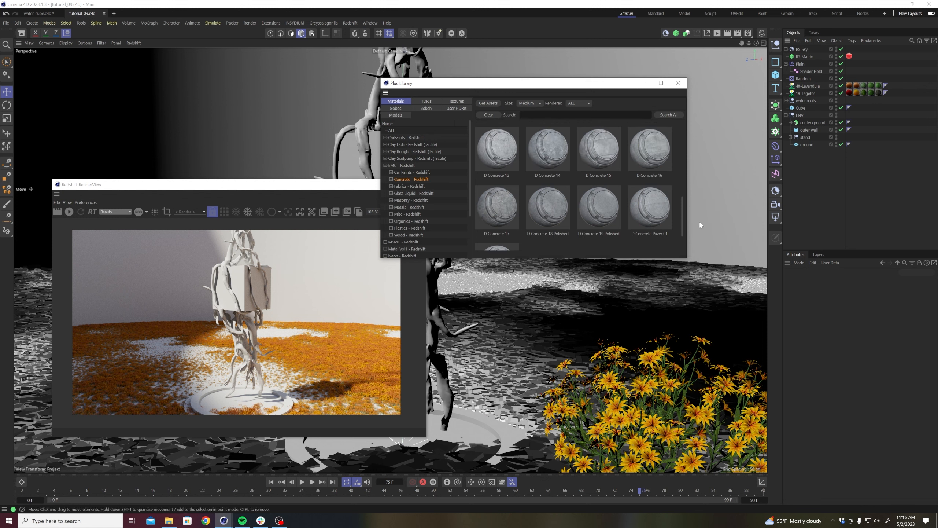
Select the D Concrete Paver 01 material and show the Material Manager beside the Plus Library.
{"action": "left_click", "coordinate": [650, 218]}
{"action": "left_click", "coordinate": [762, 33]}
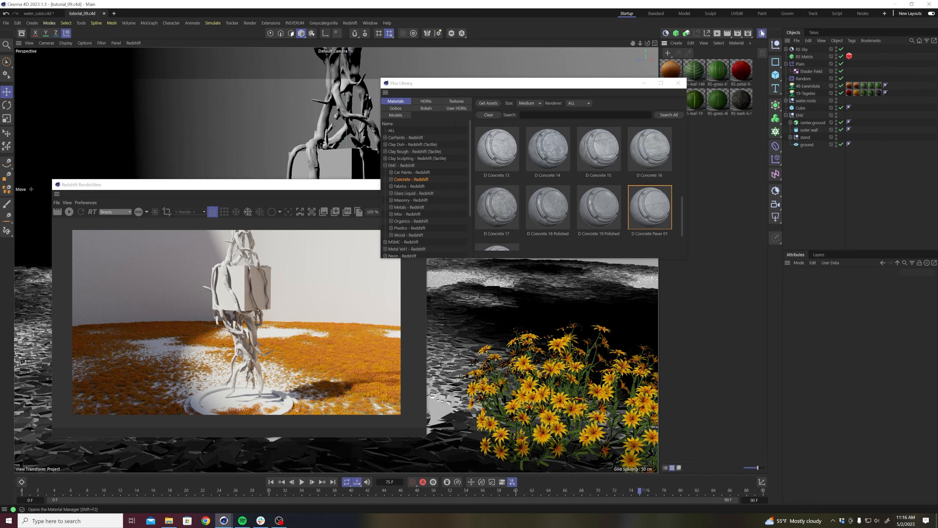
{"action": "left_click_drag", "start_coordinate": [480, 83], "coordinate": [379, 92]}
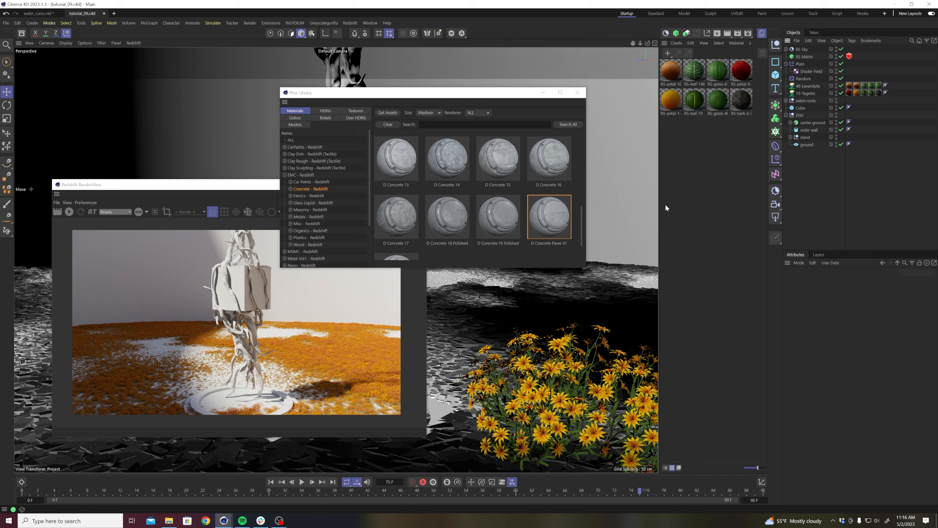
{"action": "left_click", "coordinate": [539, 171]}
{"action": "left_click", "coordinate": [553, 215]}
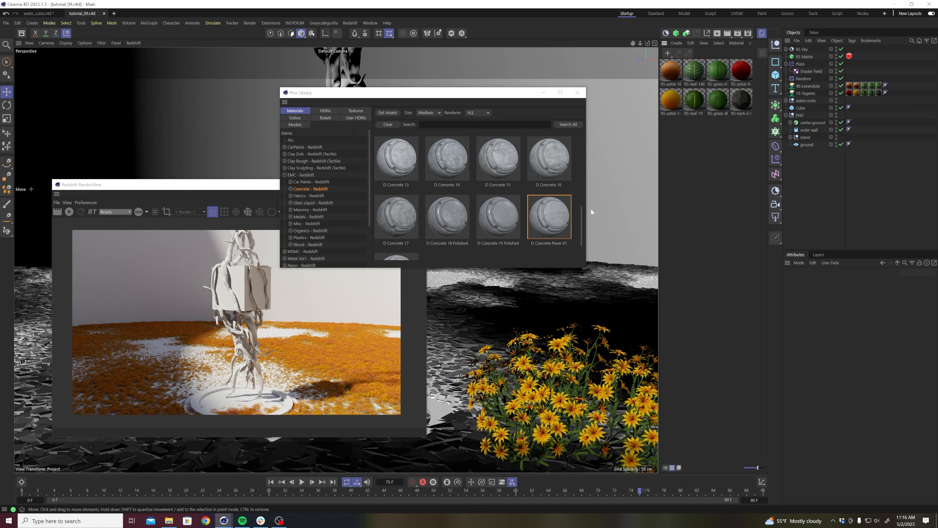
Add D Concrete Paver 01 from the library to the scene's materials and apply it to the outer wall.
{"action": "left_click_drag", "start_coordinate": [588, 269], "coordinate": [626, 333]}
{"action": "left_click_drag", "start_coordinate": [586, 247], "coordinate": [694, 175]}
{"action": "left_click_drag", "start_coordinate": [545, 93], "coordinate": [686, 286]}
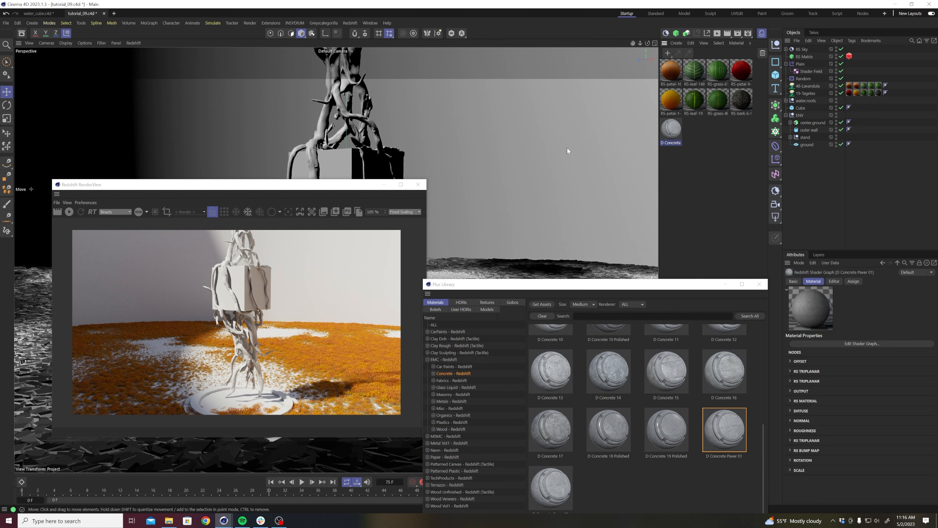
{"action": "left_click_drag", "start_coordinate": [588, 144], "coordinate": [588, 144]}
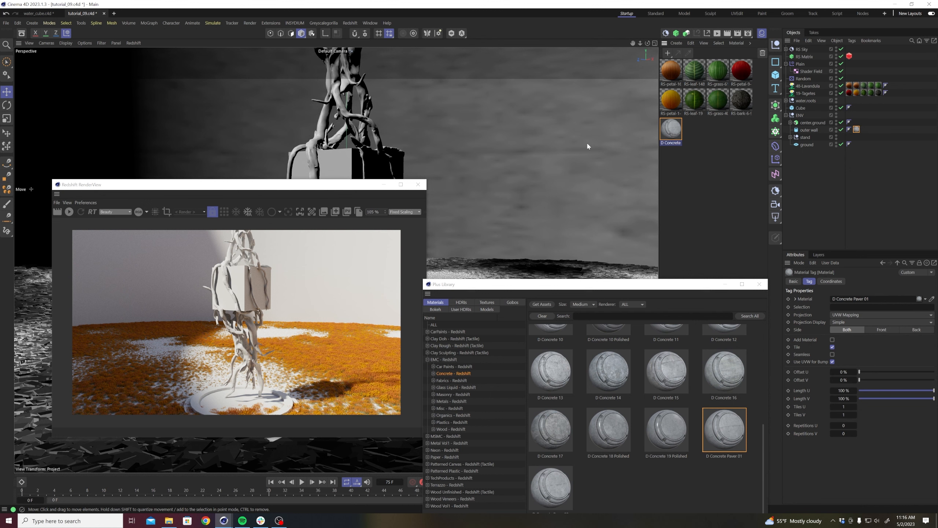
Add D Concrete 14 from the library to the scene's materials and close the Plus Library.
{"action": "left_click_drag", "start_coordinate": [603, 288], "coordinate": [722, 241]}
{"action": "left_click", "coordinate": [729, 324]}
{"action": "left_click_drag", "start_coordinate": [726, 312], "coordinate": [714, 199]}
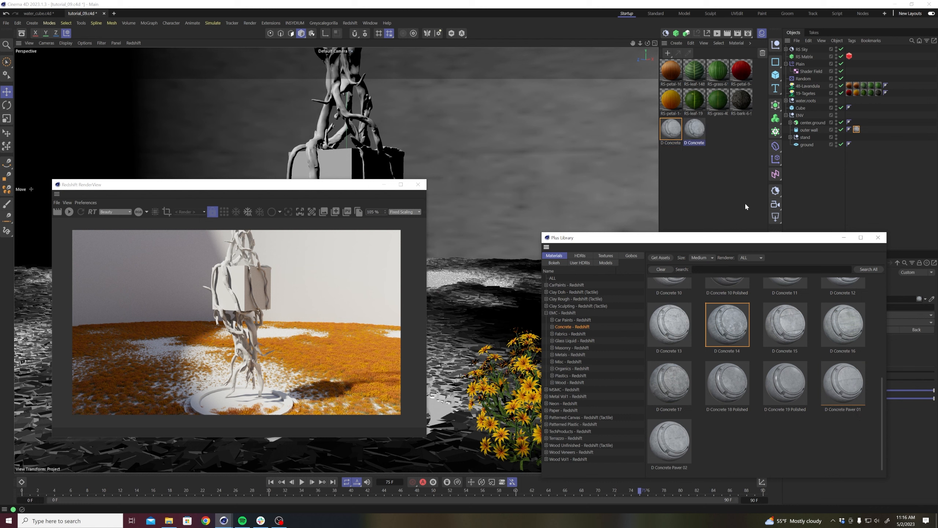
{"action": "left_click", "coordinate": [878, 238]}
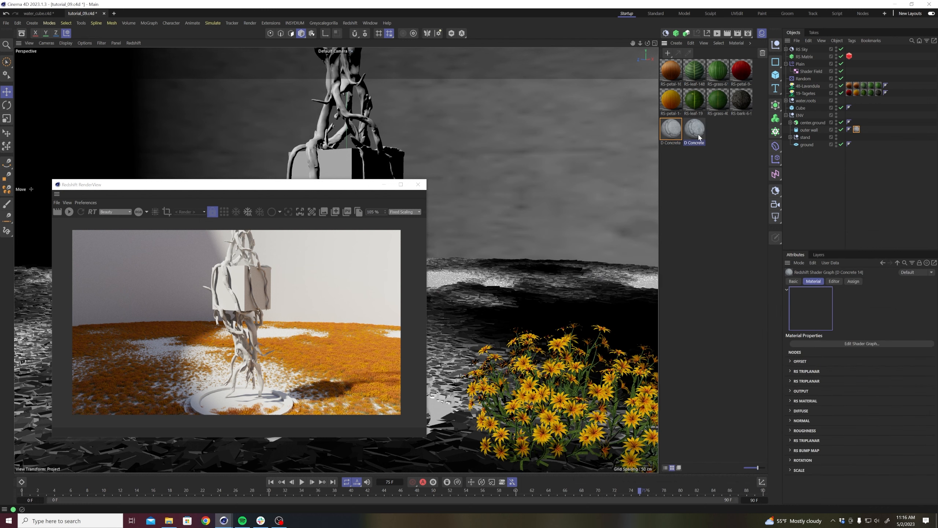
Apply the D Concrete 14 material to the ground and to the stand group.
{"action": "left_click_drag", "start_coordinate": [813, 145], "coordinate": [813, 144]}
{"action": "left_click", "coordinate": [790, 137]}
{"action": "left_click_drag", "start_coordinate": [857, 144], "coordinate": [849, 137], "text": "ctrl"}
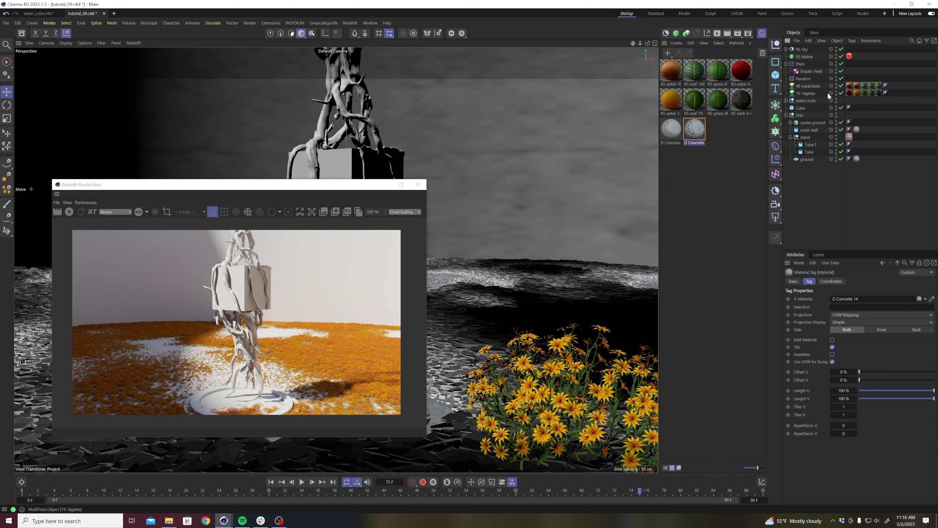
Disable the RS Matrix, restart the live render and enlarge the RenderView window.
{"action": "left_click", "coordinate": [841, 57]}
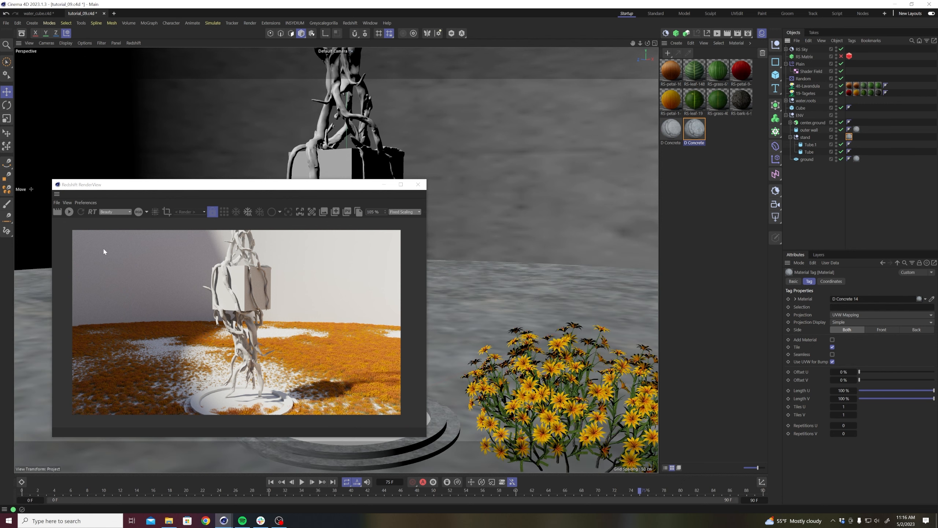
{"action": "left_click", "coordinate": [71, 215]}
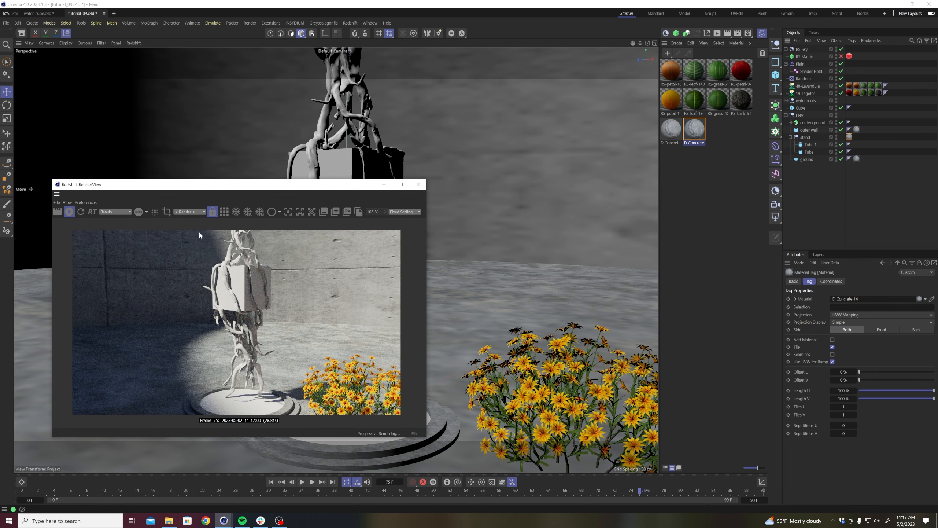
{"action": "left_click_drag", "start_coordinate": [222, 184], "coordinate": [235, 163]}
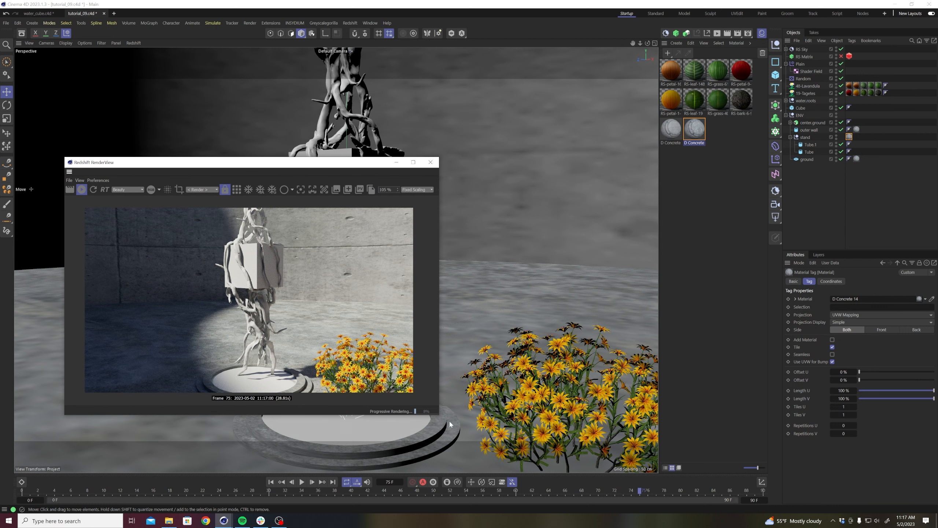
{"action": "left_click_drag", "start_coordinate": [441, 415], "coordinate": [474, 443]}
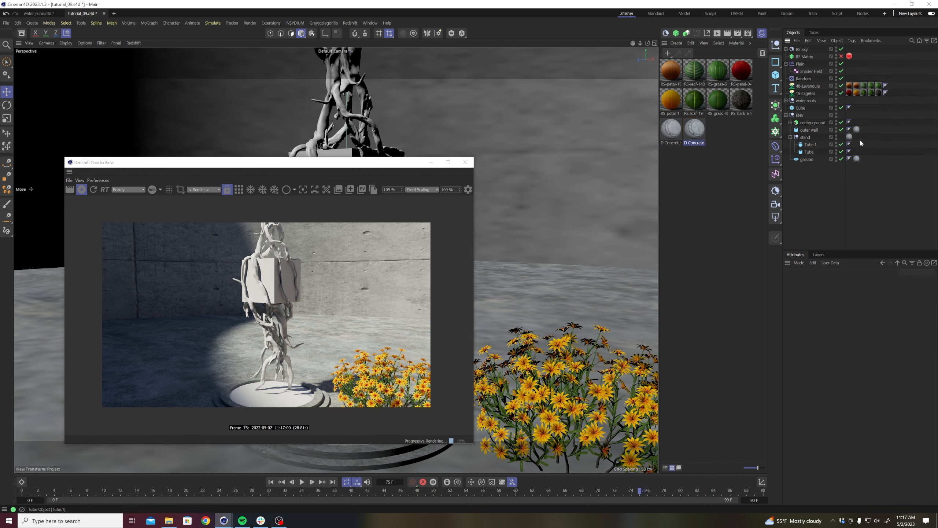
Set the projection of the outer wall's D Concrete Paver 01 material tag to Cubic.
{"action": "left_click", "coordinate": [856, 129]}
{"action": "left_click", "coordinate": [846, 322]}
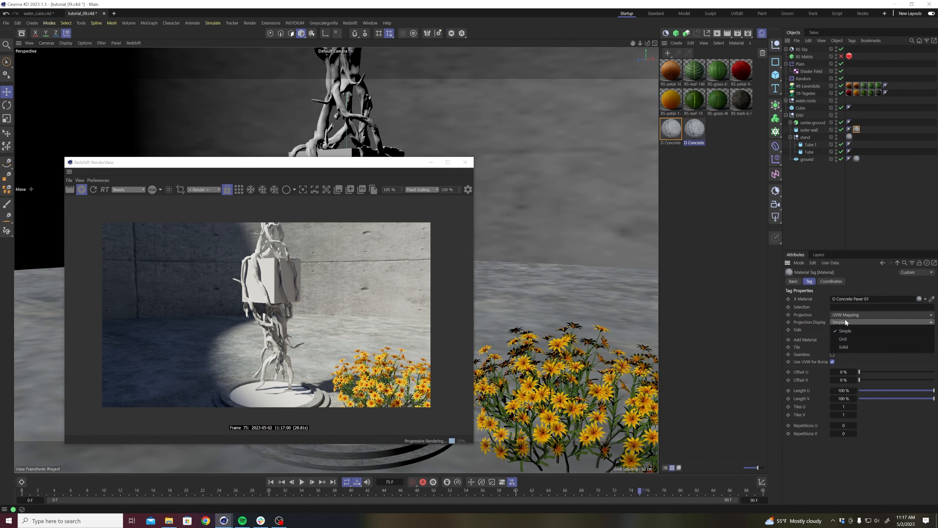
{"action": "left_click", "coordinate": [845, 316]}
{"action": "left_click", "coordinate": [845, 316]}
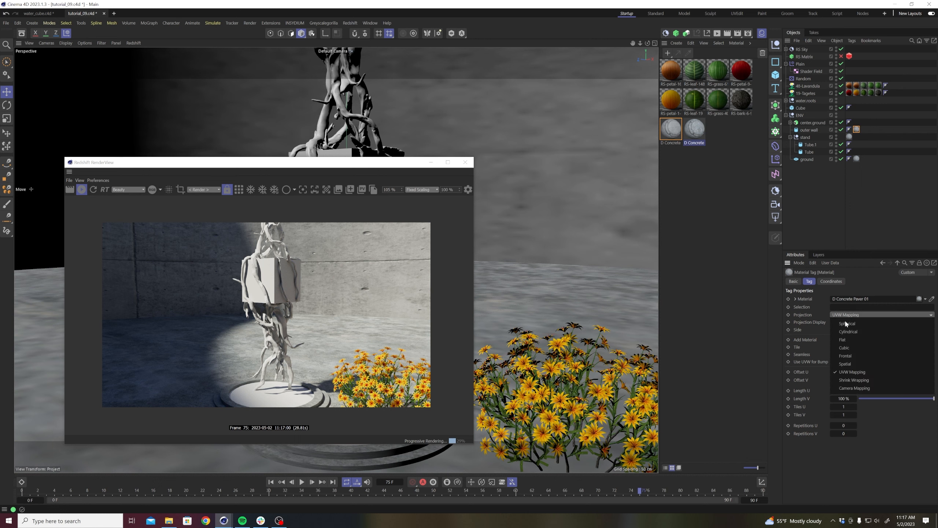
{"action": "left_click", "coordinate": [843, 348]}
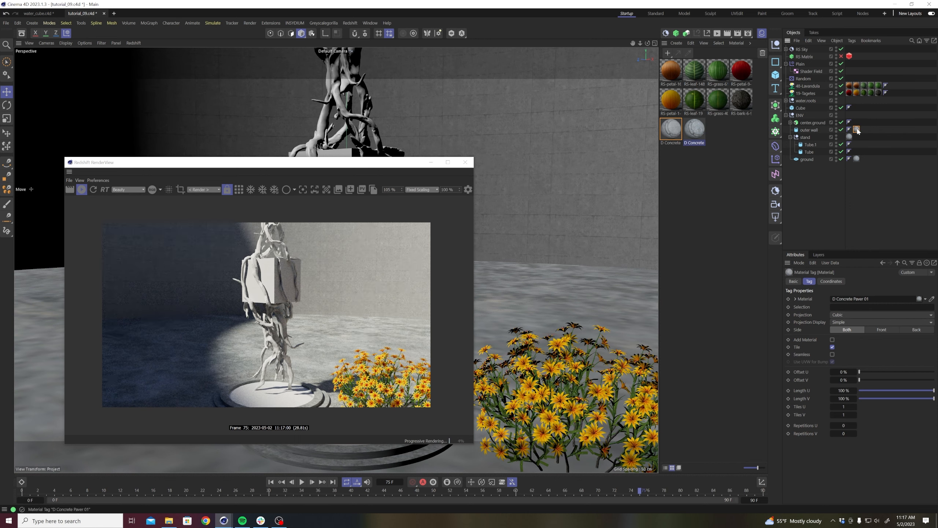
Try 200% for Length U and Length V on the outer wall's concrete material tag.
{"action": "left_click", "coordinate": [845, 390]}
{"action": "type", "text": "200"}
{"action": "key", "text": "Tab"}
{"action": "type", "text": "200"}
{"action": "key", "text": "Return"}
Set Length U and Length V of the outer wall's concrete material tag to 250%.
{"action": "double_click", "coordinate": [846, 392]}
{"action": "type", "text": "250"}
{"action": "key", "text": "Tab"}
{"action": "type", "text": "250"}
{"action": "key", "text": "Return"}
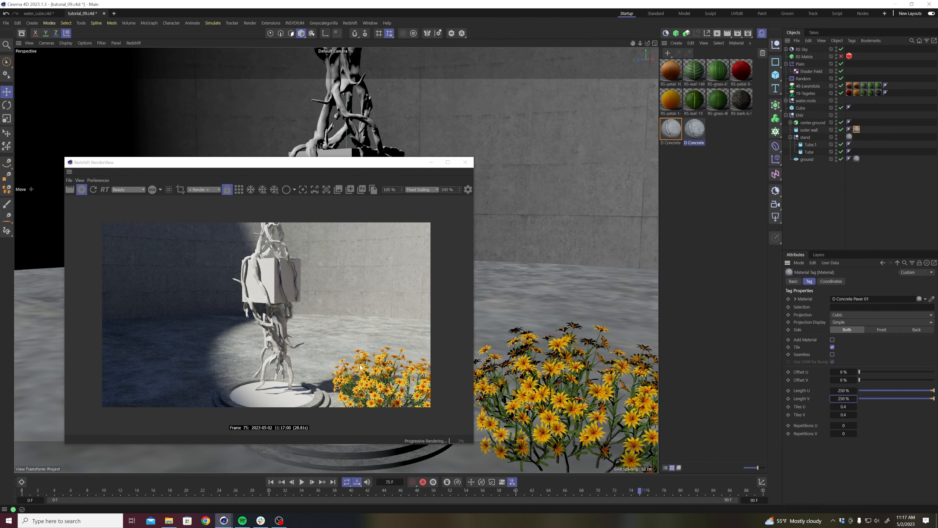
Save the scene with nothing selected.
{"action": "scroll", "coordinate": [554, 335], "scroll_direction": "up", "scroll_amount": 4}
{"action": "middle_click_drag", "start_coordinate": [555, 330], "coordinate": [579, 261], "text": "alt"}
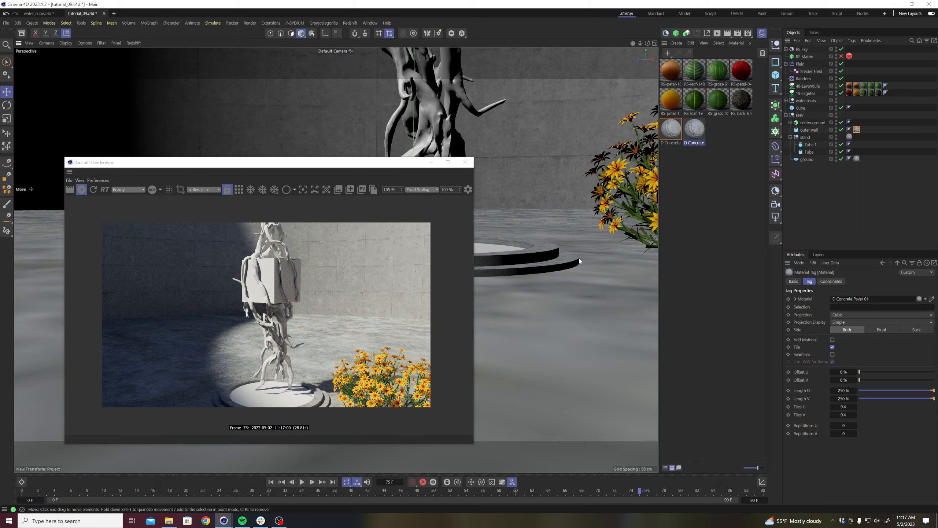
{"action": "scroll", "coordinate": [580, 257], "scroll_direction": "up", "scroll_amount": 10}
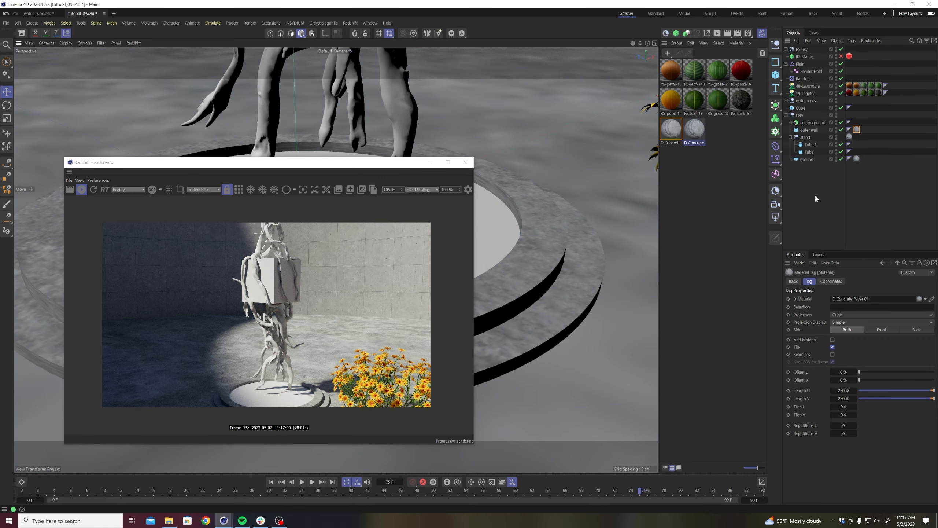
{"action": "left_click", "coordinate": [815, 194]}
{"action": "key", "text": "ctrl+s"}
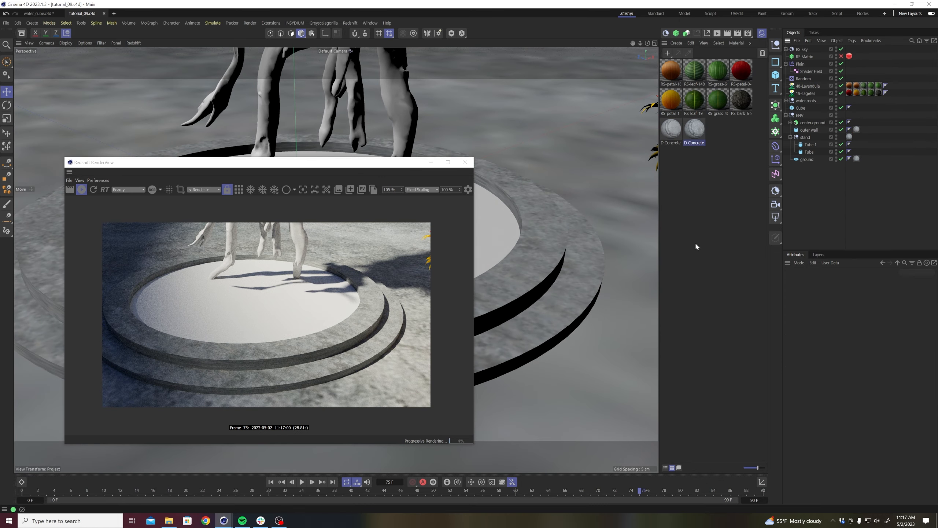
Set the projection of the stand's D Concrete 14 material tag to Cubic.
{"action": "left_click", "coordinate": [606, 282]}
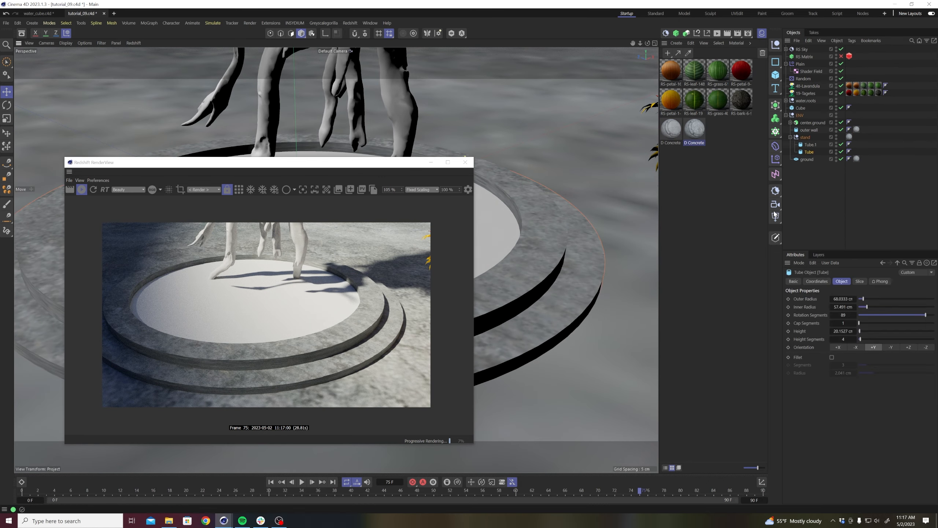
{"action": "left_click", "coordinate": [849, 137]}
{"action": "left_click", "coordinate": [850, 314]}
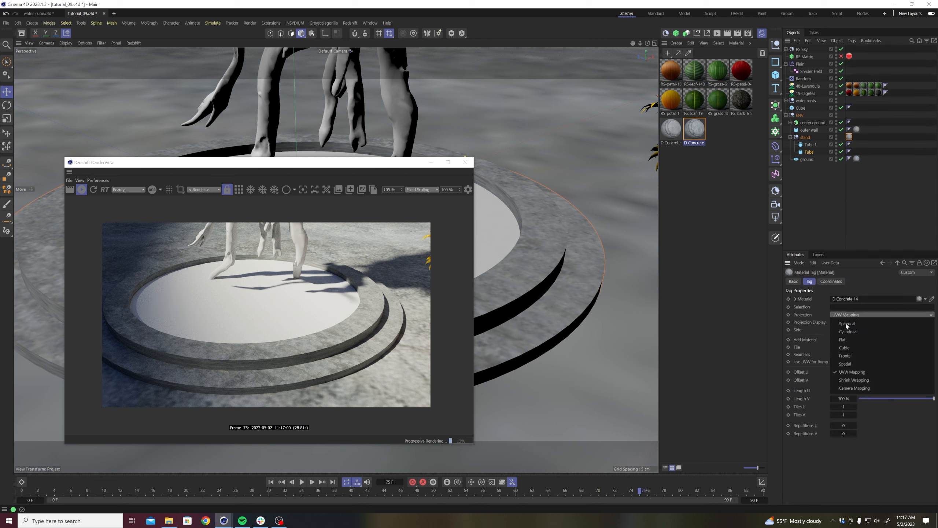
{"action": "left_click", "coordinate": [844, 347]}
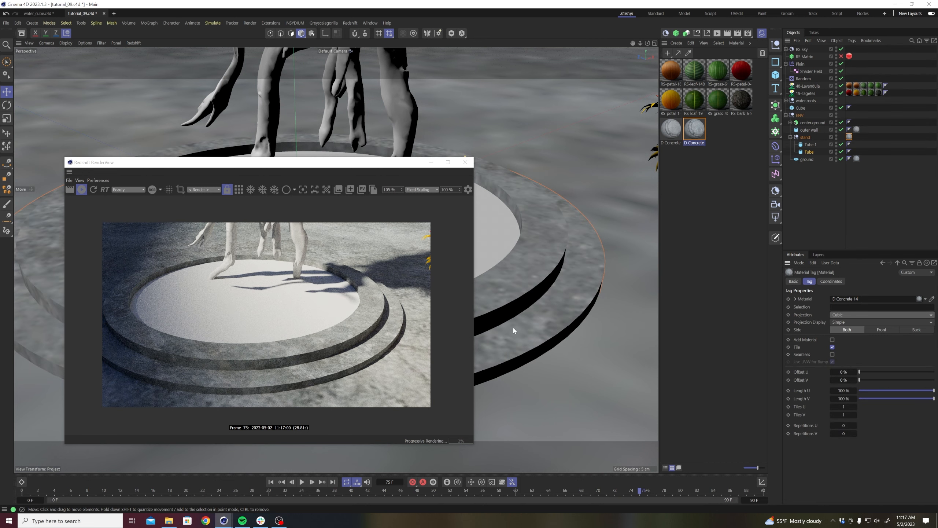
Try 200% for Length U and Length V on the stand's D Concrete 14 material tag.
{"action": "scroll", "coordinate": [497, 292], "scroll_direction": "up", "scroll_amount": 10}
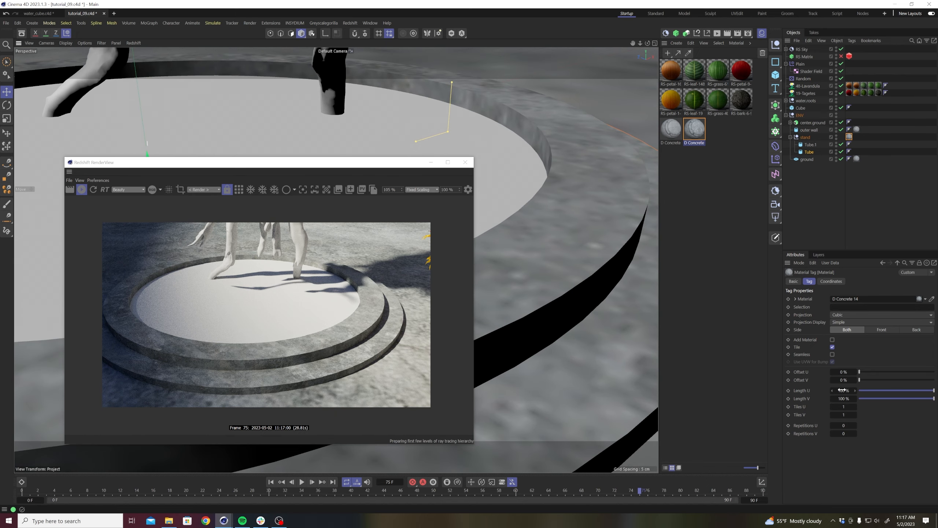
{"action": "left_click", "coordinate": [843, 391]}
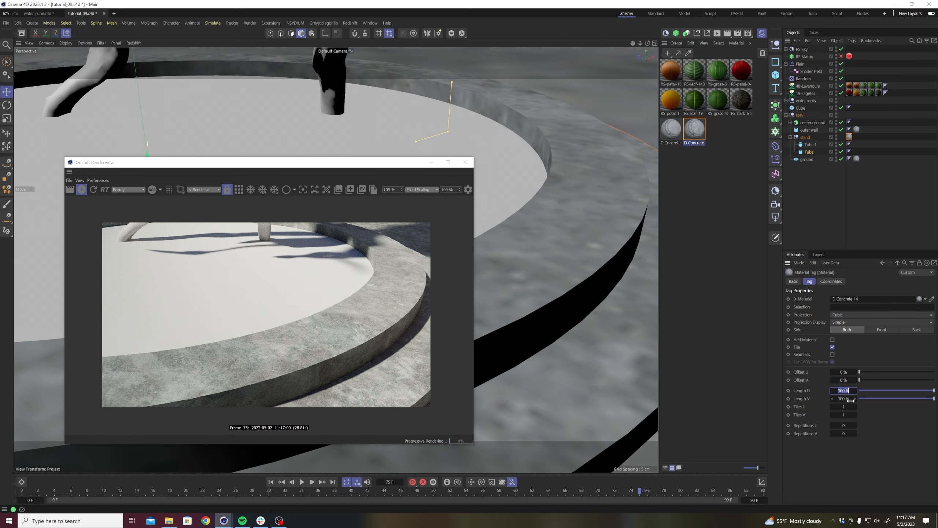
{"action": "type", "text": "200"}
{"action": "key", "text": "Tab"}
{"action": "type", "text": "200"}
{"action": "key", "text": "Return"}
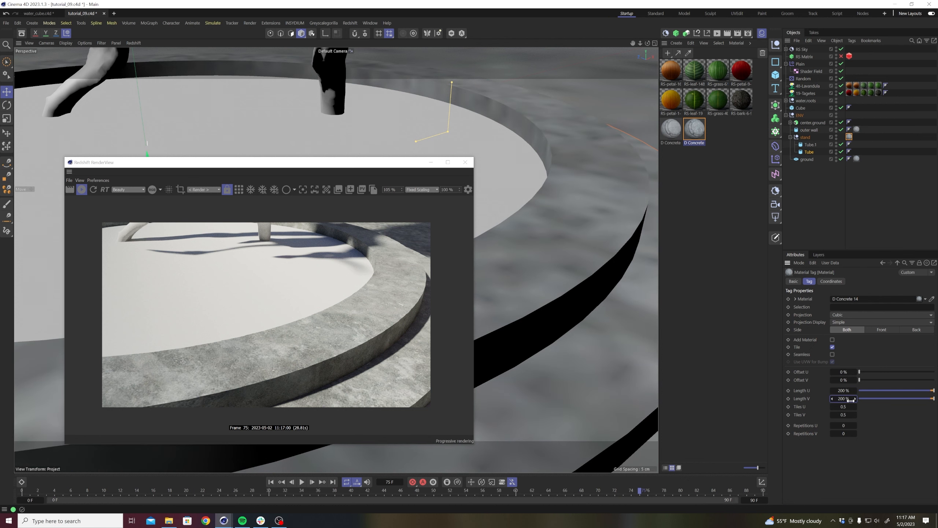
Set Length U and Length V of the stand's D Concrete 14 material tag to 50%.
{"action": "left_click", "coordinate": [843, 390]}
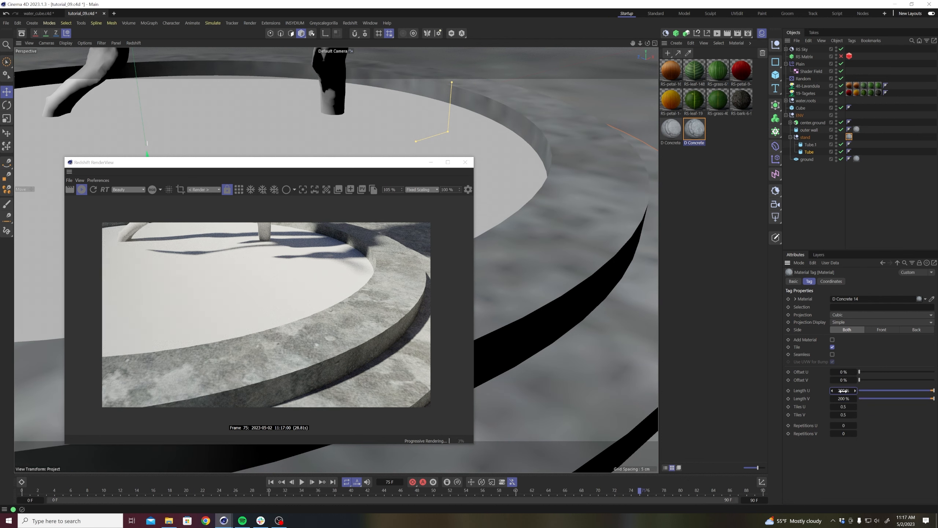
{"action": "type", "text": "50"}
{"action": "key", "text": "Tab"}
{"action": "type", "text": "50"}
{"action": "key", "text": "Return"}
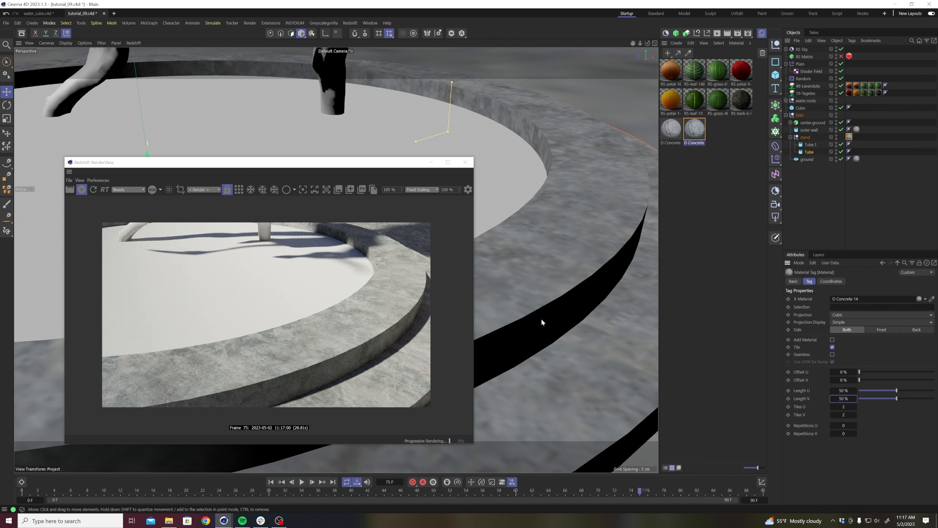
Enable Fillet on both of the stand's tubes and set the fillet radius to 0.1 cm.
{"action": "left_click", "coordinate": [810, 144]}
{"action": "left_click", "coordinate": [810, 151], "text": "shift"}
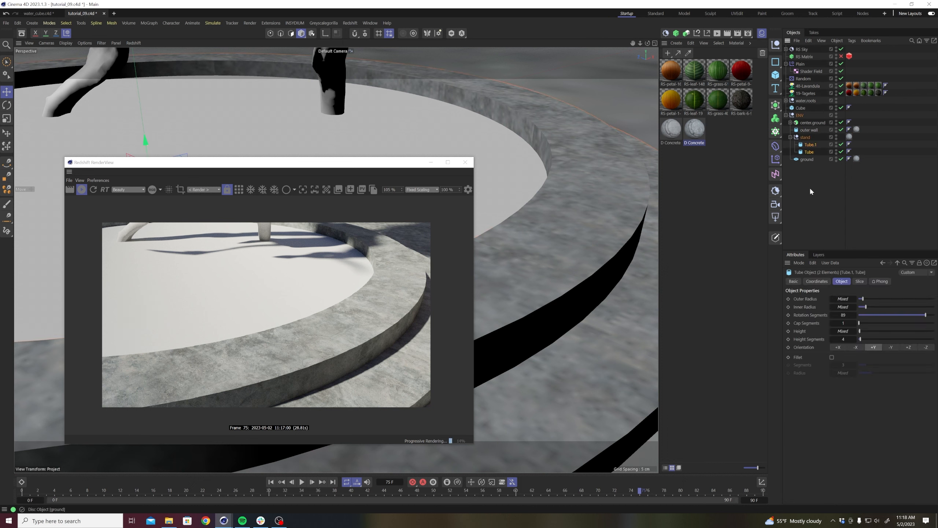
{"action": "left_click", "coordinate": [832, 357]}
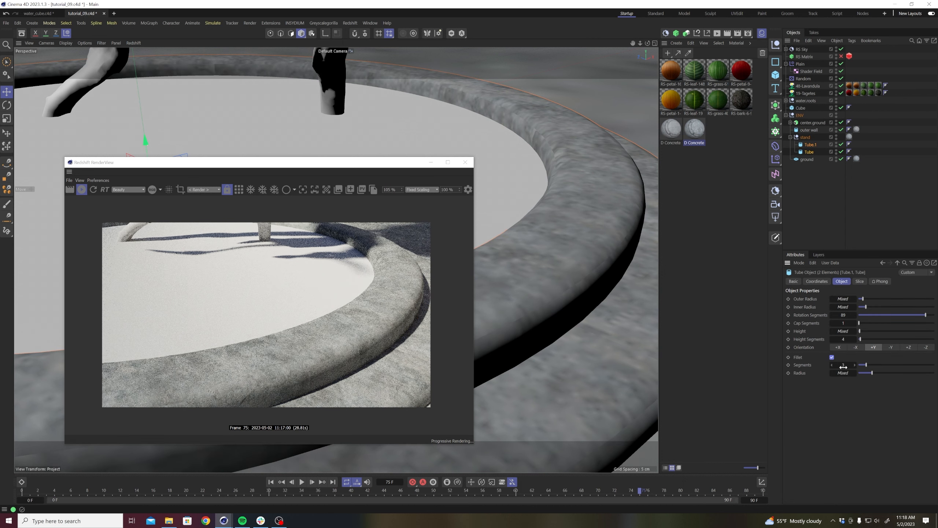
{"action": "left_click", "coordinate": [843, 373]}
{"action": "type", "text": ".2"}
{"action": "key", "text": "Return"}
{"action": "left_click", "coordinate": [843, 373]}
{"action": "type", "text": ".1"}
{"action": "key", "text": "Return"}
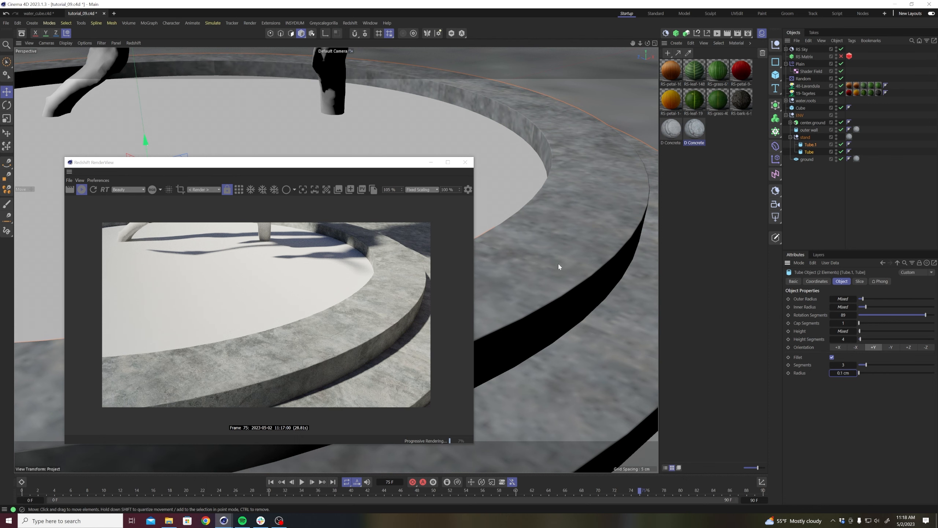
{"action": "scroll", "coordinate": [539, 281], "scroll_direction": "down", "scroll_amount": 5}
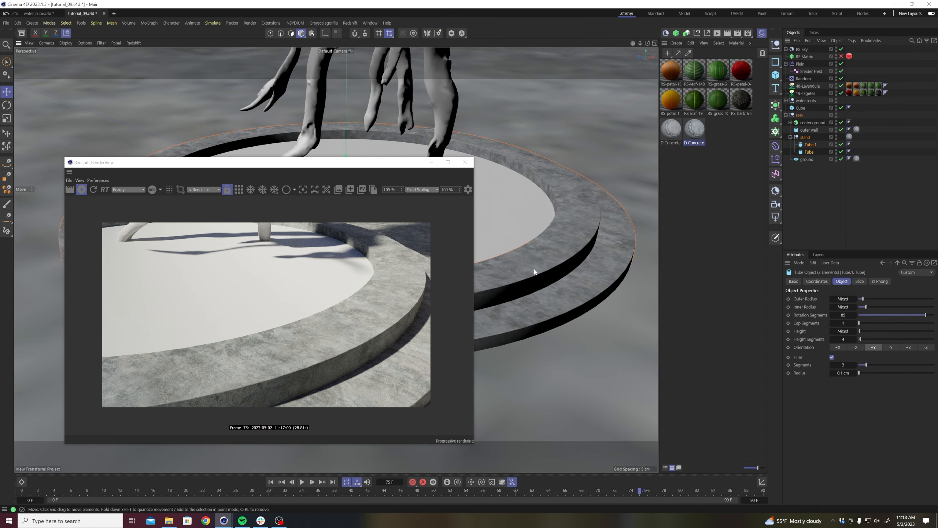
{"action": "key", "text": "ctrl+a"}
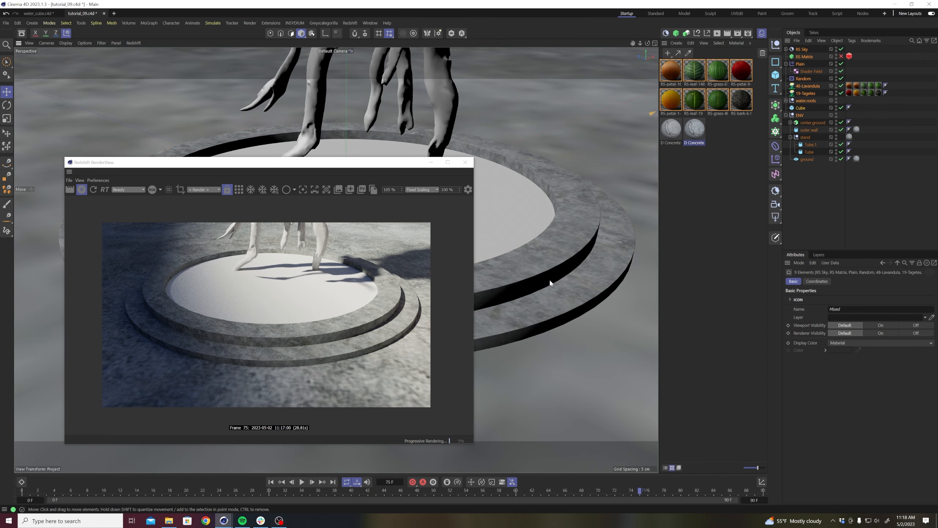
{"action": "left_click", "coordinate": [833, 221]}
Set the projection of the ground's D Concrete 14 material tag to Cubic.
{"action": "left_click_drag", "start_coordinate": [516, 381], "coordinate": [564, 371], "text": "alt"}
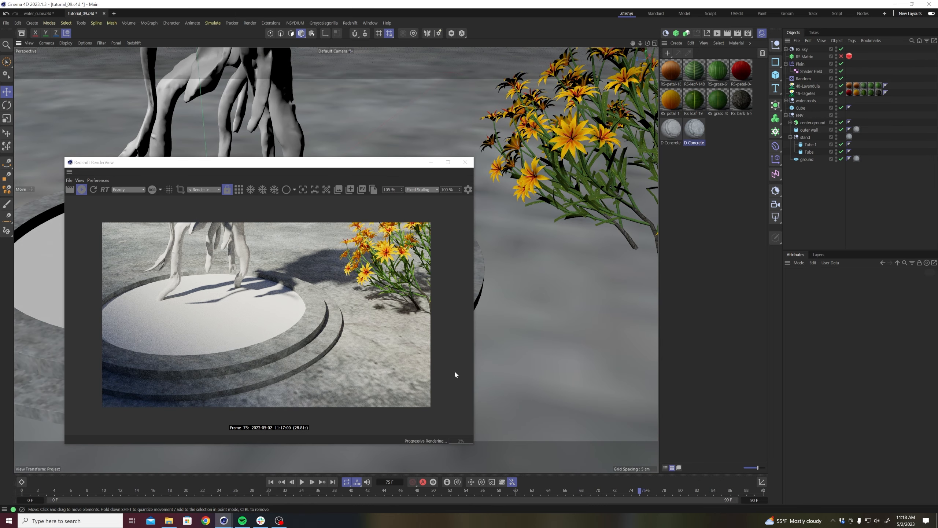
{"action": "left_click", "coordinate": [855, 159]}
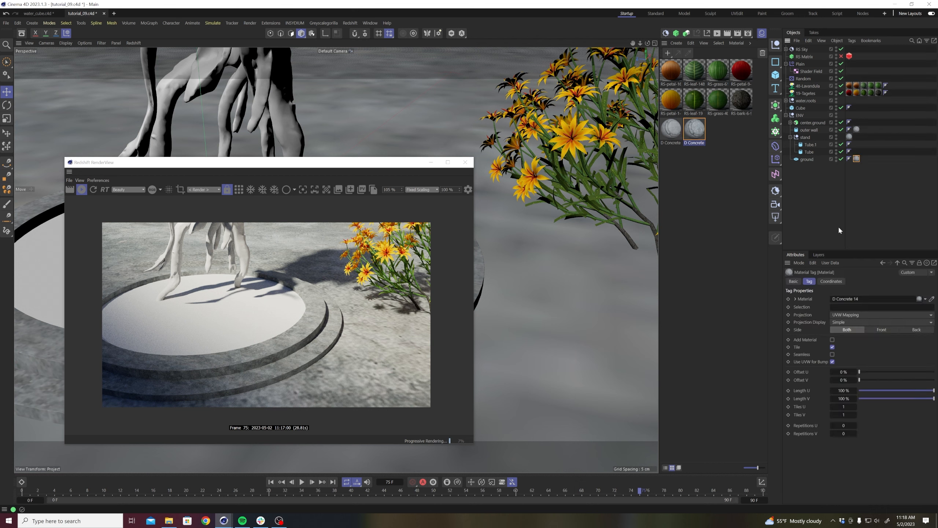
{"action": "left_click", "coordinate": [849, 314]}
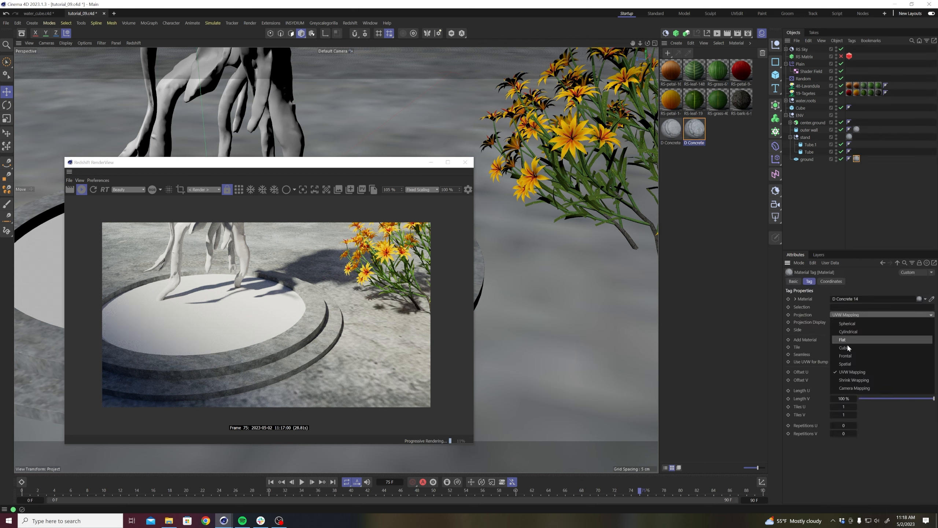
{"action": "left_click", "coordinate": [847, 346]}
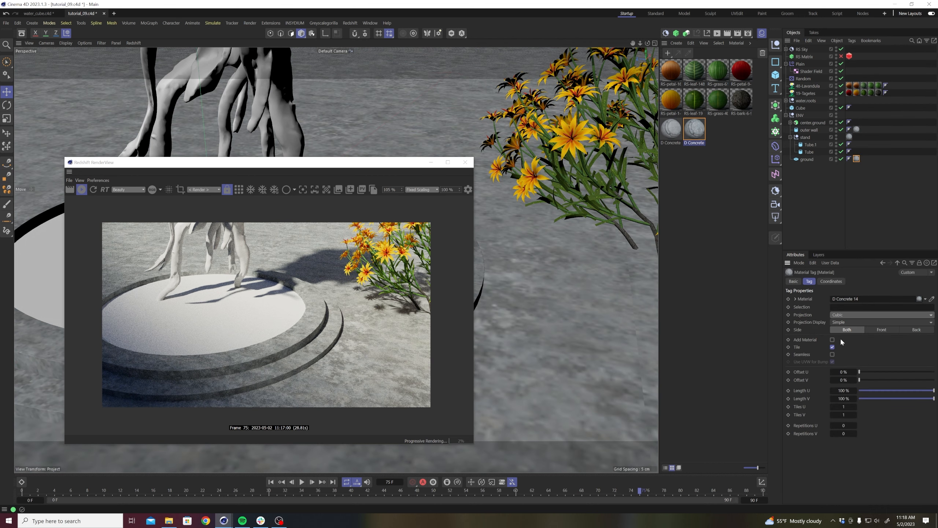
Enable RS Matrix to check the plant field around the stand and against the wall in the render.
{"action": "left_click_drag", "start_coordinate": [502, 303], "coordinate": [457, 282], "text": "alt"}
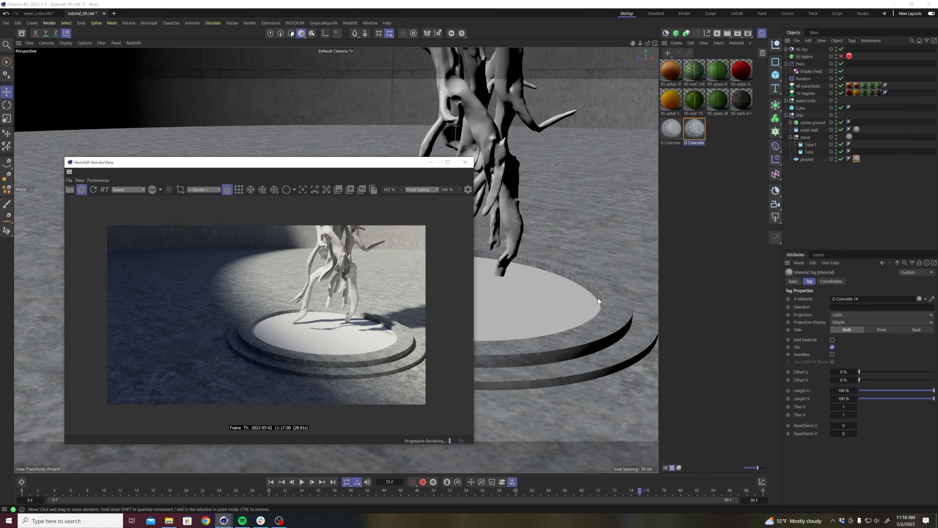
{"action": "left_click_drag", "start_coordinate": [572, 256], "coordinate": [500, 254], "text": "alt"}
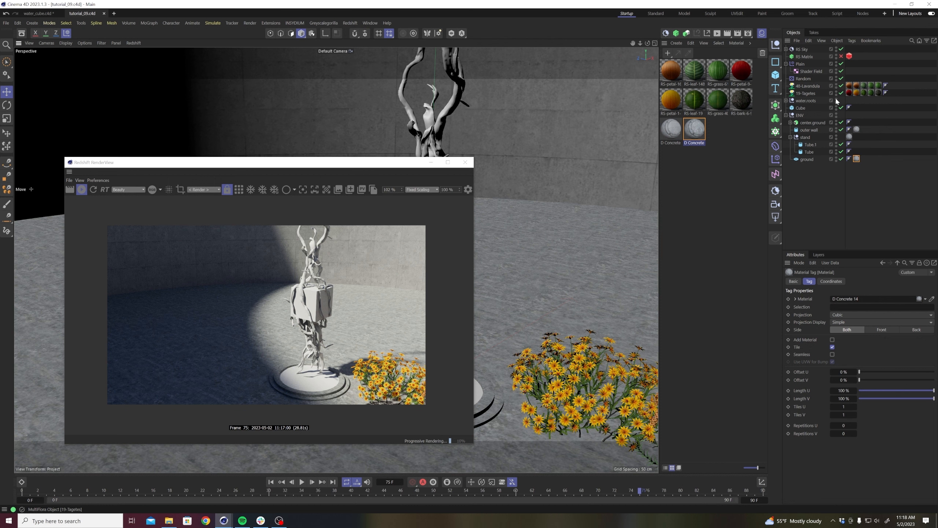
{"action": "left_click", "coordinate": [841, 56]}
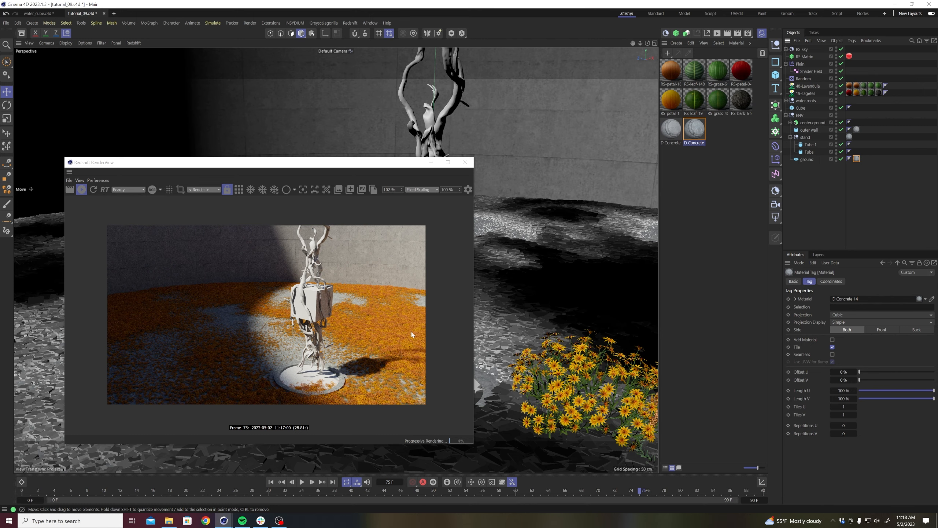
Minimize the RenderView and hide the material manager, then disable RS Matrix to clear the viewport around the cube.
{"action": "left_click", "coordinate": [430, 162]}
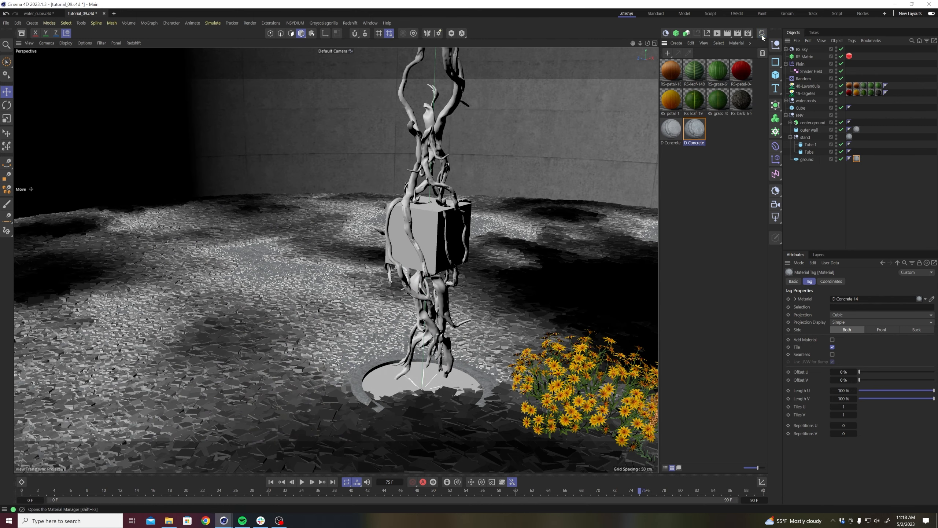
{"action": "left_click", "coordinate": [761, 33]}
{"action": "middle_click_drag", "start_coordinate": [665, 240], "coordinate": [556, 226], "text": "alt"}
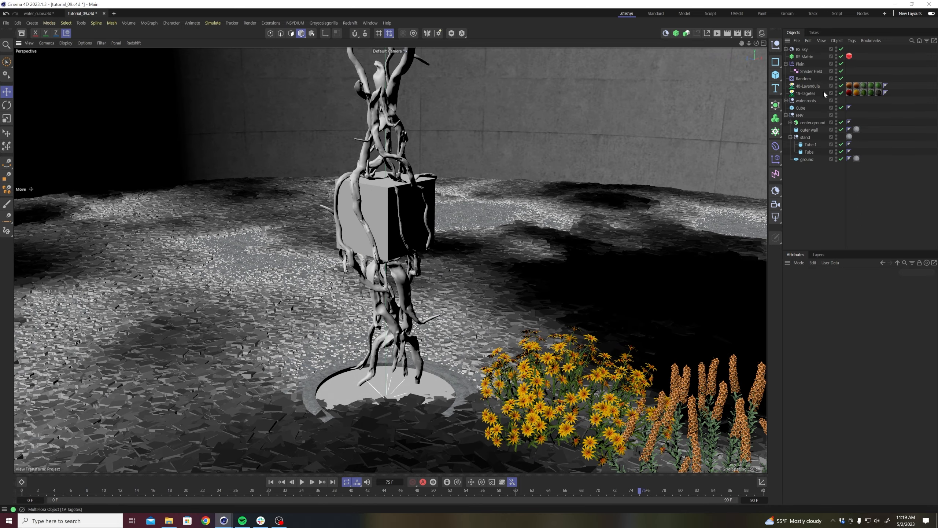
{"action": "left_click", "coordinate": [841, 56]}
{"action": "middle_click_drag", "start_coordinate": [577, 221], "coordinate": [455, 213], "text": "alt"}
{"action": "right_click_drag", "start_coordinate": [455, 213], "coordinate": [438, 208], "text": "alt"}
{"action": "left_click_drag", "start_coordinate": [416, 229], "coordinate": [412, 227], "text": "alt"}
{"action": "right_click_drag", "start_coordinate": [411, 222], "coordinate": [431, 205], "text": "alt"}
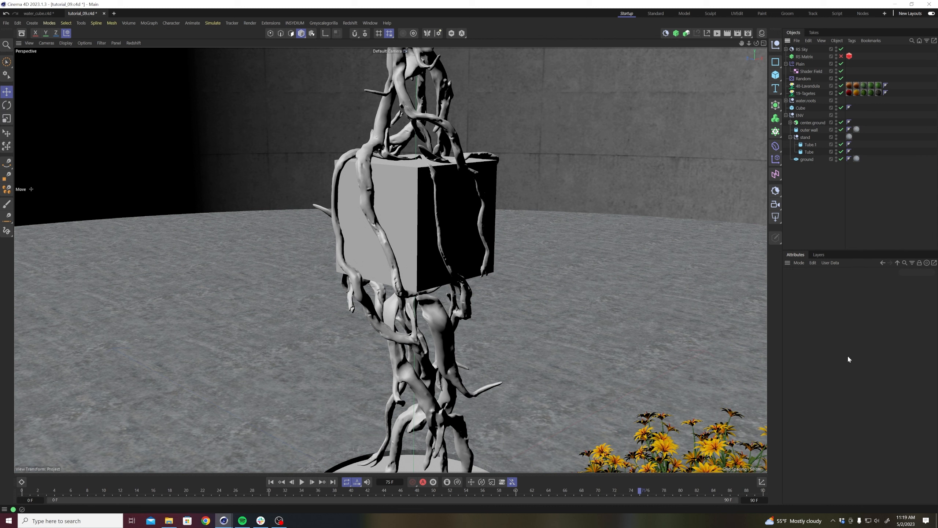
Set the project frame rate to 24 FPS and the timeline's end to frame 120, and return to the first frame.
{"action": "key", "text": "ctrl+d"}
{"action": "type", "text": "24"}
{"action": "key", "text": "Return"}
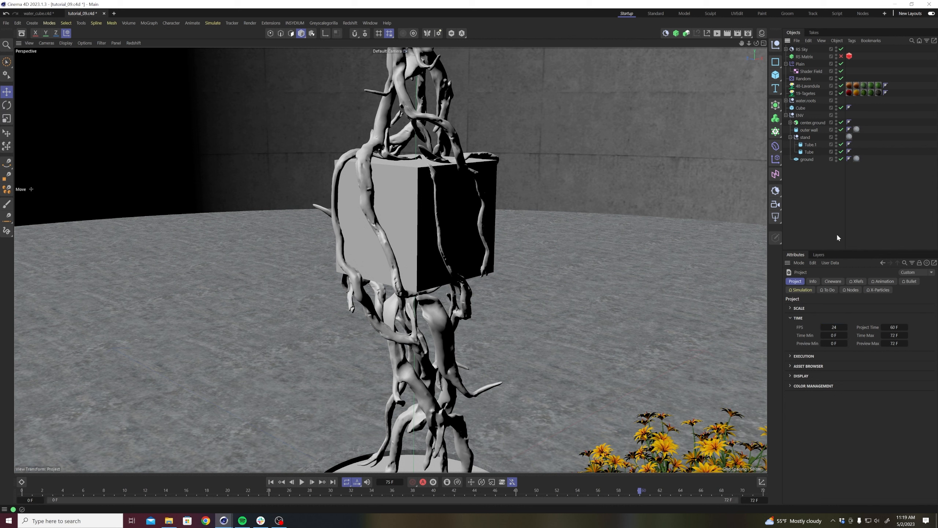
{"action": "double_click", "coordinate": [755, 500]}
{"action": "key", "text": "Return"}
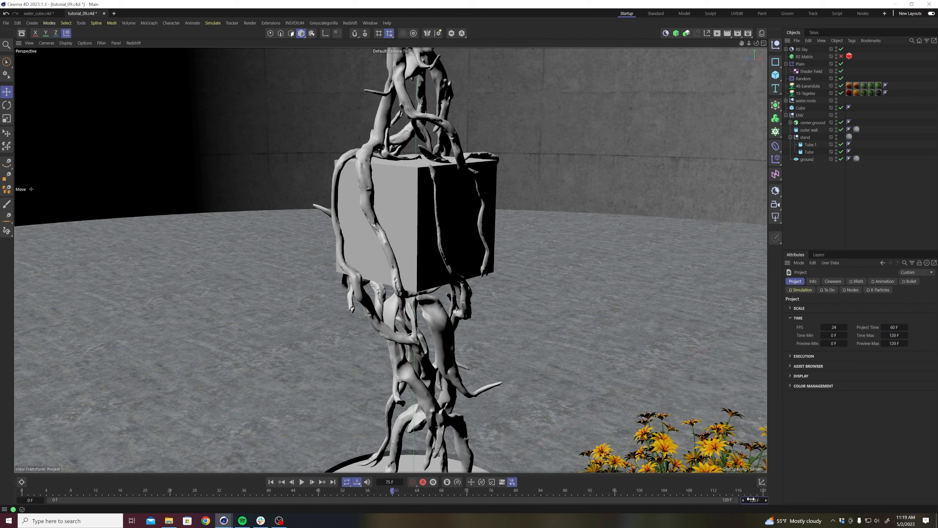
{"action": "left_click", "coordinate": [281, 482]}
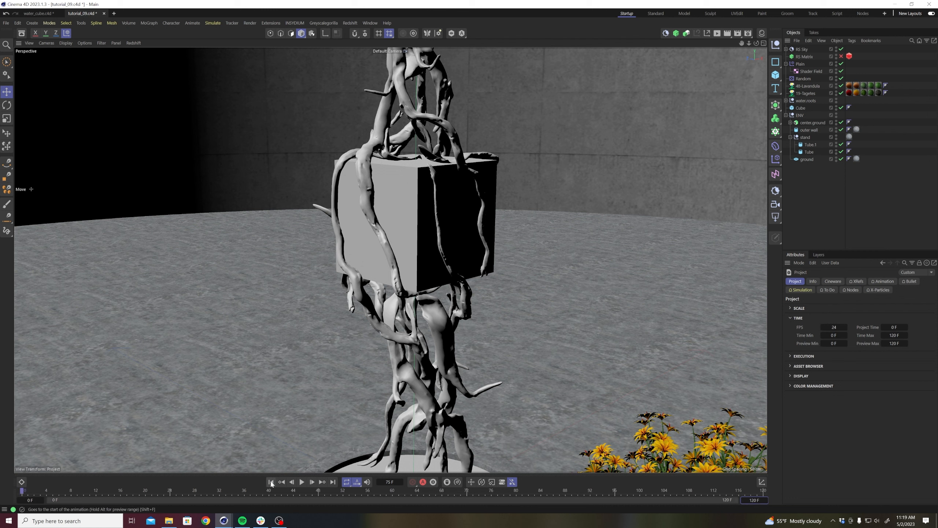
Add a Redshift camera and a circle spline to the scene.
{"action": "left_click", "coordinate": [775, 204]}
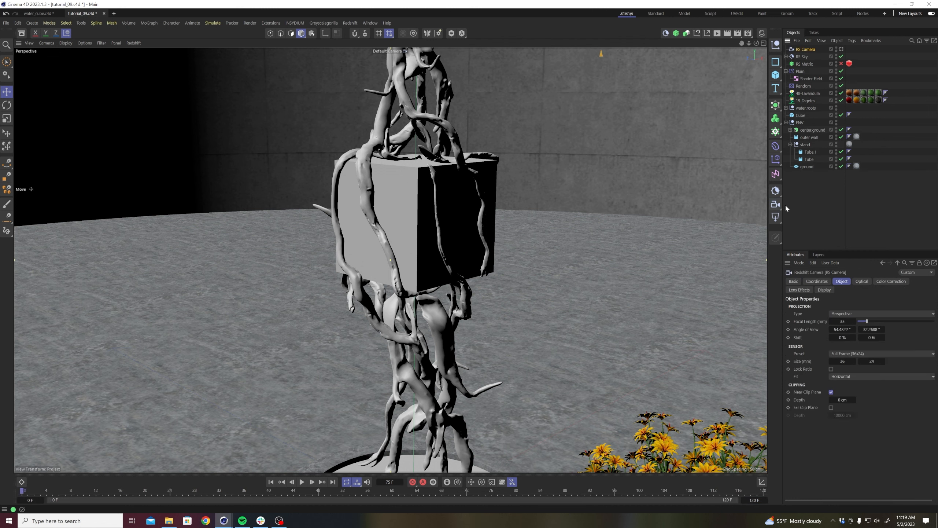
{"action": "left_click", "coordinate": [775, 62]}
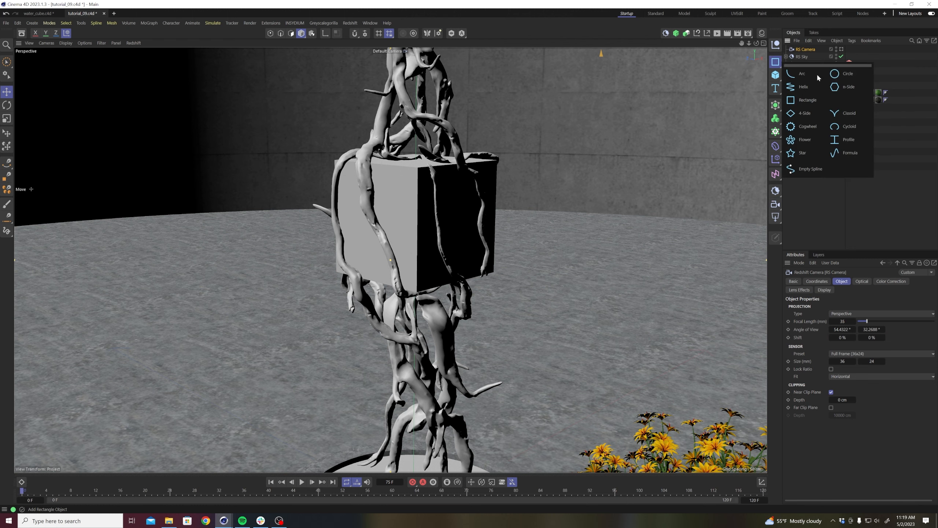
{"action": "left_click", "coordinate": [816, 74]}
Disable the outer wall so the whole sculpture and the circle spline can be seen from outside.
{"action": "scroll", "coordinate": [495, 273], "scroll_direction": "down", "scroll_amount": 10}
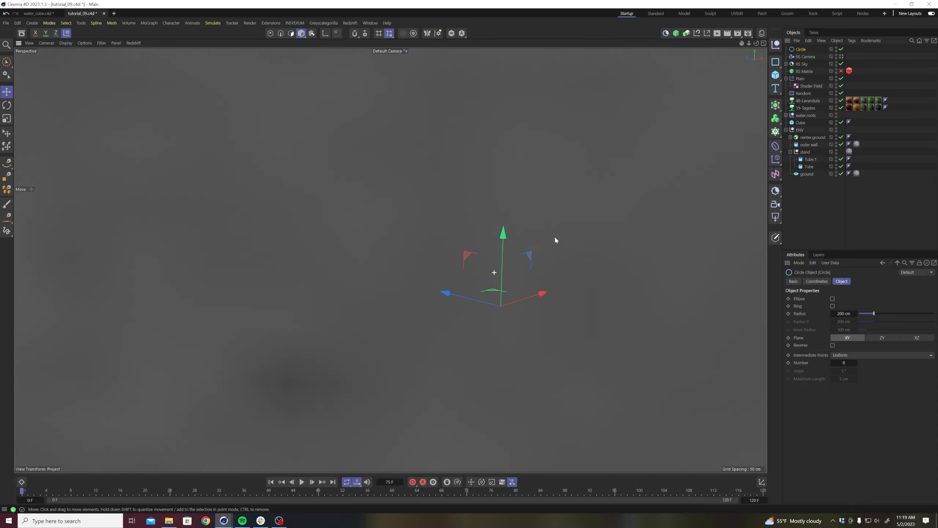
{"action": "left_click", "coordinate": [626, 244]}
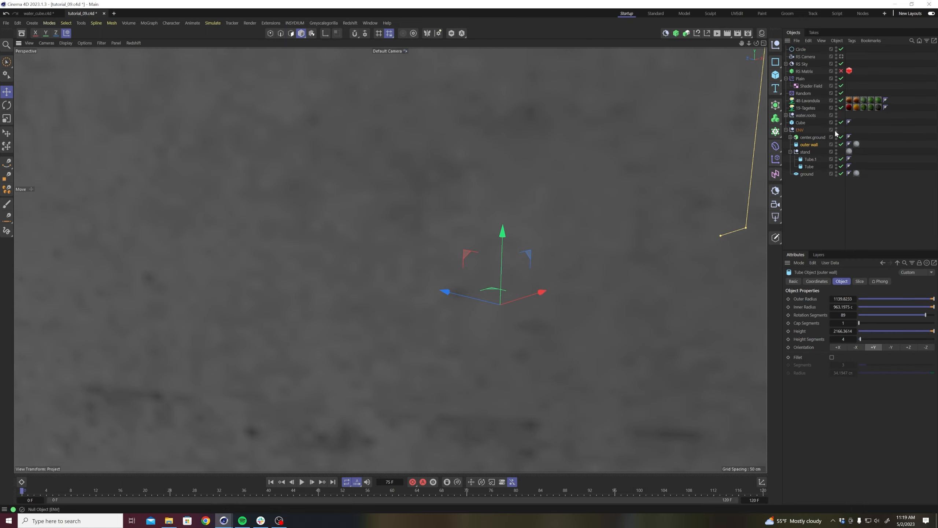
{"action": "left_click", "coordinate": [841, 144]}
{"action": "scroll", "coordinate": [389, 262], "scroll_direction": "up", "scroll_amount": 10}
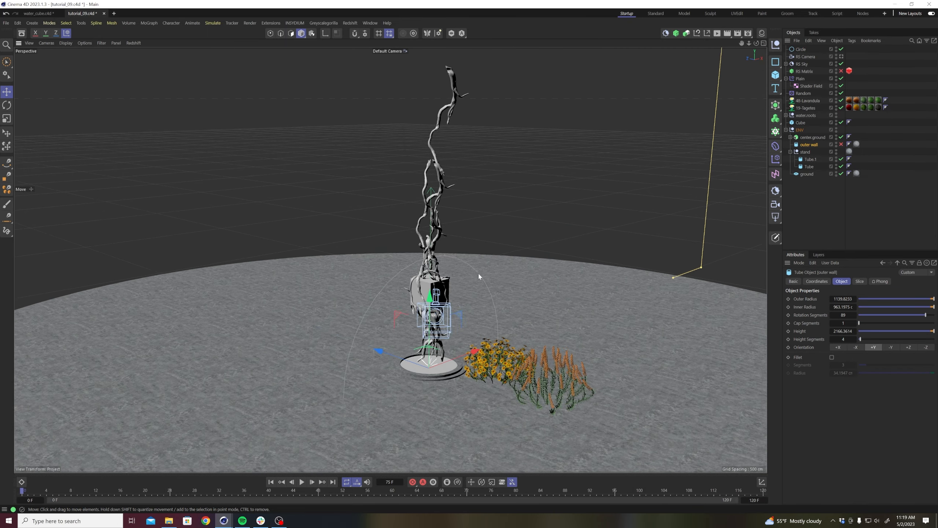
Rotate the circle spline to lie flat and raise it to about the cube's height.
{"action": "left_click", "coordinate": [799, 50]}
{"action": "key", "text": "r"}
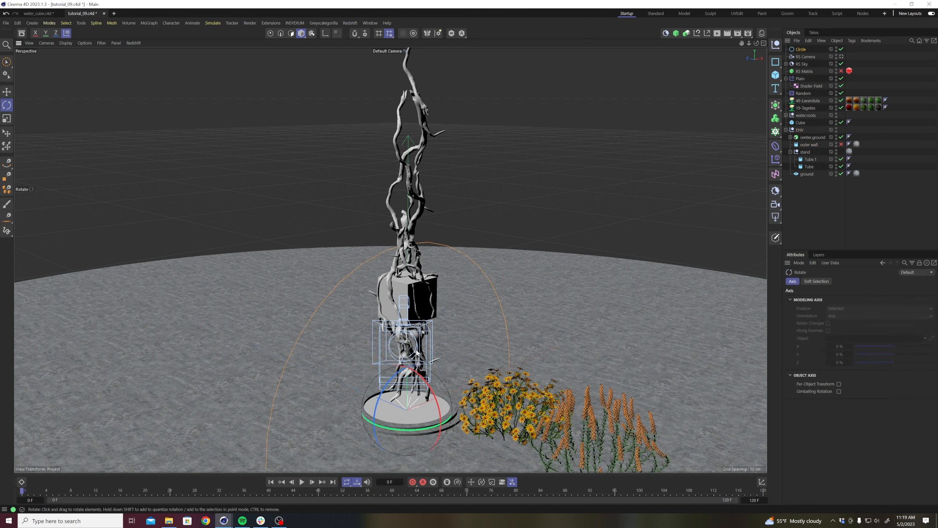
{"action": "left_click_drag", "start_coordinate": [419, 378], "coordinate": [437, 447]}
{"action": "key", "text": "e"}
{"action": "left_click_drag", "start_coordinate": [408, 314], "coordinate": [410, 236]}
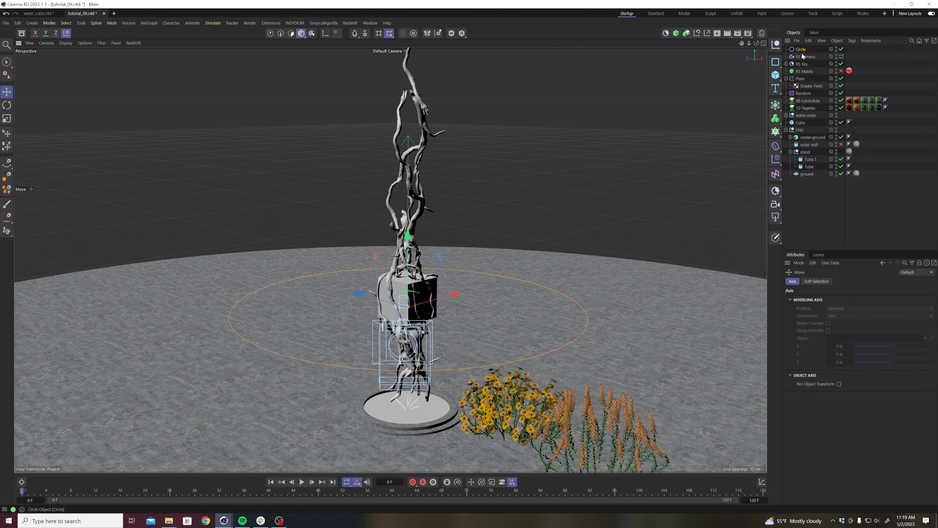
Add a null named "target" and move it up to the cube's height.
{"action": "left_click", "coordinate": [775, 44]}
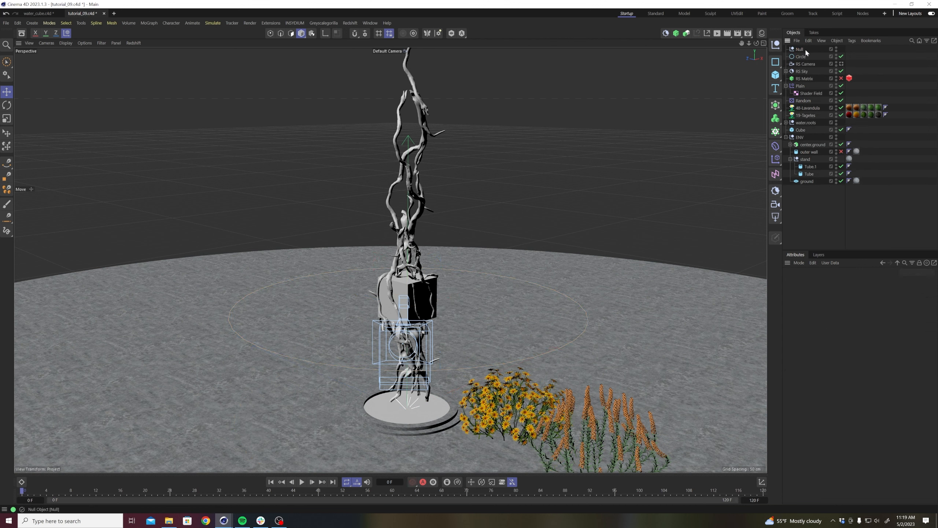
{"action": "double_click", "coordinate": [803, 49]}
{"action": "key", "text": "BackSpace"}
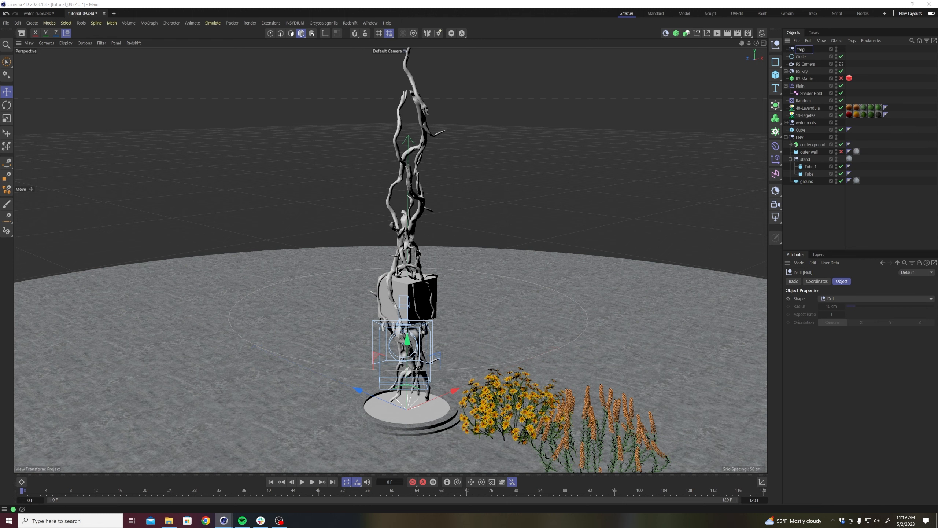
{"action": "key", "text": "Return"}
{"action": "left_click", "coordinate": [671, 227]}
{"action": "left_click_drag", "start_coordinate": [411, 317], "coordinate": [471, 275], "text": "alt"}
{"action": "left_click", "coordinate": [799, 50]}
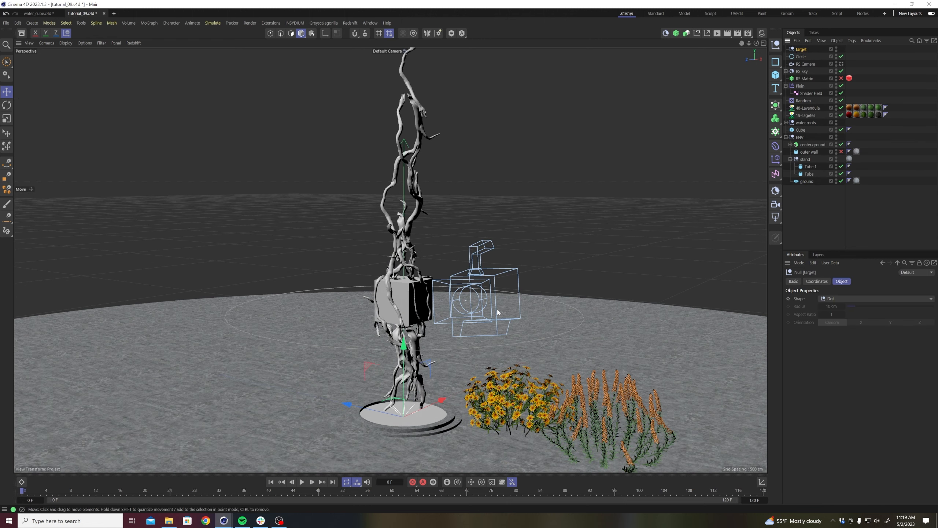
{"action": "left_click_drag", "start_coordinate": [402, 233], "coordinate": [396, 314], "text": "alt"}
{"action": "scroll", "coordinate": [396, 314], "scroll_direction": "down", "scroll_amount": 2}
Add an Align to Spline tag to the RS Camera and assign Circle as its spline path.
{"action": "left_click", "coordinate": [811, 63]}
{"action": "right_click", "coordinate": [811, 62]}
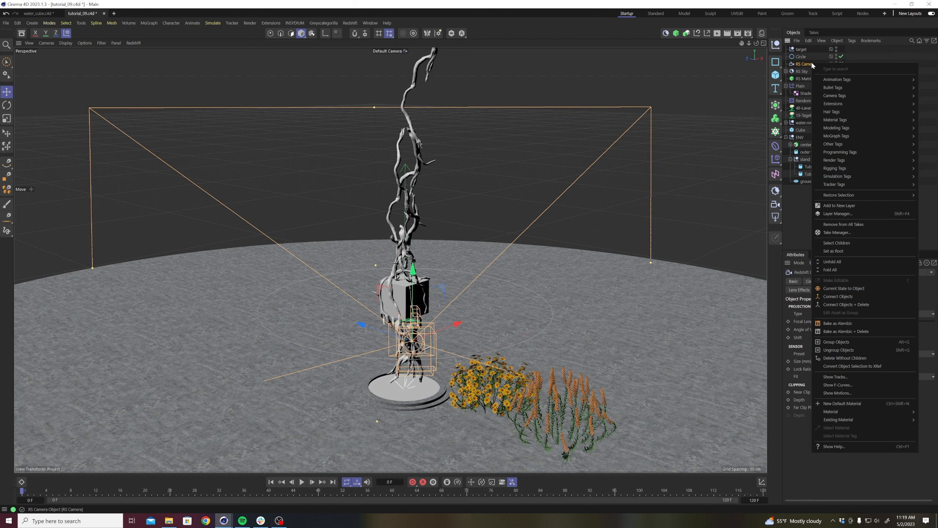
{"action": "mouse_move", "coordinate": [822, 81]}
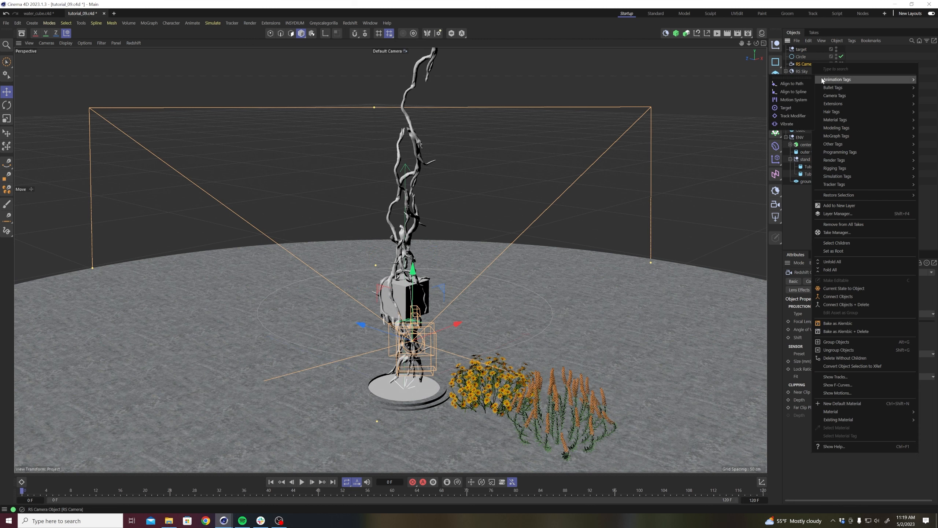
{"action": "left_click", "coordinate": [792, 91]}
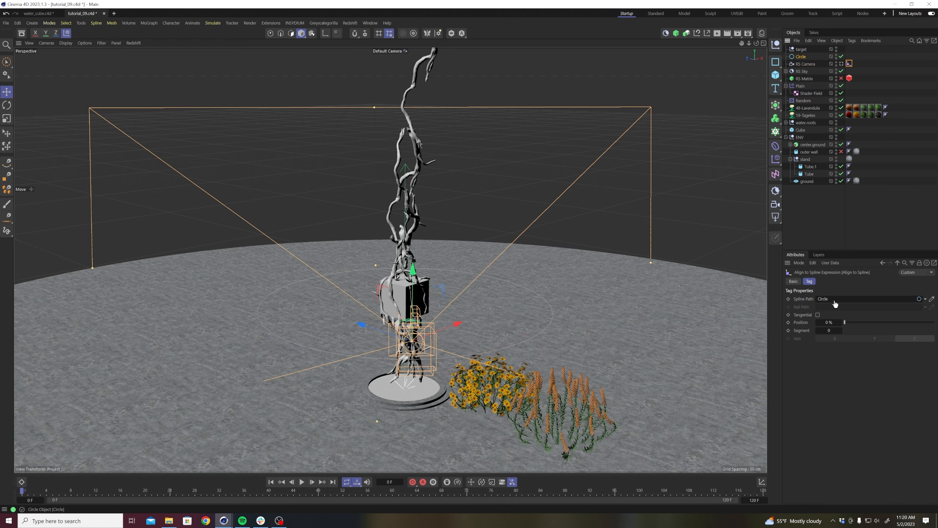
{"action": "left_click_drag", "start_coordinate": [834, 301], "coordinate": [834, 300]}
Try moving the camera along the circle with the Align to Spline tag's Position, and return it to 0%.
{"action": "left_click_drag", "start_coordinate": [537, 291], "coordinate": [525, 307], "text": "alt"}
{"action": "mouse_move", "coordinate": [850, 322]}
{"action": "left_mouse_down"}
{"action": "mouse_move", "coordinate": [934, 322]}
{"action": "mouse_move", "coordinate": [849, 322]}
{"action": "left_mouse_up"}
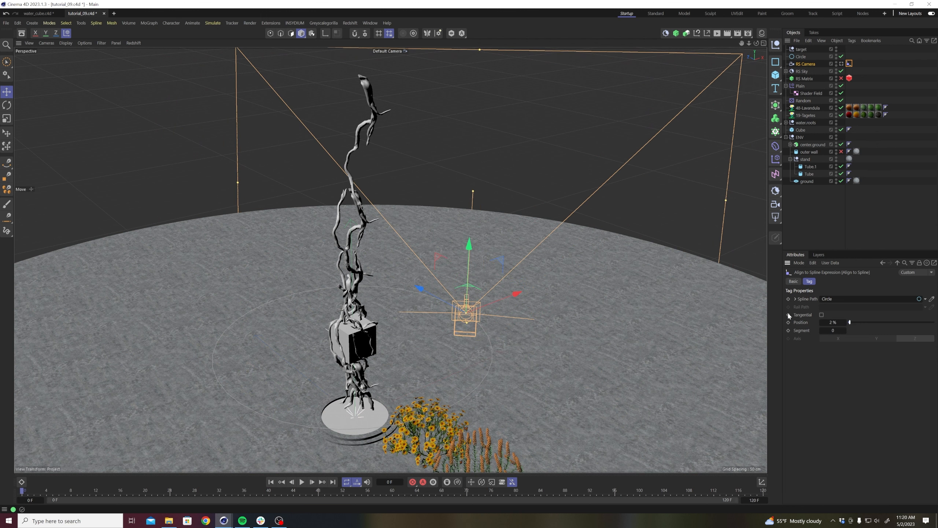
{"action": "left_click_drag", "start_coordinate": [846, 323], "coordinate": [845, 326]}
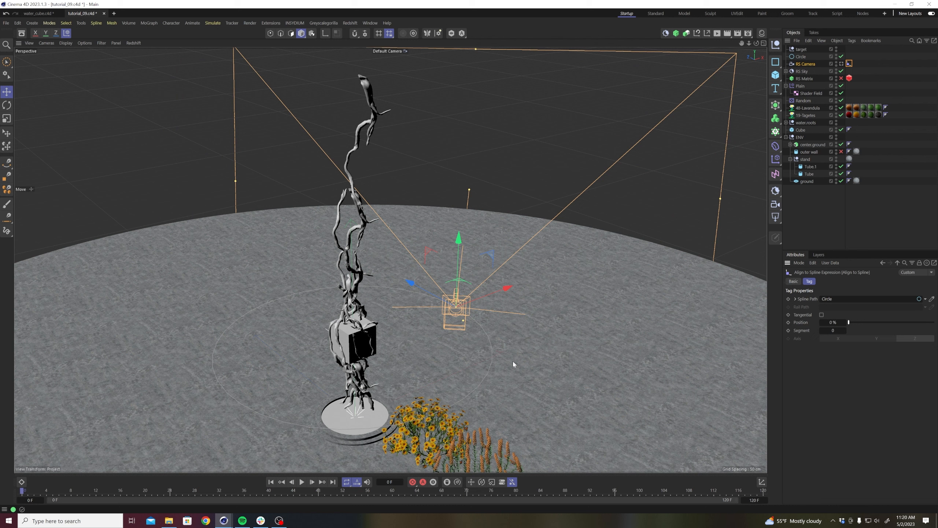
Add a Target tag to the RS Camera.
{"action": "right_click", "coordinate": [808, 67]}
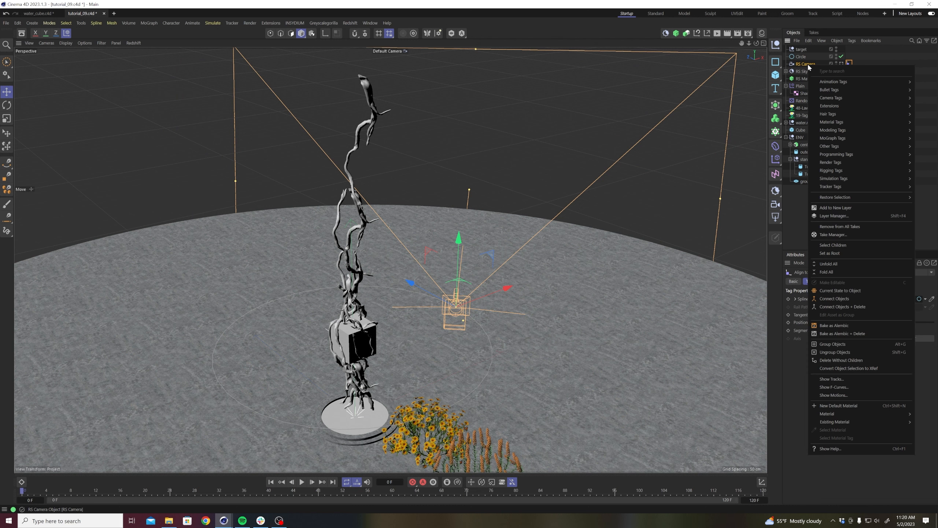
{"action": "mouse_move", "coordinate": [832, 82]}
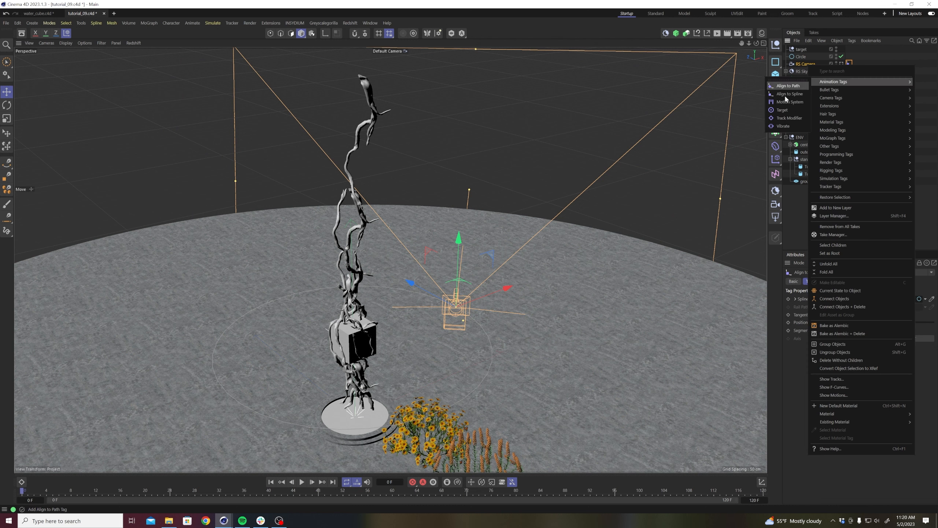
{"action": "left_click", "coordinate": [781, 111]}
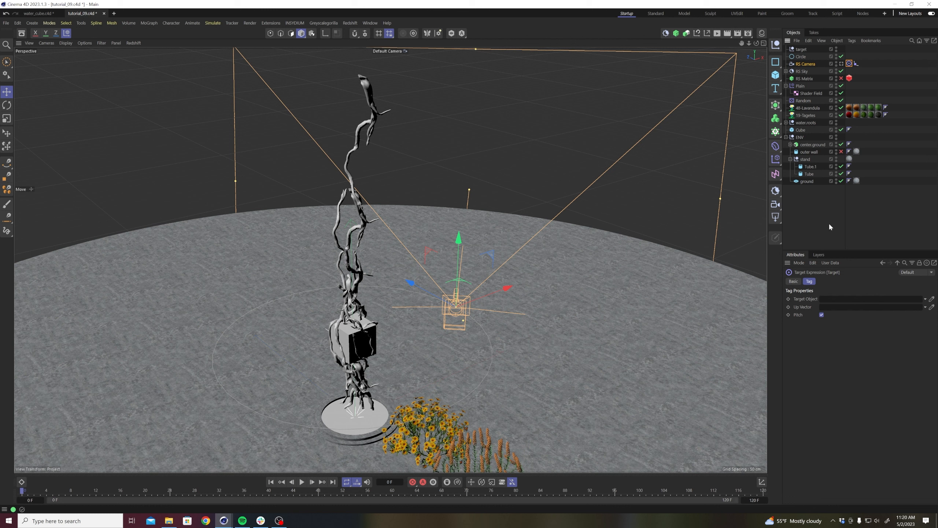
Assign the target null as the camera's Target Object and set its Align to Spline Position to 7%.
{"action": "left_click_drag", "start_coordinate": [826, 299], "coordinate": [830, 301]}
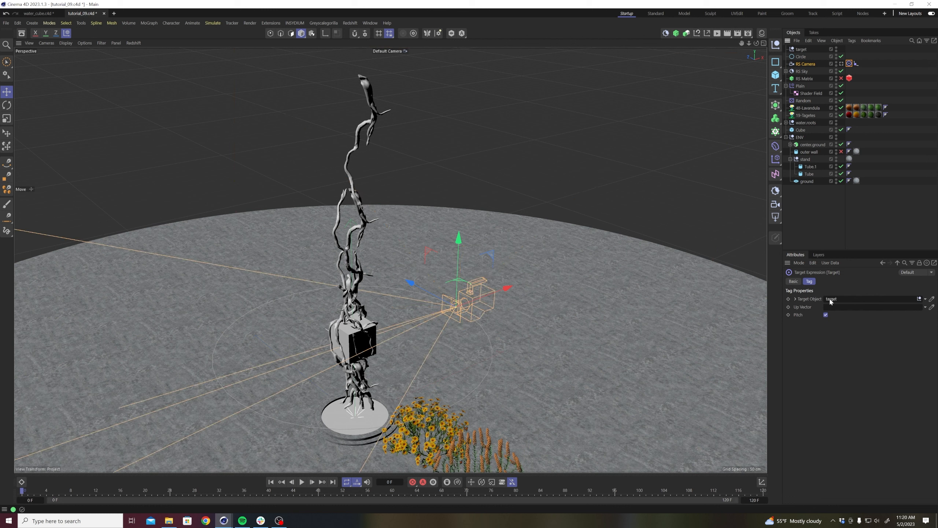
{"action": "left_click", "coordinate": [856, 63]}
{"action": "mouse_move", "coordinate": [850, 321]}
{"action": "left_mouse_down"}
{"action": "mouse_move", "coordinate": [911, 316]}
{"action": "mouse_move", "coordinate": [853, 322]}
{"action": "left_mouse_up"}
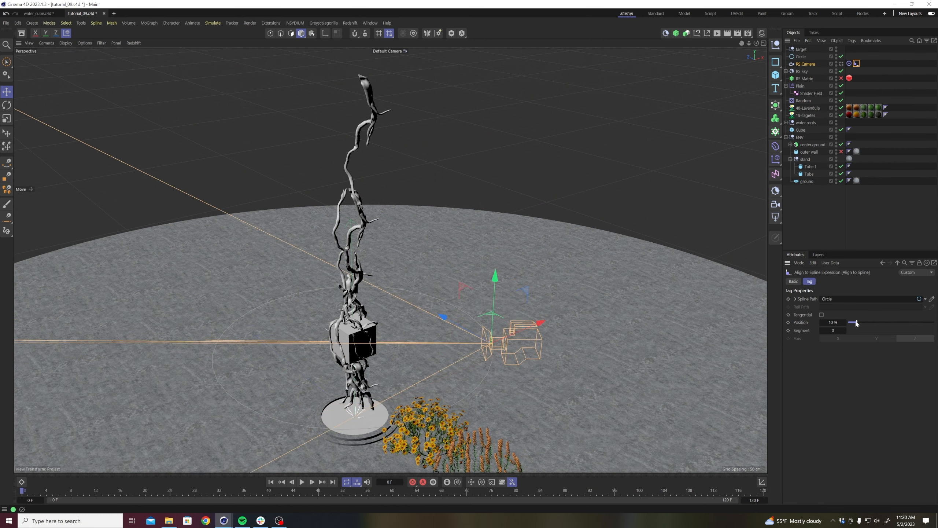
Reduce the Circle spline's radius to 110 cm and look through the RS Camera.
{"action": "left_click", "coordinate": [800, 57]}
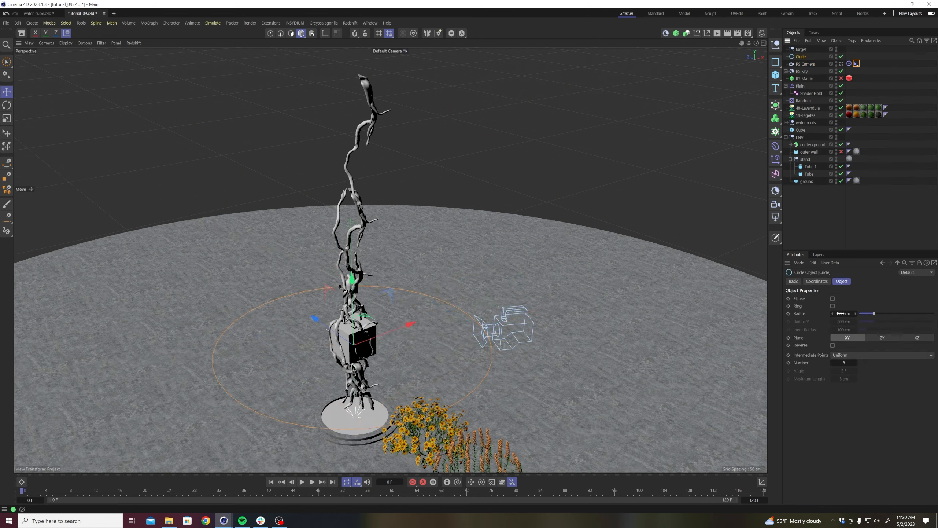
{"action": "left_click_drag", "start_coordinate": [848, 315], "coordinate": [812, 315]}
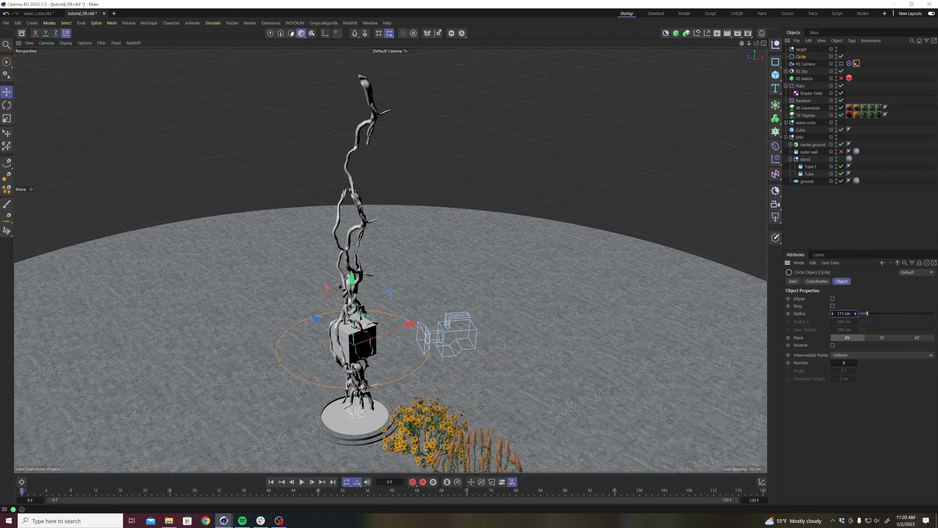
{"action": "left_click", "coordinate": [841, 64]}
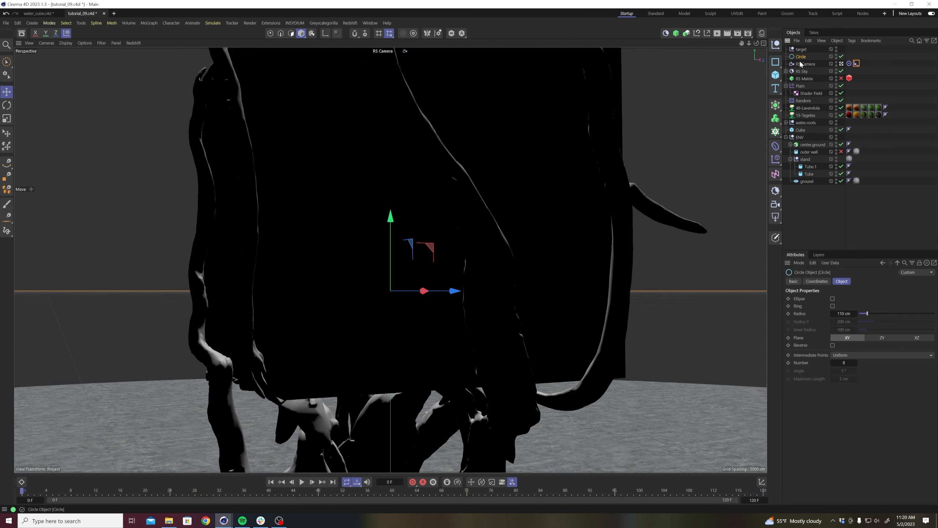
Raise the target null and the Circle together towards the cube's center, and set the viewport to Quick Shading.
{"action": "left_click", "coordinate": [800, 50], "text": "ctrl"}
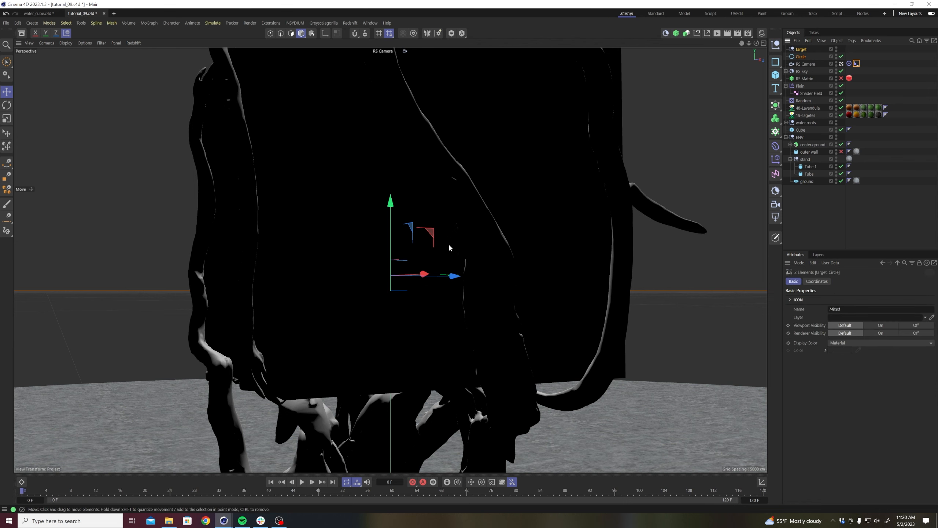
{"action": "left_click_drag", "start_coordinate": [391, 203], "coordinate": [383, 161]}
{"action": "left_click", "coordinate": [743, 232]}
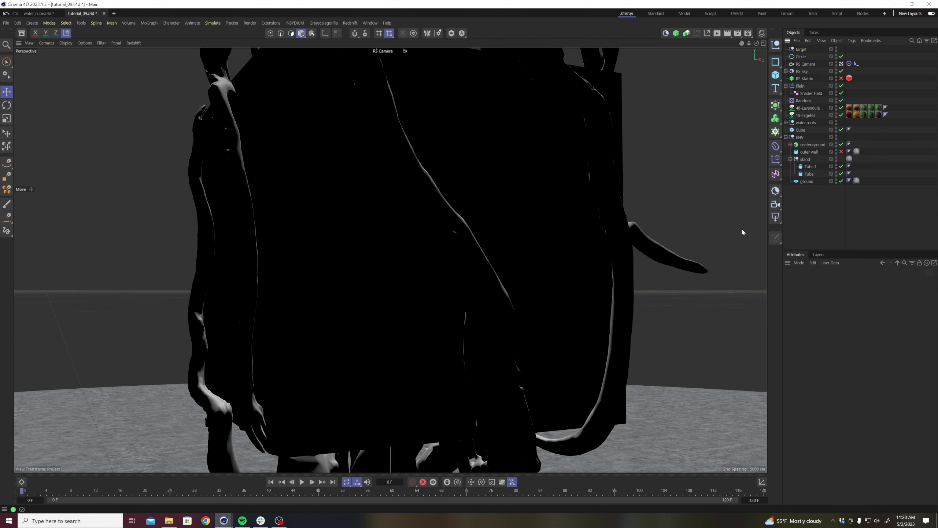
{"action": "key", "text": "n"}
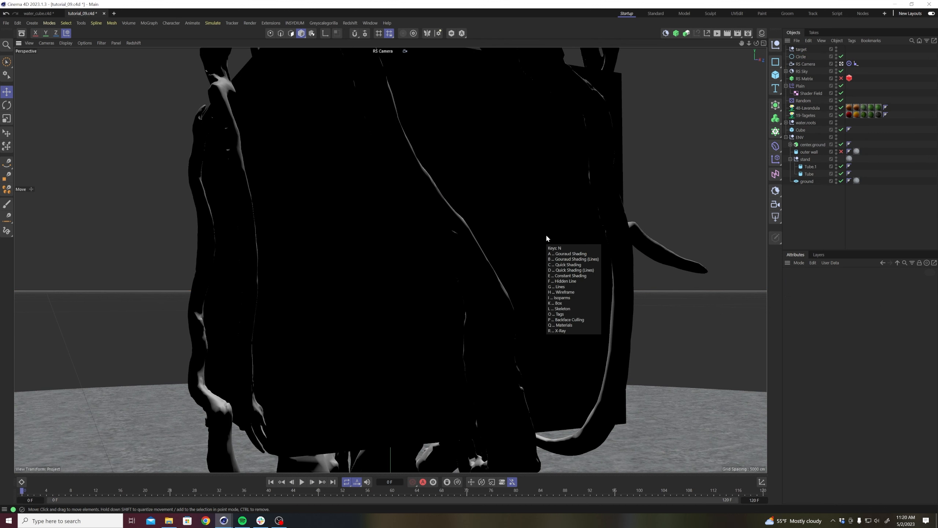
{"action": "key", "text": "c"}
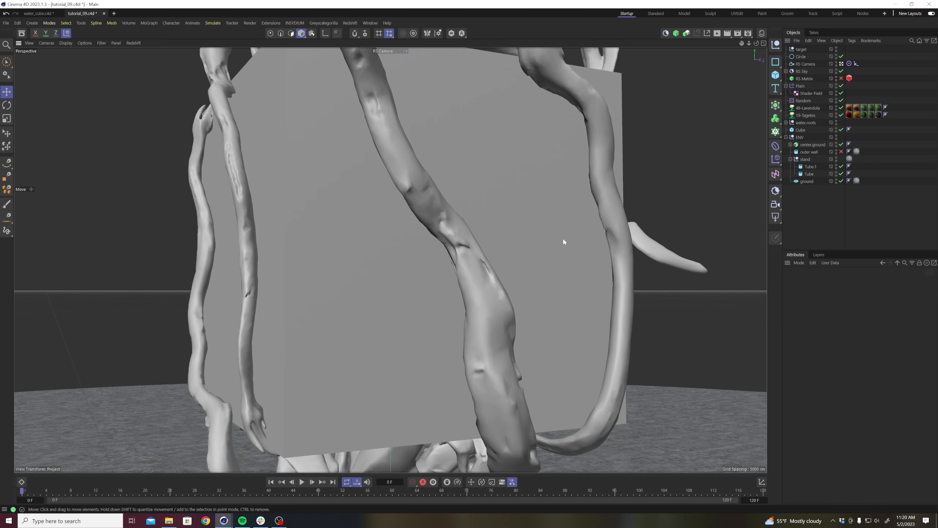
Keyframe the Circle's radius from 79 cm at frame 0 to 364 cm at frame 120, and play the animation.
{"action": "left_click", "coordinate": [802, 57]}
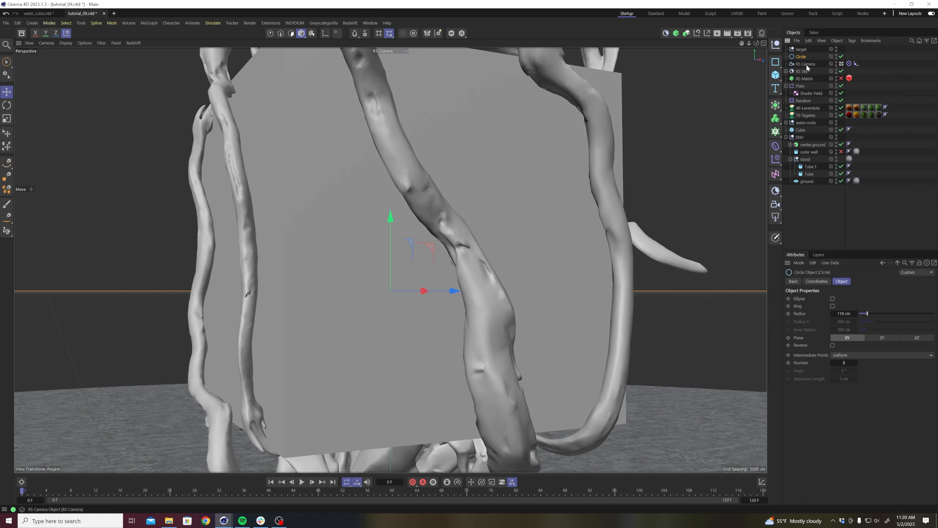
{"action": "mouse_move", "coordinate": [855, 314]}
{"action": "left_mouse_down"}
{"action": "mouse_move", "coordinate": [867, 314]}
{"action": "mouse_move", "coordinate": [854, 314]}
{"action": "left_mouse_up"}
{"action": "left_click", "coordinate": [788, 314]}
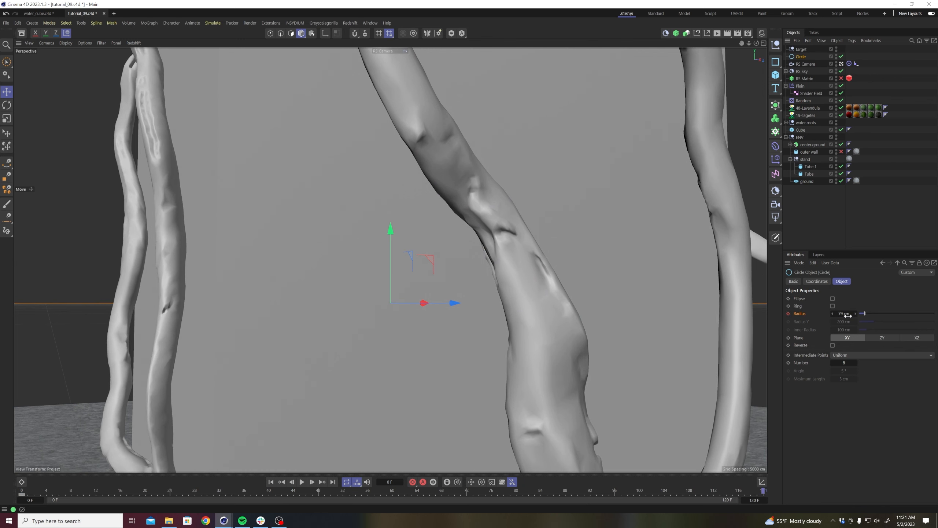
{"action": "left_click_drag", "start_coordinate": [839, 315], "coordinate": [921, 315]}
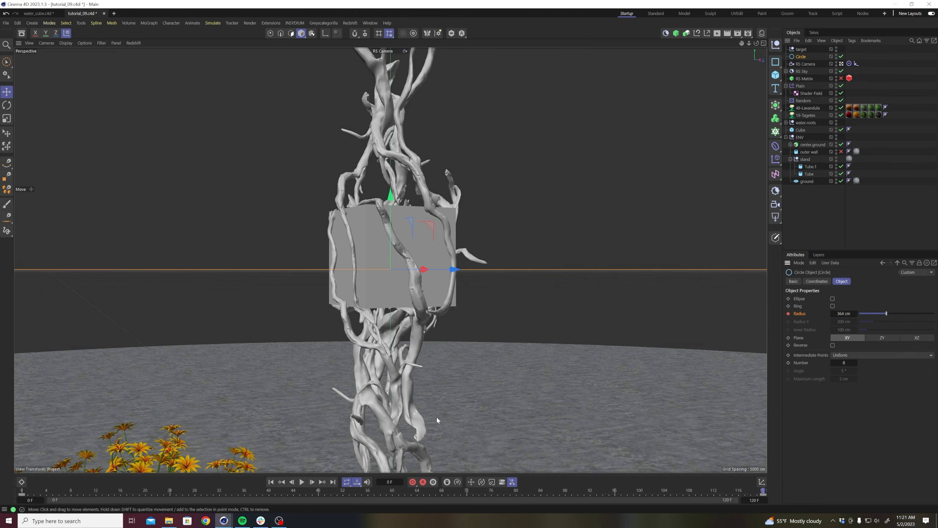
{"action": "left_click", "coordinate": [301, 482]}
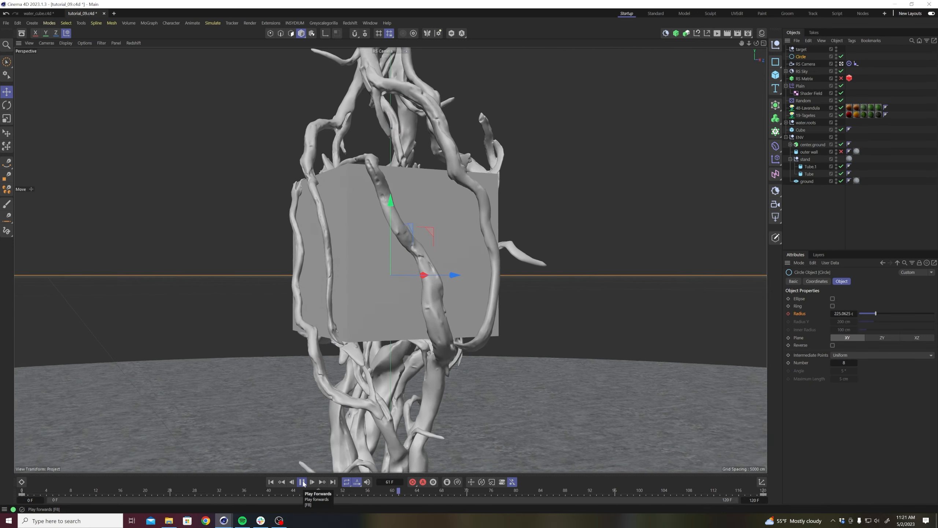
{"action": "left_click", "coordinate": [301, 481]}
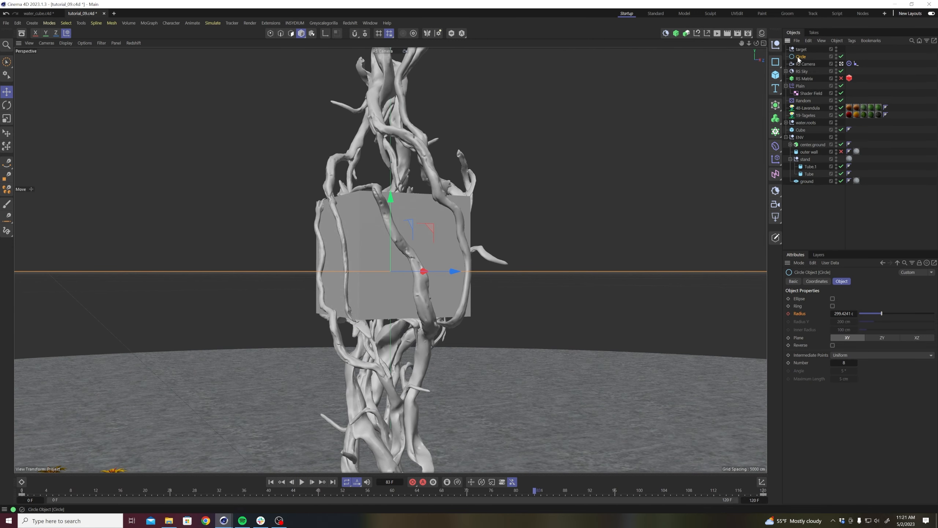
In the F-Curve timeline, give the Circle's radius curve a vertical first-key tangent and a long horizontal last-key tangent for a fast start.
{"action": "left_click", "coordinate": [369, 23]}
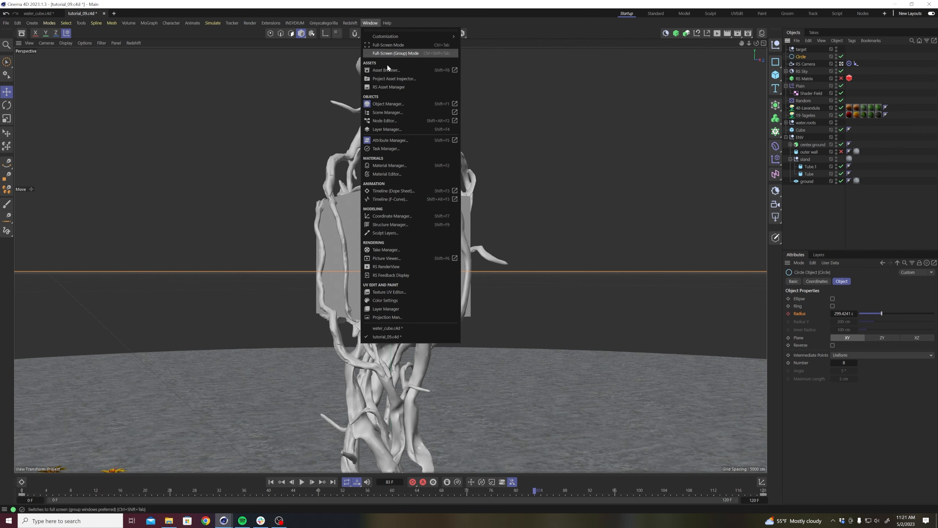
{"action": "left_click", "coordinate": [389, 199]}
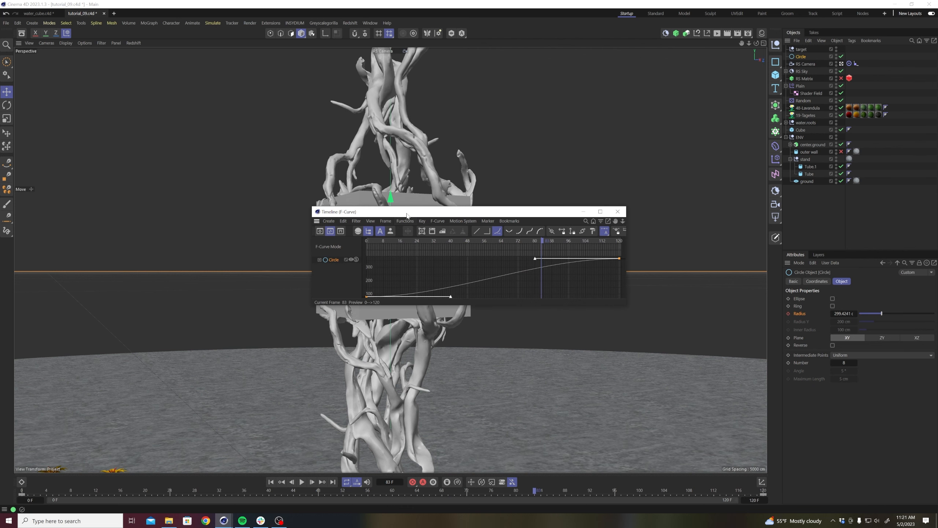
{"action": "left_click_drag", "start_coordinate": [526, 231], "coordinate": [659, 414]}
{"action": "scroll", "coordinate": [563, 356], "scroll_direction": "down", "scroll_amount": 4}
{"action": "middle_click_drag", "start_coordinate": [502, 292], "coordinate": [497, 185], "text": "alt"}
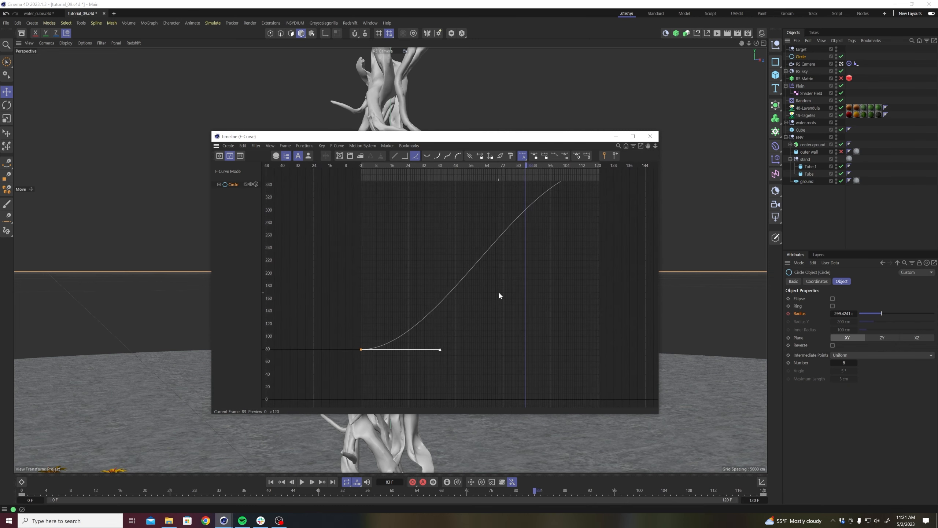
{"action": "left_click", "coordinate": [439, 358]}
{"action": "left_click_drag", "start_coordinate": [441, 349], "coordinate": [361, 214]}
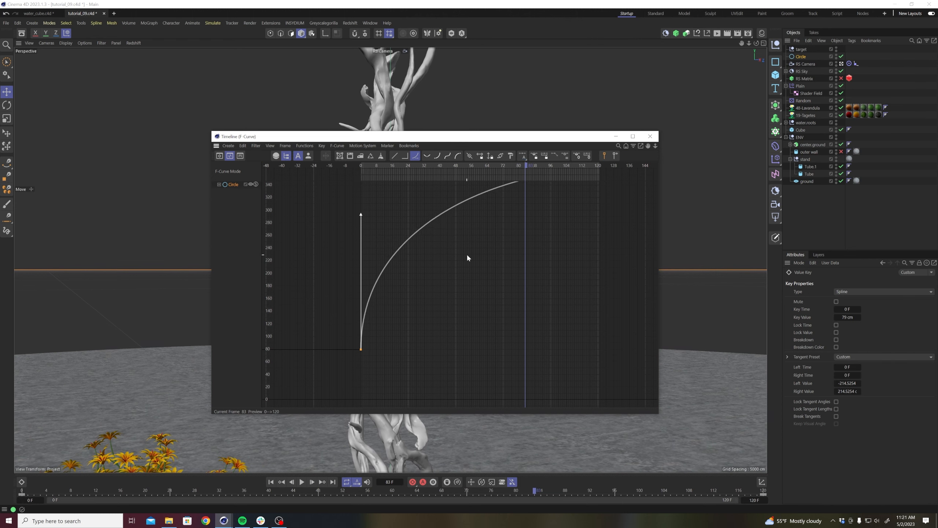
{"action": "middle_click_drag", "start_coordinate": [491, 257], "coordinate": [508, 356], "text": "alt"}
{"action": "left_click_drag", "start_coordinate": [605, 229], "coordinate": [632, 302]}
{"action": "left_click_drag", "start_coordinate": [534, 270], "coordinate": [397, 270]}
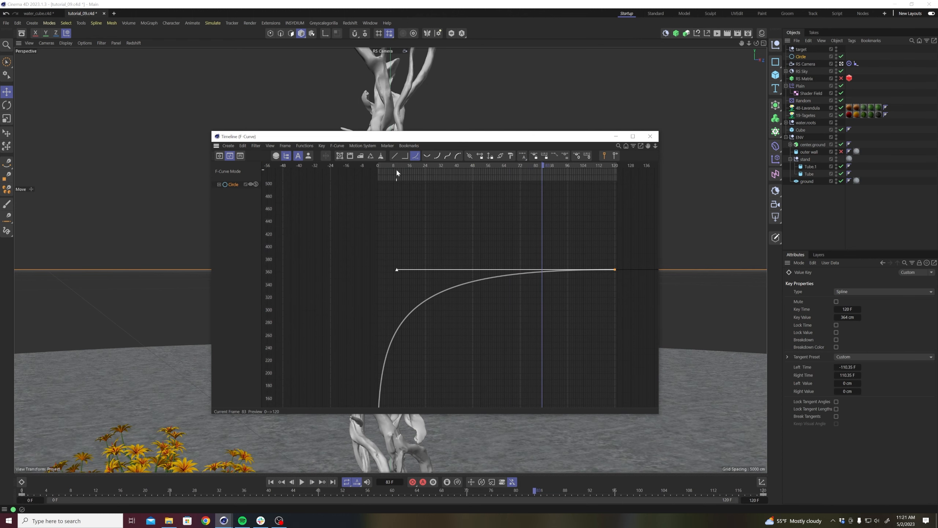
Play the camera pull-back from frame 0 several times to check its speed.
{"action": "left_click_drag", "start_coordinate": [395, 168], "coordinate": [352, 166]}
{"action": "key", "text": "9"}
{"action": "left_click_drag", "start_coordinate": [385, 140], "coordinate": [678, 150]}
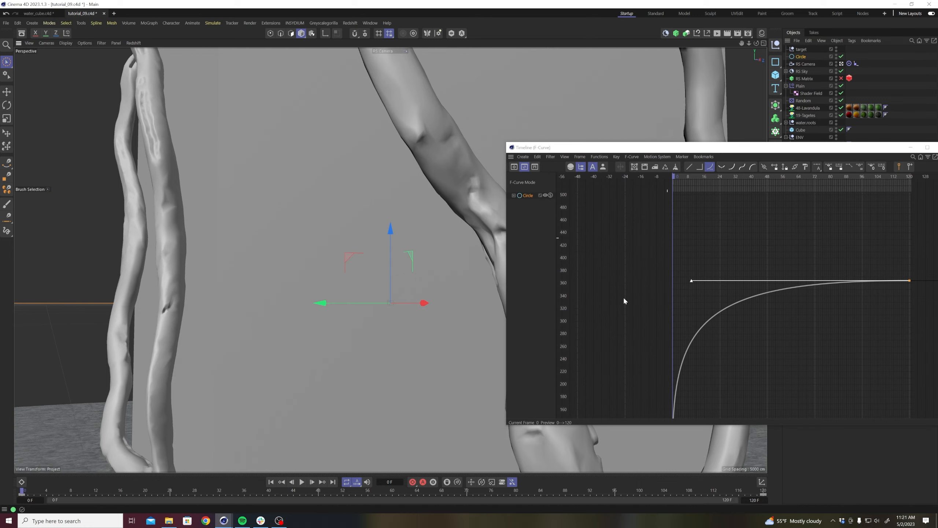
{"action": "key", "text": "F8"}
{"action": "key", "text": "e"}
{"action": "left_click", "coordinate": [274, 482]}
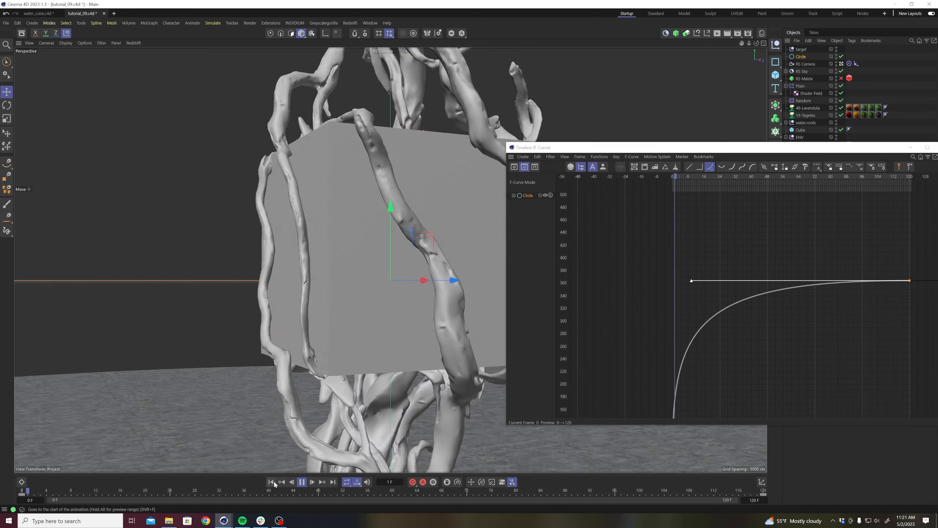
{"action": "key", "text": "F8"}
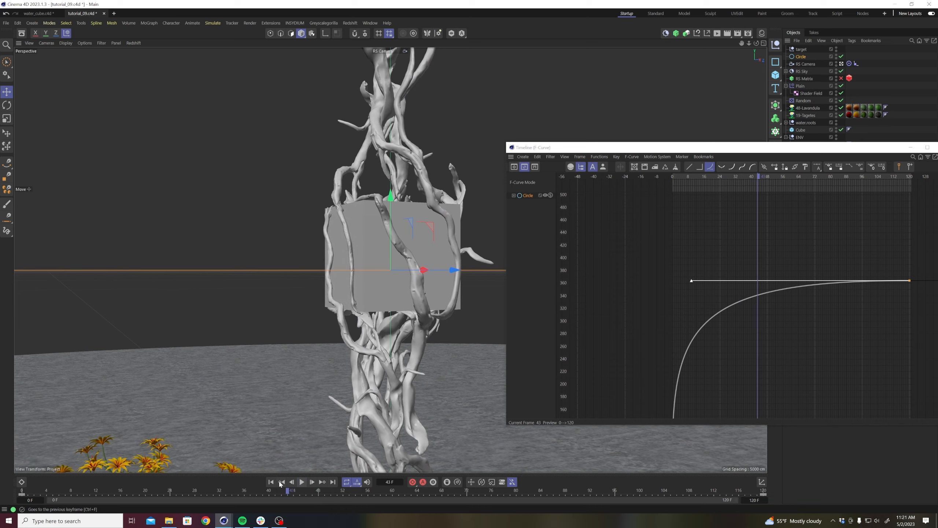
{"action": "left_click", "coordinate": [272, 482]}
{"action": "key", "text": "F8"}
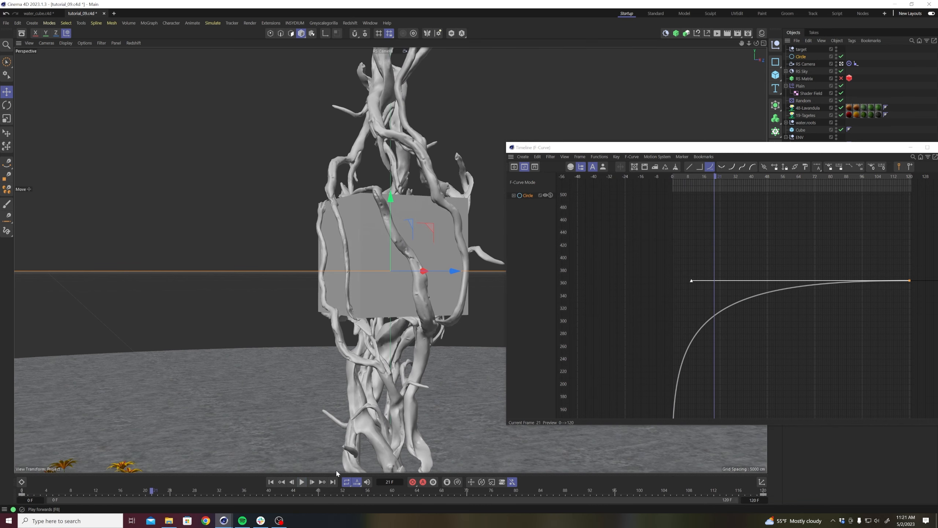
Shorten the vertical tangent of the radius curve's first key and replay the animation from the start.
{"action": "key", "text": "h"}
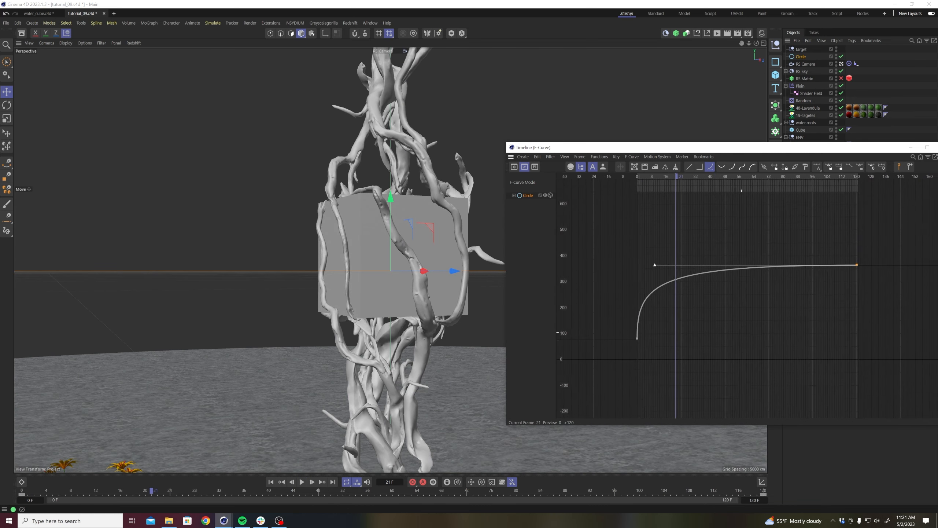
{"action": "left_click", "coordinate": [637, 338]}
{"action": "left_click_drag", "start_coordinate": [637, 282], "coordinate": [637, 312]}
{"action": "left_click", "coordinate": [271, 481]}
{"action": "left_click", "coordinate": [302, 481]}
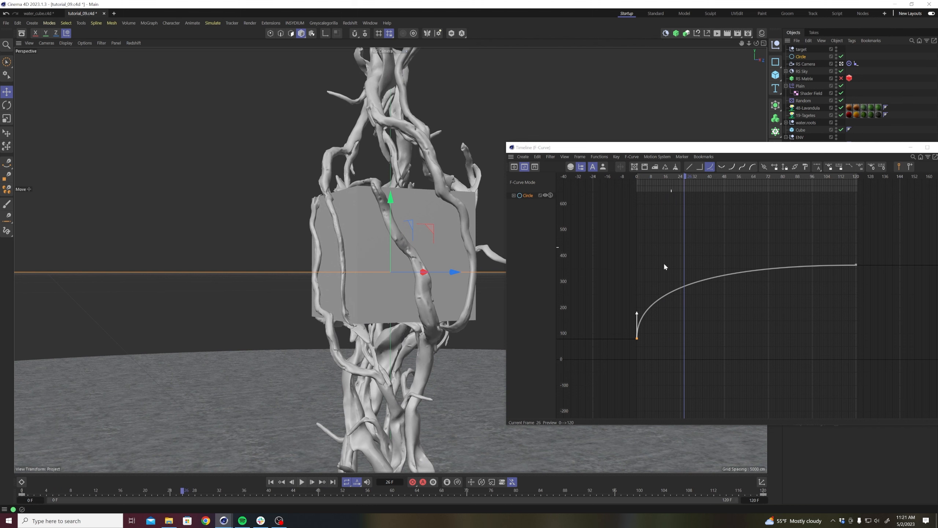
Flatten the radius curve's first-key tangent, extend the last key's tangent back almost to frame 0, and replay the animation.
{"action": "left_click_drag", "start_coordinate": [637, 313], "coordinate": [669, 339]}
{"action": "left_click_drag", "start_coordinate": [867, 283], "coordinate": [822, 234]}
{"action": "left_click_drag", "start_coordinate": [656, 267], "coordinate": [642, 265]}
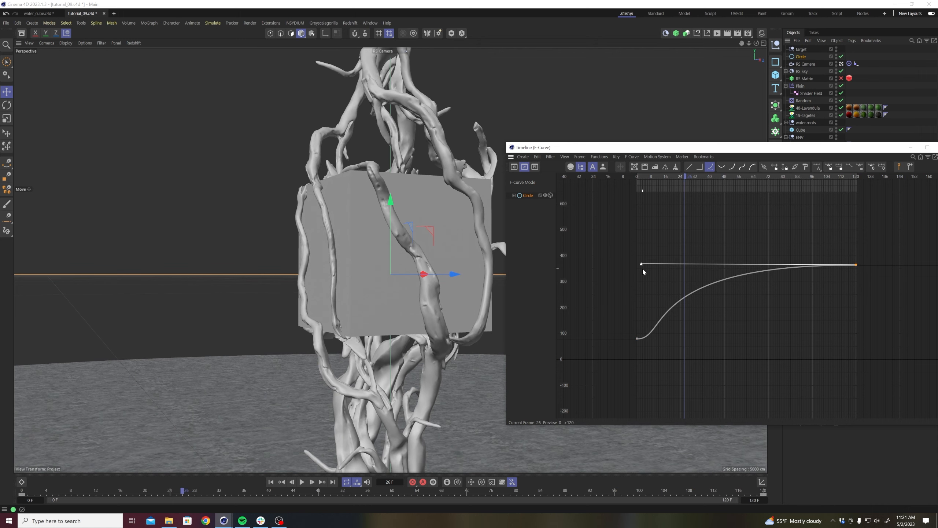
{"action": "left_click", "coordinate": [271, 482]}
{"action": "left_click", "coordinate": [302, 481]}
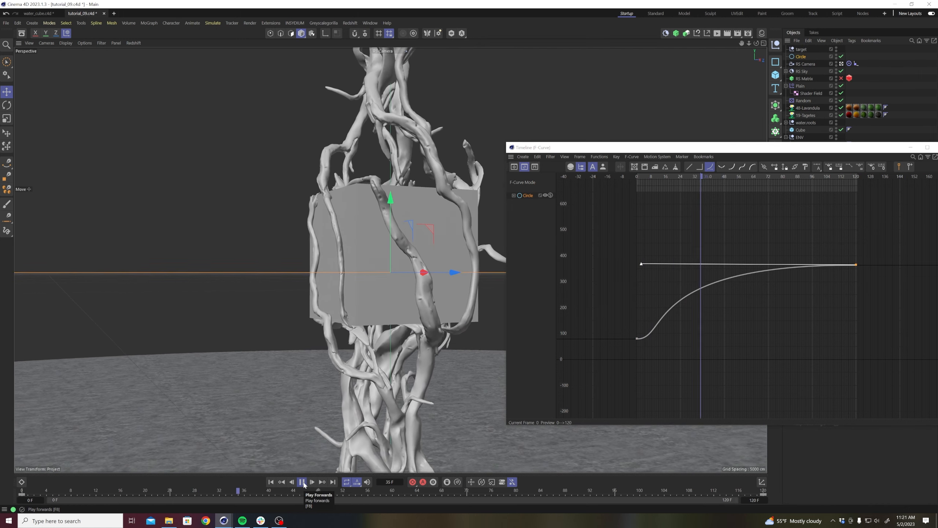
{"action": "left_click", "coordinate": [302, 482]}
Keyframe the camera's Align to Spline Position from 0% at frame 0 to 29% at frame 120.
{"action": "left_click_drag", "start_coordinate": [864, 148], "coordinate": [937, 122]}
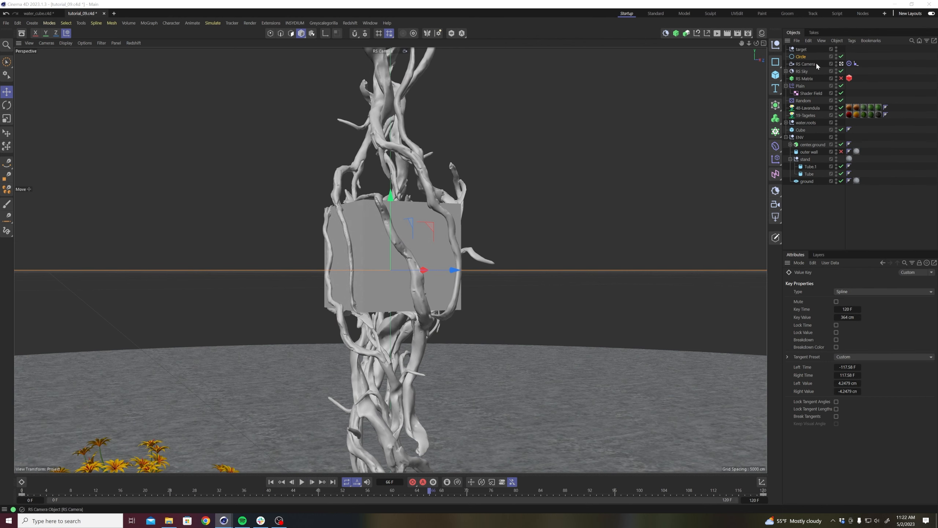
{"action": "left_click", "coordinate": [802, 57]}
{"action": "left_click", "coordinate": [856, 64]}
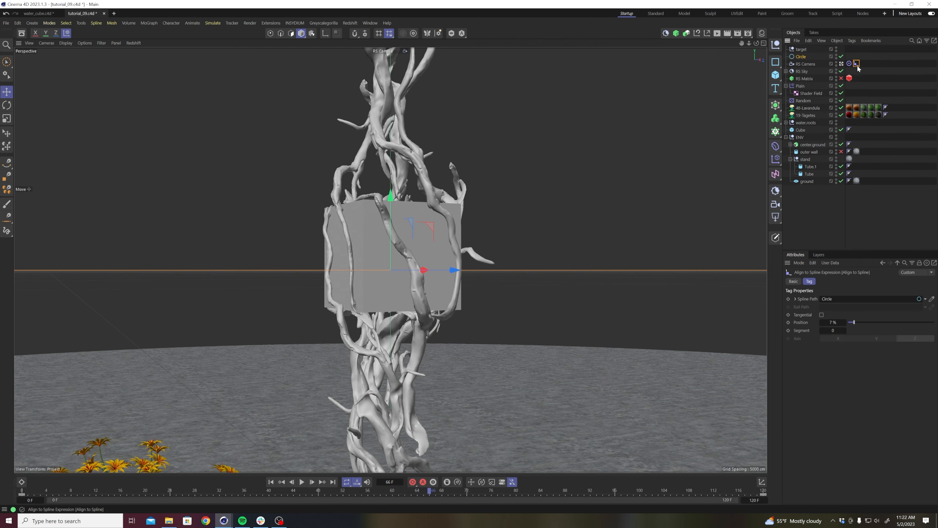
{"action": "left_click", "coordinate": [272, 482]}
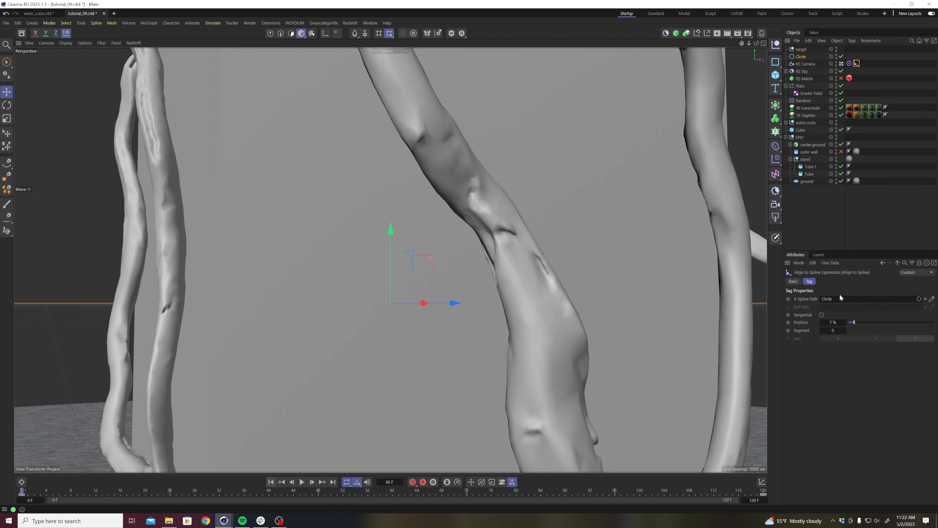
{"action": "left_click_drag", "start_coordinate": [852, 323], "coordinate": [846, 324]}
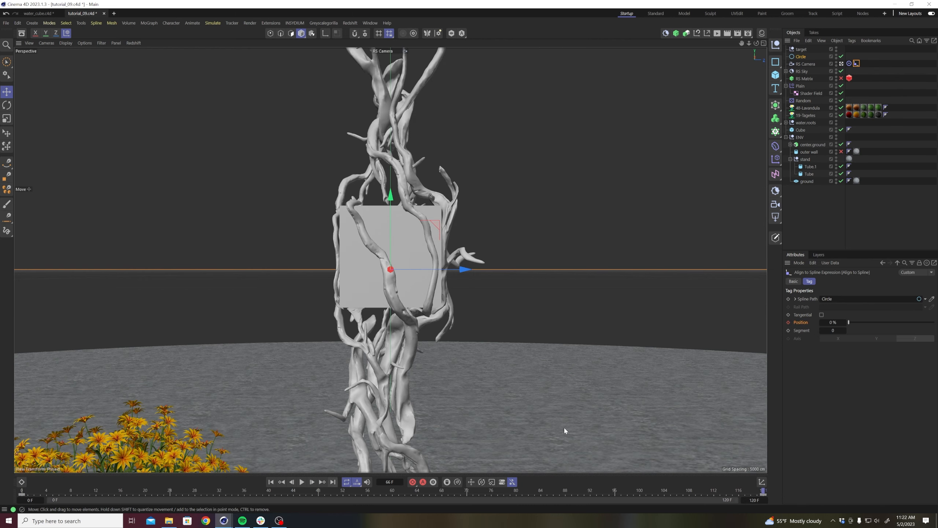
{"action": "left_click_drag", "start_coordinate": [851, 321], "coordinate": [874, 322]}
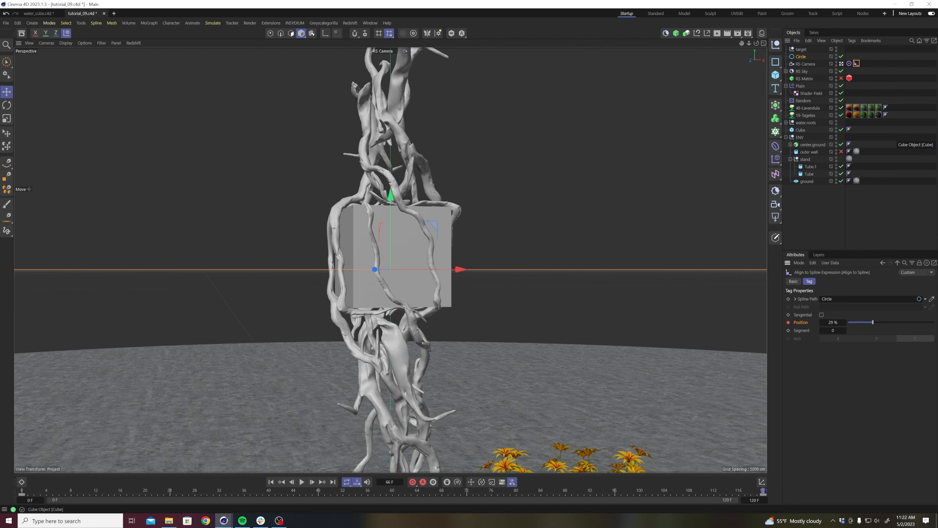
On the Position F-curve, shorten the first key's tangent and extend the last key's horizontal tangent back almost to frame 0.
{"action": "key", "text": "shift+alt+F3"}
{"action": "left_click_drag", "start_coordinate": [443, 122], "coordinate": [339, 129]}
{"action": "left_click", "coordinate": [242, 207]}
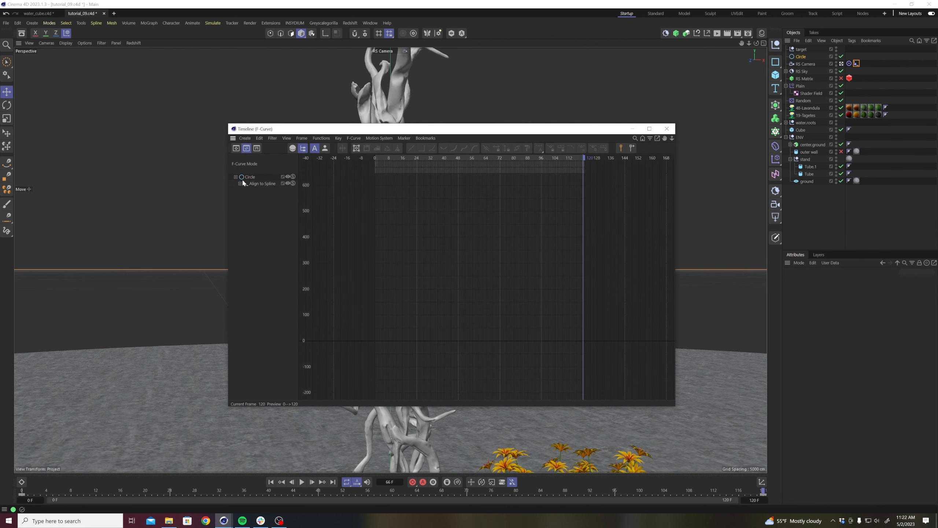
{"action": "left_click", "coordinate": [258, 189]}
{"action": "key", "text": "h"}
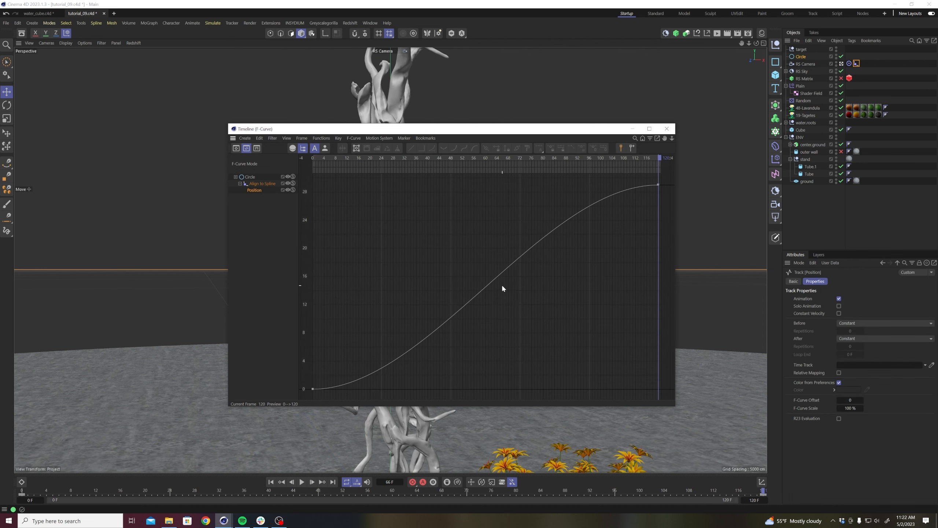
{"action": "right_click_drag", "start_coordinate": [552, 279], "coordinate": [539, 317], "text": "alt"}
{"action": "left_click_drag", "start_coordinate": [485, 264], "coordinate": [394, 336]}
{"action": "left_click_drag", "start_coordinate": [604, 218], "coordinate": [656, 256]}
{"action": "left_click_drag", "start_coordinate": [545, 233], "coordinate": [367, 238]}
{"action": "left_click_drag", "start_coordinate": [385, 129], "coordinate": [724, 93]}
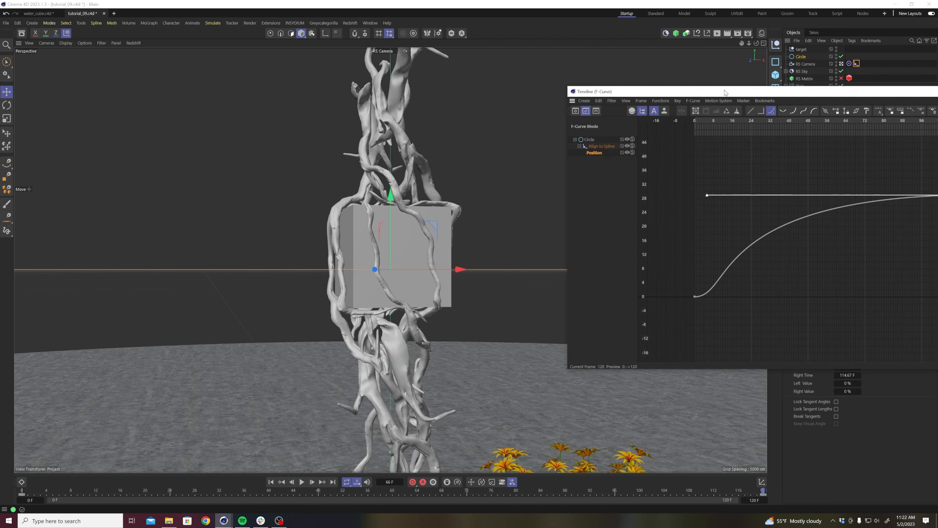
Replay the camera animation from frame 0, stop it partway, and clear the F-curve timeline window out of the way.
{"action": "left_click", "coordinate": [272, 482]}
{"action": "left_click", "coordinate": [302, 482]}
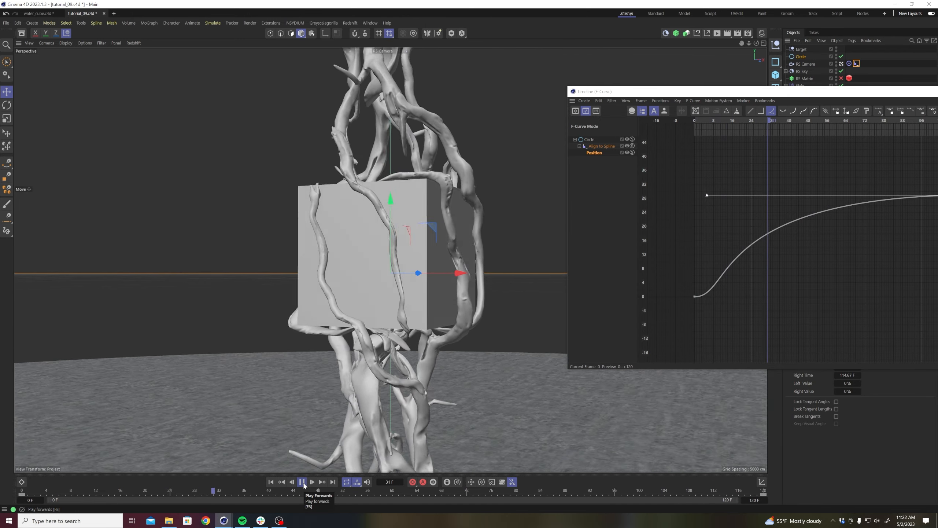
{"action": "left_click", "coordinate": [302, 484]}
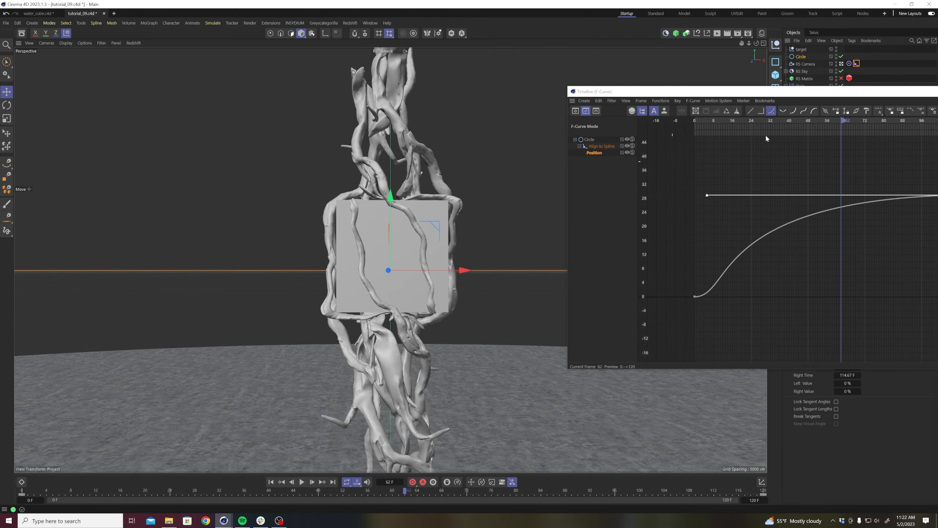
{"action": "left_click_drag", "start_coordinate": [912, 94], "coordinate": [937, 162]}
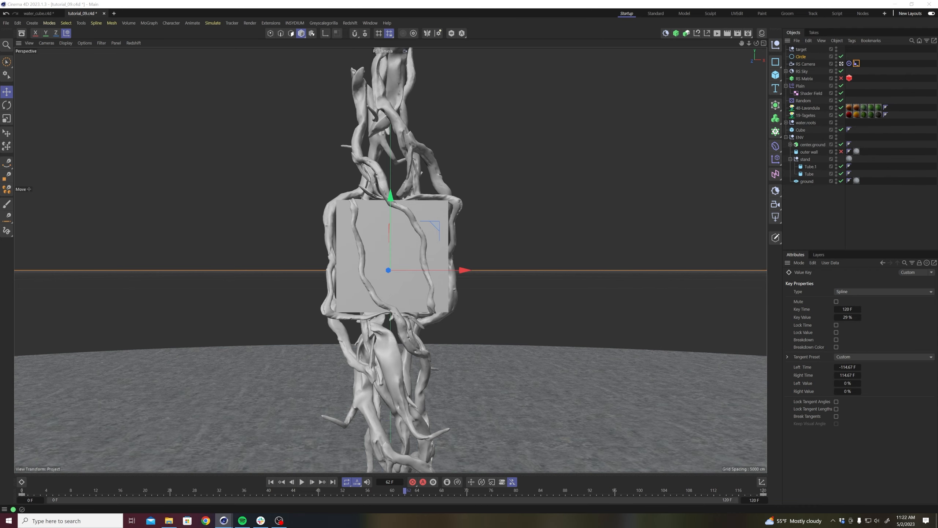
Try raising the camera's target null along its vertical axis at frame 0, and undo the move.
{"action": "left_click", "coordinate": [801, 50]}
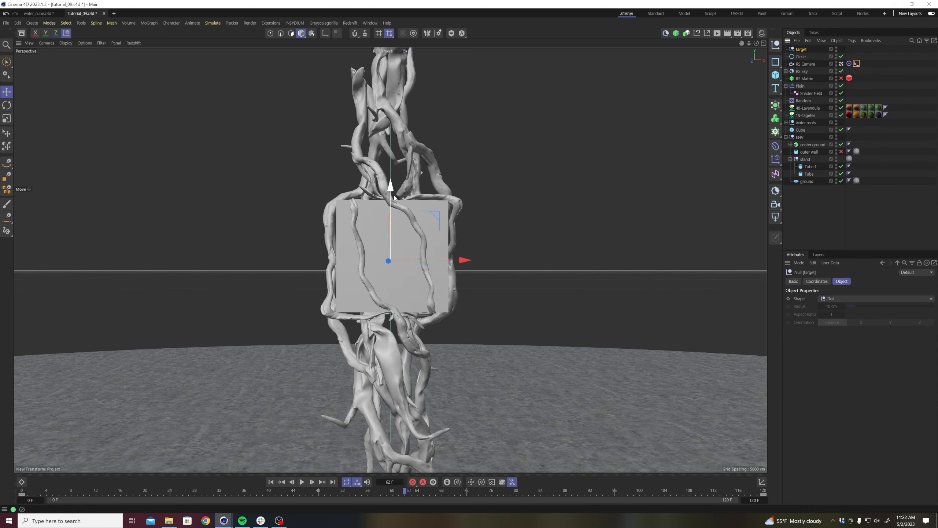
{"action": "left_click", "coordinate": [274, 482]}
{"action": "left_click_drag", "start_coordinate": [391, 187], "coordinate": [394, 97]}
{"action": "key", "text": "ctrl+z"}
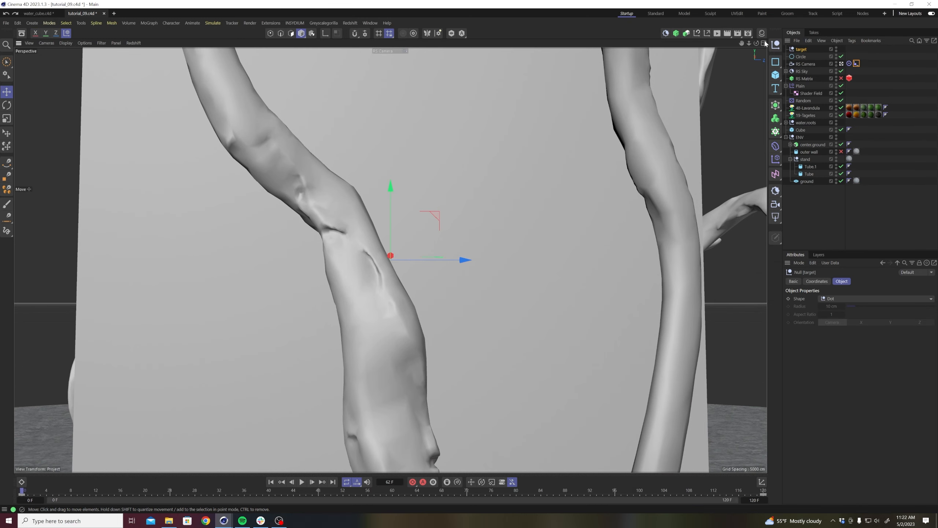
Play the camera move again from the first frame, stop it, and deselect the target null.
{"action": "left_click", "coordinate": [301, 482]}
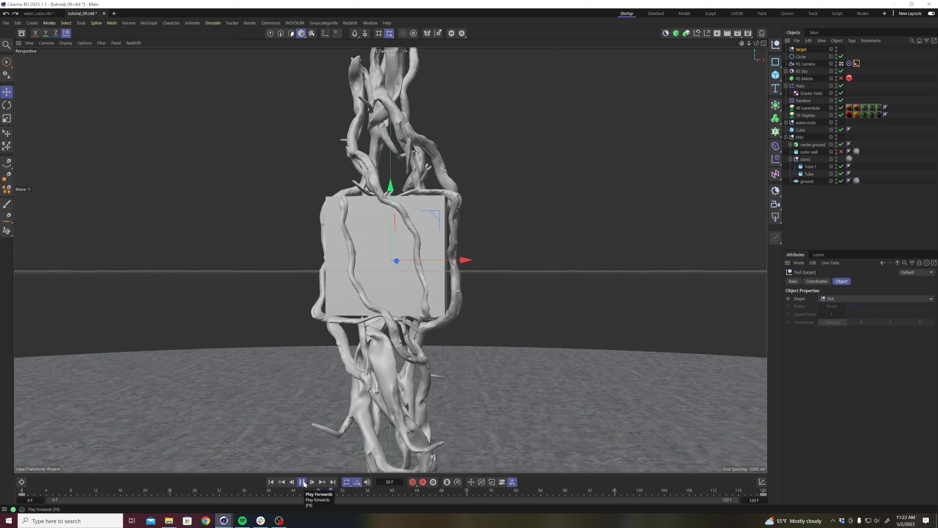
{"action": "left_click", "coordinate": [302, 482]}
{"action": "left_click", "coordinate": [815, 223]}
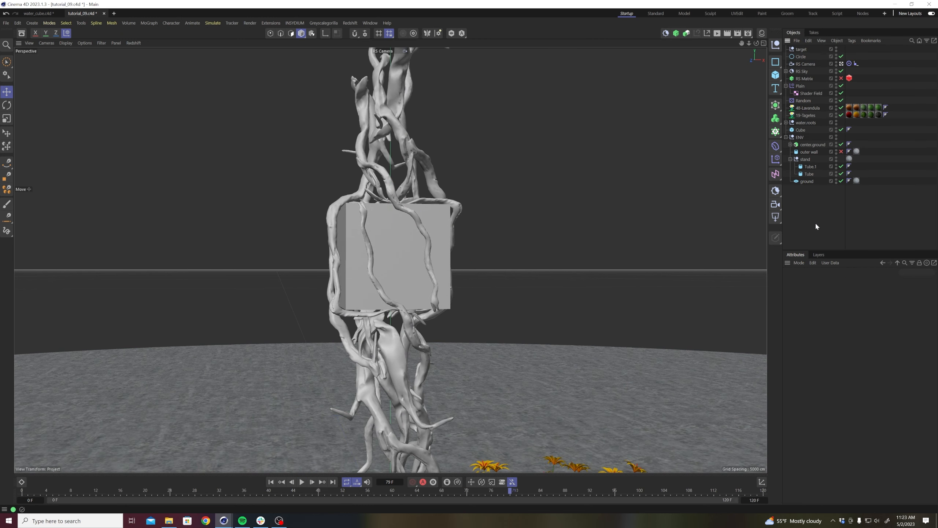
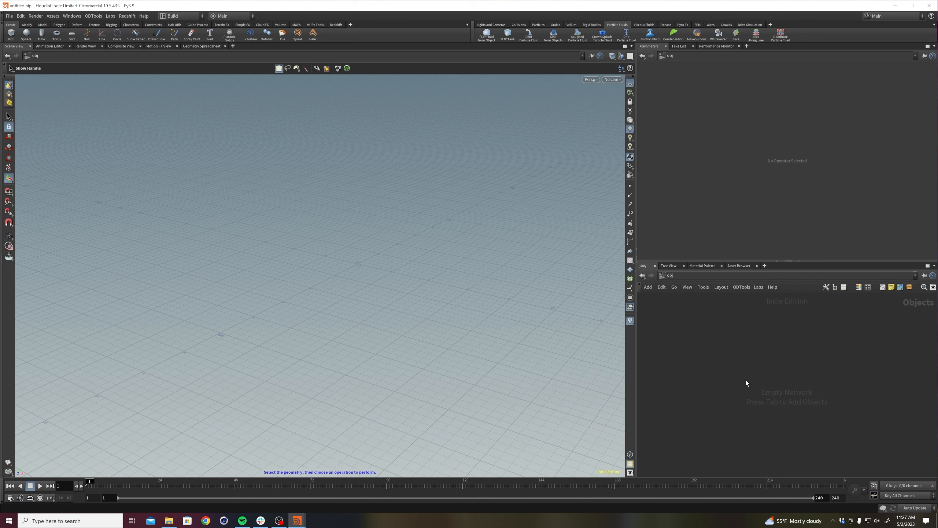
In Houdini, add a sphere object to the empty scene network and rename it sphere.
{"action": "key", "text": "Tab"}
{"action": "type", "text": "sph"}
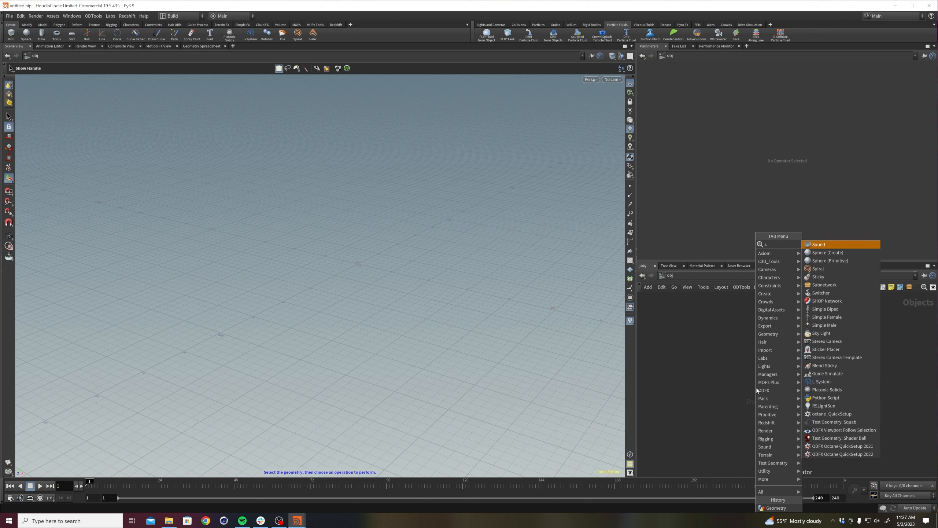
{"action": "key", "text": "Return"}
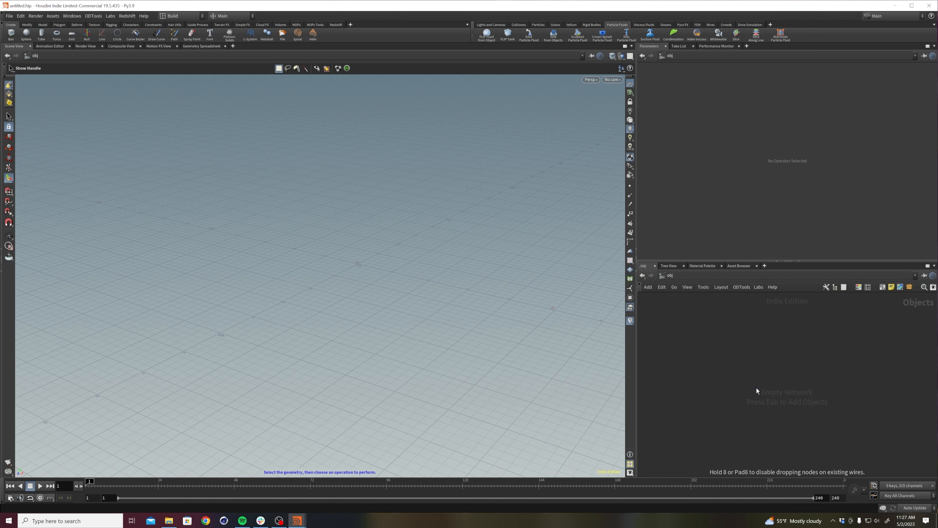
{"action": "left_click", "coordinate": [756, 388]}
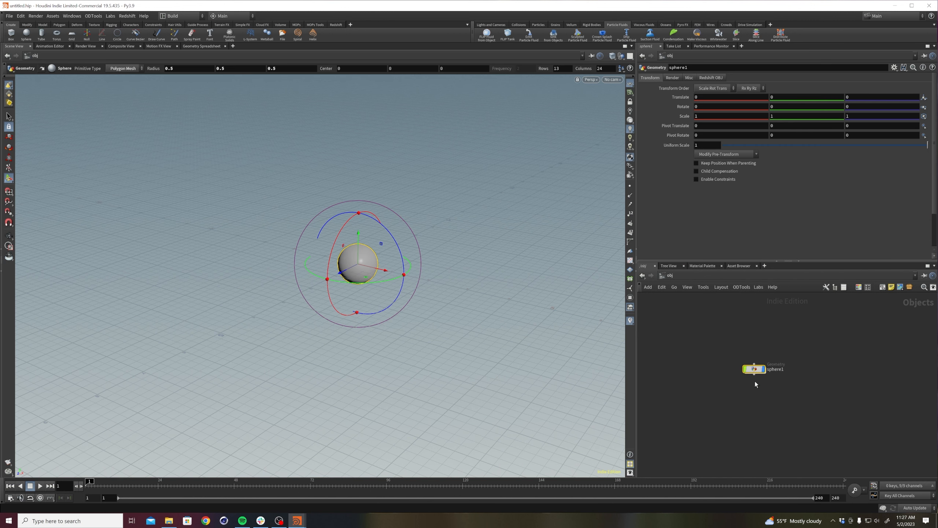
{"action": "double_click", "coordinate": [781, 369]}
{"action": "key", "text": "Return"}
Make the sphere a FLIP fluid emitter with the Emit Particle Fluid tool, without choosing an existing fluid object.
{"action": "left_click", "coordinate": [518, 25]}
{"action": "left_click", "coordinate": [615, 25]}
{"action": "left_click", "coordinate": [533, 38]}
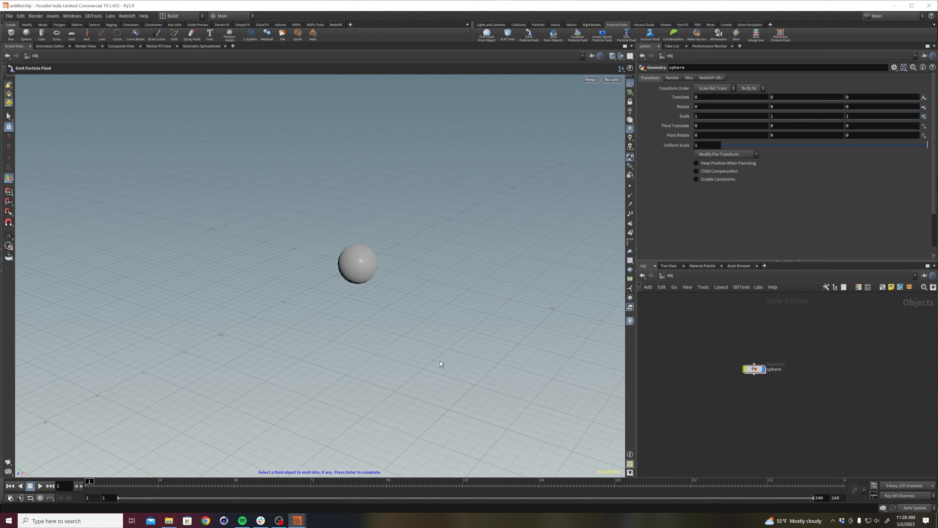
{"action": "key", "text": "Return"}
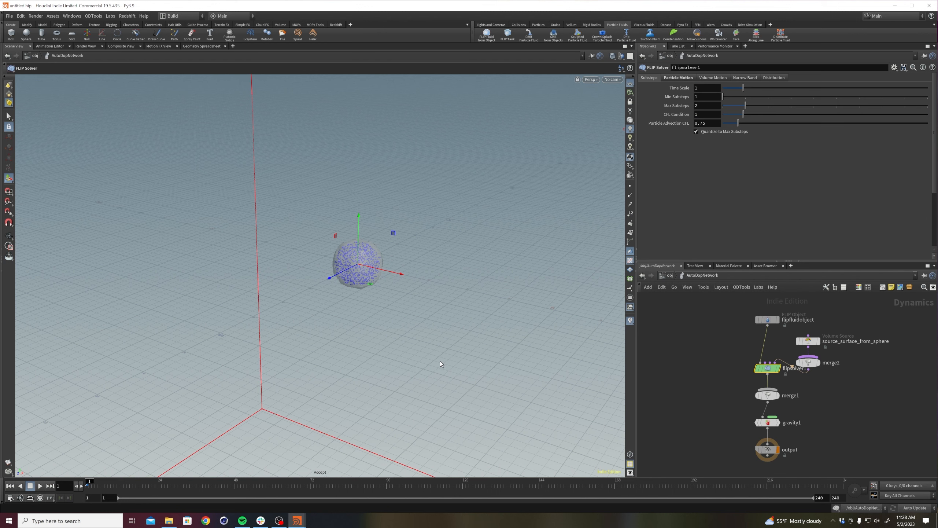
{"action": "right_click_drag", "start_coordinate": [424, 273], "coordinate": [353, 331], "text": "alt"}
Return to the object level and look through the sphere, AutoDopNetwork, particle_fluid and particle_fluidinterior nodes.
{"action": "key", "text": "u"}
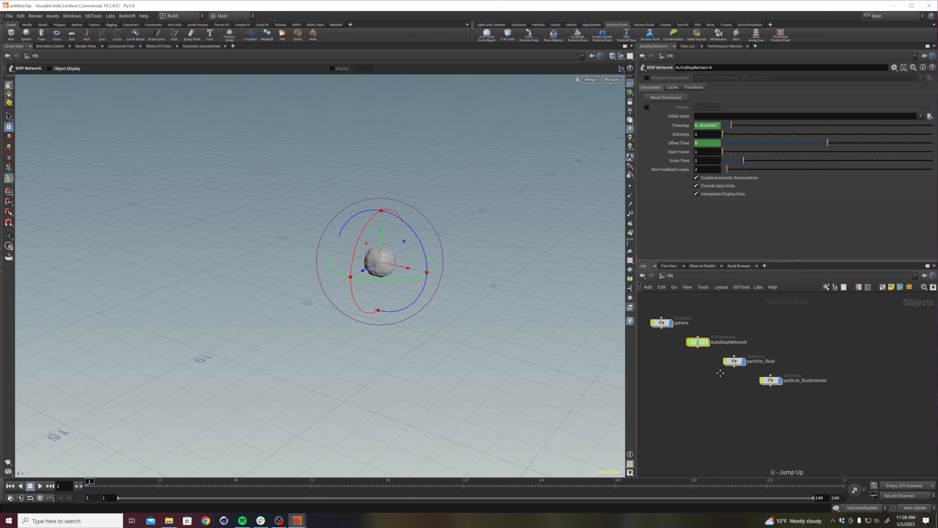
{"action": "left_click", "coordinate": [718, 334]}
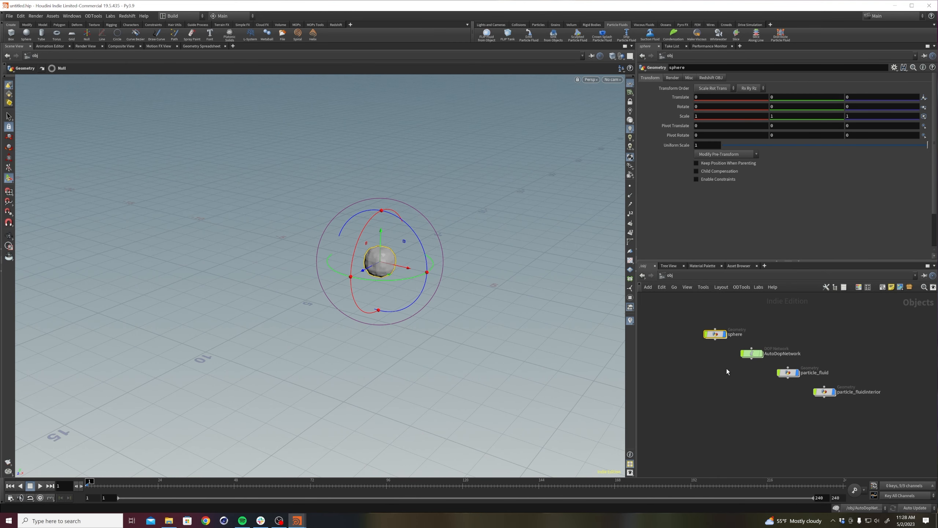
{"action": "left_click", "coordinate": [758, 354]}
{"action": "left_click", "coordinate": [791, 370]}
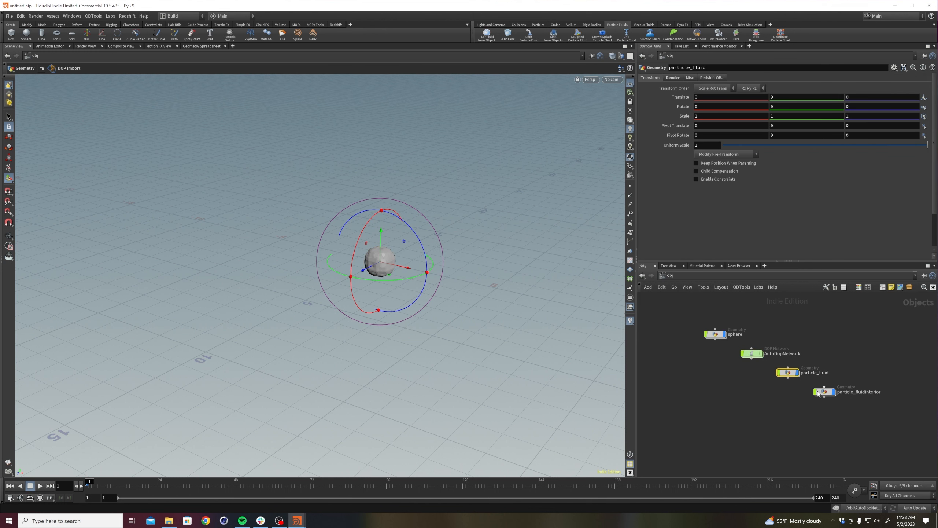
{"action": "left_click_drag", "start_coordinate": [838, 381], "coordinate": [838, 381]}
{"action": "middle_click_drag", "start_coordinate": [786, 334], "coordinate": [785, 326]}
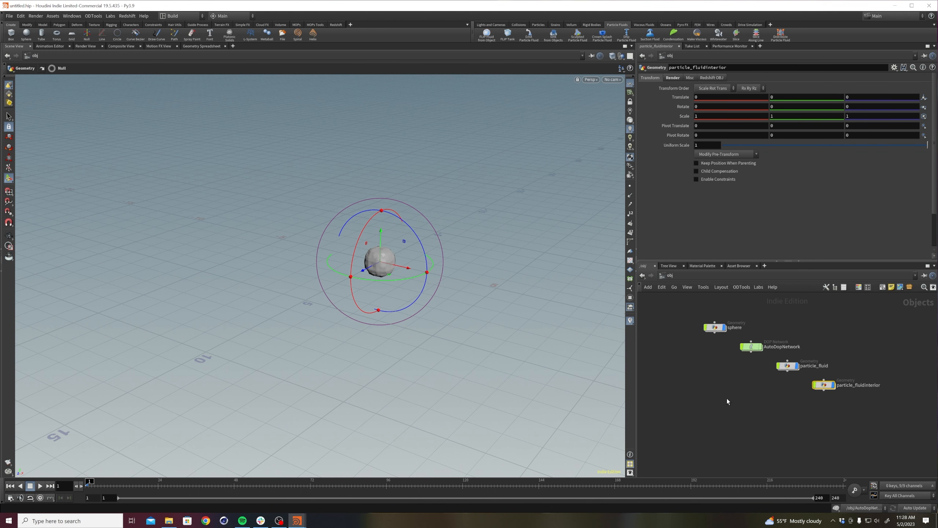
{"action": "middle_click_drag", "start_coordinate": [728, 396], "coordinate": [709, 415]}
{"action": "left_click", "coordinate": [706, 399]}
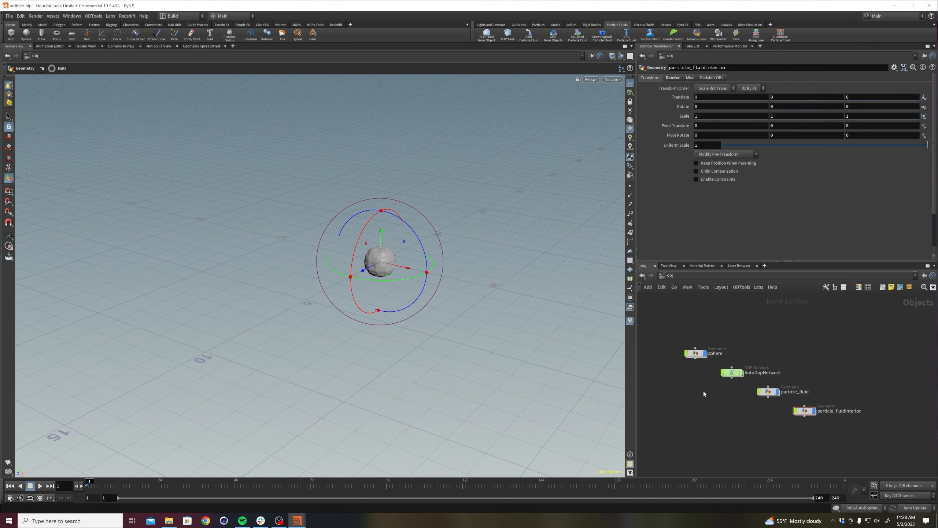
Enter AutoDopNetwork, play the fluid simulation, stop it partway and return to the first frame.
{"action": "mouse_move", "coordinate": [733, 373]}
{"action": "double_click", "coordinate": [733, 375]}
{"action": "right_click_drag", "start_coordinate": [477, 284], "coordinate": [334, 471]}
{"action": "left_click_drag", "start_coordinate": [399, 325], "coordinate": [418, 298]}
{"action": "key", "text": "Return"}
{"action": "left_click", "coordinate": [40, 485]}
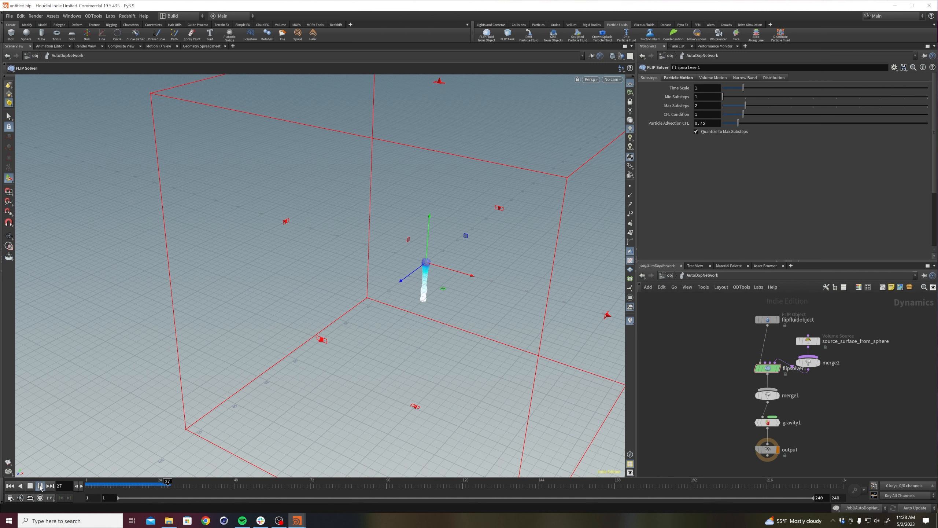
{"action": "left_click", "coordinate": [40, 486]}
{"action": "left_click_drag", "start_coordinate": [347, 327], "coordinate": [392, 318], "text": "alt"}
{"action": "left_click", "coordinate": [9, 486]}
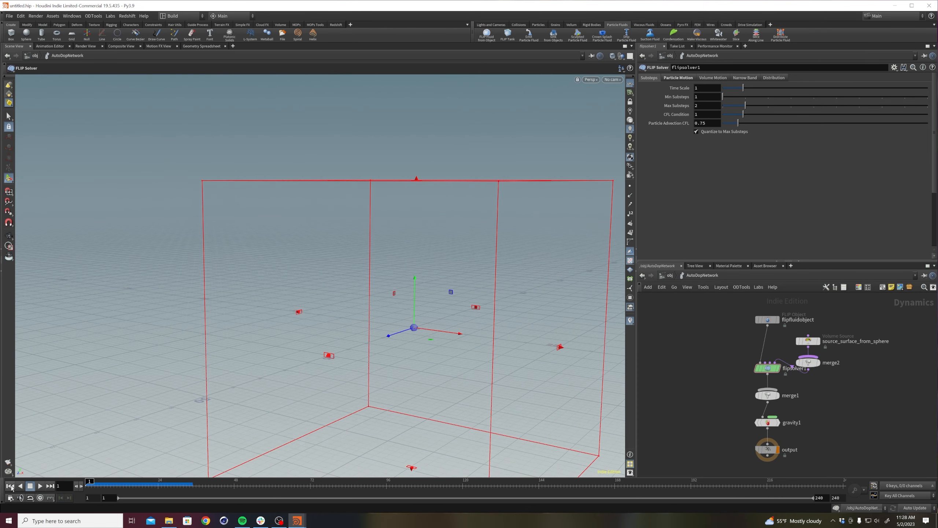
Set the FLIP solver's volume limits box size to 6 on all three axes.
{"action": "right_click_drag", "start_coordinate": [463, 335], "coordinate": [458, 327], "text": "alt"}
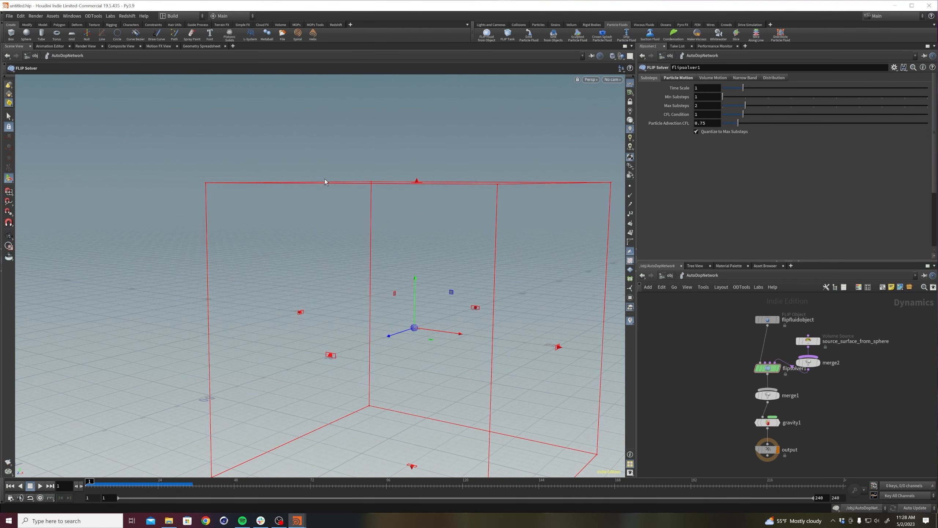
{"action": "key", "text": "Escape"}
{"action": "left_click_drag", "start_coordinate": [367, 294], "coordinate": [398, 325]}
{"action": "key", "text": "Return"}
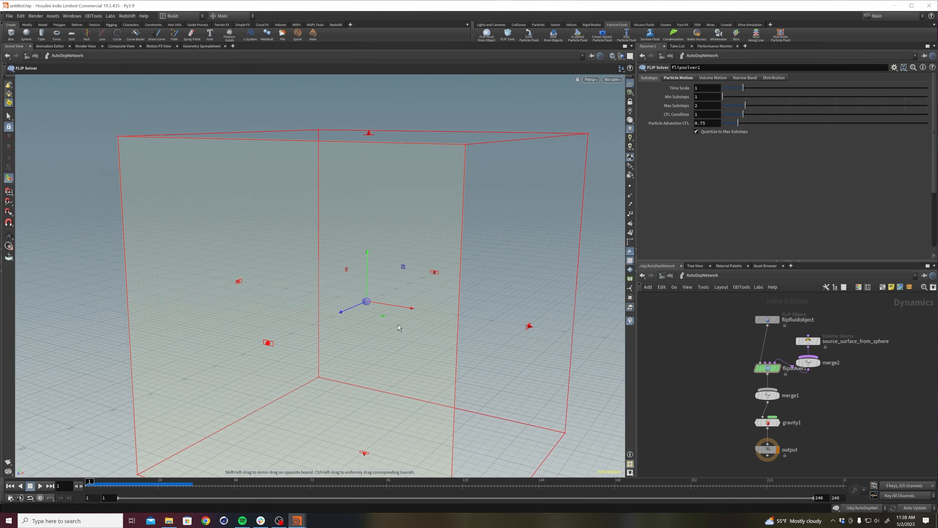
{"action": "left_click_drag", "start_coordinate": [726, 384], "coordinate": [780, 359]}
{"action": "left_click_drag", "start_coordinate": [739, 384], "coordinate": [780, 359]}
{"action": "left_click", "coordinate": [707, 79]}
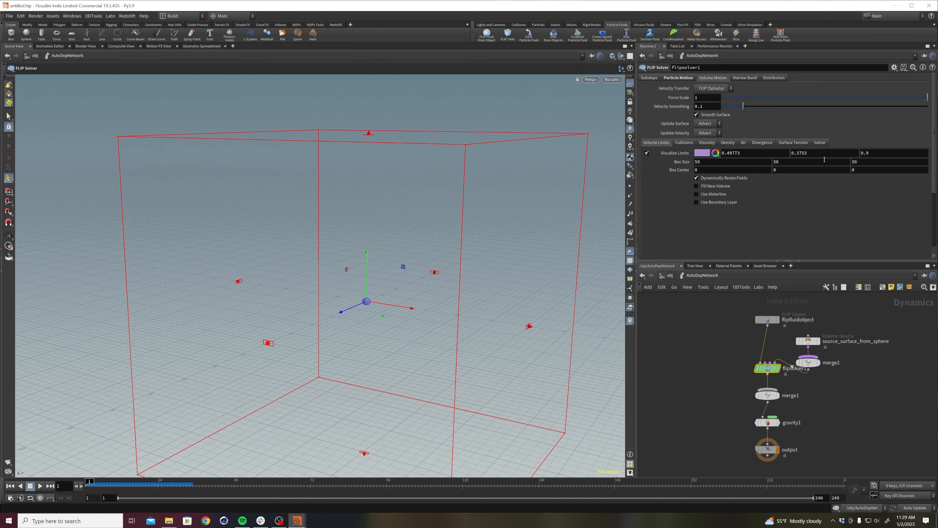
{"action": "left_click", "coordinate": [730, 164]}
{"action": "type", "text": "6"}
{"action": "key", "text": "Tab"}
{"action": "type", "text": "6"}
{"action": "key", "text": "Tab"}
{"action": "type", "text": "6"}
{"action": "key", "text": "Return"}
{"action": "left_click", "coordinate": [677, 360]}
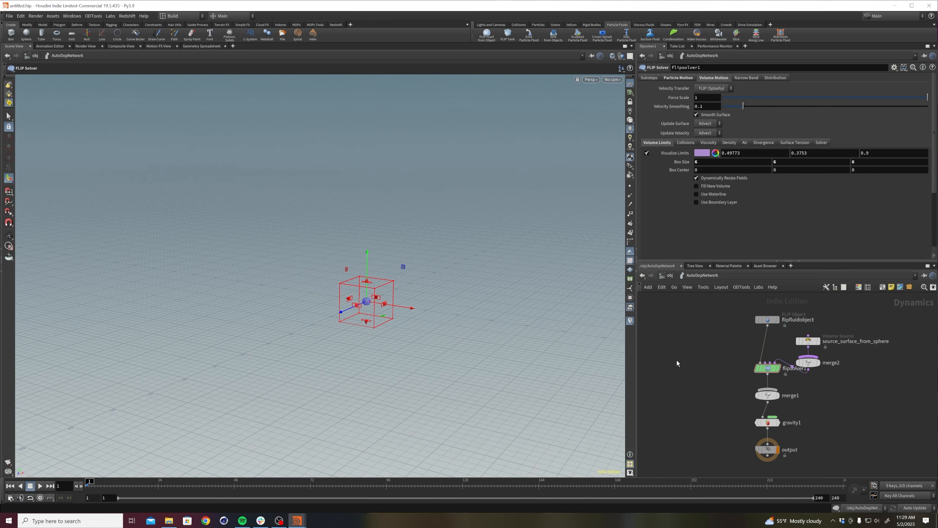
Enable Closed Boundaries on the flipfluidobject node.
{"action": "right_click_drag", "start_coordinate": [423, 270], "coordinate": [718, 122], "text": "alt"}
{"action": "left_click_drag", "start_coordinate": [452, 285], "coordinate": [448, 290], "text": "alt"}
{"action": "right_click_drag", "start_coordinate": [421, 290], "coordinate": [534, 208], "text": "alt"}
{"action": "right_click_drag", "start_coordinate": [383, 293], "coordinate": [439, 285], "text": "alt"}
{"action": "key", "text": "Return"}
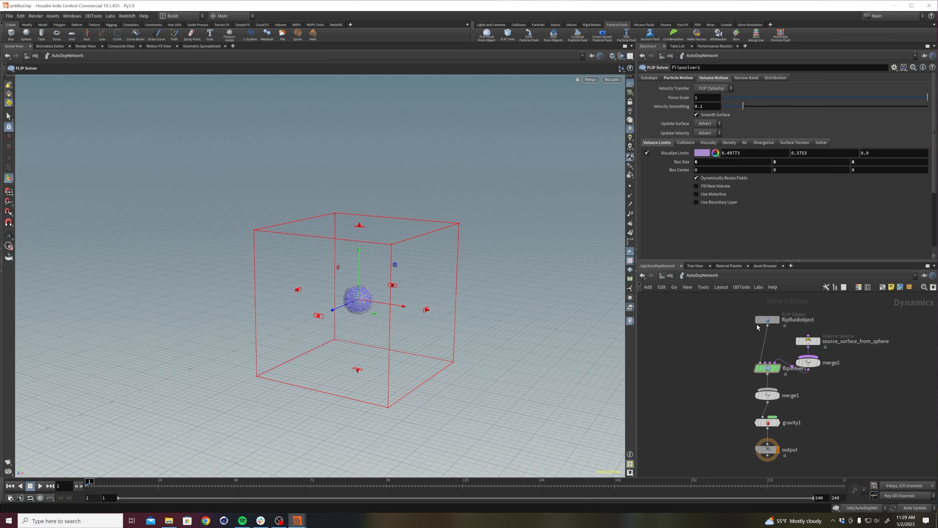
{"action": "left_click", "coordinate": [775, 318]}
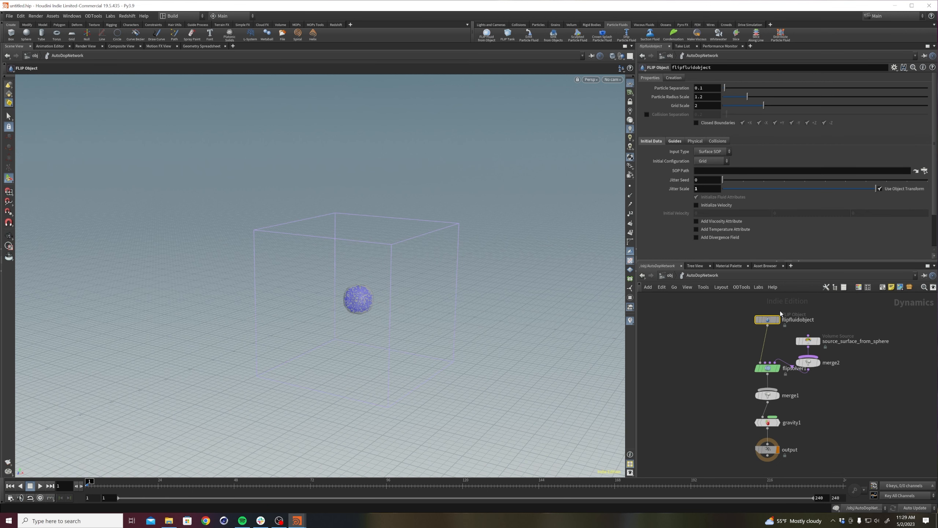
{"action": "left_click", "coordinate": [697, 122]}
Play the simulation with closed boundaries, stop it and go back to the first frame.
{"action": "left_click", "coordinate": [41, 485]}
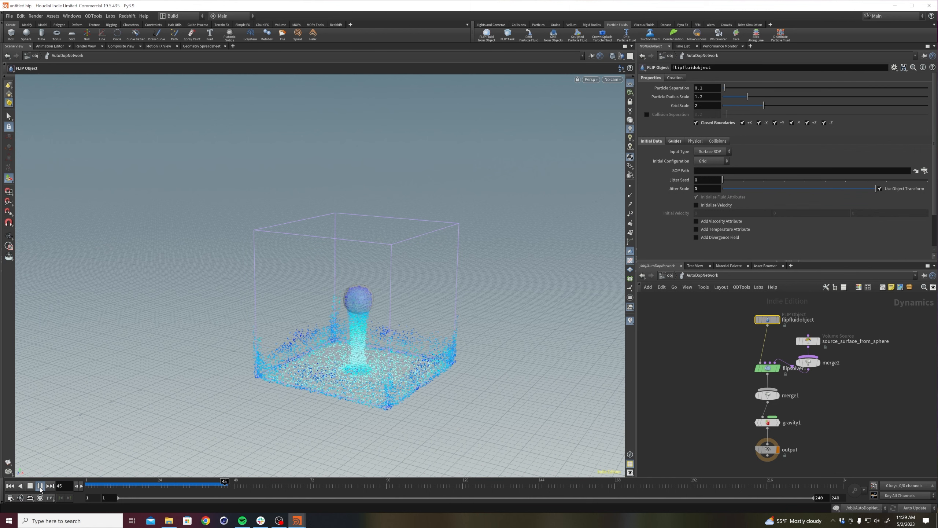
{"action": "left_click", "coordinate": [30, 486]}
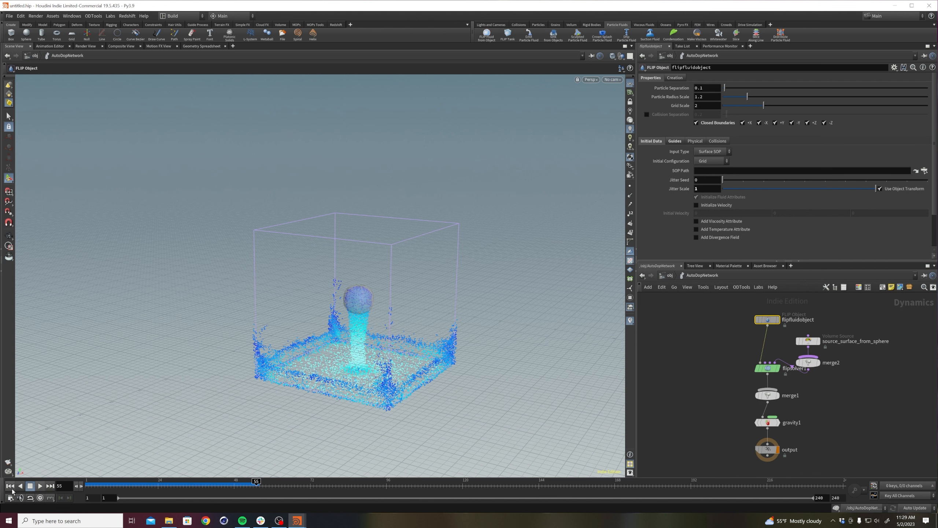
{"action": "left_click", "coordinate": [10, 485]}
Change the viewport background color scheme to Dark and turn off the reference grid.
{"action": "key", "text": "d"}
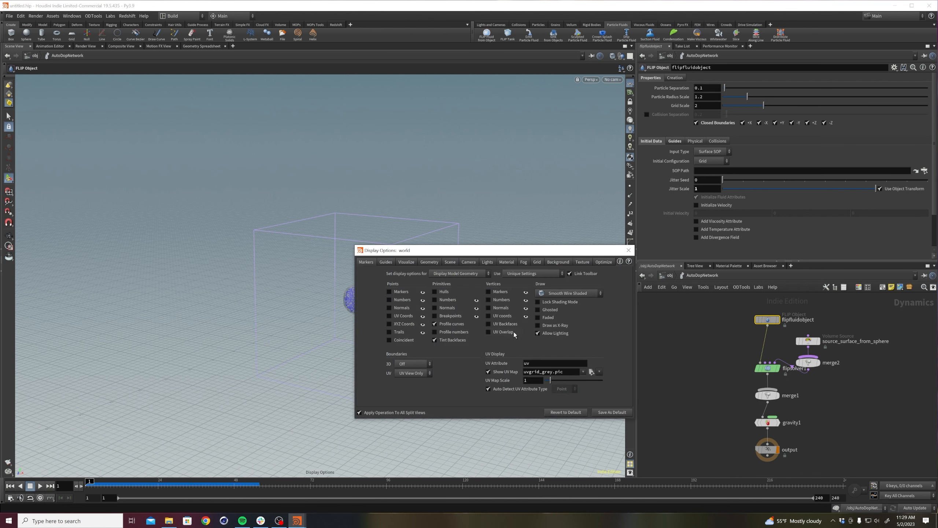
{"action": "left_click", "coordinate": [552, 262]}
{"action": "left_click", "coordinate": [411, 274]}
{"action": "left_click", "coordinate": [408, 289]}
{"action": "left_click", "coordinate": [628, 250]}
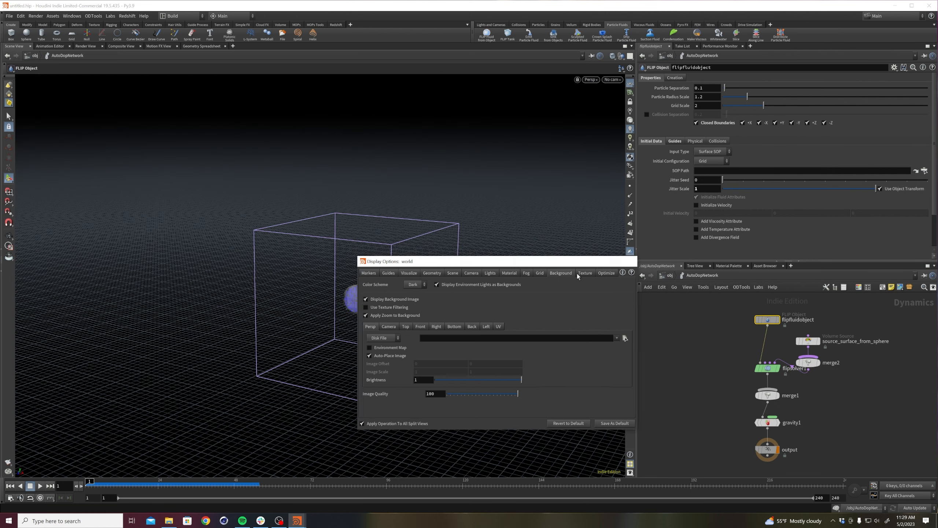
{"action": "left_click", "coordinate": [630, 84]}
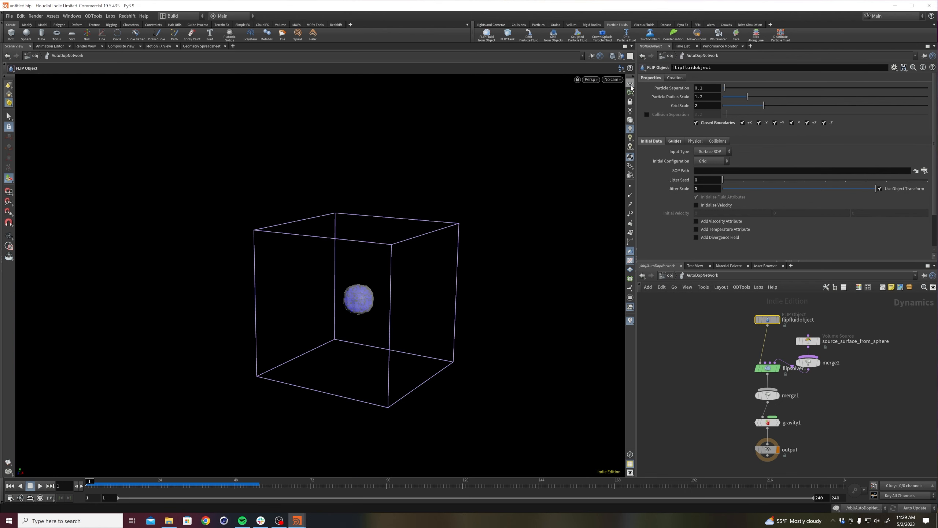
Hide the other objects in the viewport while playing the simulation, and return to the first frame.
{"action": "left_click", "coordinate": [44, 485]}
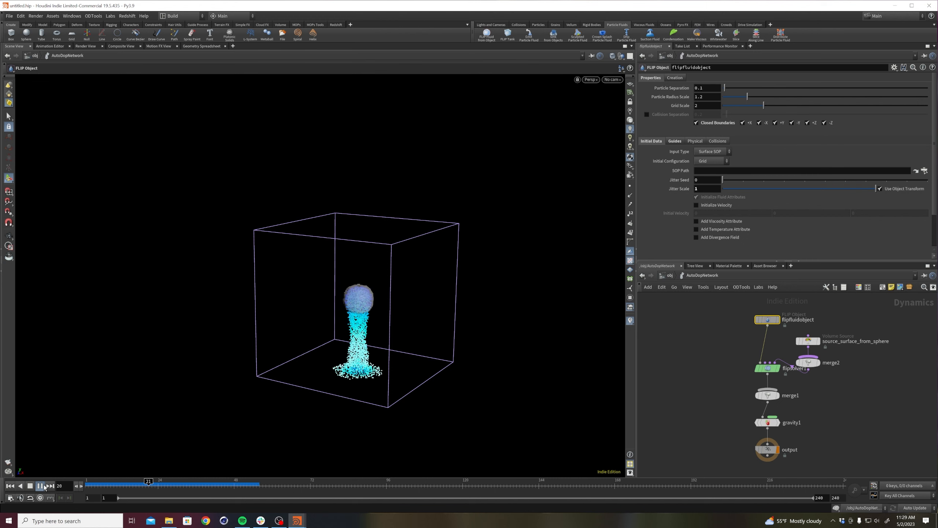
{"action": "left_click", "coordinate": [43, 485]}
{"action": "left_click", "coordinate": [622, 57]}
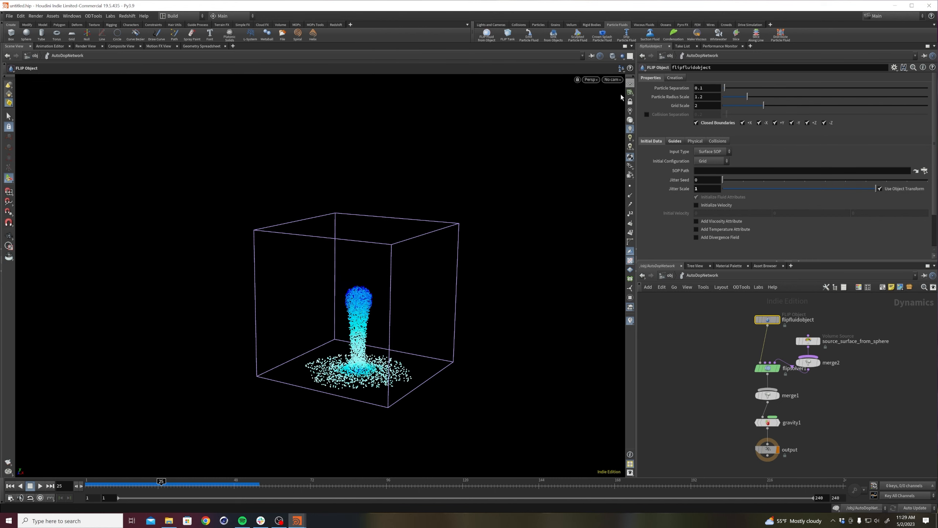
{"action": "left_click", "coordinate": [39, 485]}
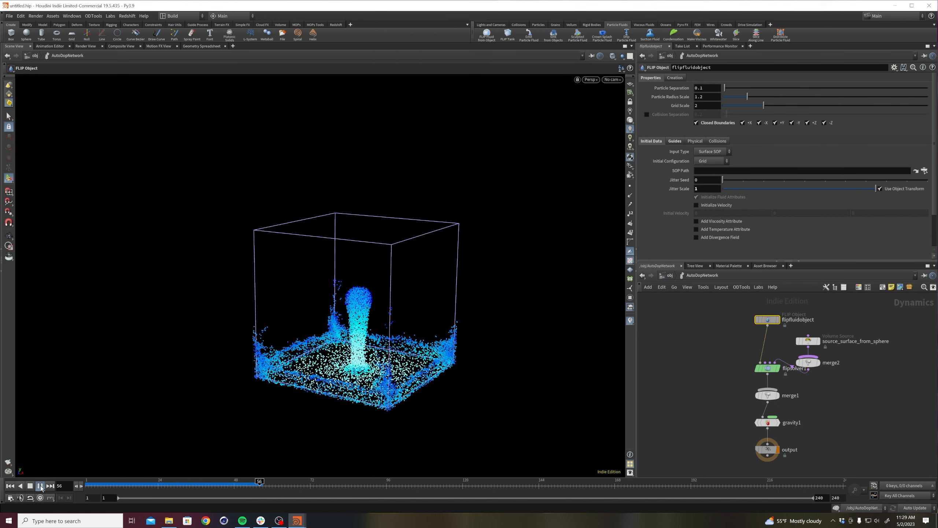
{"action": "left_click", "coordinate": [11, 486]}
Go up to the object level, re-enter AutoDopNetwork, replay the particle simulation and rewind to the first frame.
{"action": "middle_click_drag", "start_coordinate": [647, 376], "coordinate": [642, 395]}
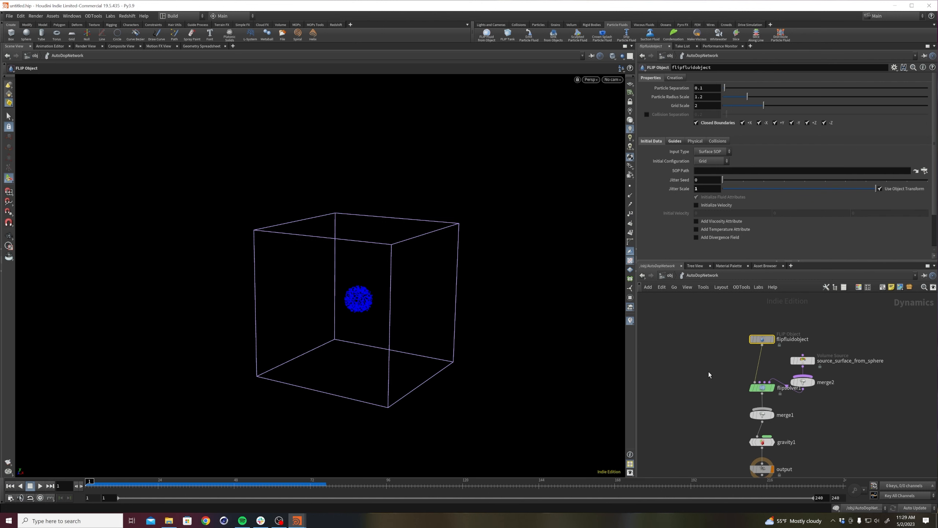
{"action": "middle_click_drag", "start_coordinate": [691, 353], "coordinate": [687, 374]}
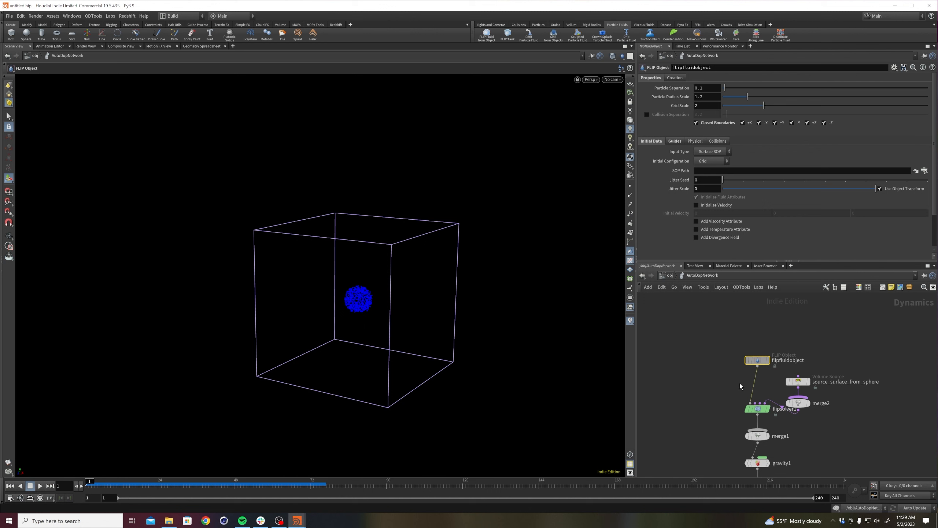
{"action": "key", "text": "u"}
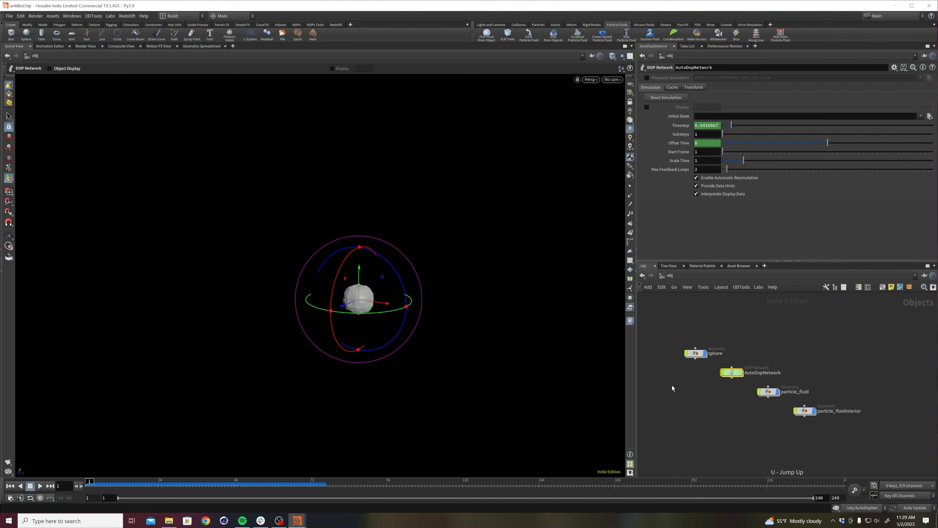
{"action": "left_click", "coordinate": [684, 391]}
{"action": "double_click", "coordinate": [731, 373]}
{"action": "left_click", "coordinate": [39, 486]}
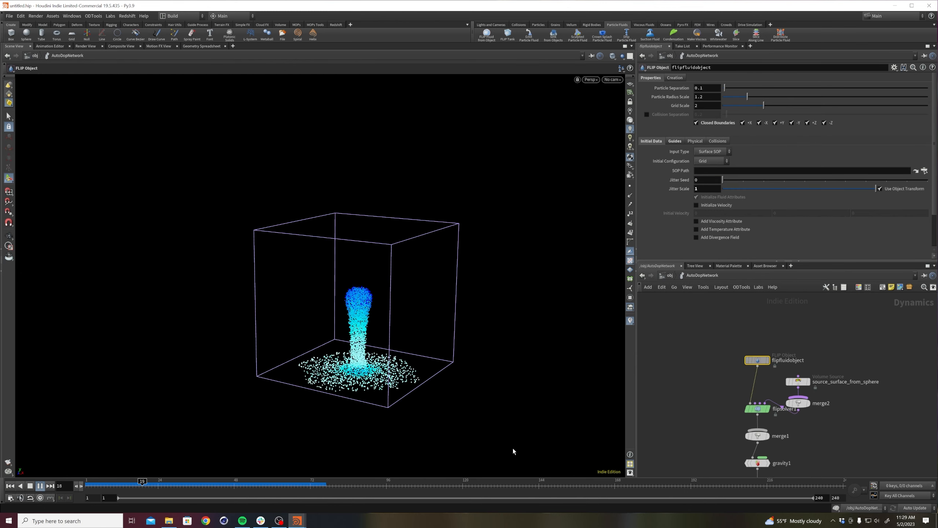
{"action": "left_click", "coordinate": [41, 486]}
{"action": "middle_click_drag", "start_coordinate": [645, 405], "coordinate": [661, 378]}
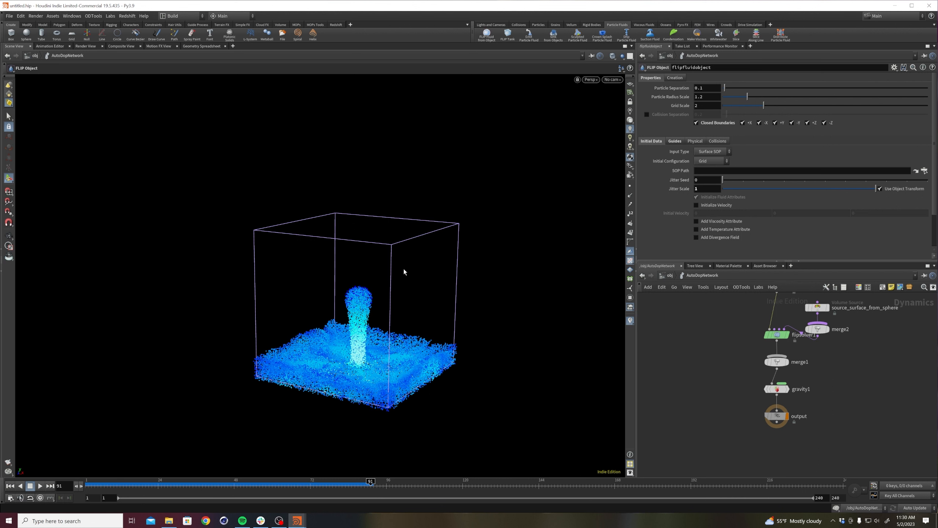
{"action": "left_click", "coordinate": [10, 486]}
Open the sphere's geometry network, space sphere1 apart from create_surface and turn on sphere1's display flag.
{"action": "middle_click_drag", "start_coordinate": [712, 302], "coordinate": [714, 413]}
{"action": "key", "text": "u"}
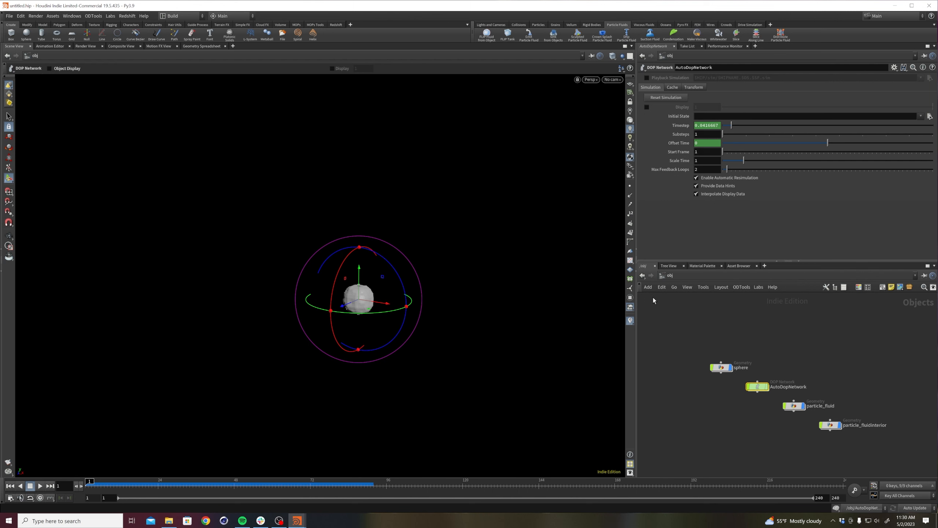
{"action": "double_click", "coordinate": [721, 368]}
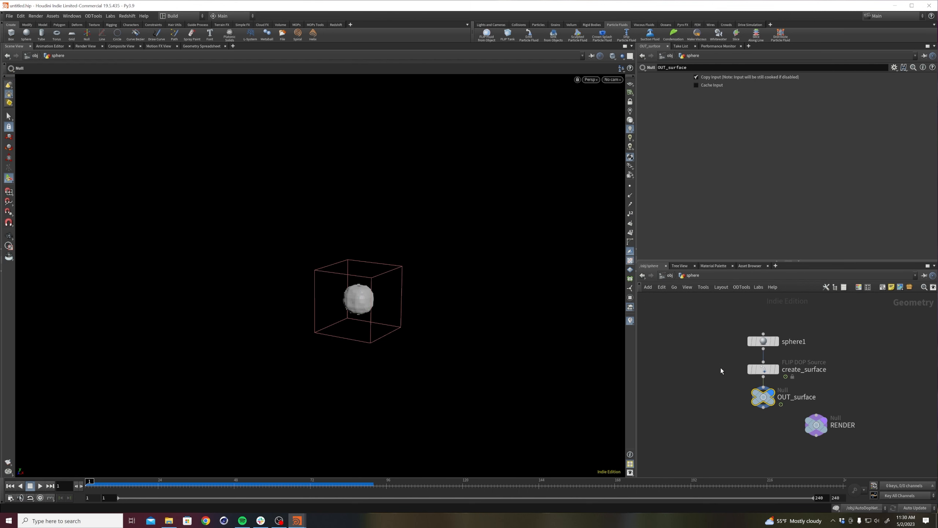
{"action": "middle_click_drag", "start_coordinate": [721, 368], "coordinate": [718, 404]}
{"action": "left_click_drag", "start_coordinate": [760, 377], "coordinate": [759, 332]}
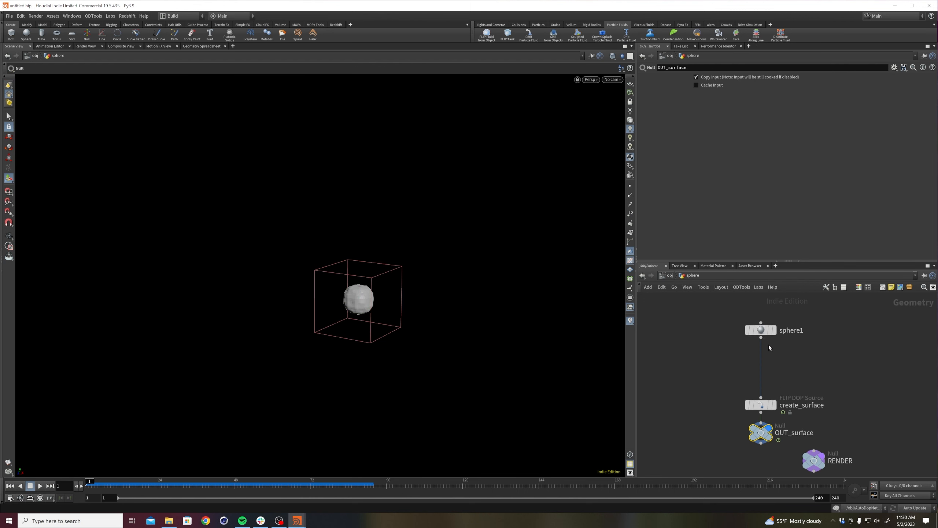
{"action": "middle_click_drag", "start_coordinate": [809, 339], "coordinate": [803, 350]}
{"action": "left_click", "coordinate": [769, 341]}
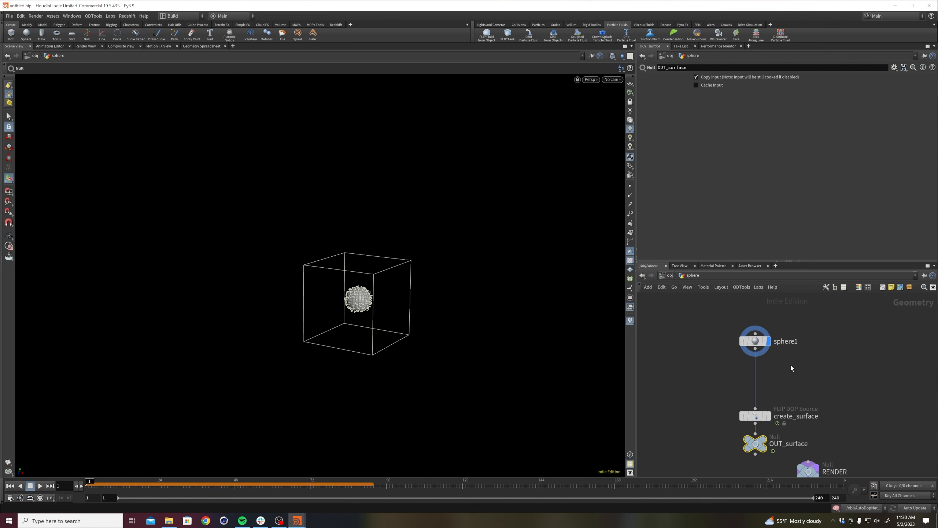
Insert a Point VOP node between sphere1 and create_surface and turn on its display flag.
{"action": "key", "text": "Tab"}
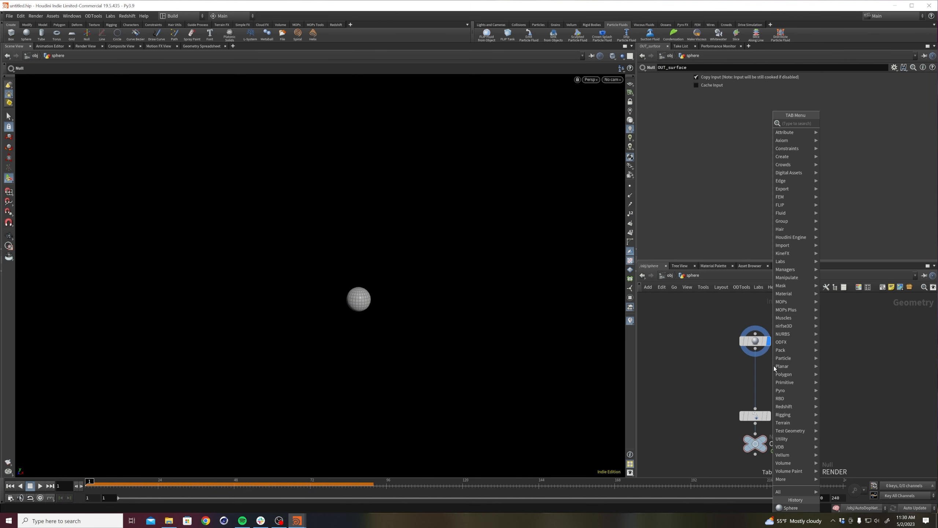
{"action": "type", "text": "mount"}
{"action": "key", "text": "Return"}
{"action": "left_click", "coordinate": [770, 373]}
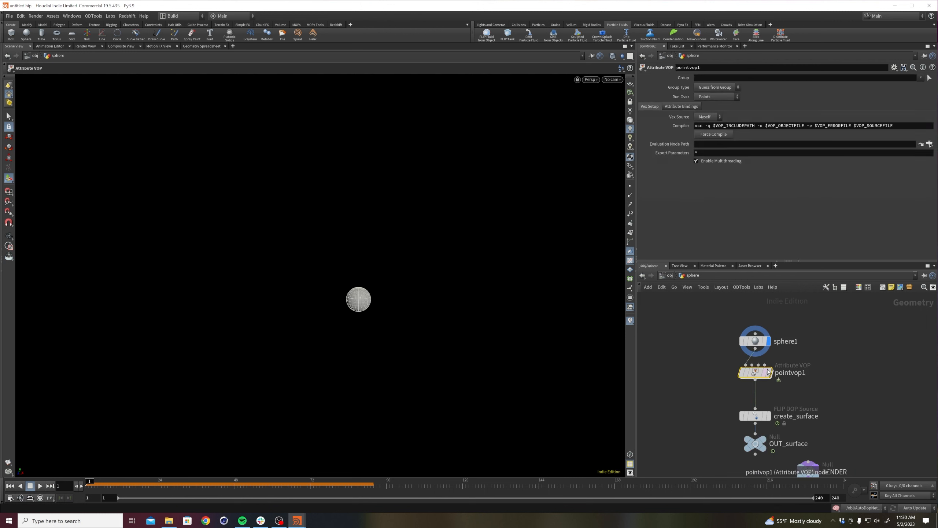
{"action": "left_click", "coordinate": [770, 373]}
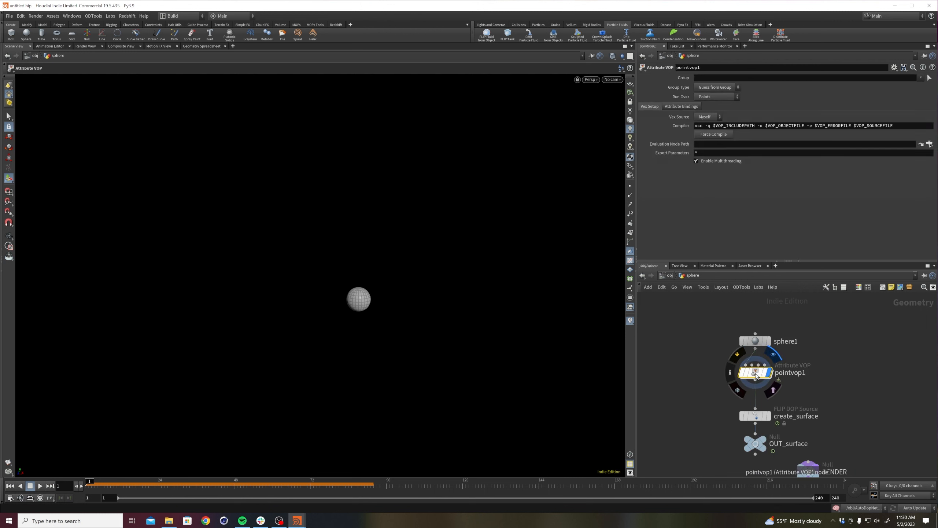
Change sphere1's primitive type to Polygon and raise its frequency to 33.
{"action": "left_click", "coordinate": [773, 339]}
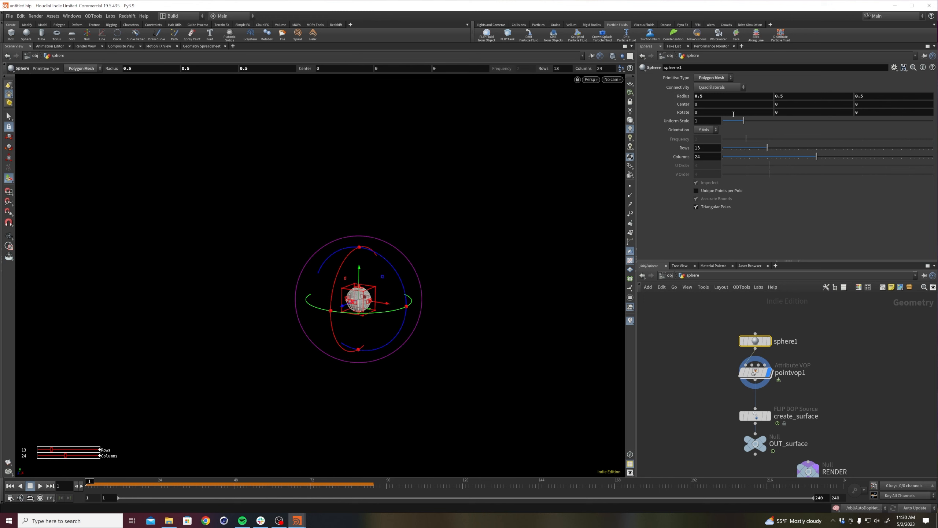
{"action": "left_click", "coordinate": [722, 80]}
{"action": "left_click", "coordinate": [705, 93]}
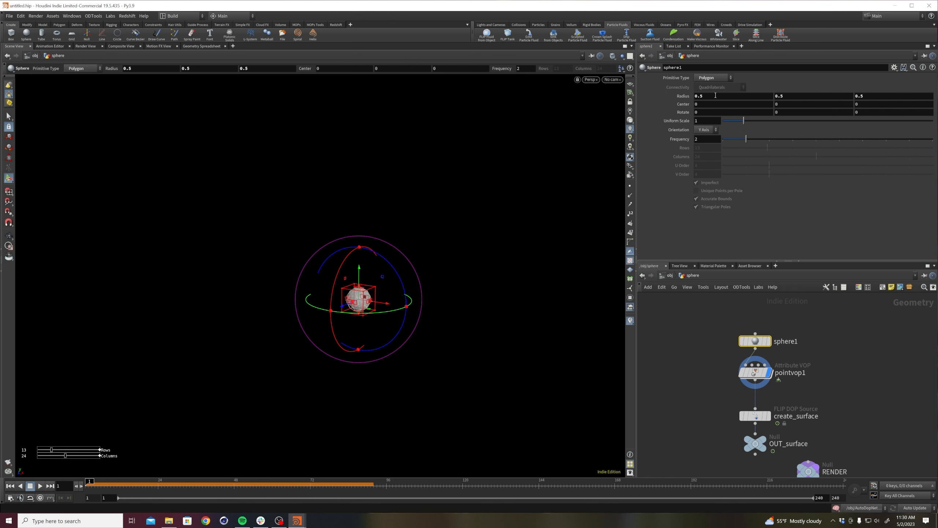
{"action": "left_click_drag", "start_coordinate": [746, 139], "coordinate": [933, 140]}
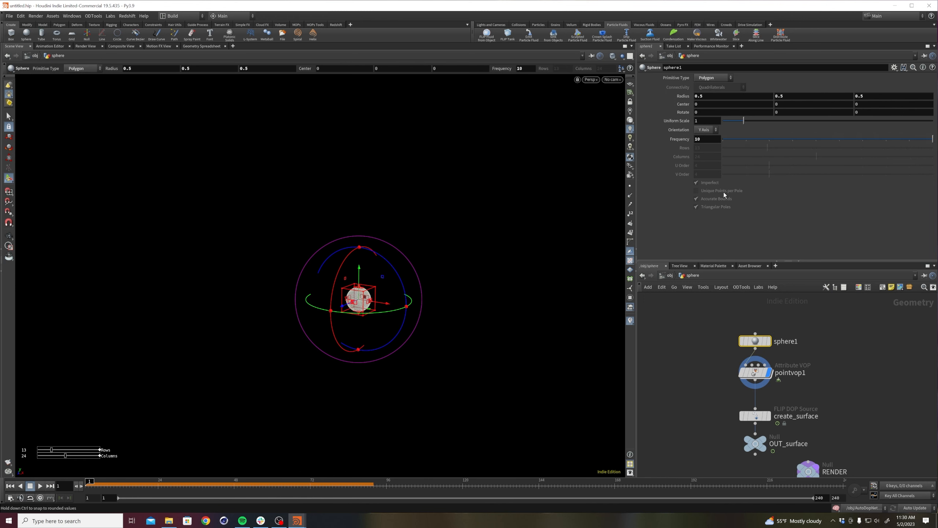
{"action": "right_click_drag", "start_coordinate": [373, 307], "coordinate": [767, 130], "text": "alt"}
{"action": "key", "text": "space+g"}
{"action": "middle_click_drag", "start_coordinate": [709, 140], "coordinate": [779, 140]}
{"action": "right_click_drag", "start_coordinate": [370, 275], "coordinate": [196, 325], "text": "alt"}
{"action": "left_click", "coordinate": [684, 358]}
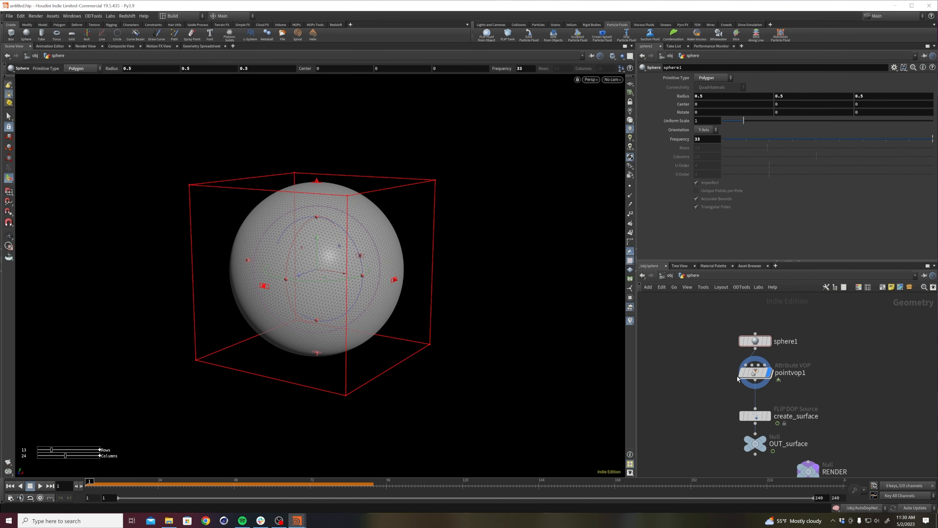
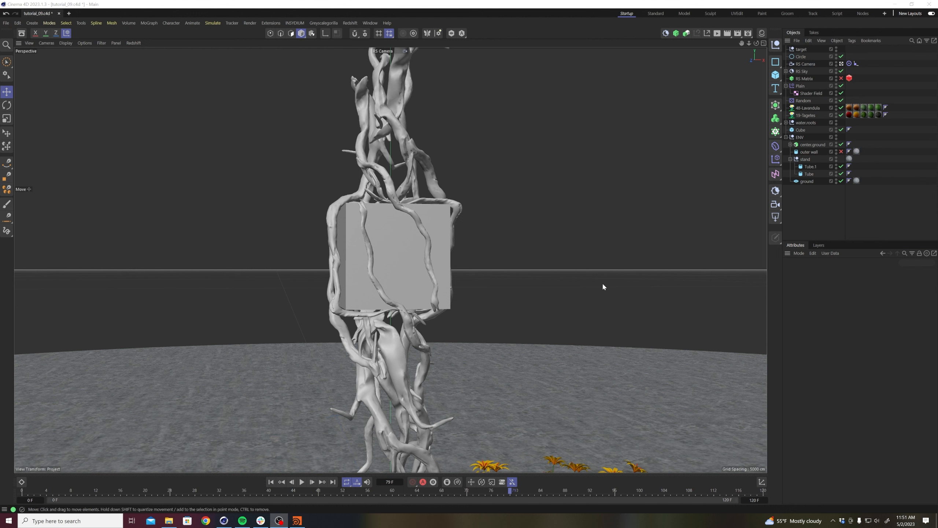
Examine the cube held by the roots and its size in the scene.
{"action": "left_click_drag", "start_coordinate": [397, 333], "coordinate": [388, 360], "text": "alt"}
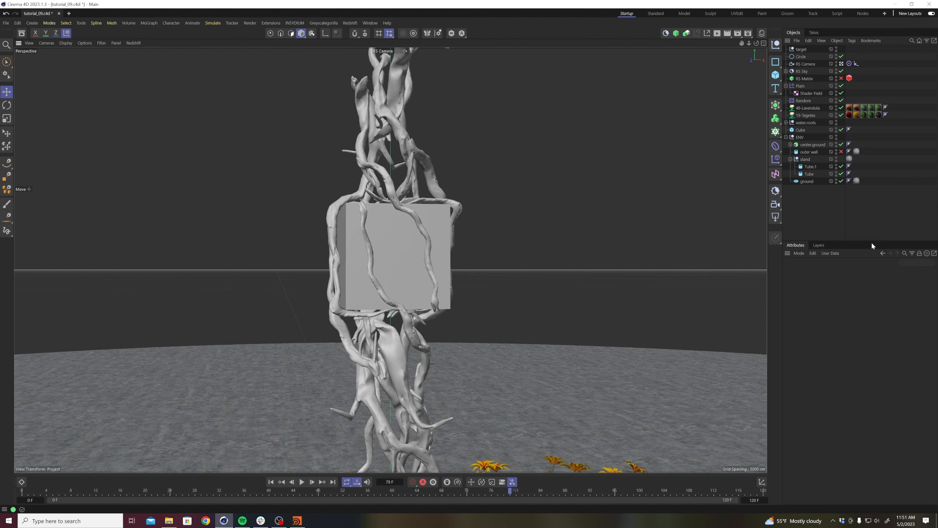
{"action": "left_click", "coordinate": [411, 275]}
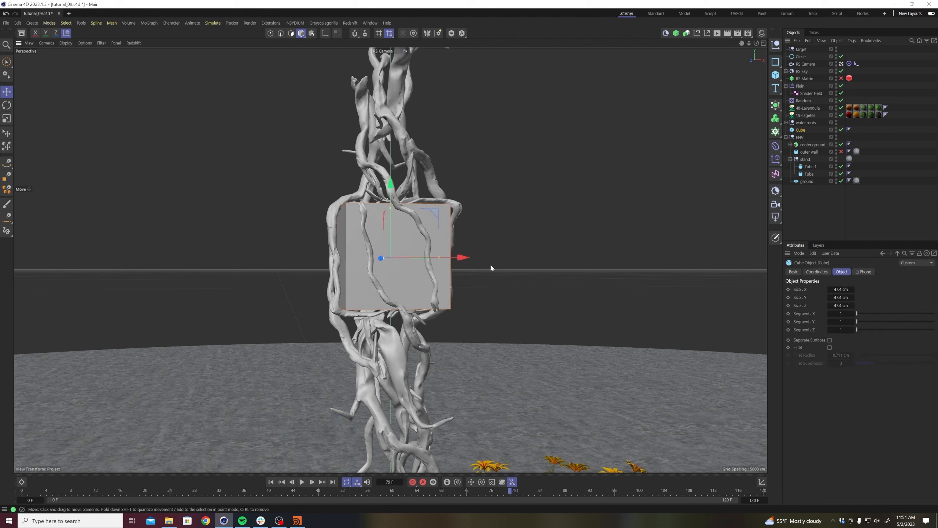
{"action": "left_click", "coordinate": [800, 137]}
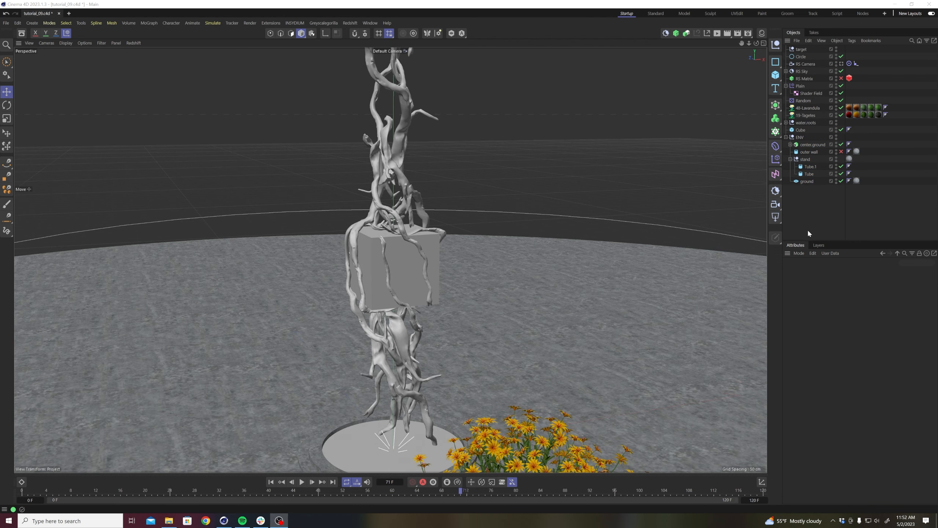
Merge the Alembic file water.abc from the alembic folder into the scene.
{"action": "middle_click_drag", "start_coordinate": [450, 278], "coordinate": [425, 280], "text": "alt"}
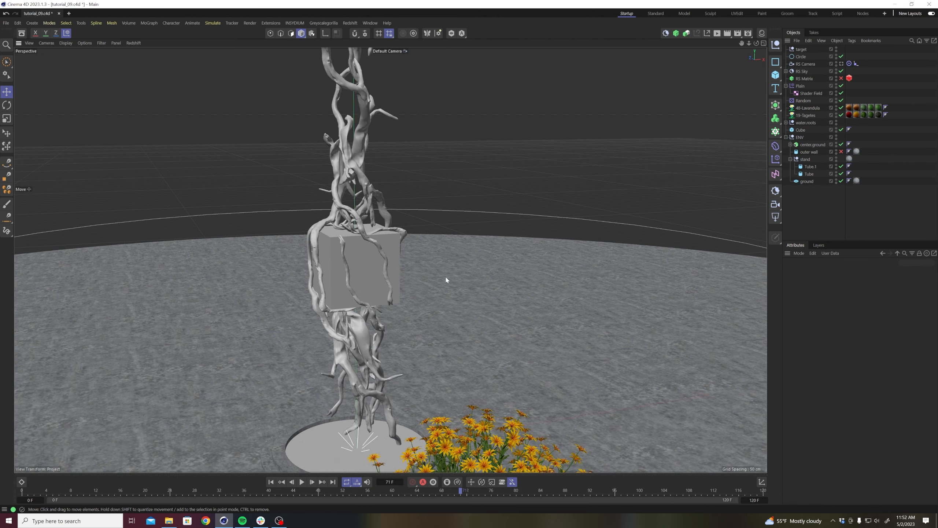
{"action": "key", "text": "ctrl+shift+o"}
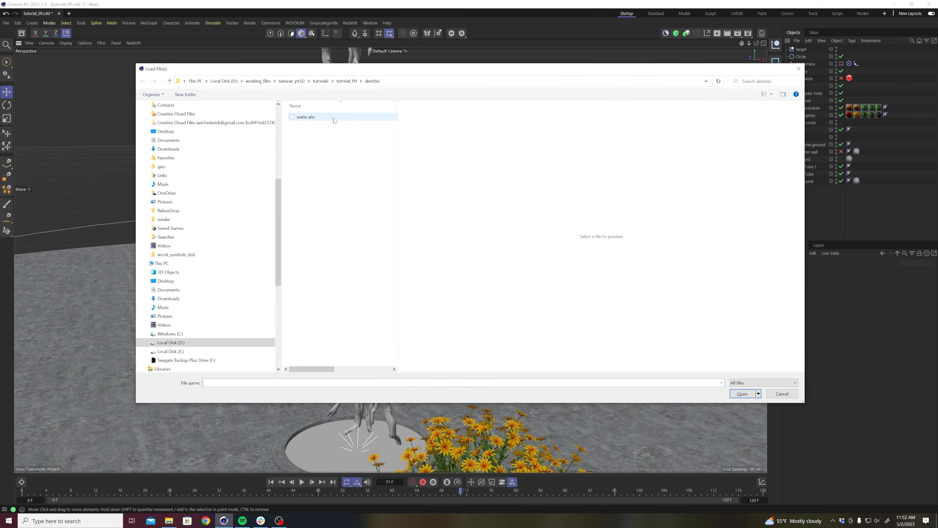
{"action": "double_click", "coordinate": [332, 118]}
{"action": "left_click", "coordinate": [325, 202]}
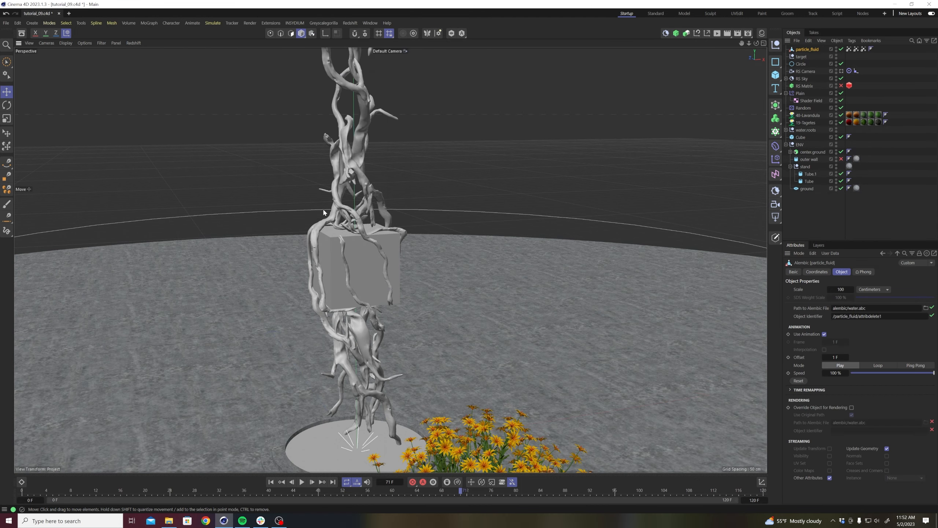
{"action": "right_click_drag", "start_coordinate": [497, 174], "coordinate": [415, 309], "text": "alt"}
{"action": "left_click_drag", "start_coordinate": [477, 225], "coordinate": [568, 152], "text": "alt"}
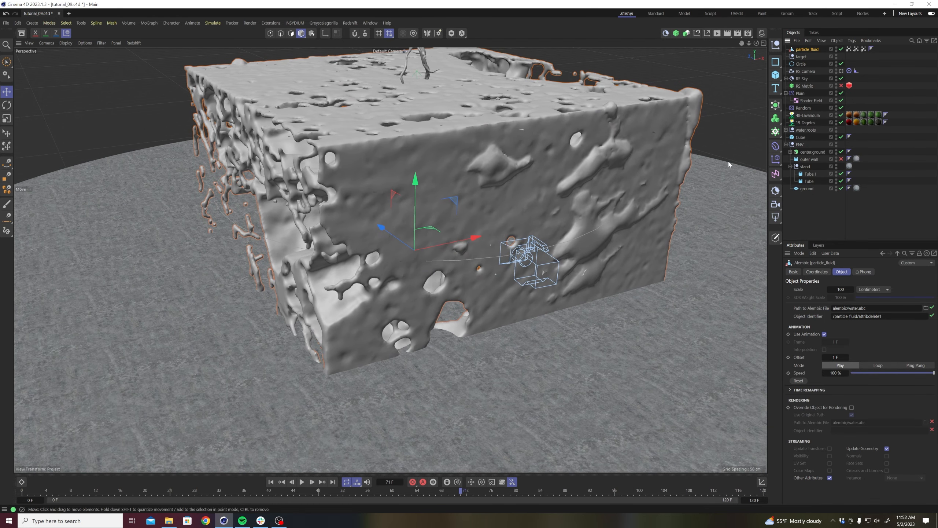
Scale the imported particle_fluid down and raise it about 106 cm to the level of the cube.
{"action": "left_click", "coordinate": [303, 34]}
{"action": "key", "text": "t"}
{"action": "scroll", "coordinate": [567, 115], "scroll_direction": "down", "scroll_amount": 6}
{"action": "key", "text": "e"}
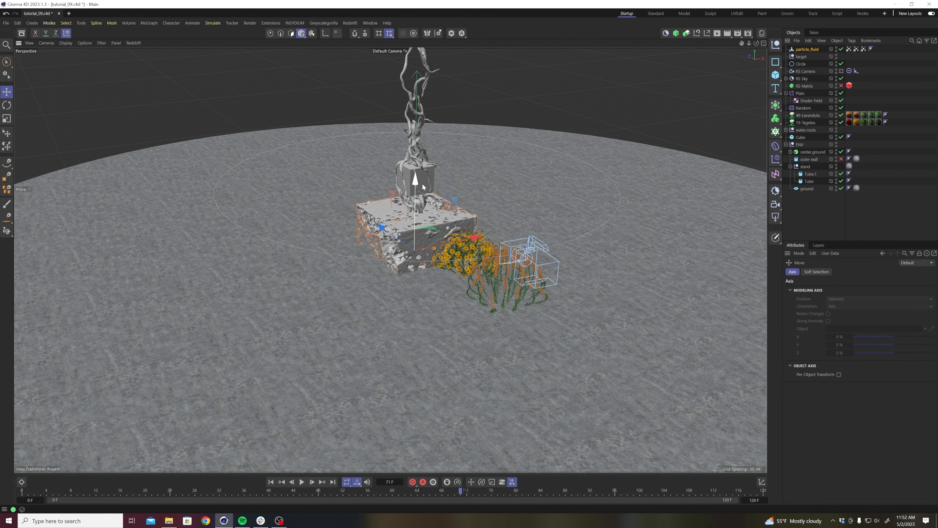
{"action": "left_click_drag", "start_coordinate": [417, 182], "coordinate": [416, 126]}
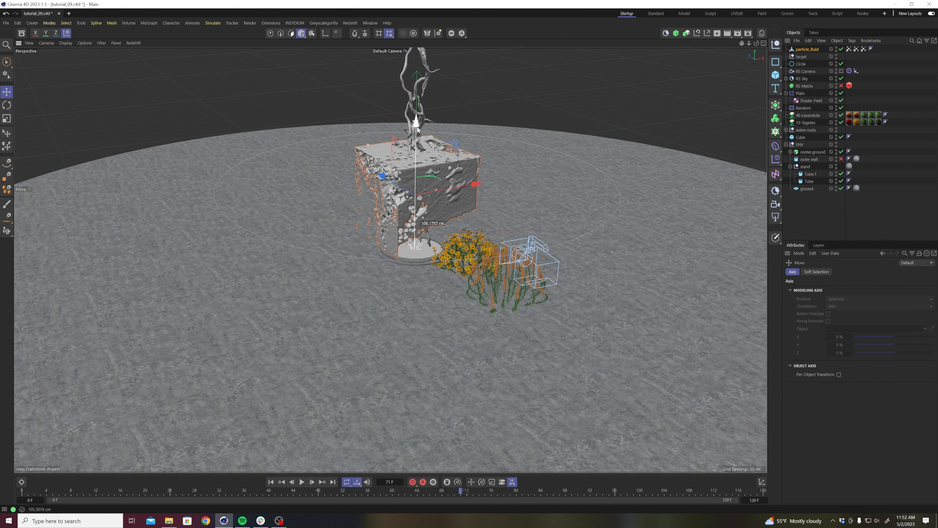
{"action": "key", "text": "t"}
{"action": "left_click_drag", "start_coordinate": [521, 110], "coordinate": [419, 110]}
{"action": "scroll", "coordinate": [516, 114], "scroll_direction": "up", "scroll_amount": 6}
{"action": "key", "text": "e"}
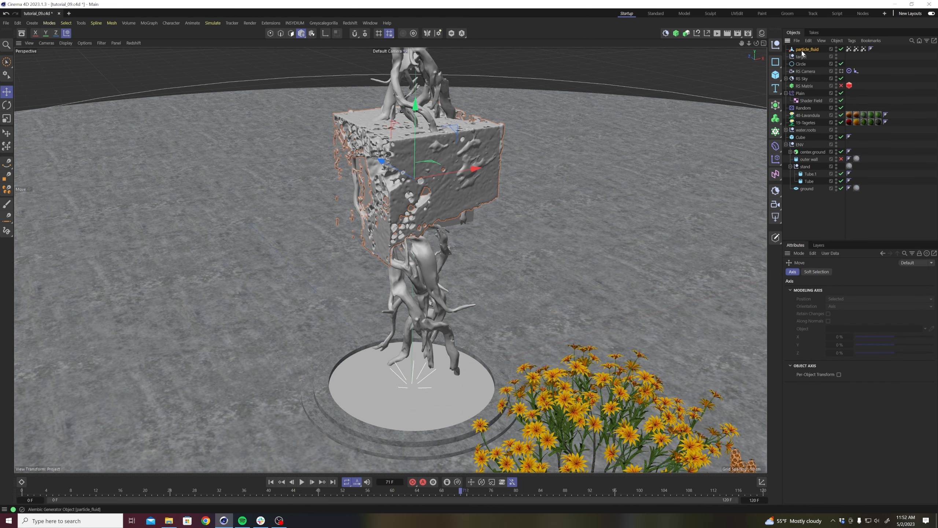
Make particle_fluid a child of Cube and reset its transform to align it with the cube.
{"action": "left_click_drag", "start_coordinate": [801, 53], "coordinate": [799, 139]}
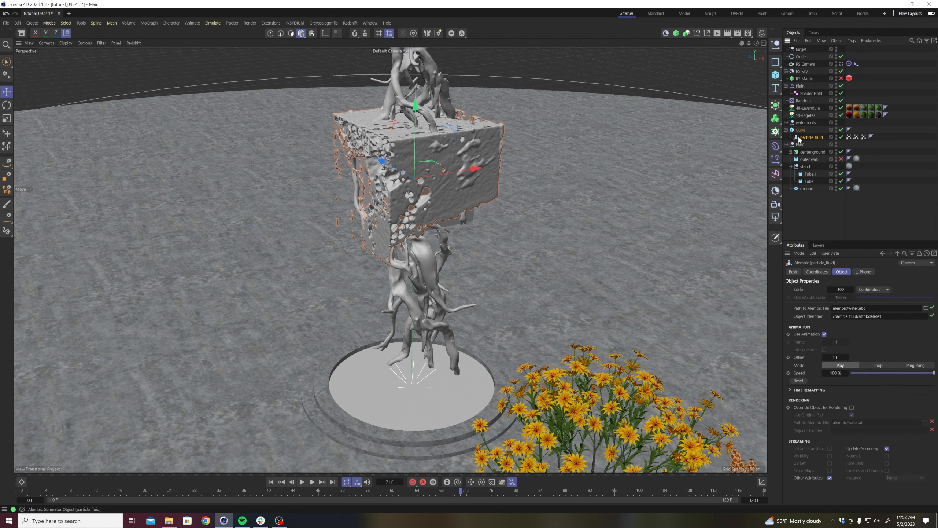
{"action": "left_click", "coordinate": [698, 34]}
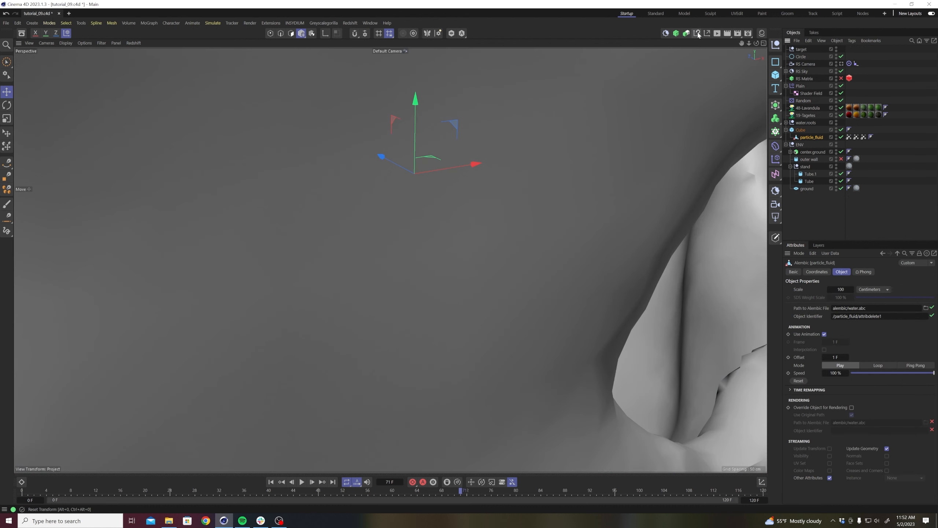
Scale particle_fluid down uniformly until it fits the volume of the cube between the roots.
{"action": "key", "text": "t"}
{"action": "left_click_drag", "start_coordinate": [457, 129], "coordinate": [384, 224]}
{"action": "right_click_drag", "start_coordinate": [425, 150], "coordinate": [576, 89], "text": "alt"}
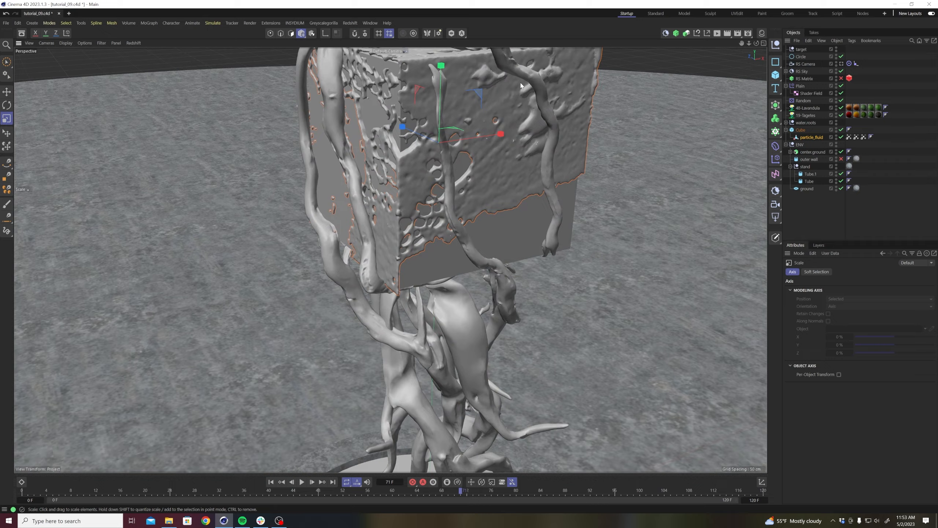
{"action": "middle_click_drag", "start_coordinate": [501, 99], "coordinate": [518, 149], "text": "alt"}
{"action": "left_click_drag", "start_coordinate": [523, 140], "coordinate": [539, 144], "text": "alt"}
{"action": "left_click_drag", "start_coordinate": [636, 100], "coordinate": [631, 109]}
Take particle_fluid out of the Cube hierarchy and delete Cube.
{"action": "left_click", "coordinate": [835, 215]}
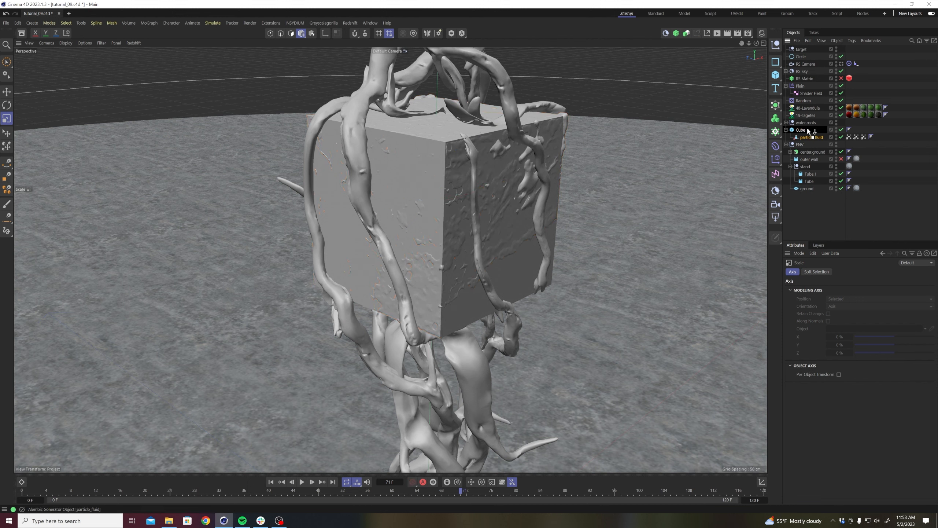
{"action": "left_click_drag", "start_coordinate": [808, 131], "coordinate": [803, 139]}
{"action": "key", "text": "Delete"}
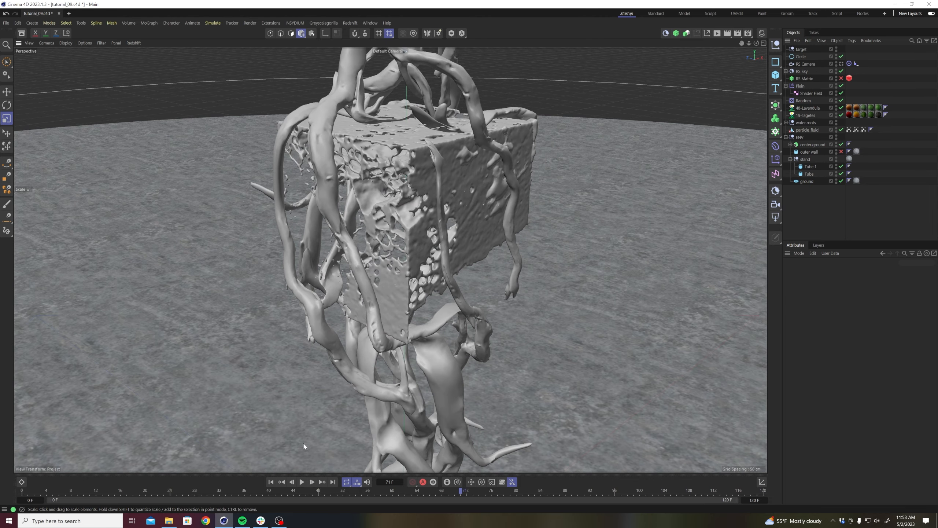
Play the fluid animation from the start, then replay it looking through RS Camera.
{"action": "left_click", "coordinate": [272, 482]}
{"action": "left_click", "coordinate": [300, 483]}
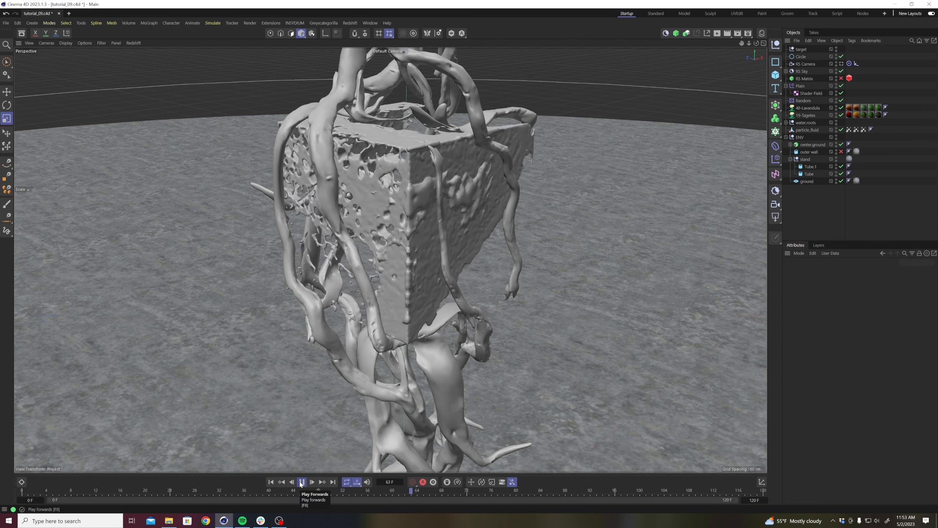
{"action": "left_click", "coordinate": [301, 481]}
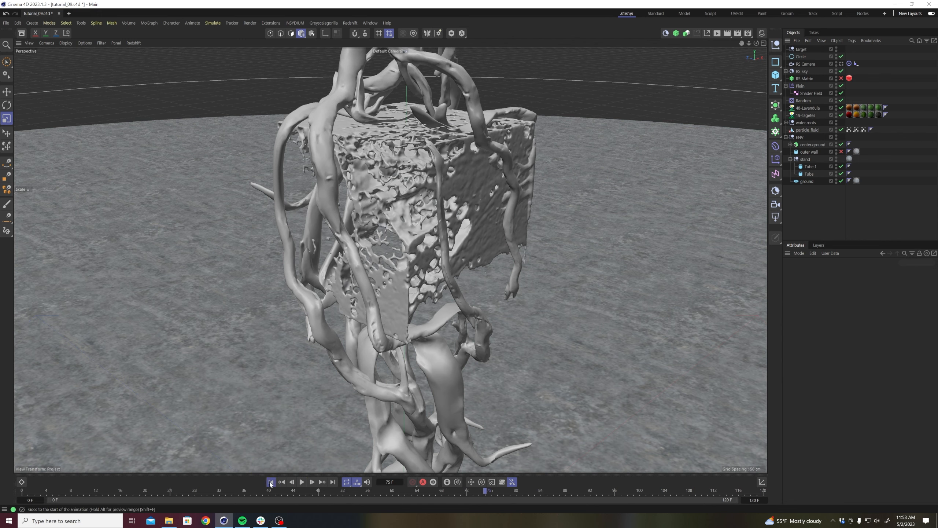
{"action": "left_click", "coordinate": [271, 482]}
{"action": "left_click", "coordinate": [841, 64]}
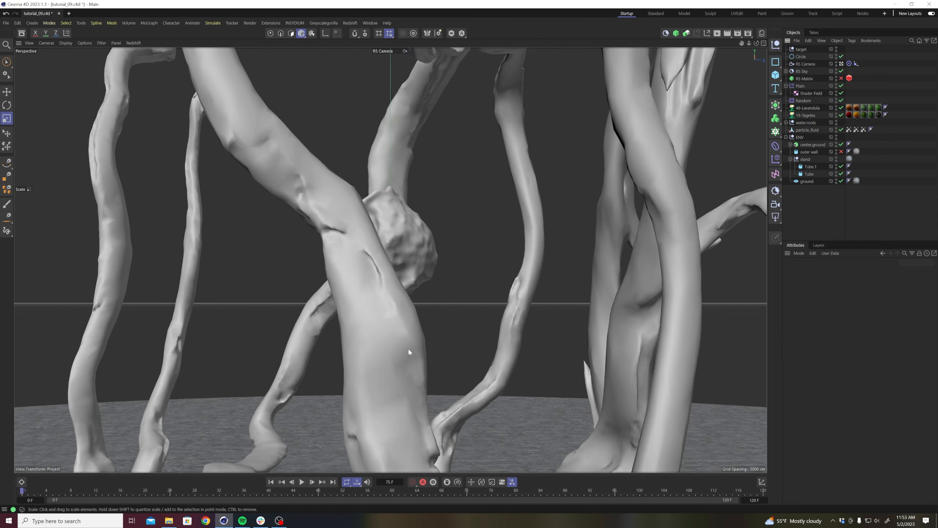
{"action": "left_click", "coordinate": [301, 481]}
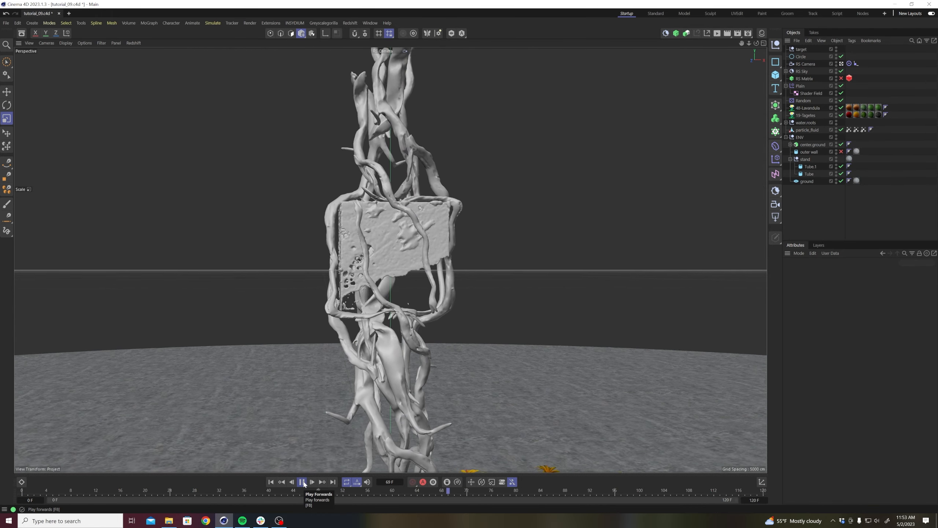
{"action": "left_click", "coordinate": [301, 481]}
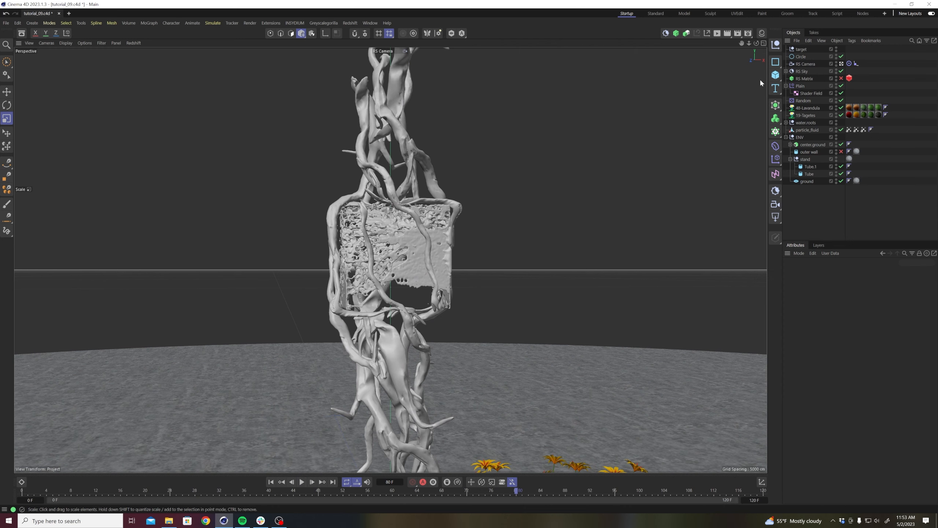
Set the Alembic animation offset of particle_fluid to -33 F and replay the animation from the first frame.
{"action": "left_click", "coordinate": [807, 130]}
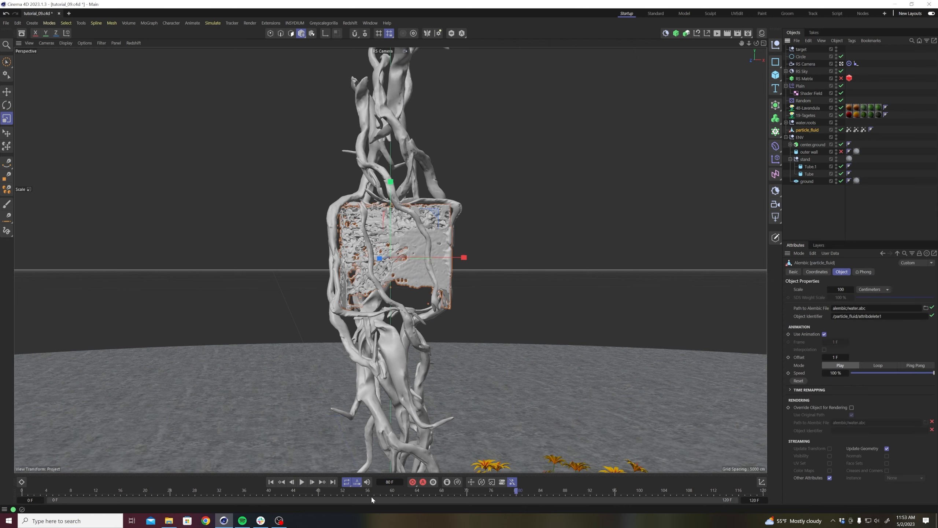
{"action": "left_click_drag", "start_coordinate": [307, 494], "coordinate": [231, 503]}
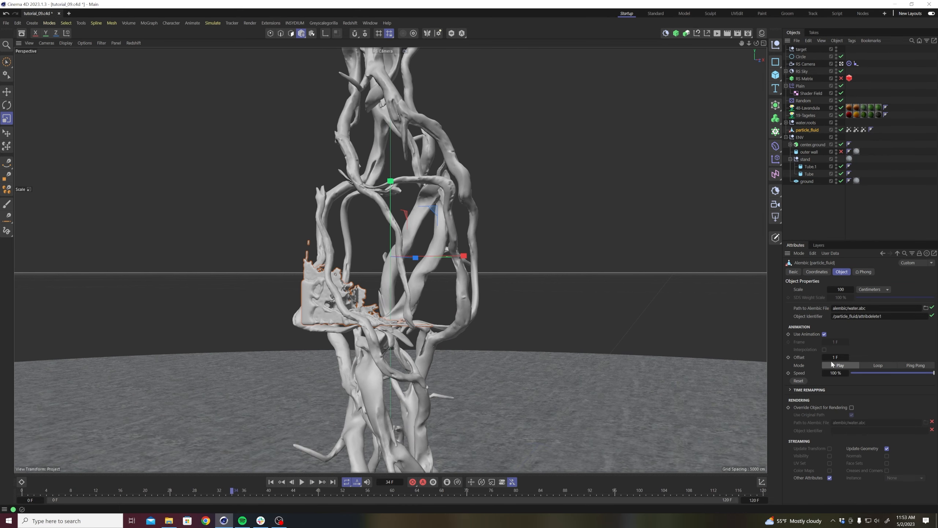
{"action": "left_click", "coordinate": [271, 482]}
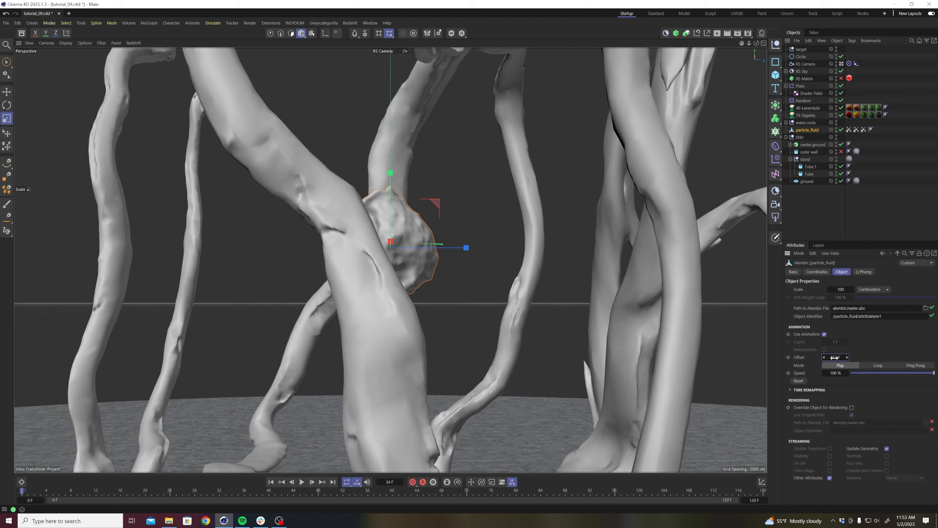
{"action": "left_click_drag", "start_coordinate": [835, 357], "coordinate": [651, 361]}
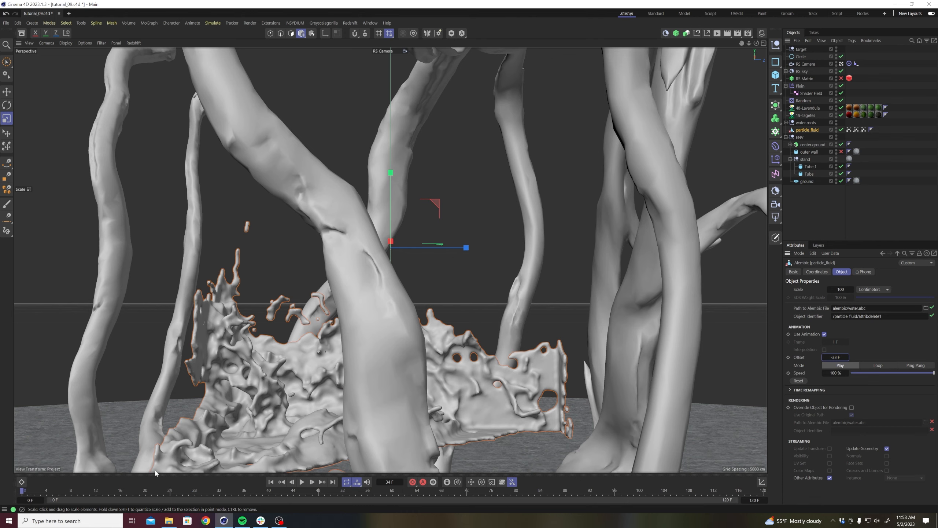
{"action": "left_click", "coordinate": [302, 482]}
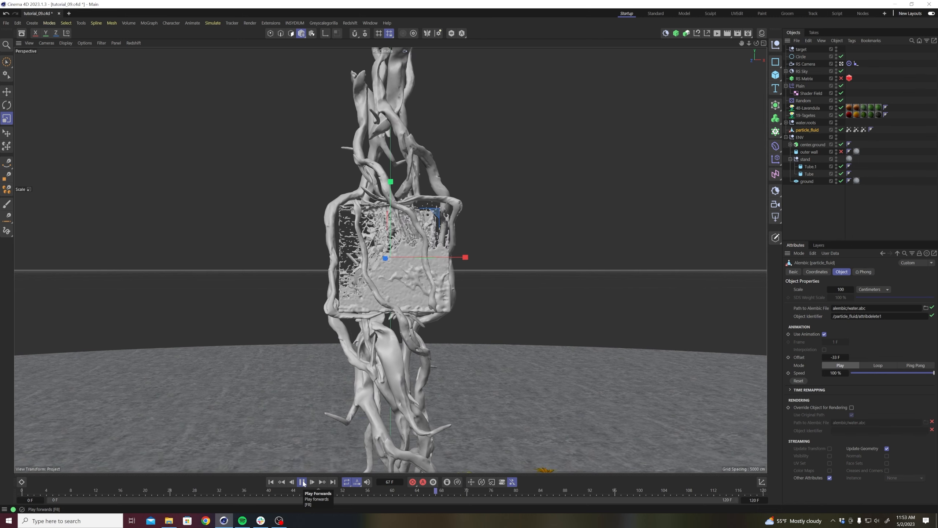
{"action": "left_click", "coordinate": [302, 481]}
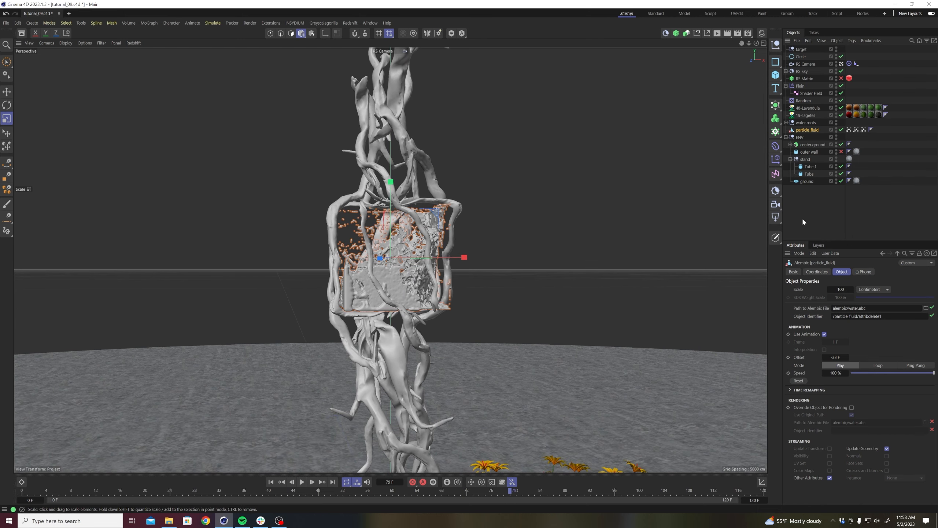
{"action": "left_click", "coordinate": [824, 219]}
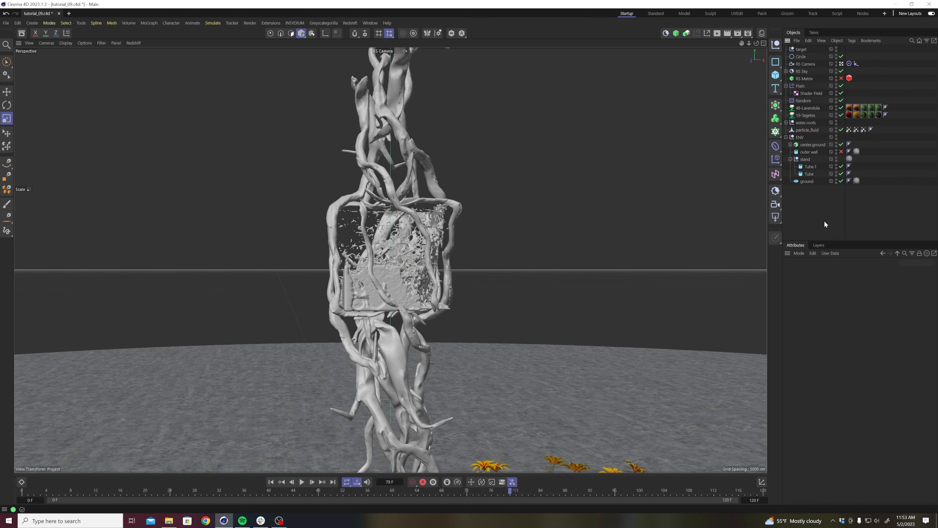
Create a new Redshift material in the Material Manager and assign it to particle_fluid.
{"action": "left_click", "coordinate": [761, 33]}
{"action": "double_click", "coordinate": [682, 176]}
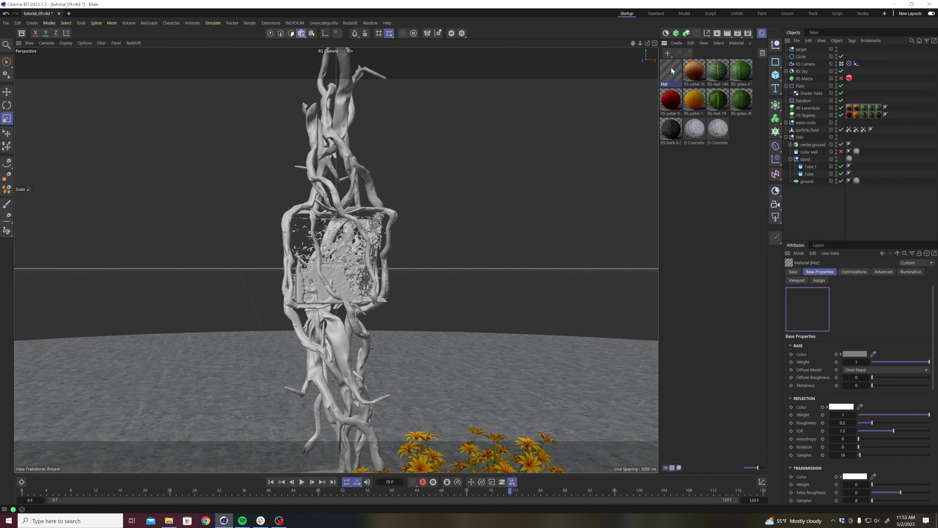
{"action": "left_click_drag", "start_coordinate": [805, 133], "coordinate": [807, 133]}
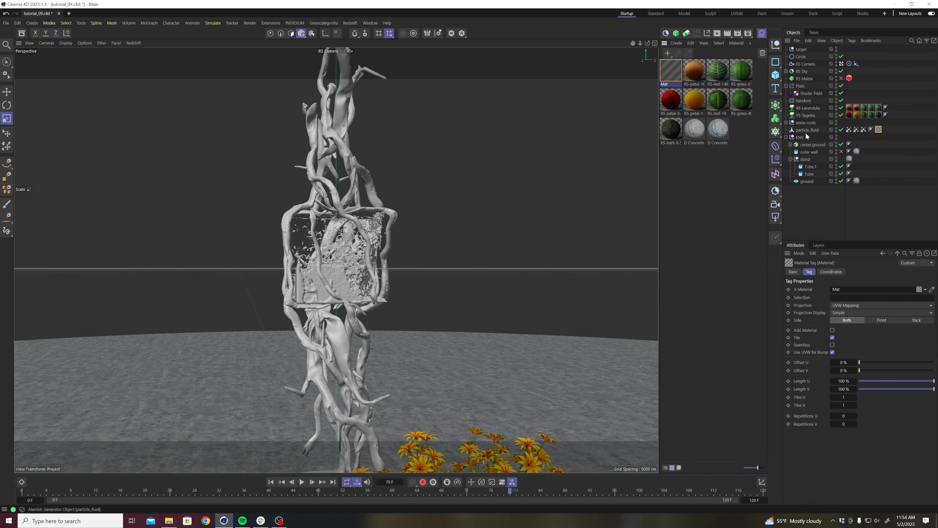
Open the new Mat material in the Node Editor and add a Material node beside RS Standard.
{"action": "double_click", "coordinate": [675, 78]}
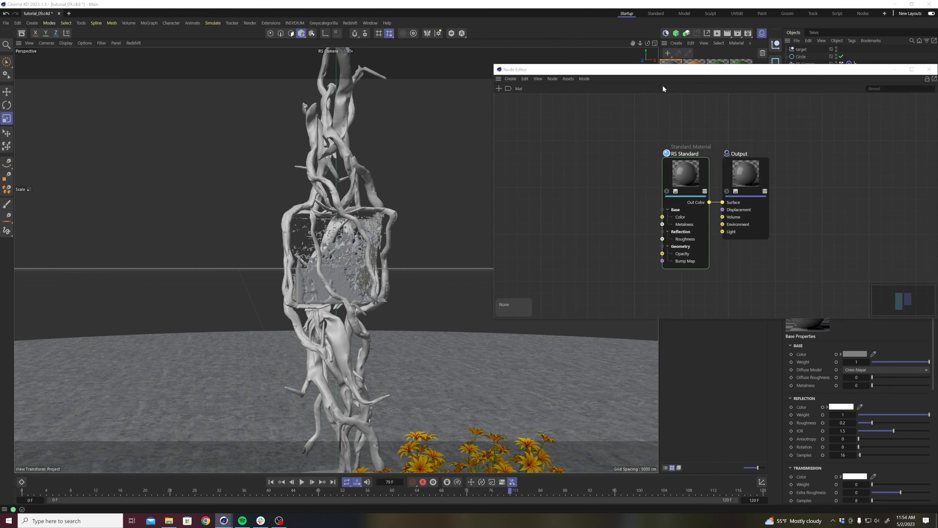
{"action": "double_click", "coordinate": [613, 166]}
{"action": "type", "text": "res"}
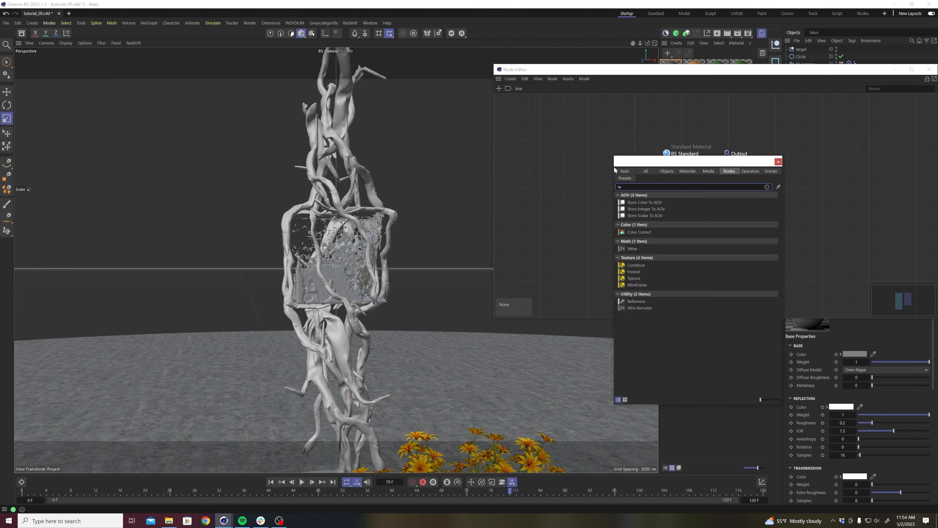
{"action": "key", "text": "BackSpace"}
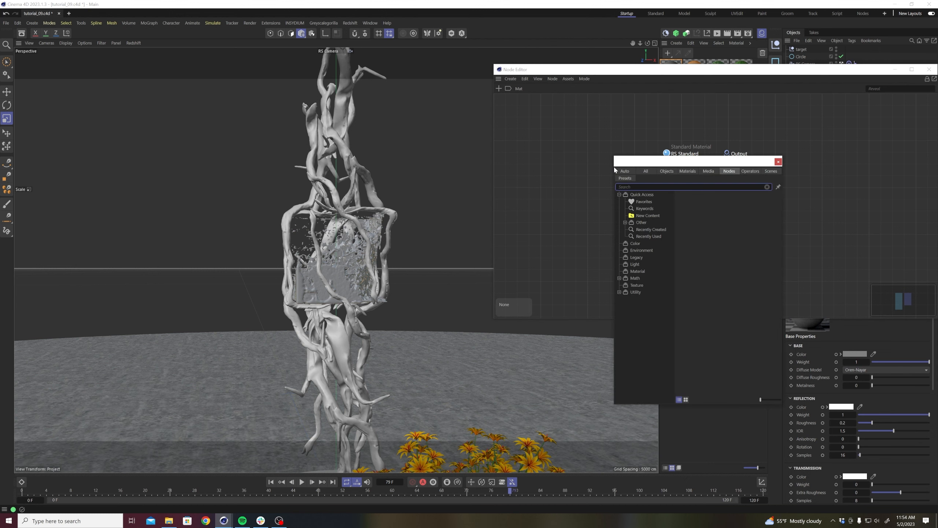
{"action": "type", "text": "mater"}
{"action": "left_click_drag", "start_coordinate": [638, 210], "coordinate": [587, 201]}
{"action": "left_click", "coordinate": [778, 163]}
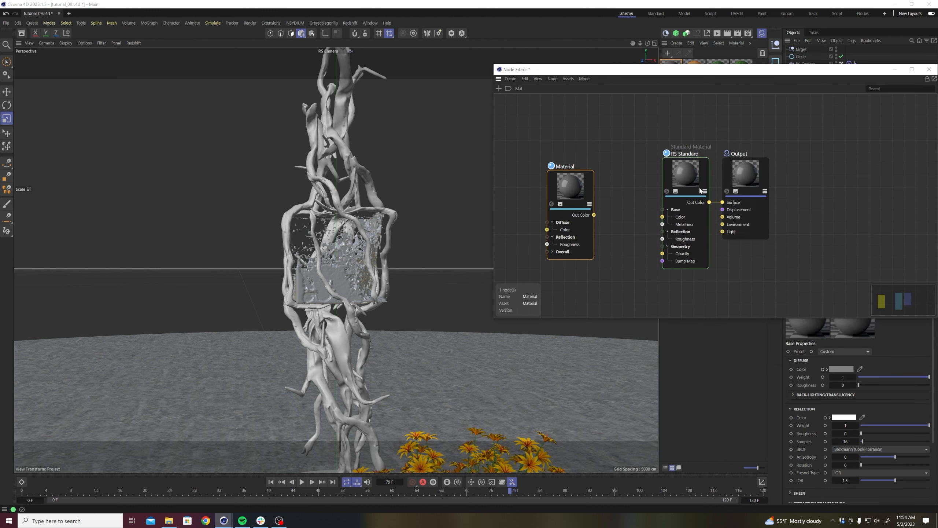
{"action": "left_click_drag", "start_coordinate": [715, 73], "coordinate": [429, 72]}
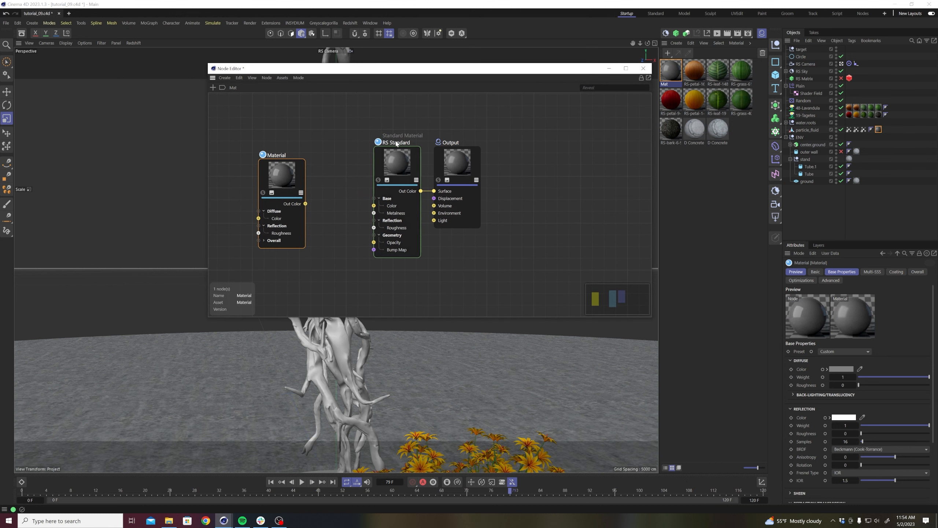
Delete the RS Standard node and connect the Material node's Out Color to the Output node's Surface.
{"action": "left_click", "coordinate": [829, 352]}
{"action": "left_click", "coordinate": [893, 340]}
{"action": "left_click", "coordinate": [380, 212]}
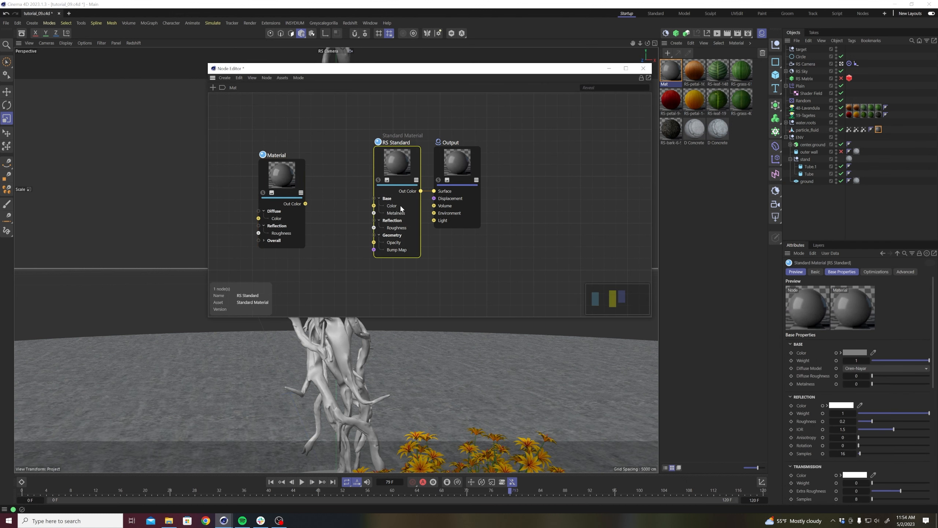
{"action": "key", "text": "Delete"}
{"action": "left_click_drag", "start_coordinate": [435, 197], "coordinate": [434, 191]}
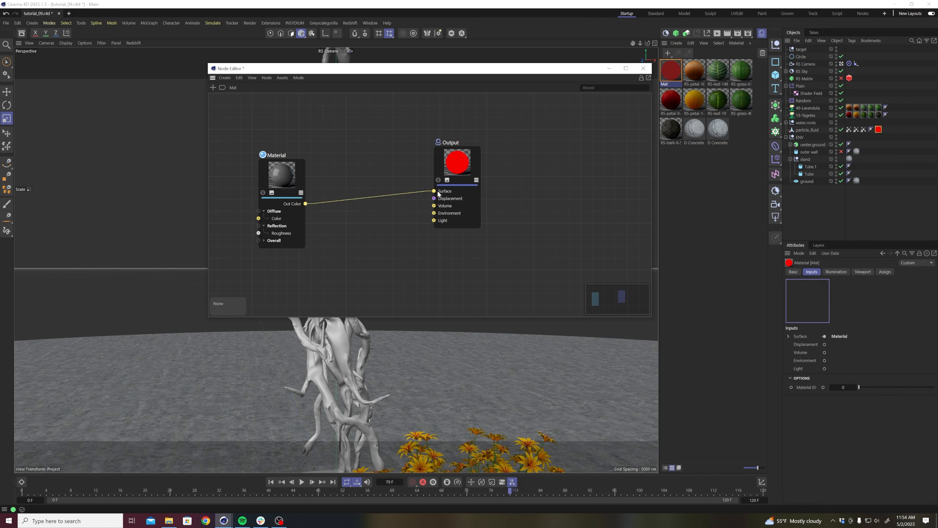
Place the Material node closer to Output, apply the Water preset to it, and close the Node Editor.
{"action": "left_click_drag", "start_coordinate": [277, 155], "coordinate": [356, 144]}
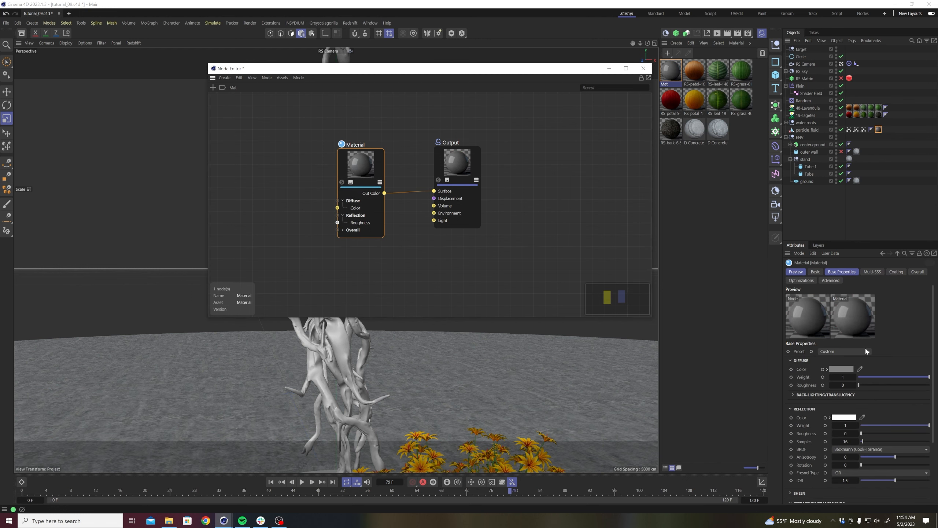
{"action": "left_click", "coordinate": [859, 352]}
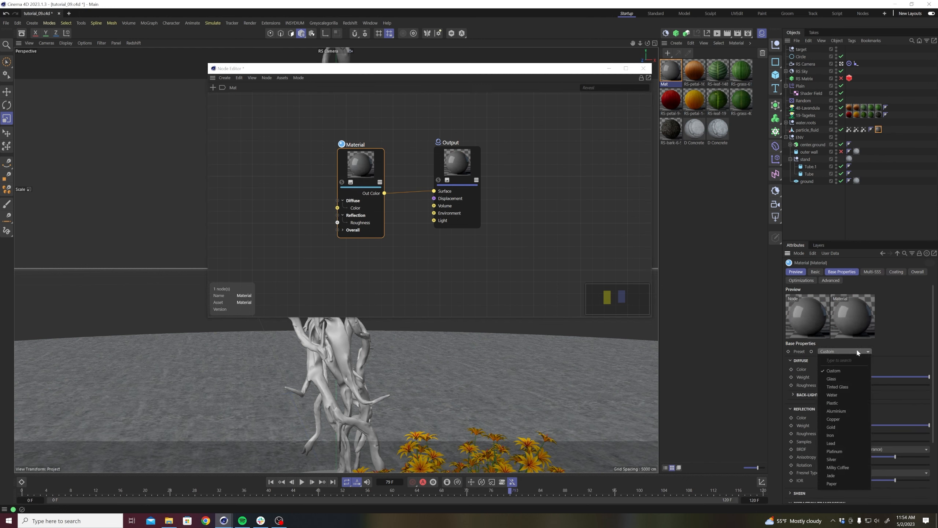
{"action": "left_click", "coordinate": [834, 395]}
{"action": "left_click", "coordinate": [644, 68]}
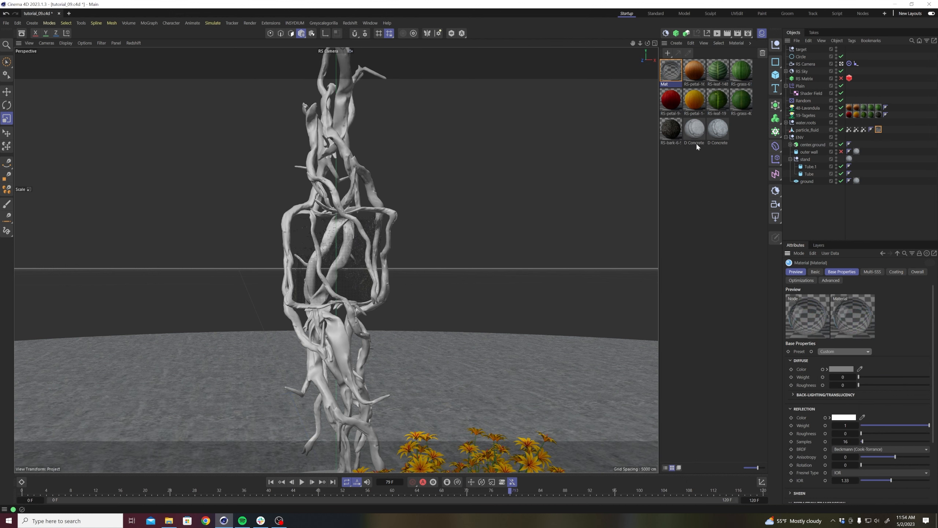
Save the project and enable the outer wall object in the scene.
{"action": "key", "text": "ctrl+s"}
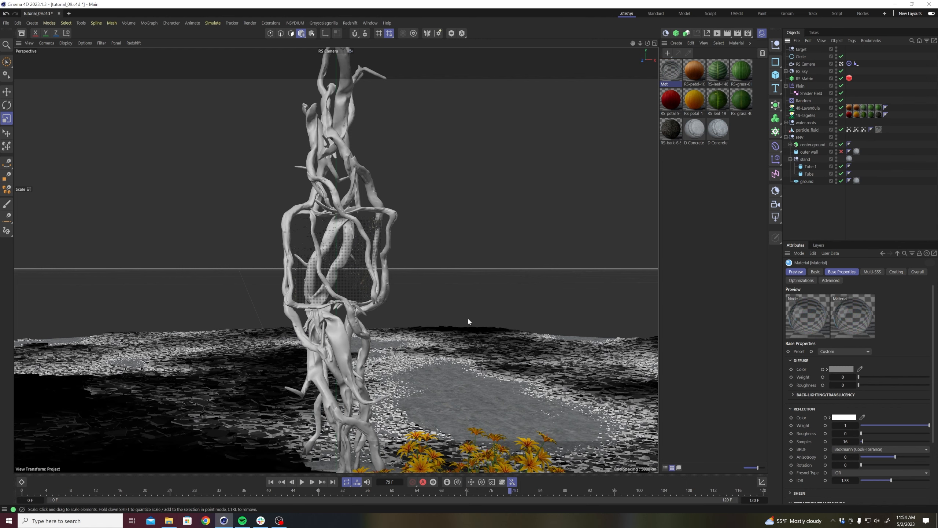
{"action": "left_click", "coordinate": [842, 151]}
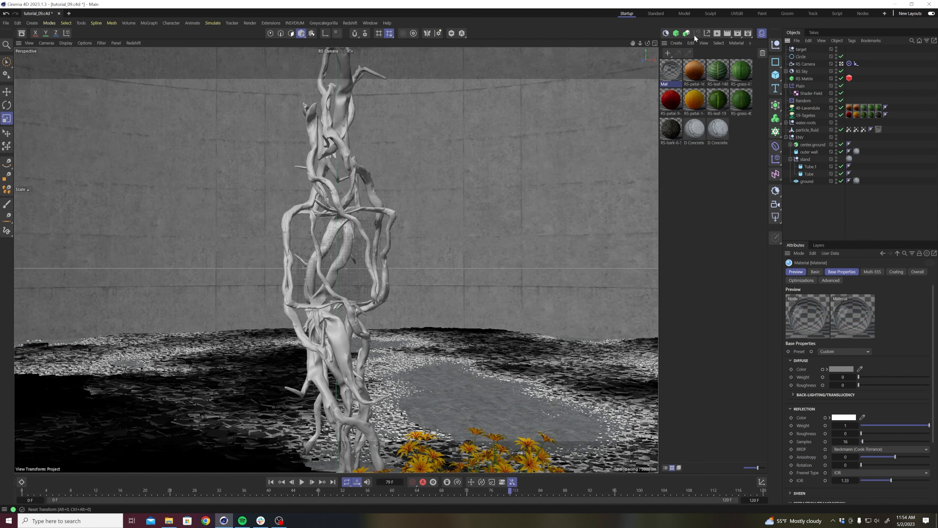
Open the Redshift RenderView, enlarge it over the viewport, and preview the fluid render at frame 64.
{"action": "left_click", "coordinate": [717, 34]}
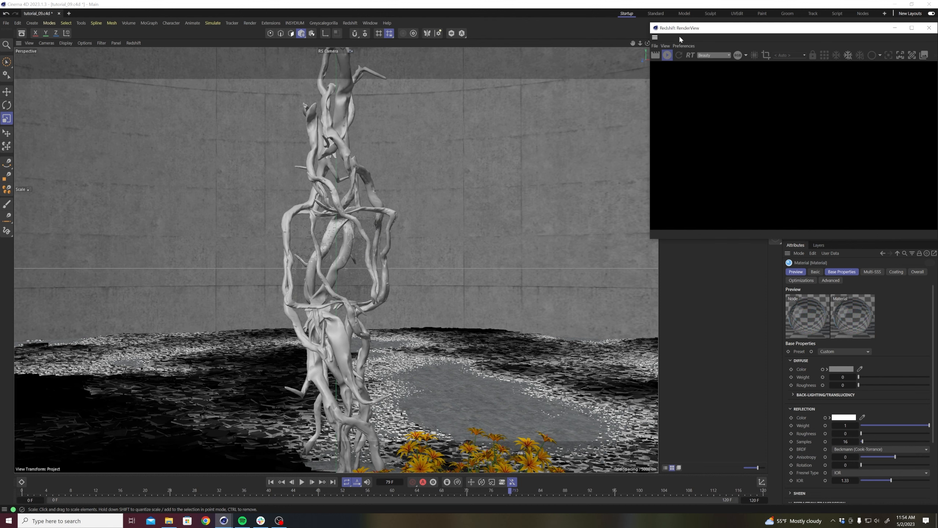
{"action": "left_click_drag", "start_coordinate": [696, 33], "coordinate": [159, 137]}
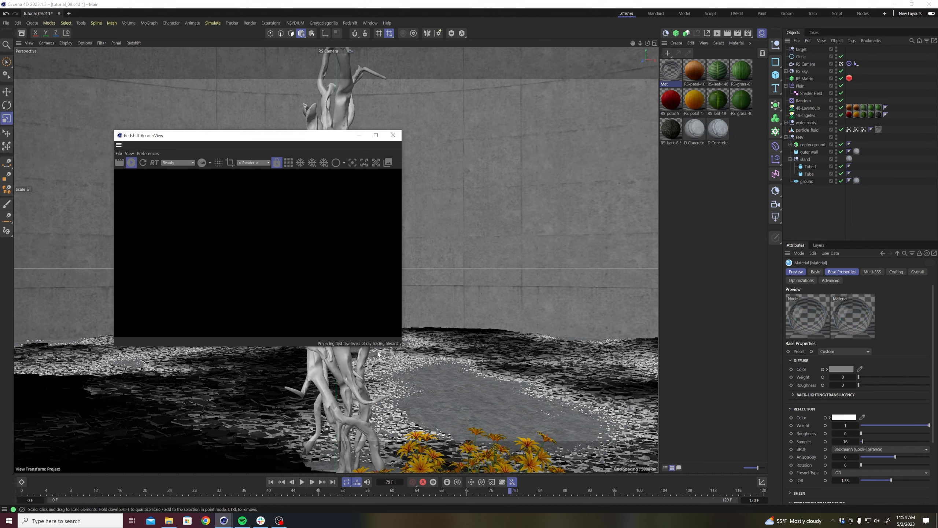
{"action": "left_click_drag", "start_coordinate": [402, 346], "coordinate": [478, 400]}
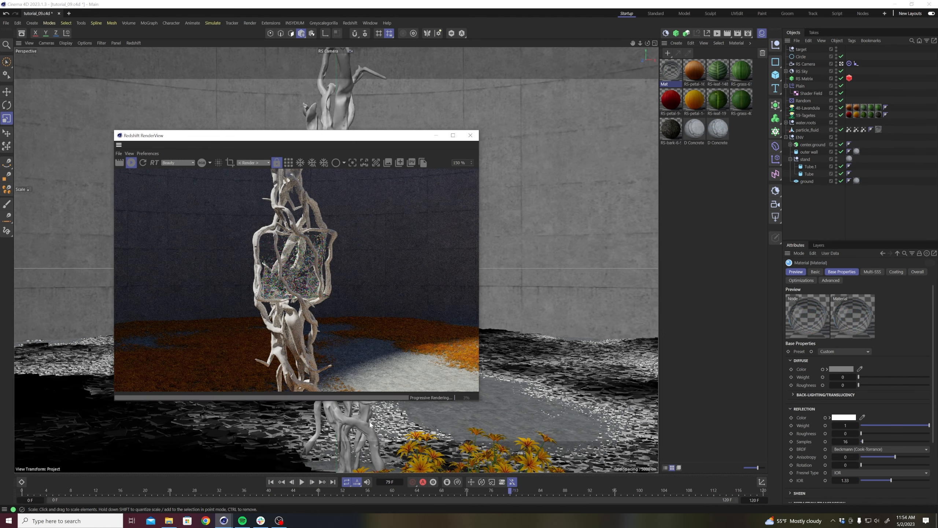
{"action": "left_click", "coordinate": [420, 494]}
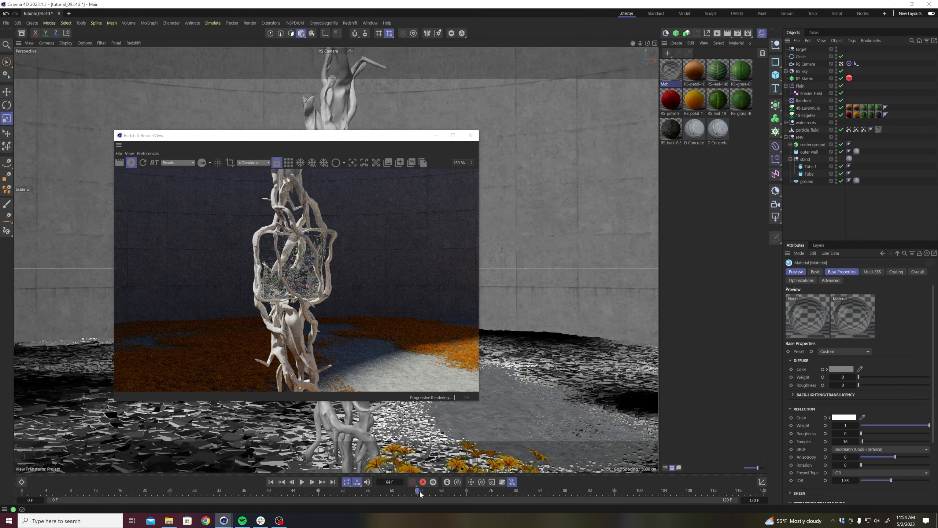